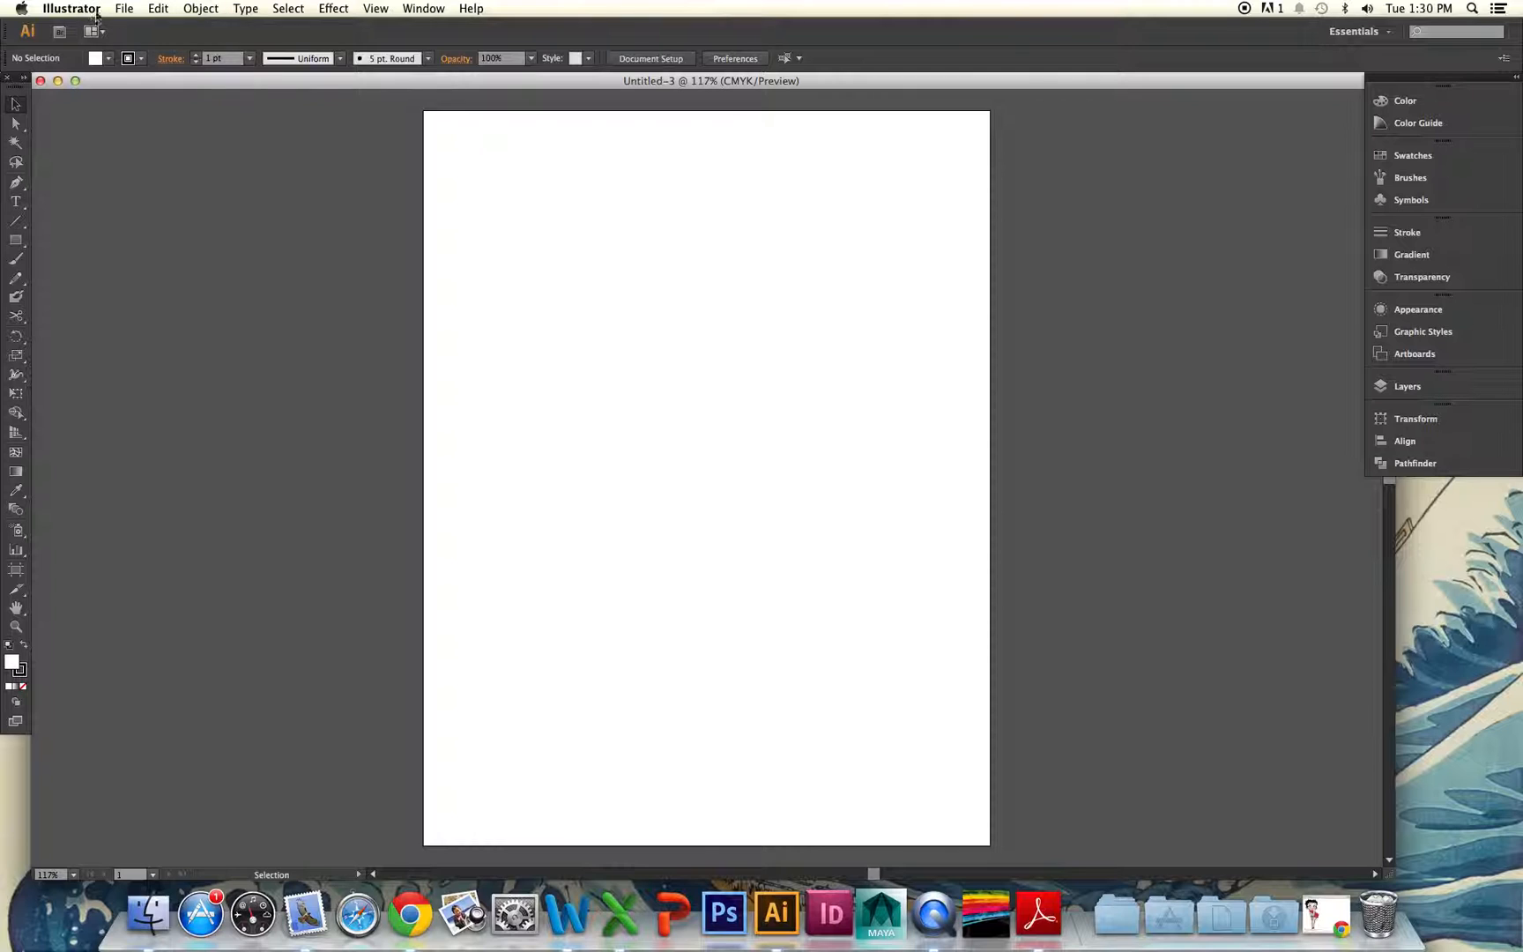
# Place BettyBoop.jpg from the Desktop as a linked image and move it slightly up on the artboard
pyautogui.click(125, 11)
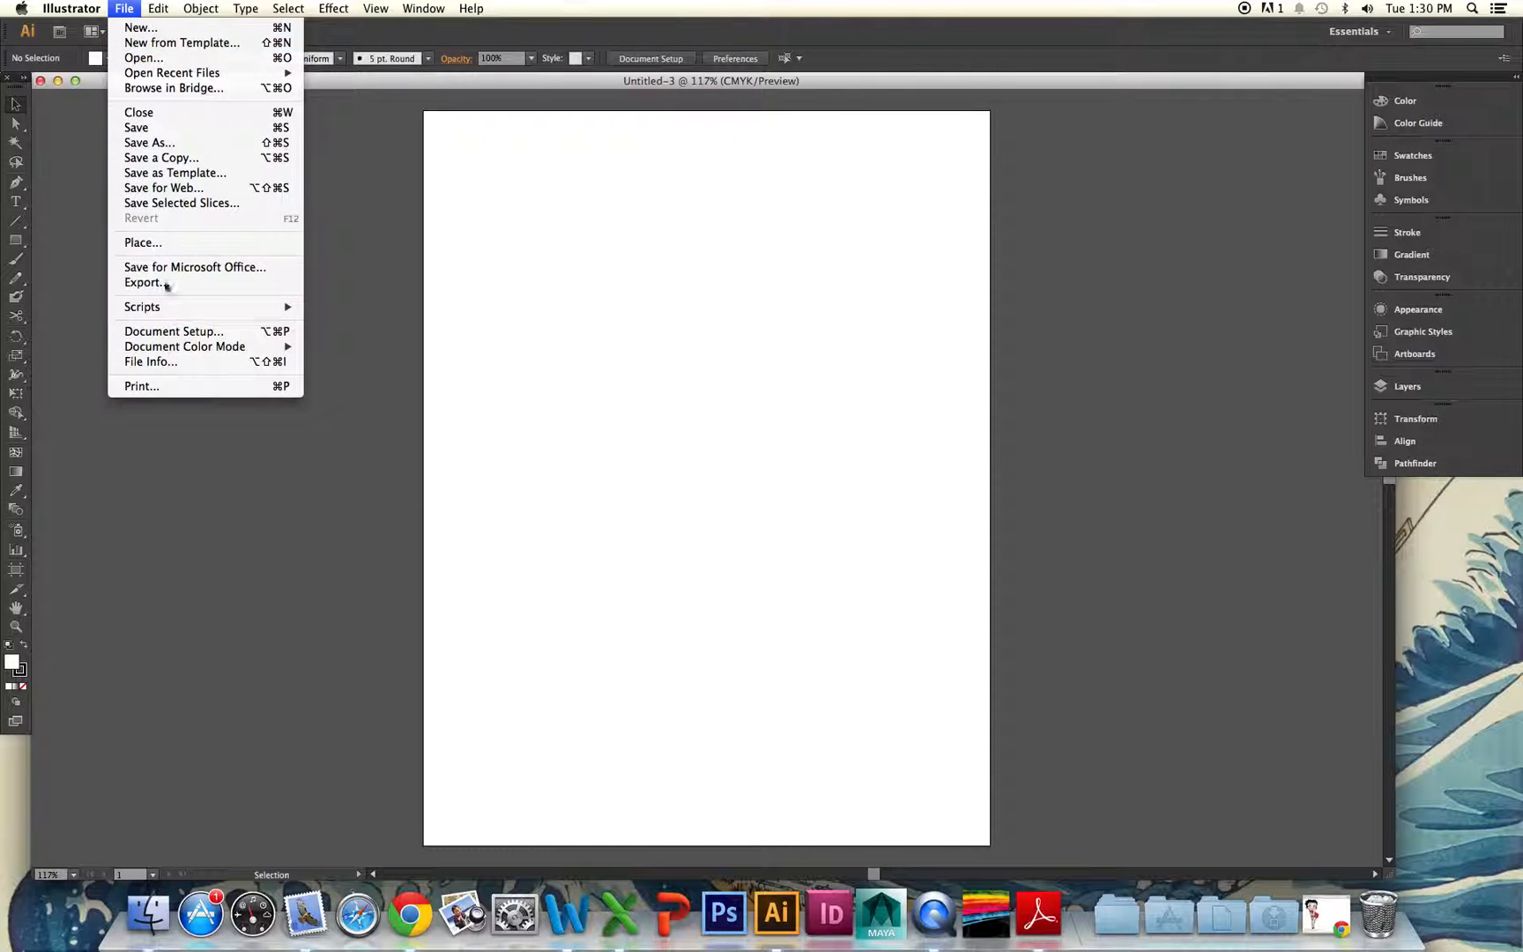
pyautogui.click(160, 244)
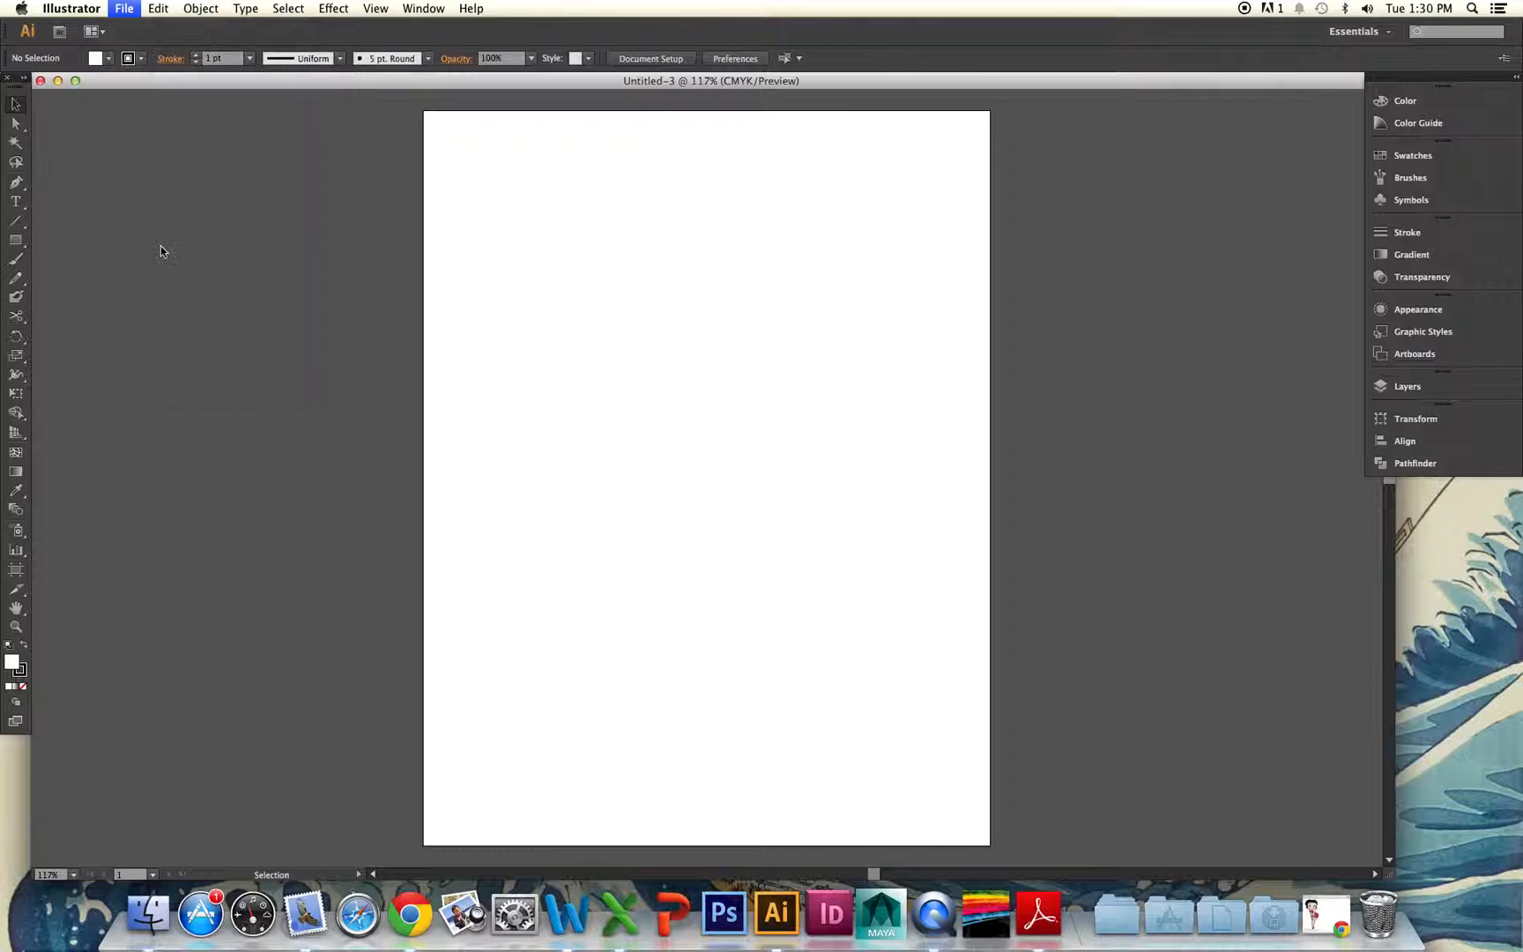
pyautogui.click(756, 201)
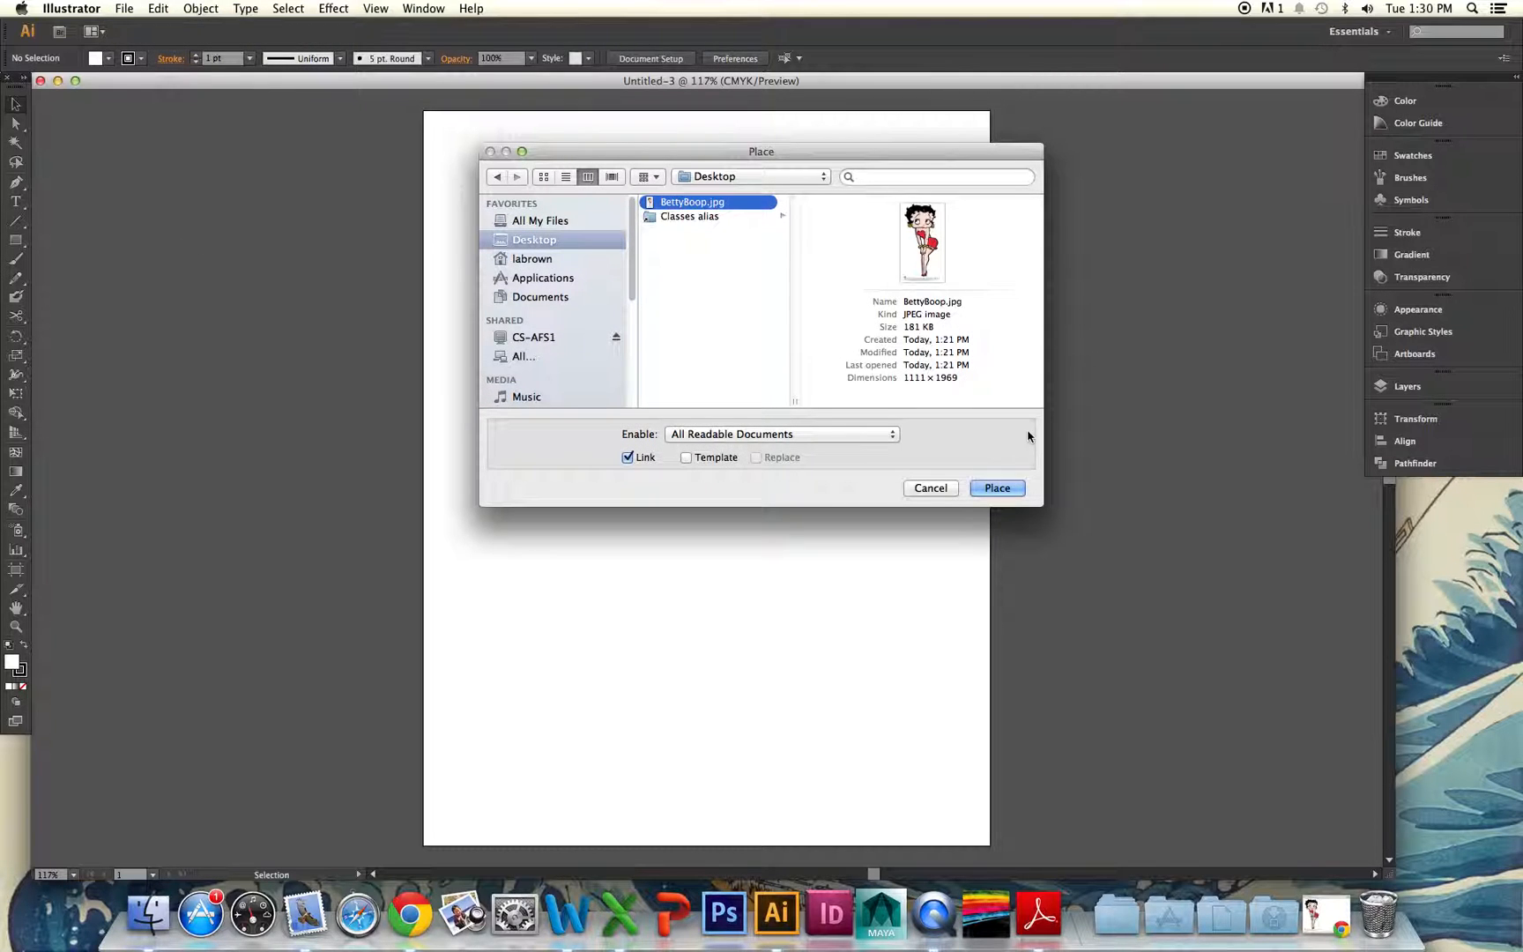
pyautogui.click(1003, 489)
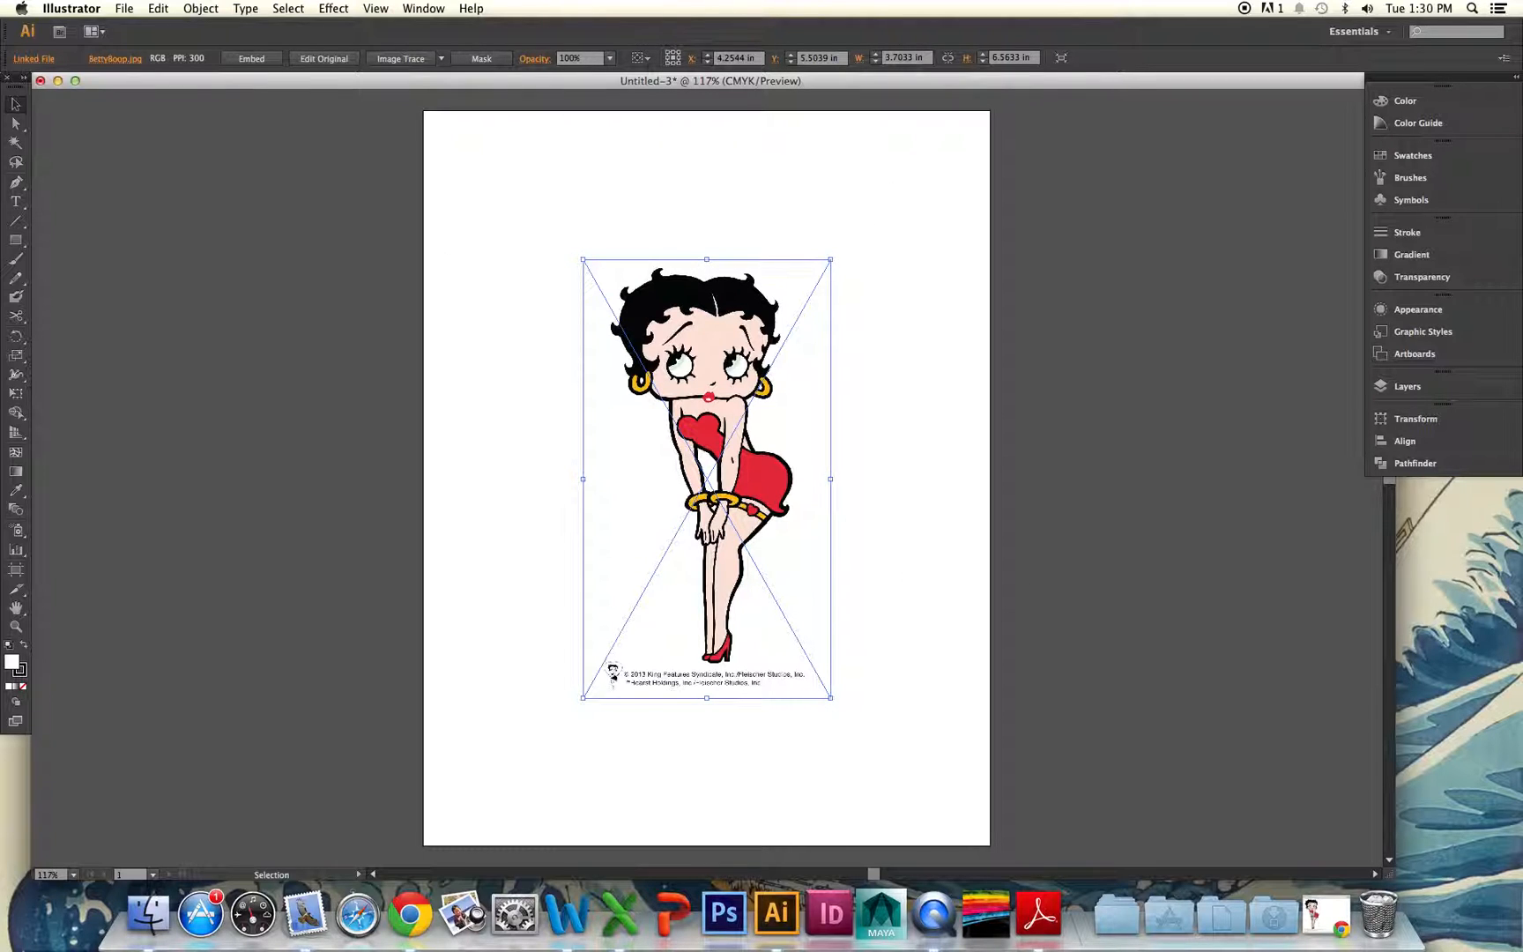
pyautogui.moveTo(725, 357)
pyautogui.mouseDown()
pyautogui.moveTo(705, 321)
pyautogui.moveTo(725, 379)
pyautogui.moveTo(725, 326)
pyautogui.moveTo(767, 346)
pyautogui.moveTo(723, 339)
pyautogui.mouseUp()
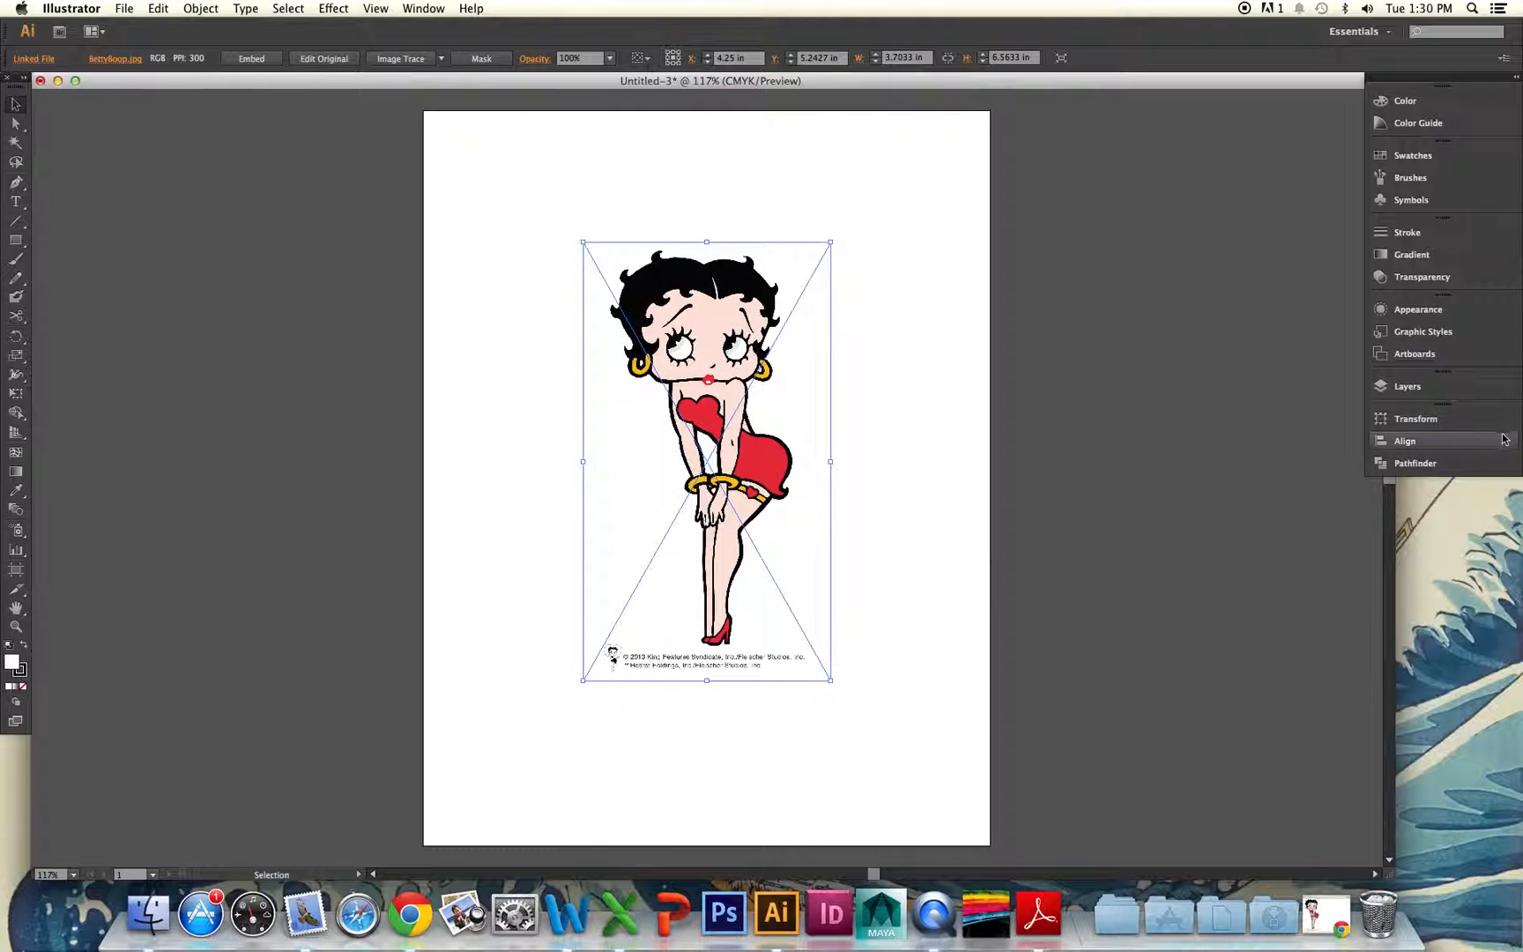
# Expand Layer 1 in the layer list and examine its linked file entry
pyautogui.click(1407, 387)
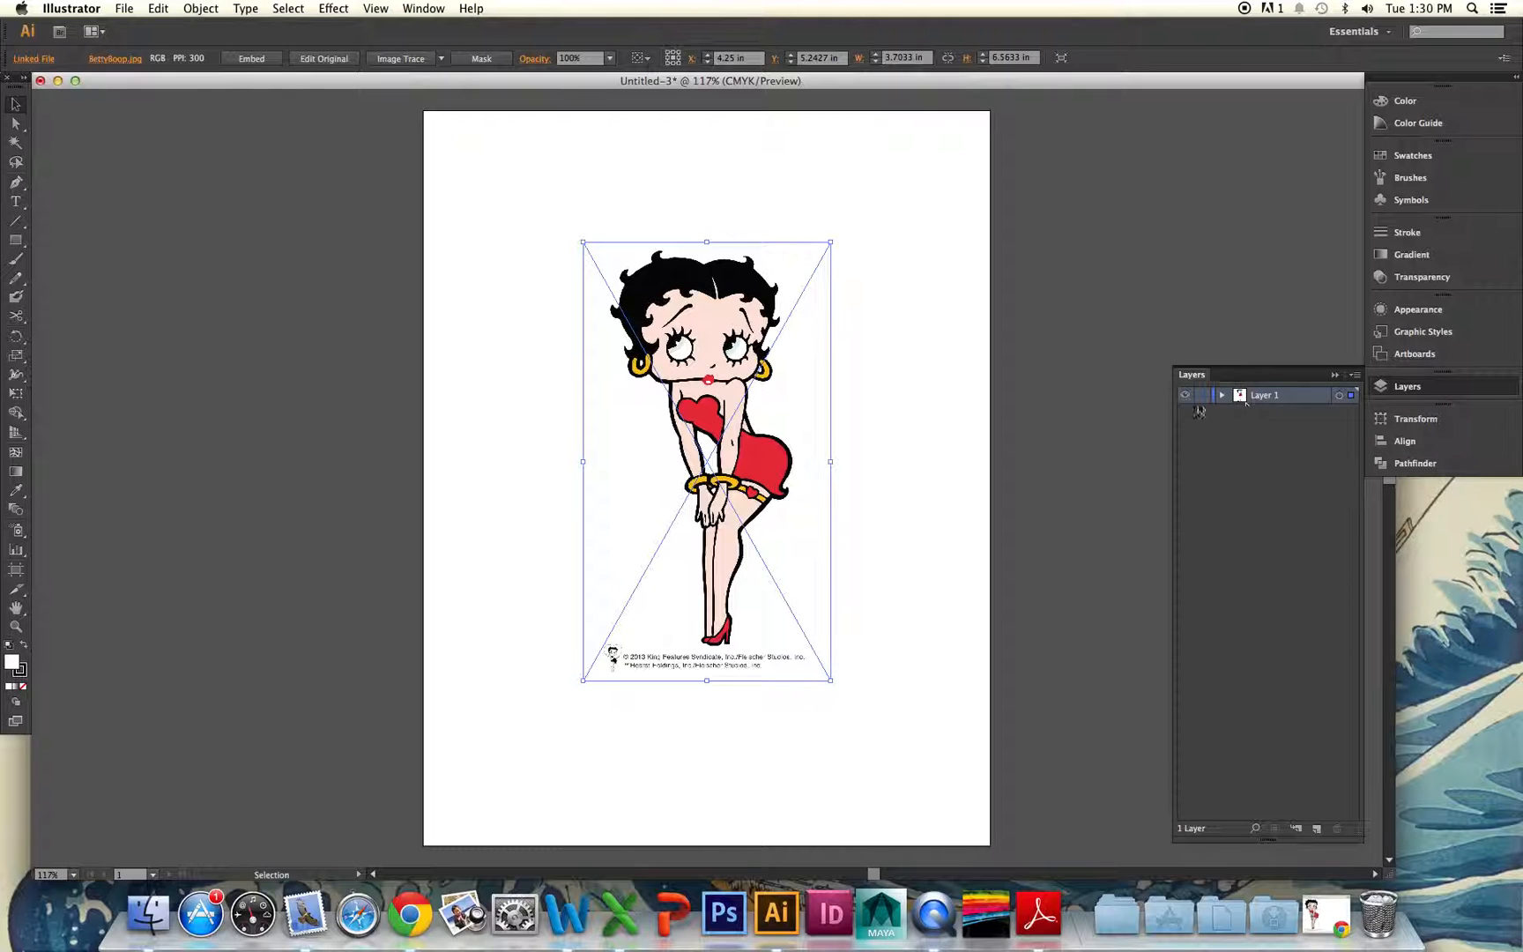
pyautogui.click(1221, 395)
pyautogui.click(1278, 416)
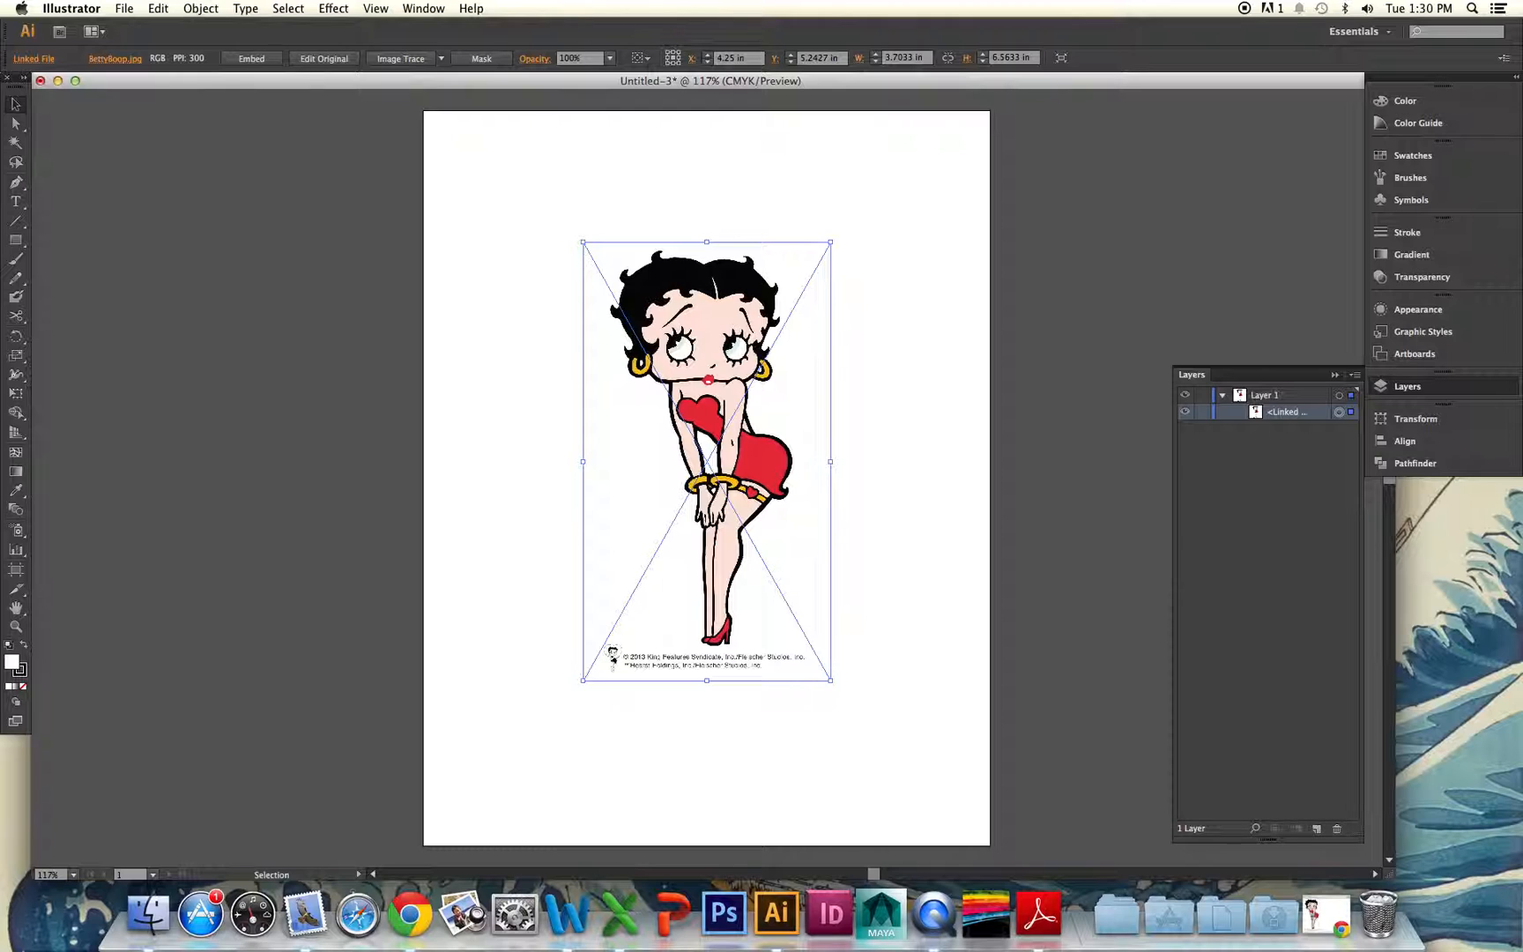
pyautogui.click(1331, 376)
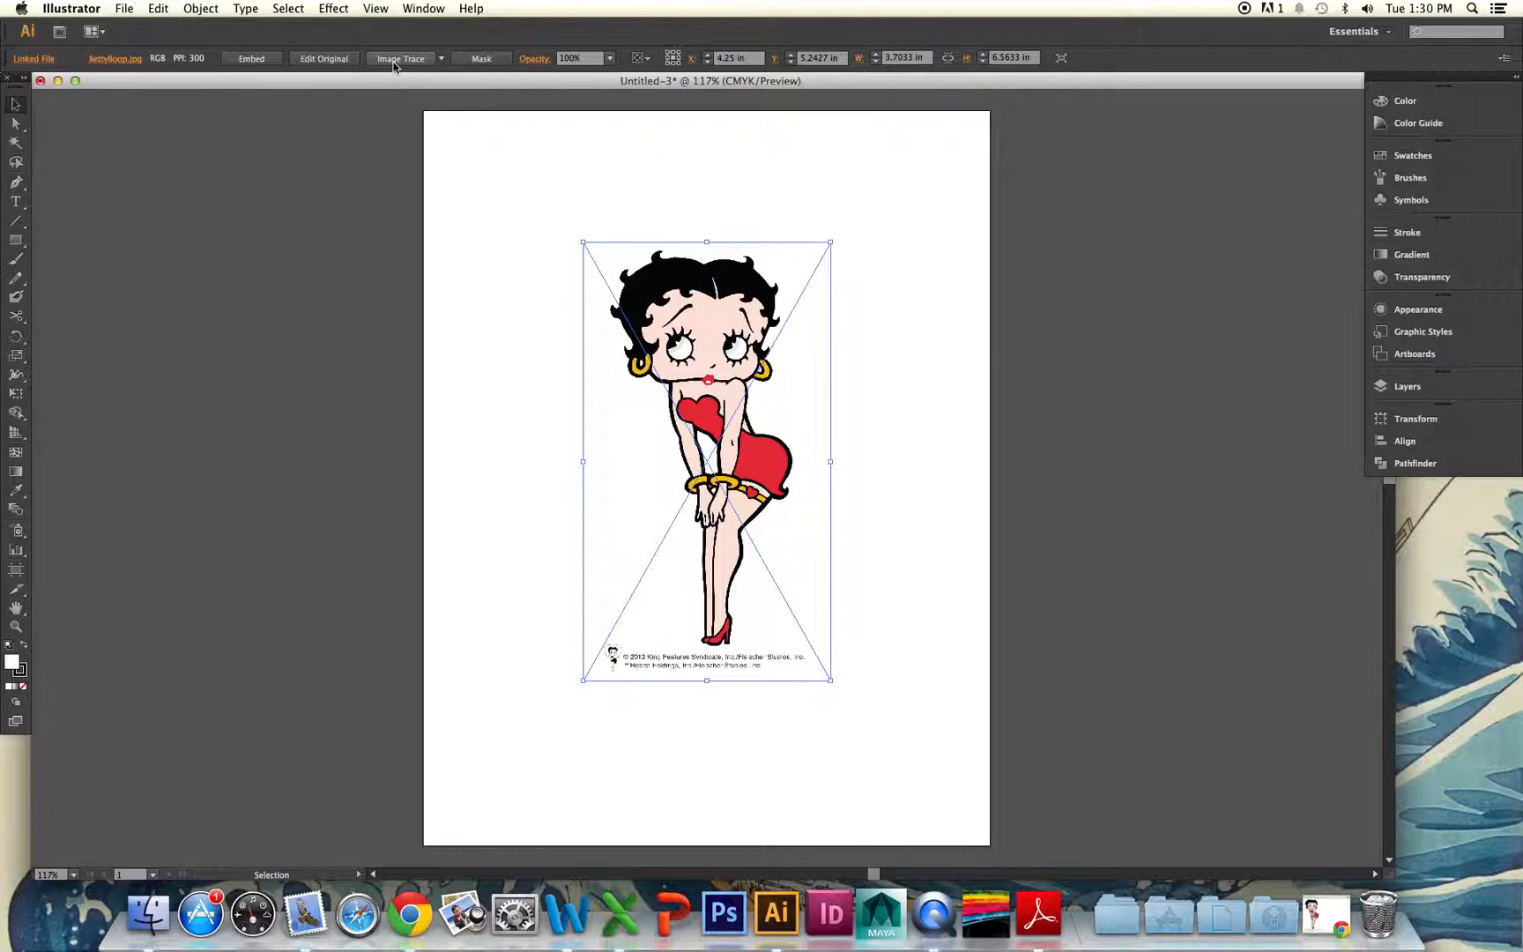
# Try embedding the linked image and moving it toward the artboard's lower left, and undo both changes
pyautogui.click(250, 58)
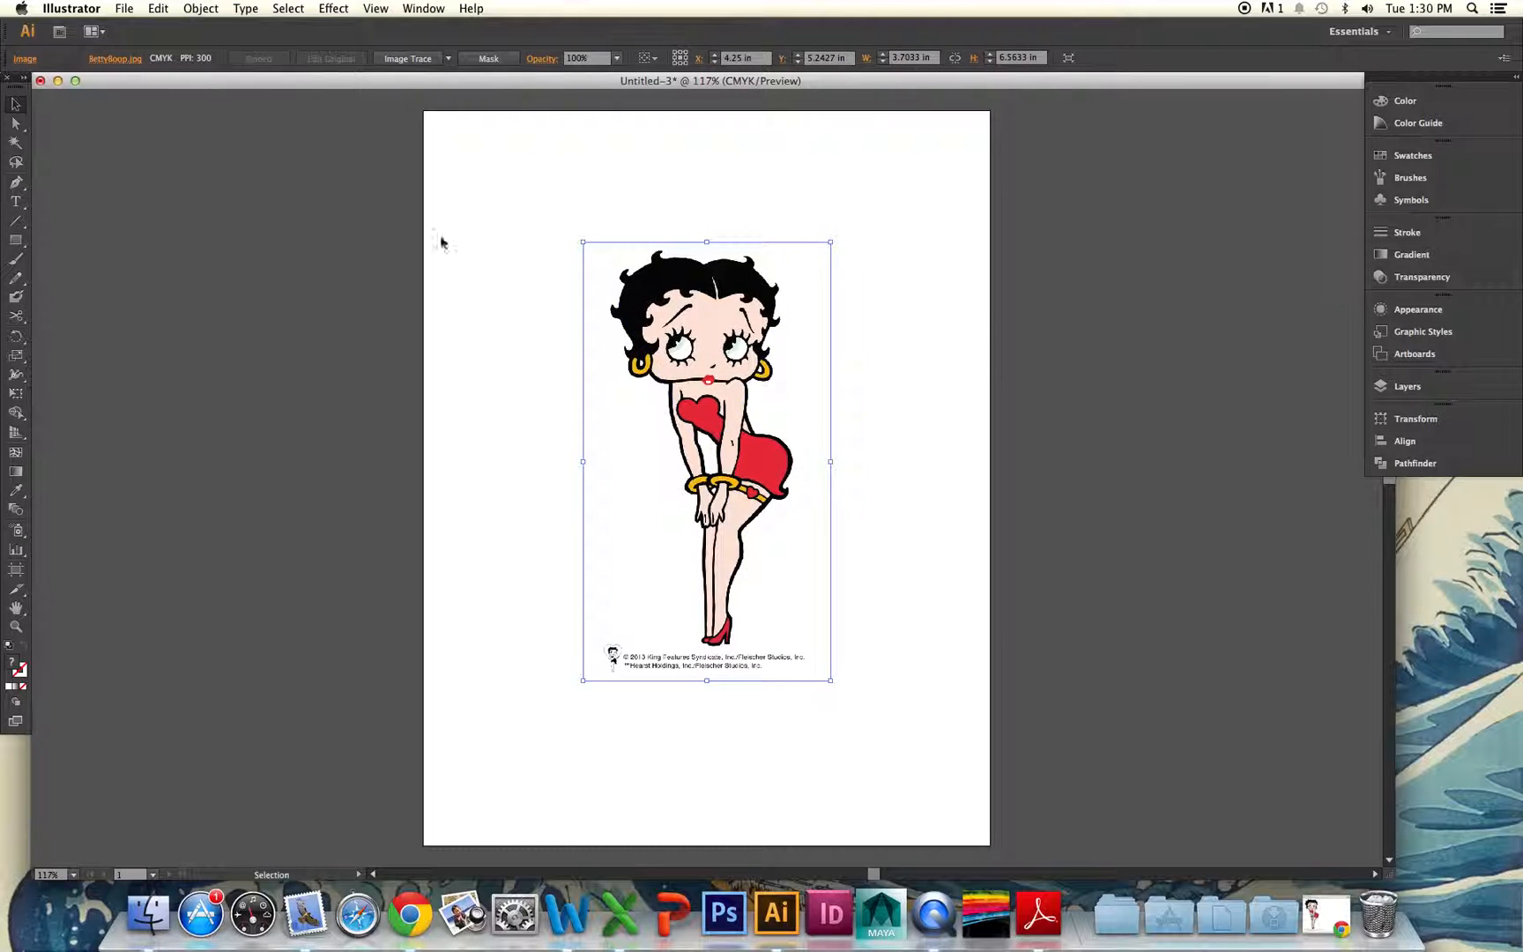
pyautogui.moveTo(725, 471); pyautogui.dragTo(689, 533)
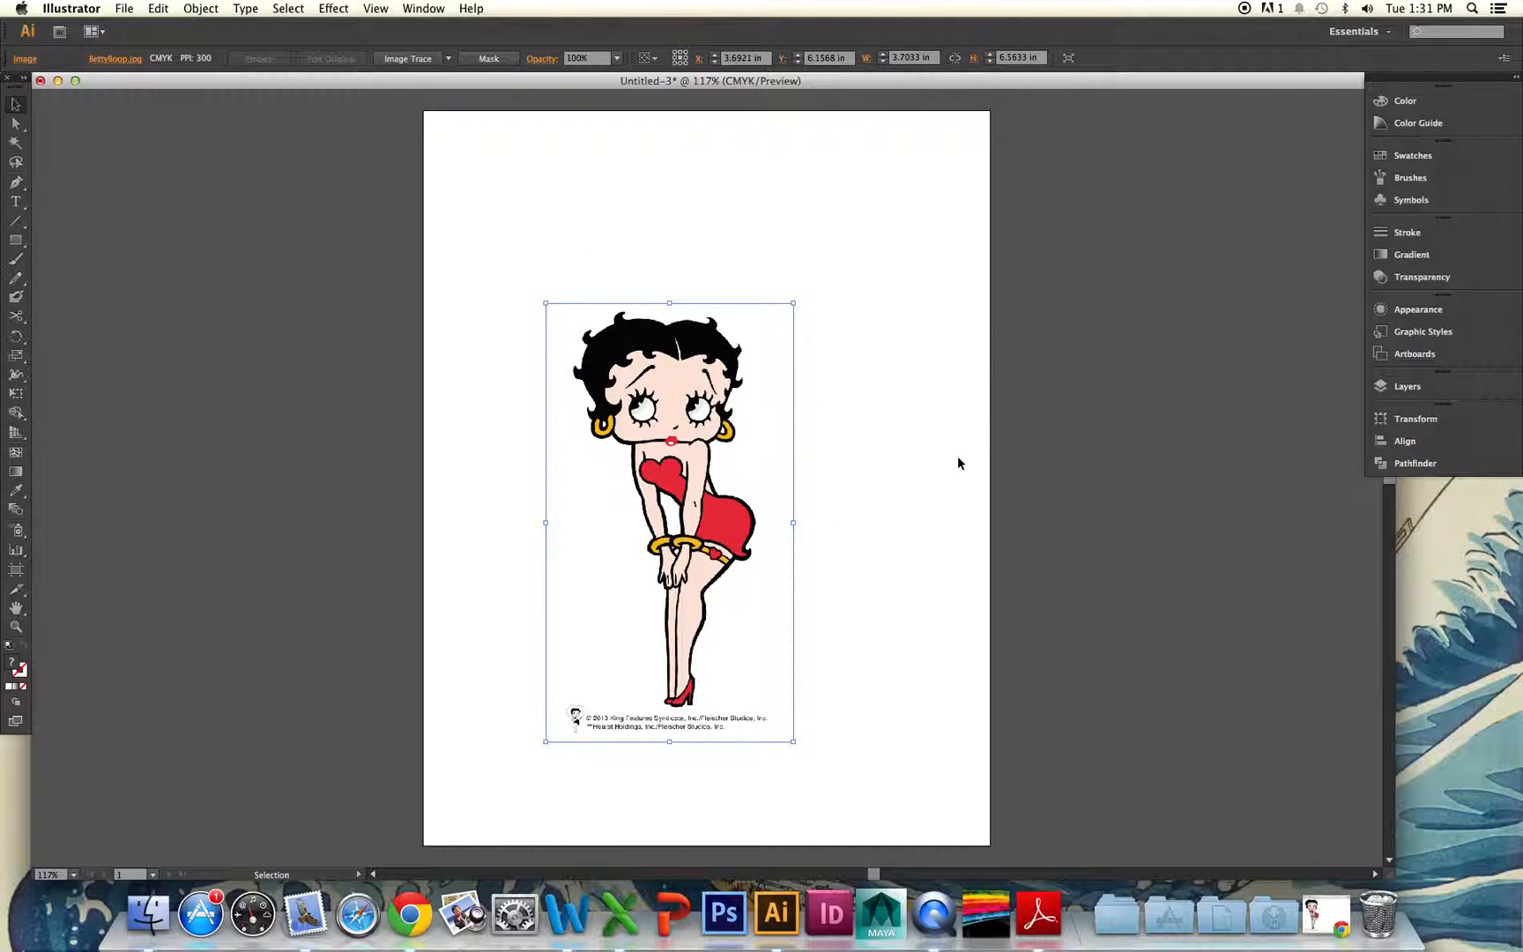
pyautogui.press('super+z')
pyautogui.press('super+z')
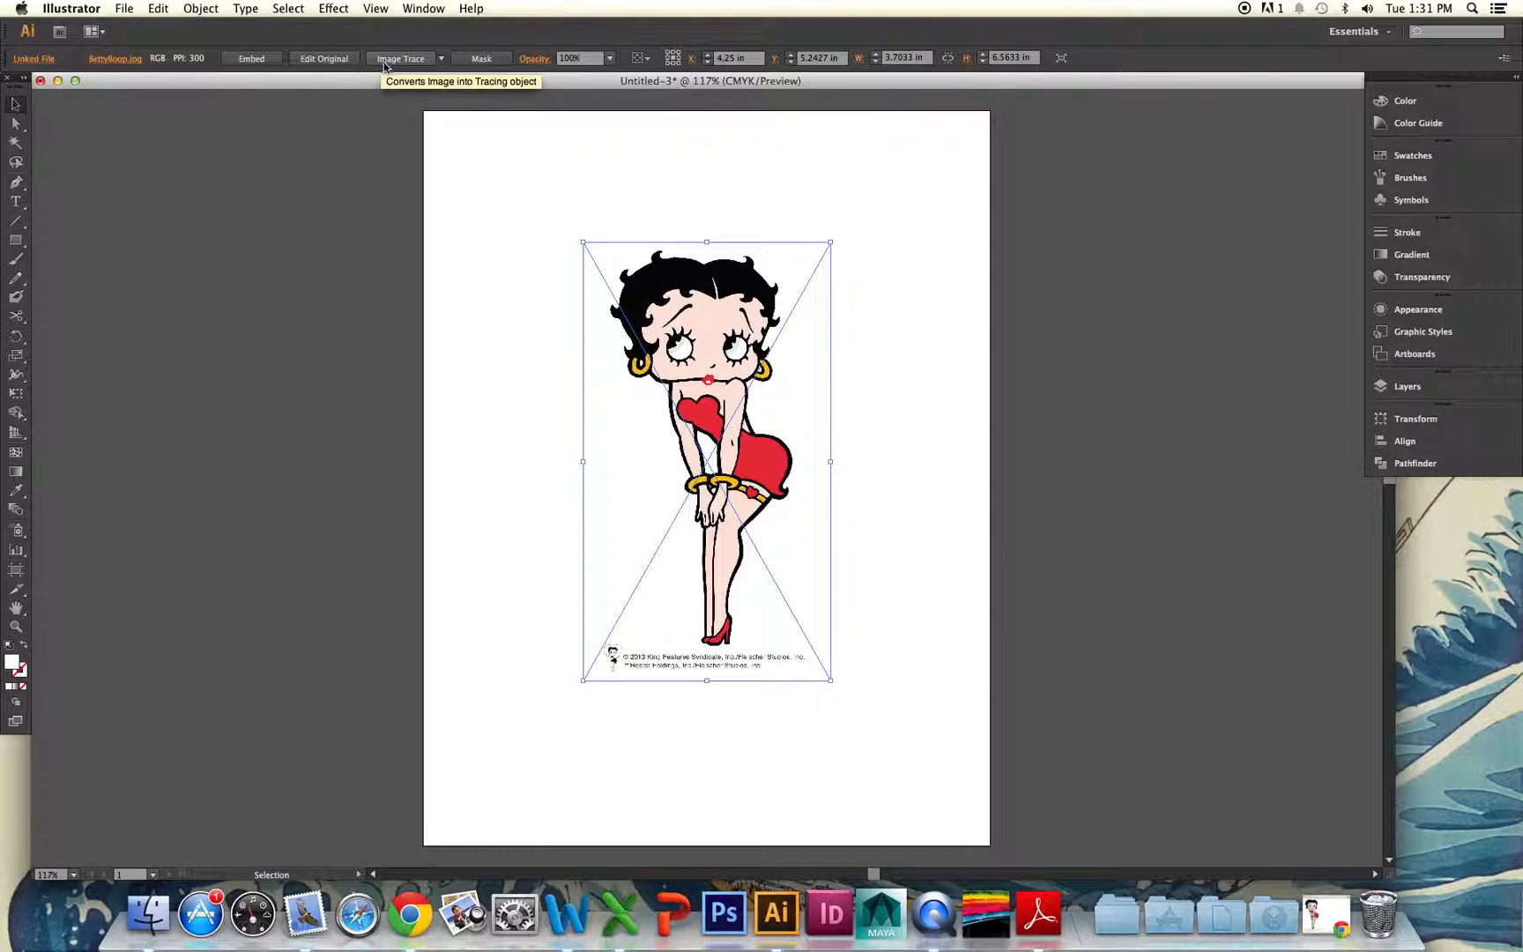
# Trace the placed image with the default Image Trace settings
pyautogui.click(441, 59)
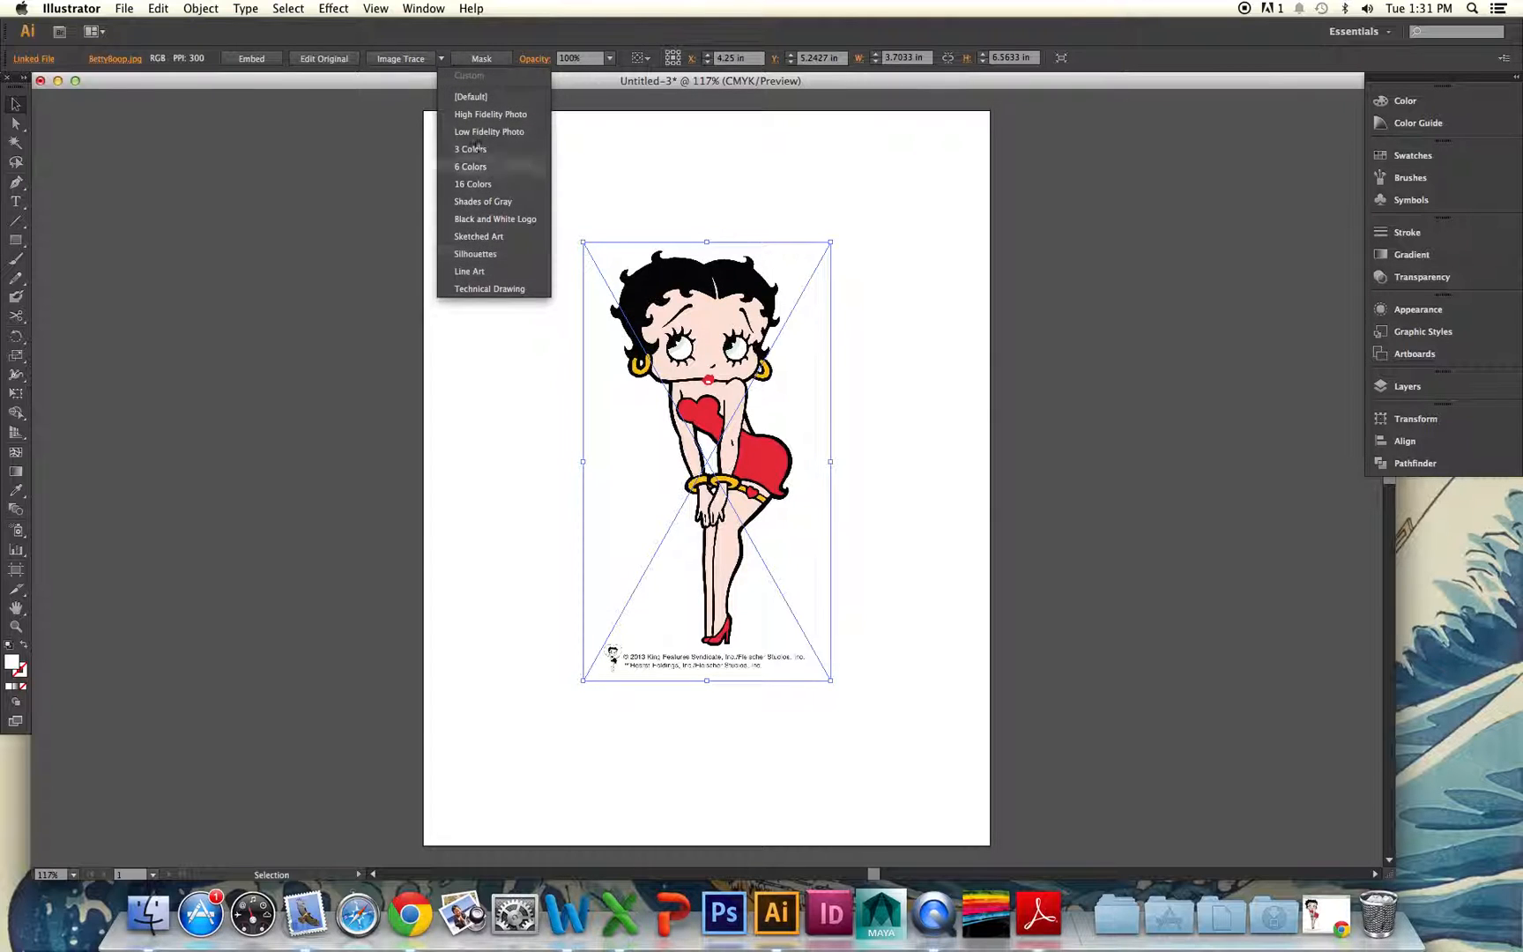
pyautogui.click(412, 53)
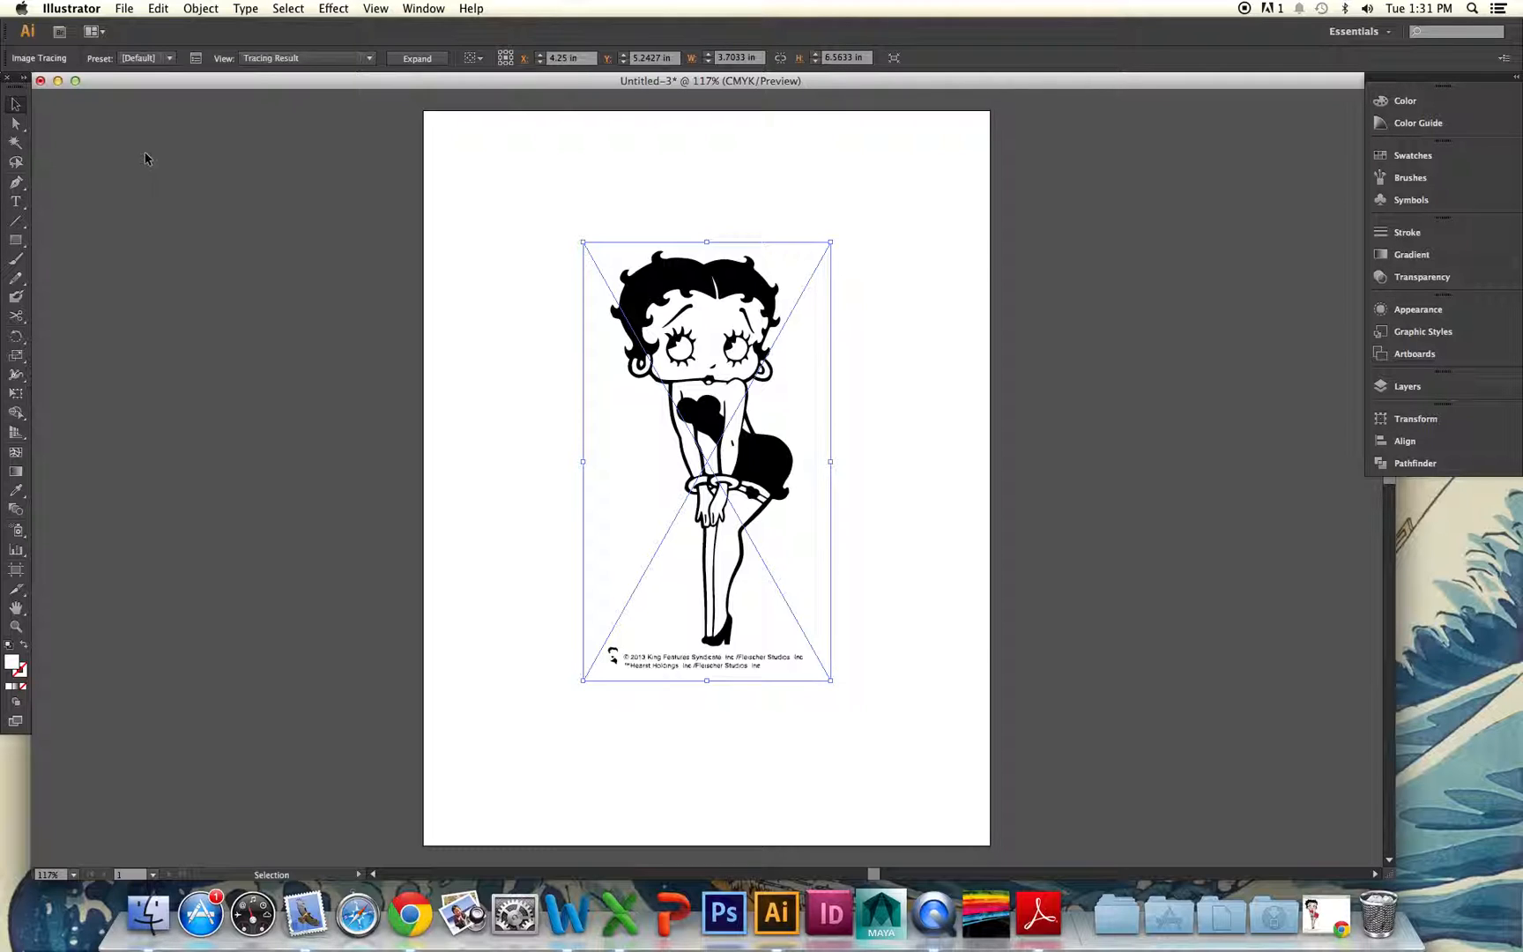
# View the tracing as Outlines and as Outlines with Source Image
pyautogui.click(247, 59)
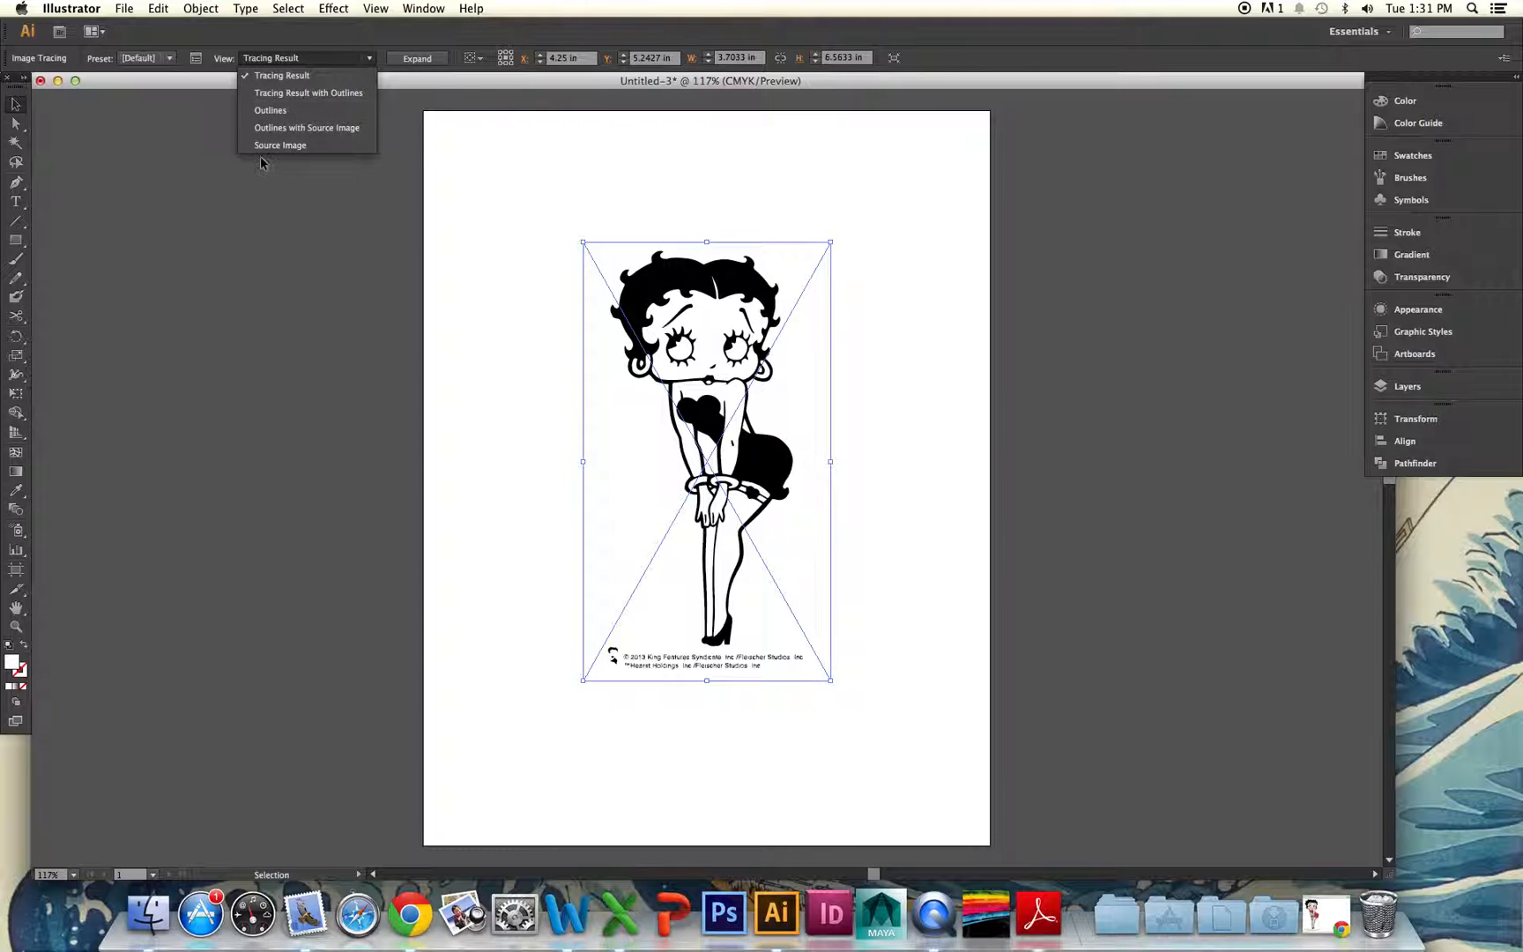
pyautogui.click(265, 110)
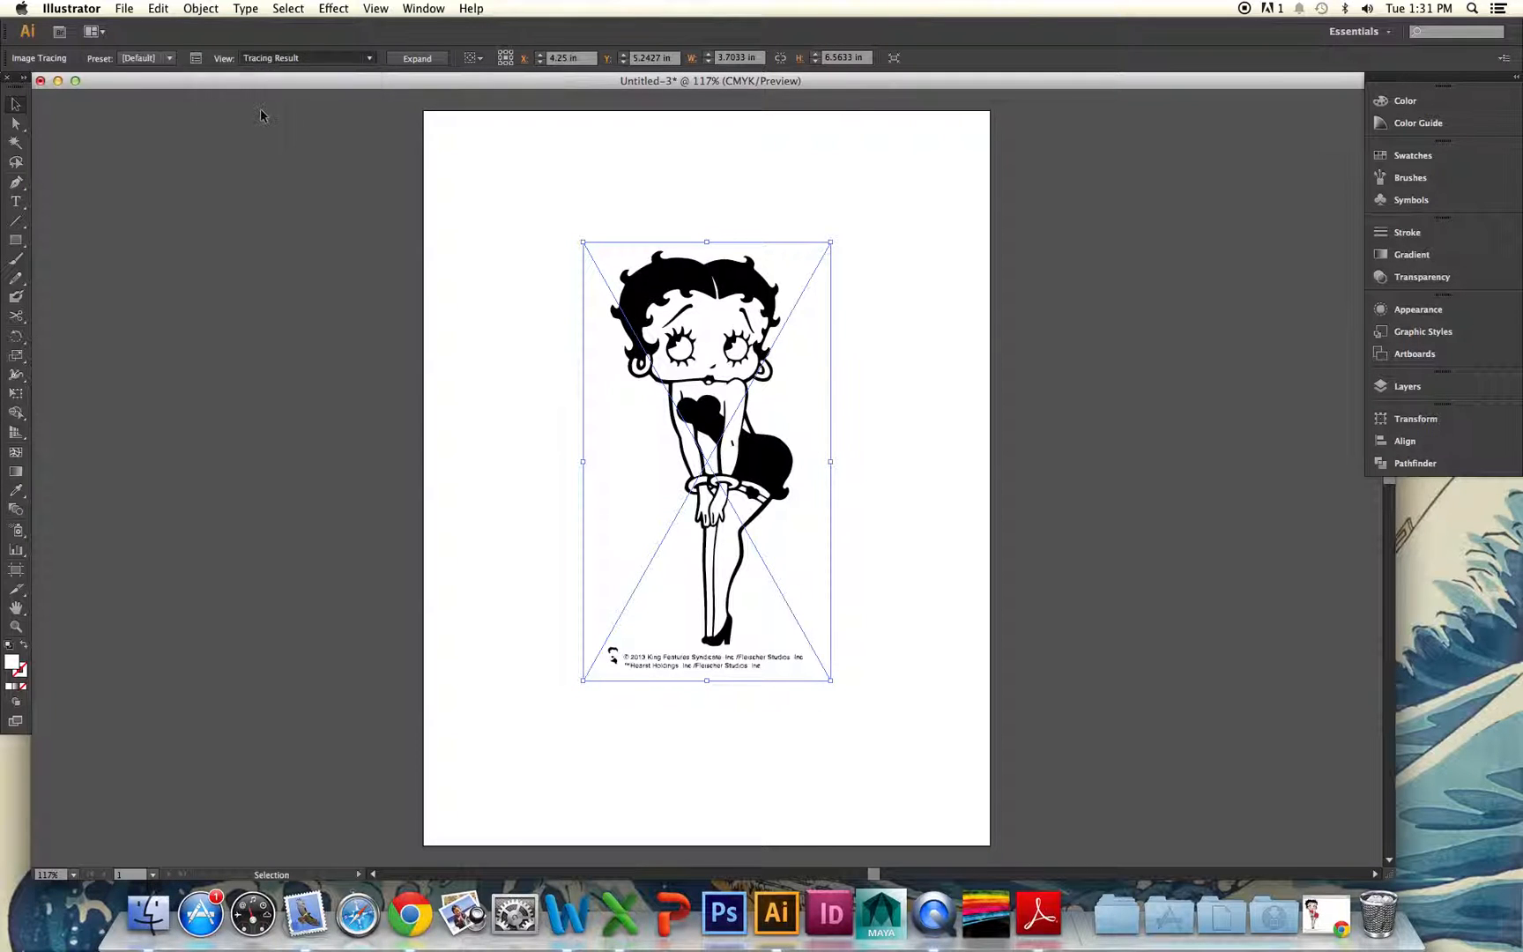
pyautogui.click(262, 55)
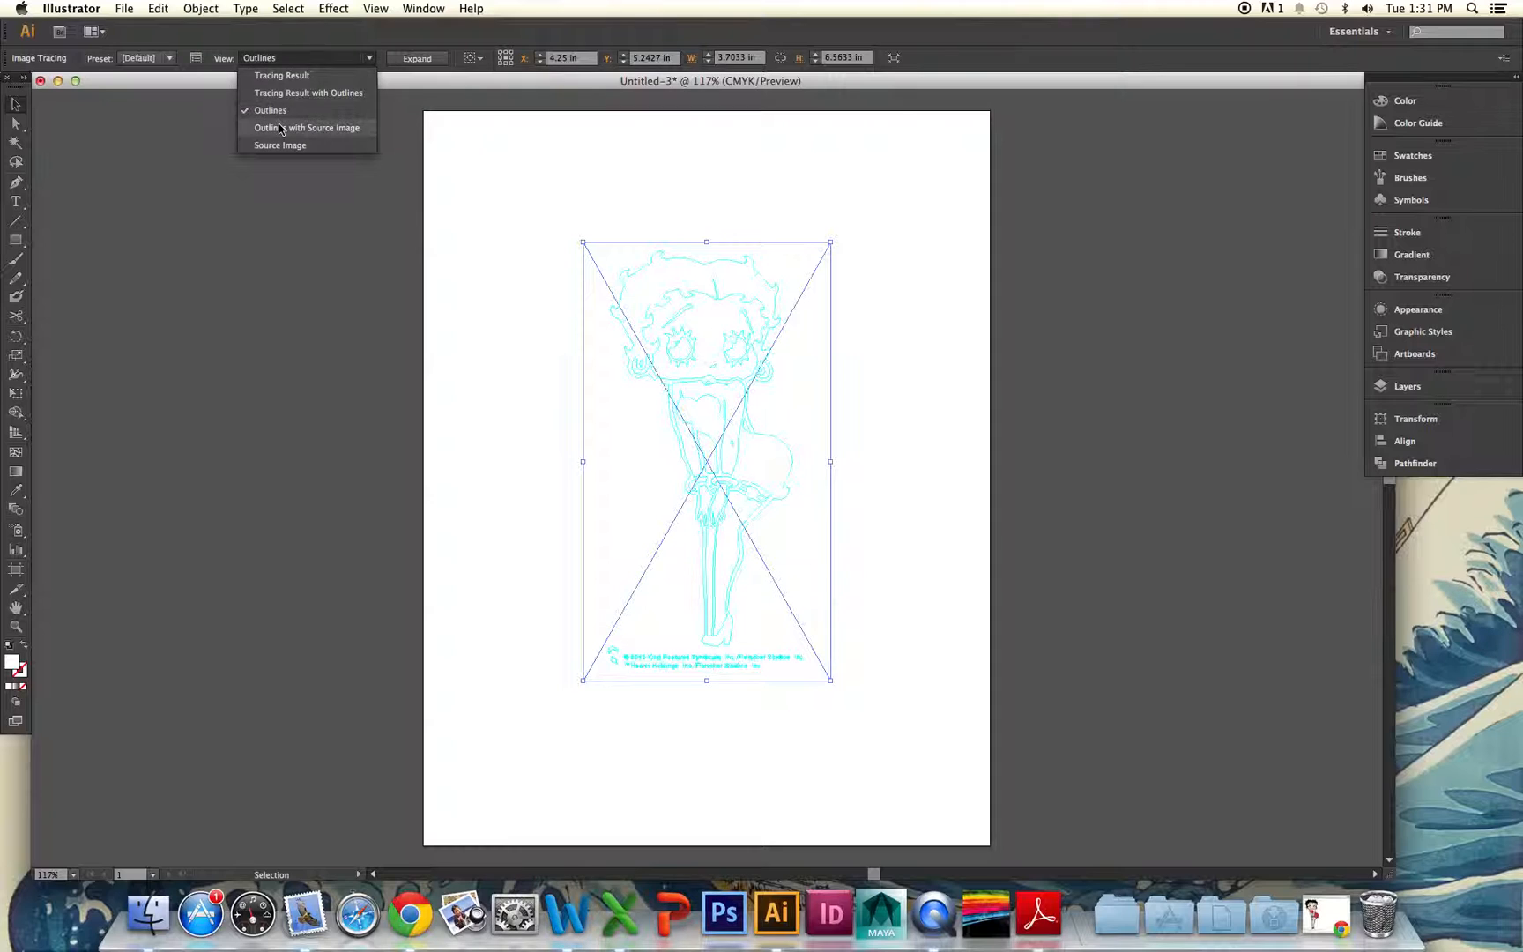
pyautogui.click(279, 124)
pyautogui.click(278, 62)
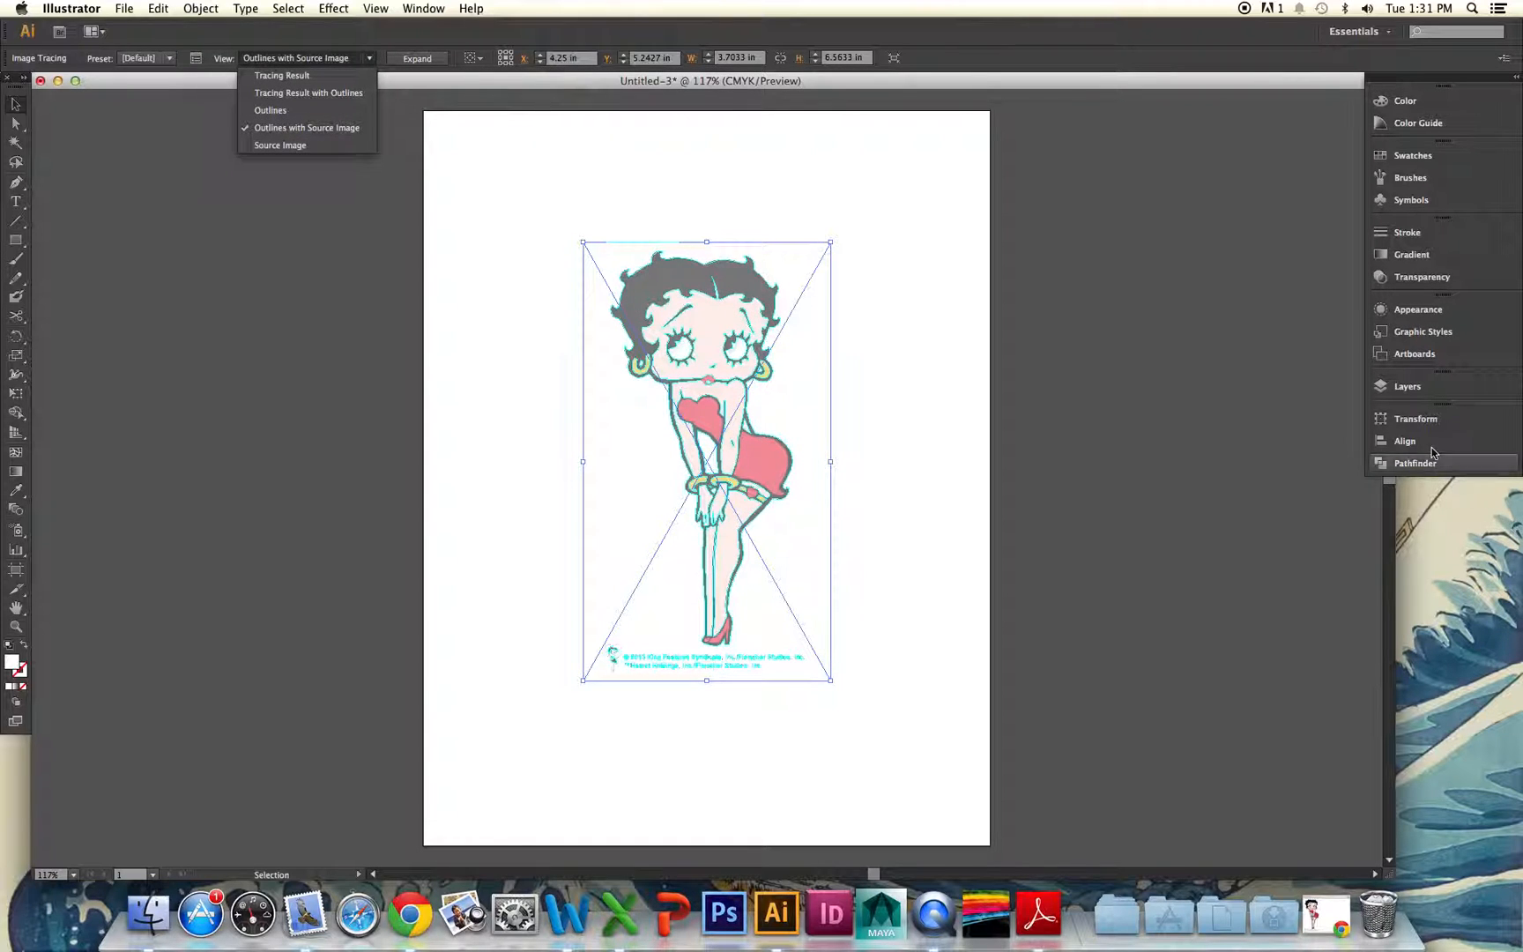
# Examine how the traced image is listed inside Layer 1
pyautogui.click(1405, 386)
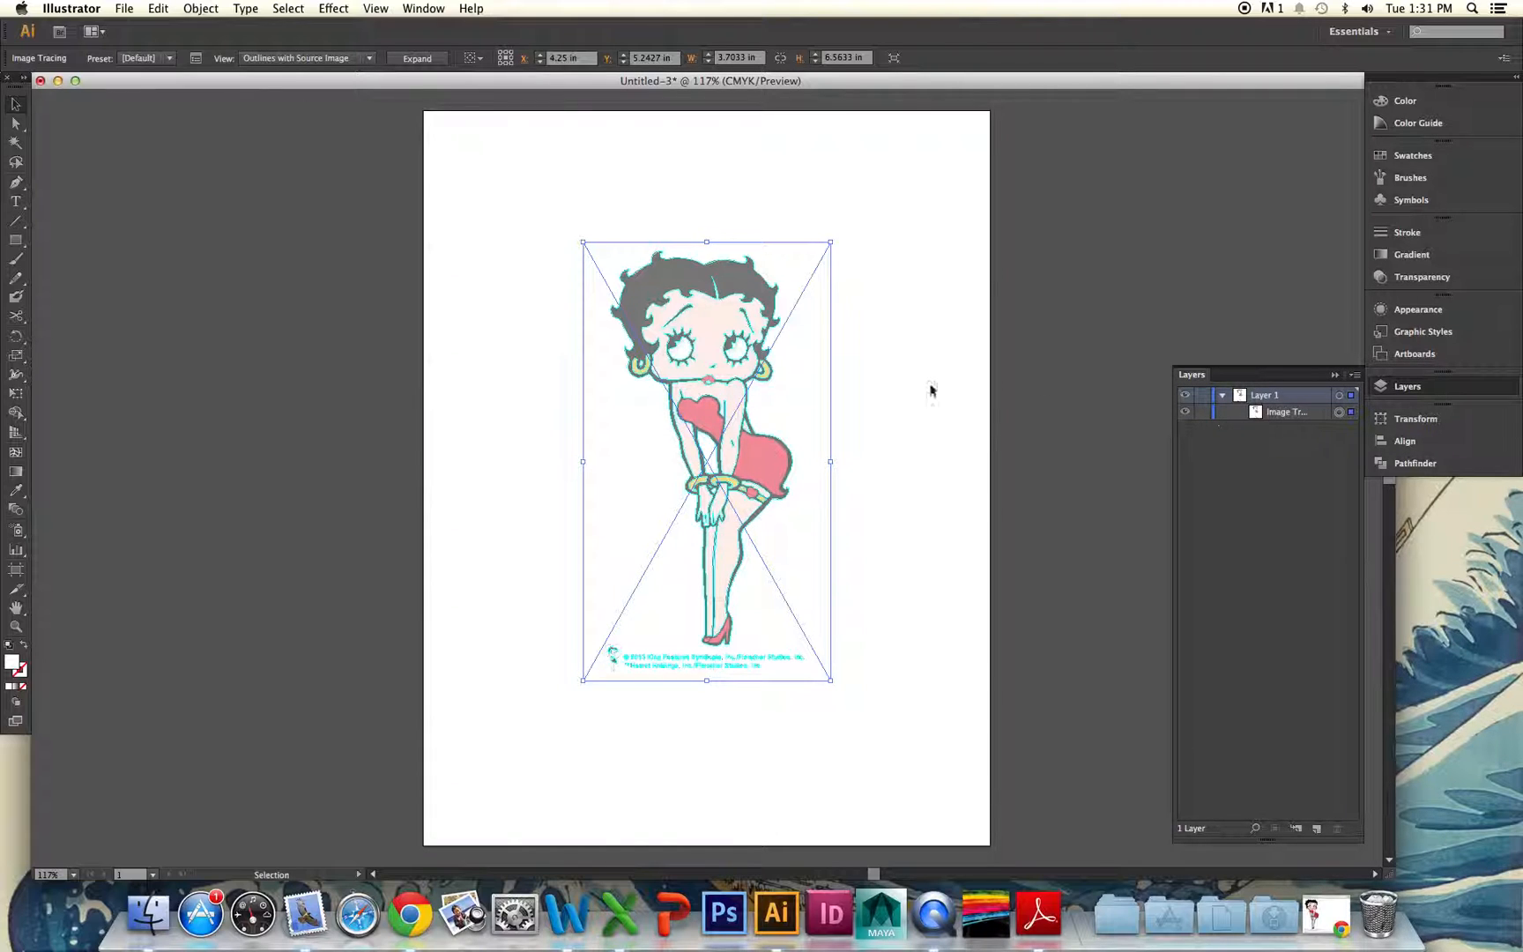
pyautogui.click(1334, 374)
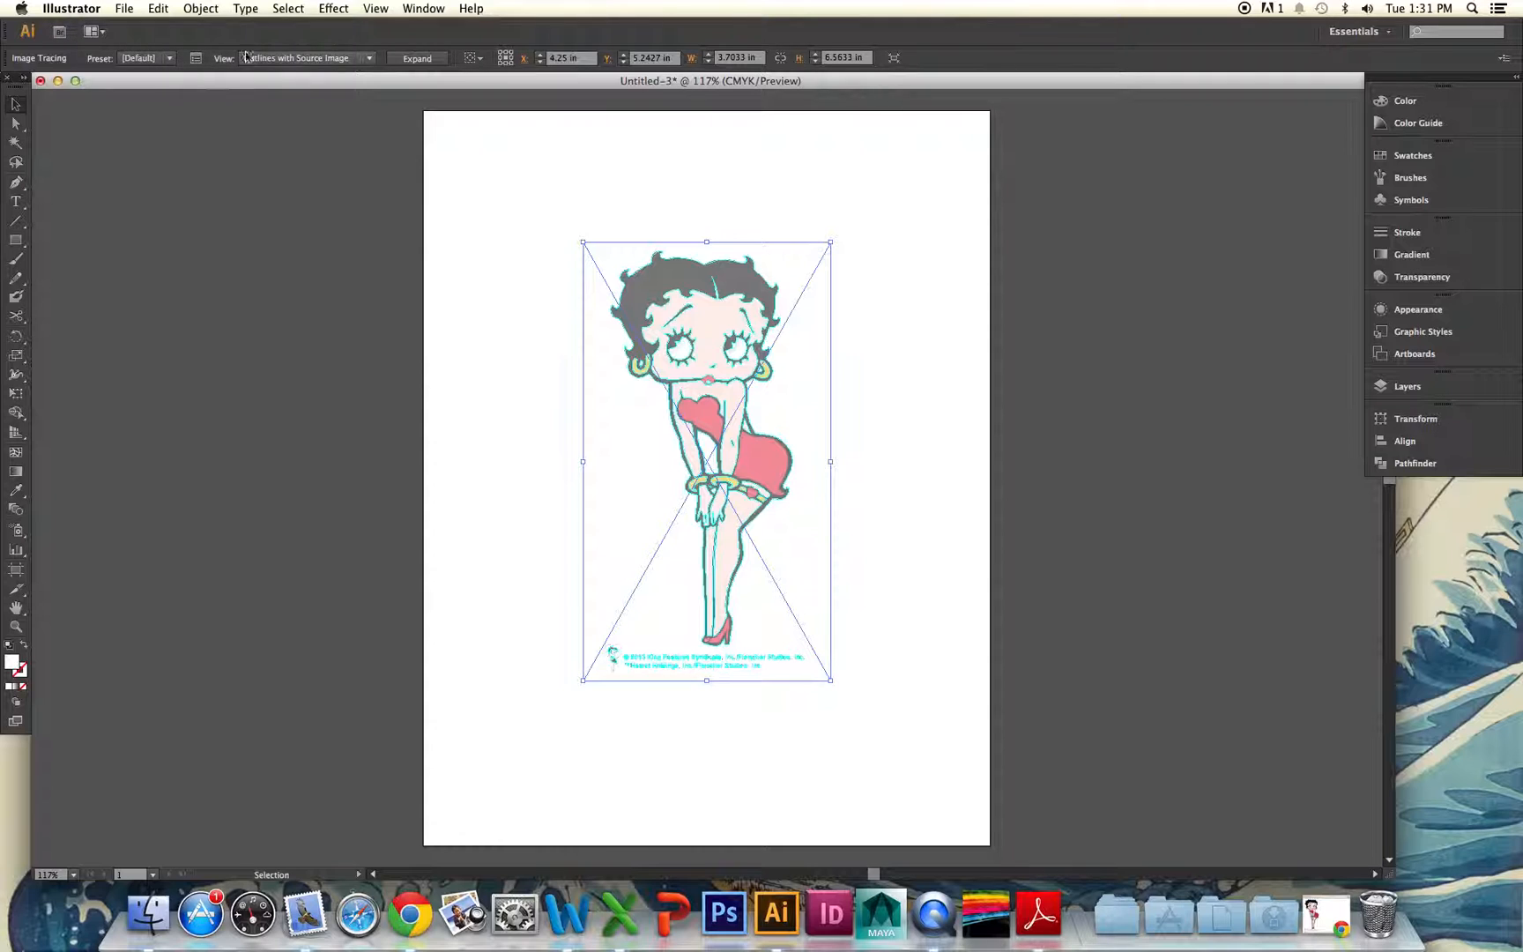
pyautogui.click(86, 9)
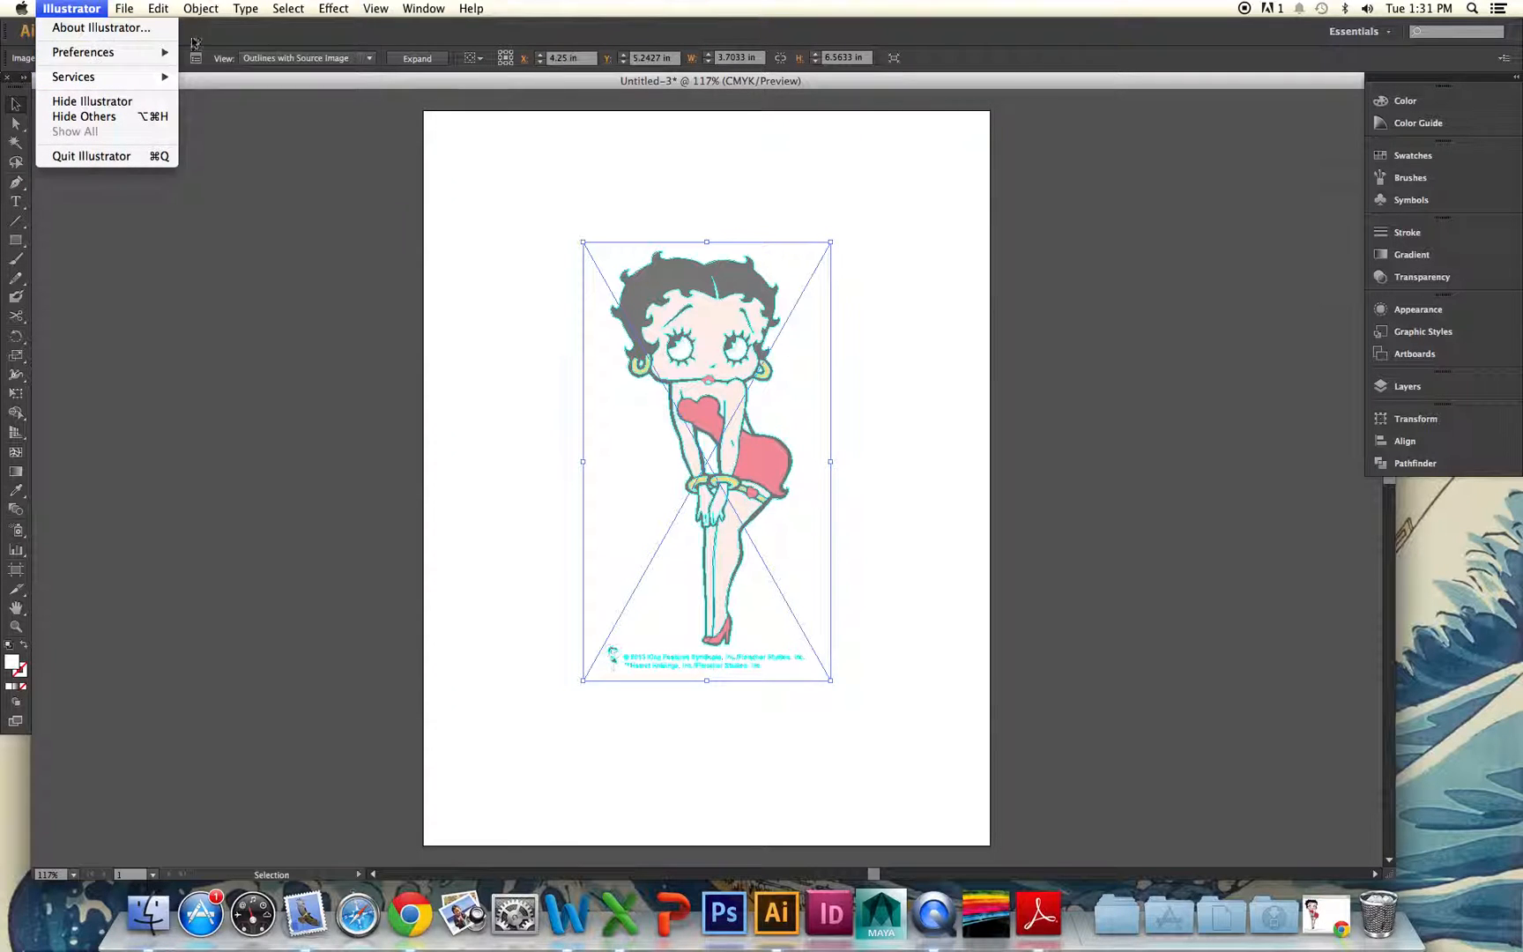
pyautogui.click(400, 46)
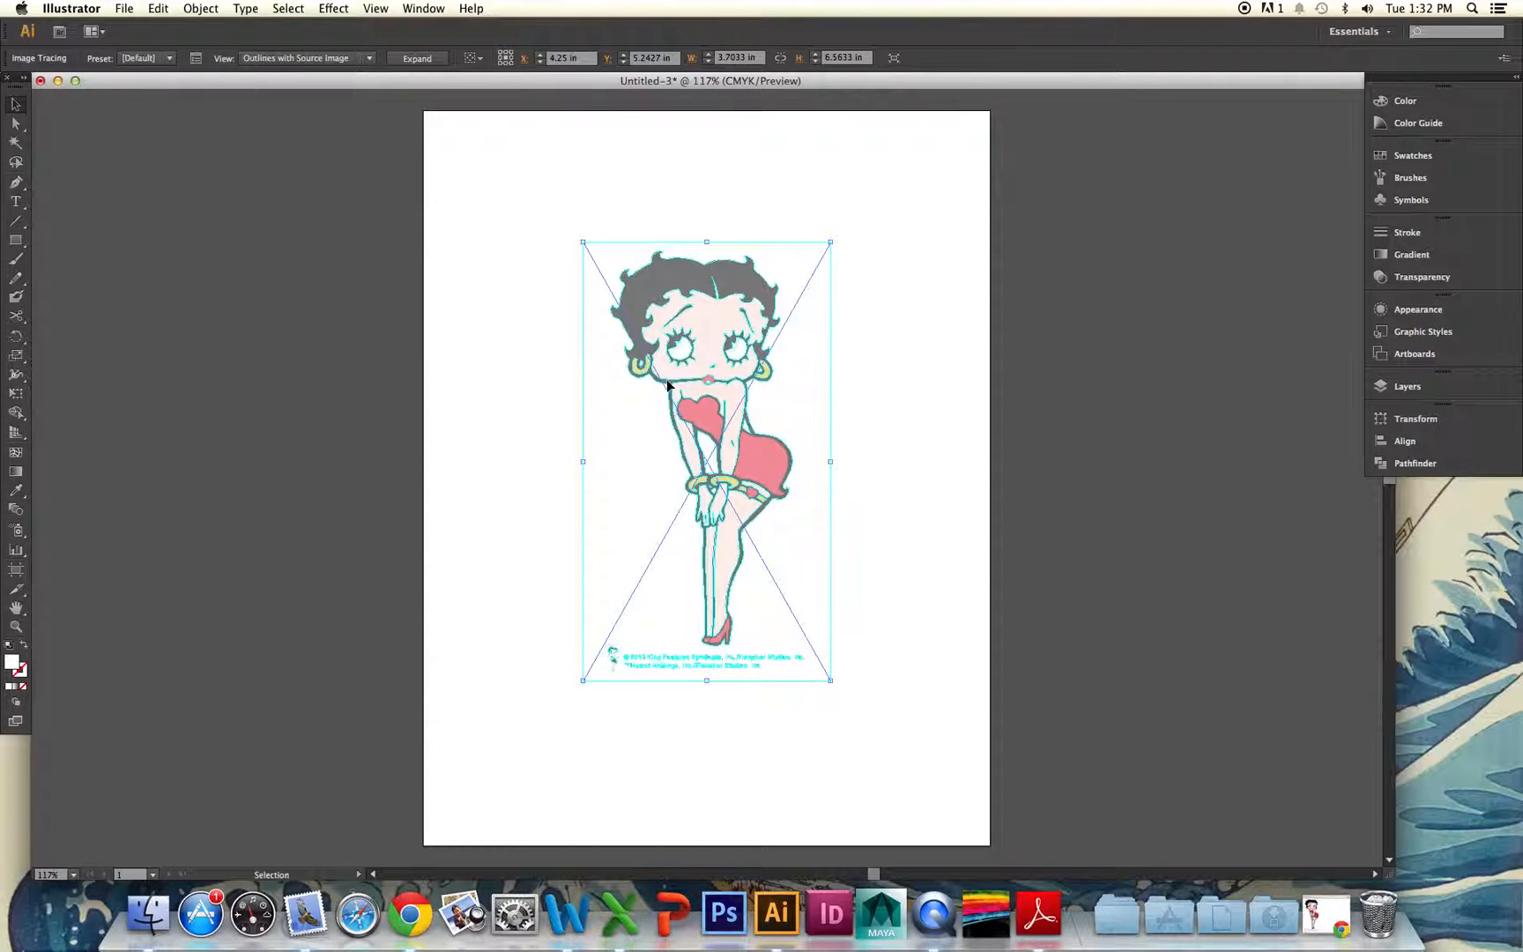
# Compare the source image with the trace, ending in the Tracing Result view
pyautogui.click(332, 59)
pyautogui.click(311, 146)
pyautogui.click(322, 57)
pyautogui.click(308, 76)
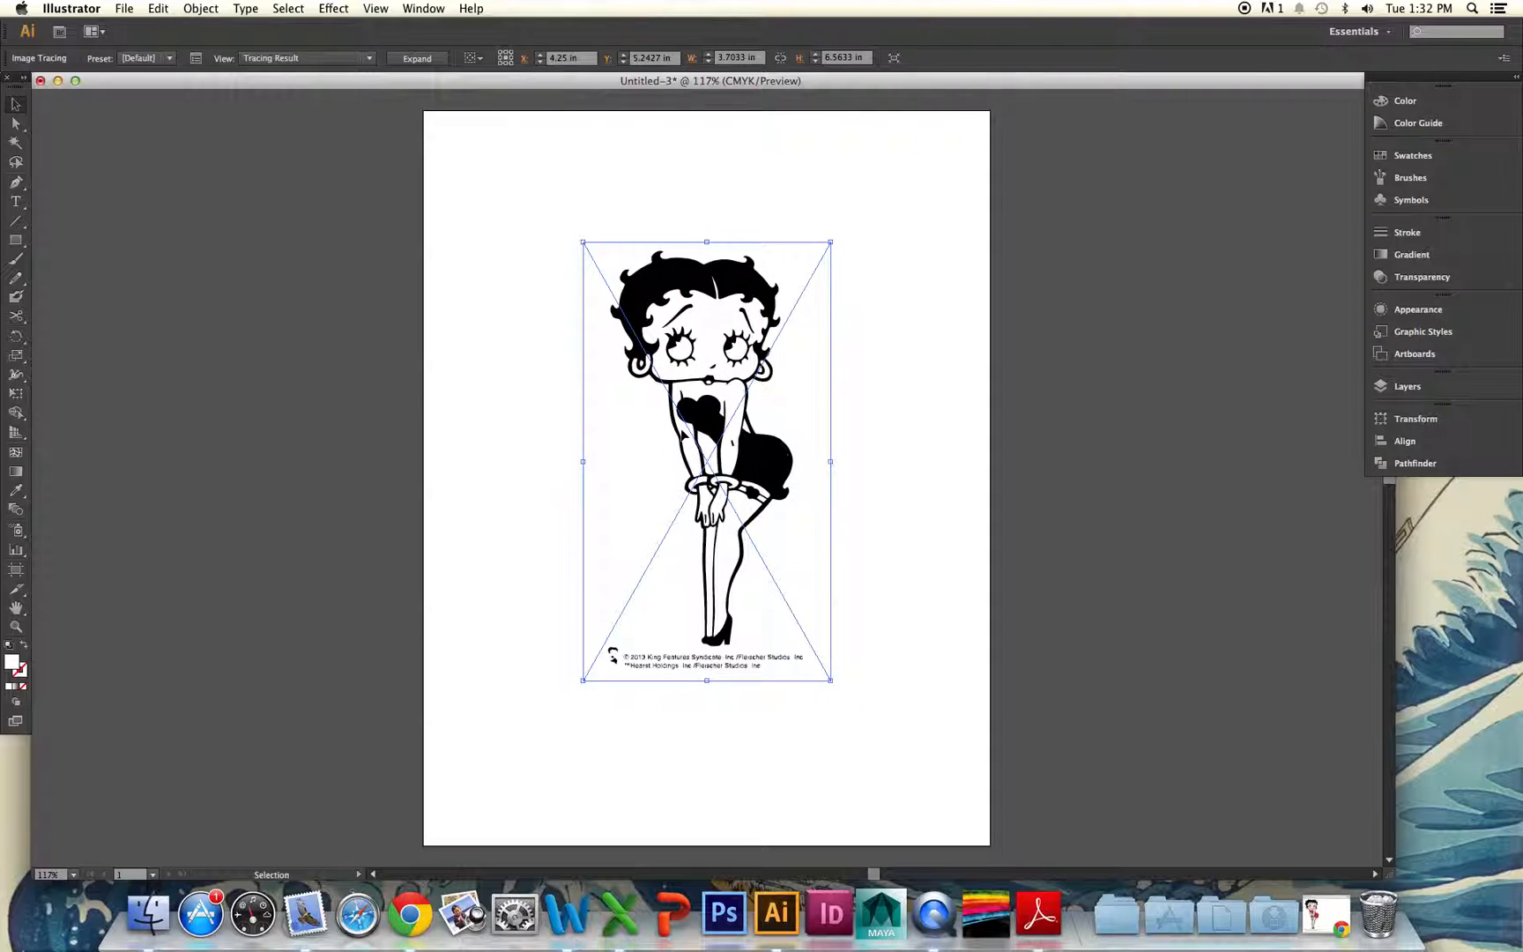
# Open the full Image Trace settings and review the available tracing presets
pyautogui.click(169, 58)
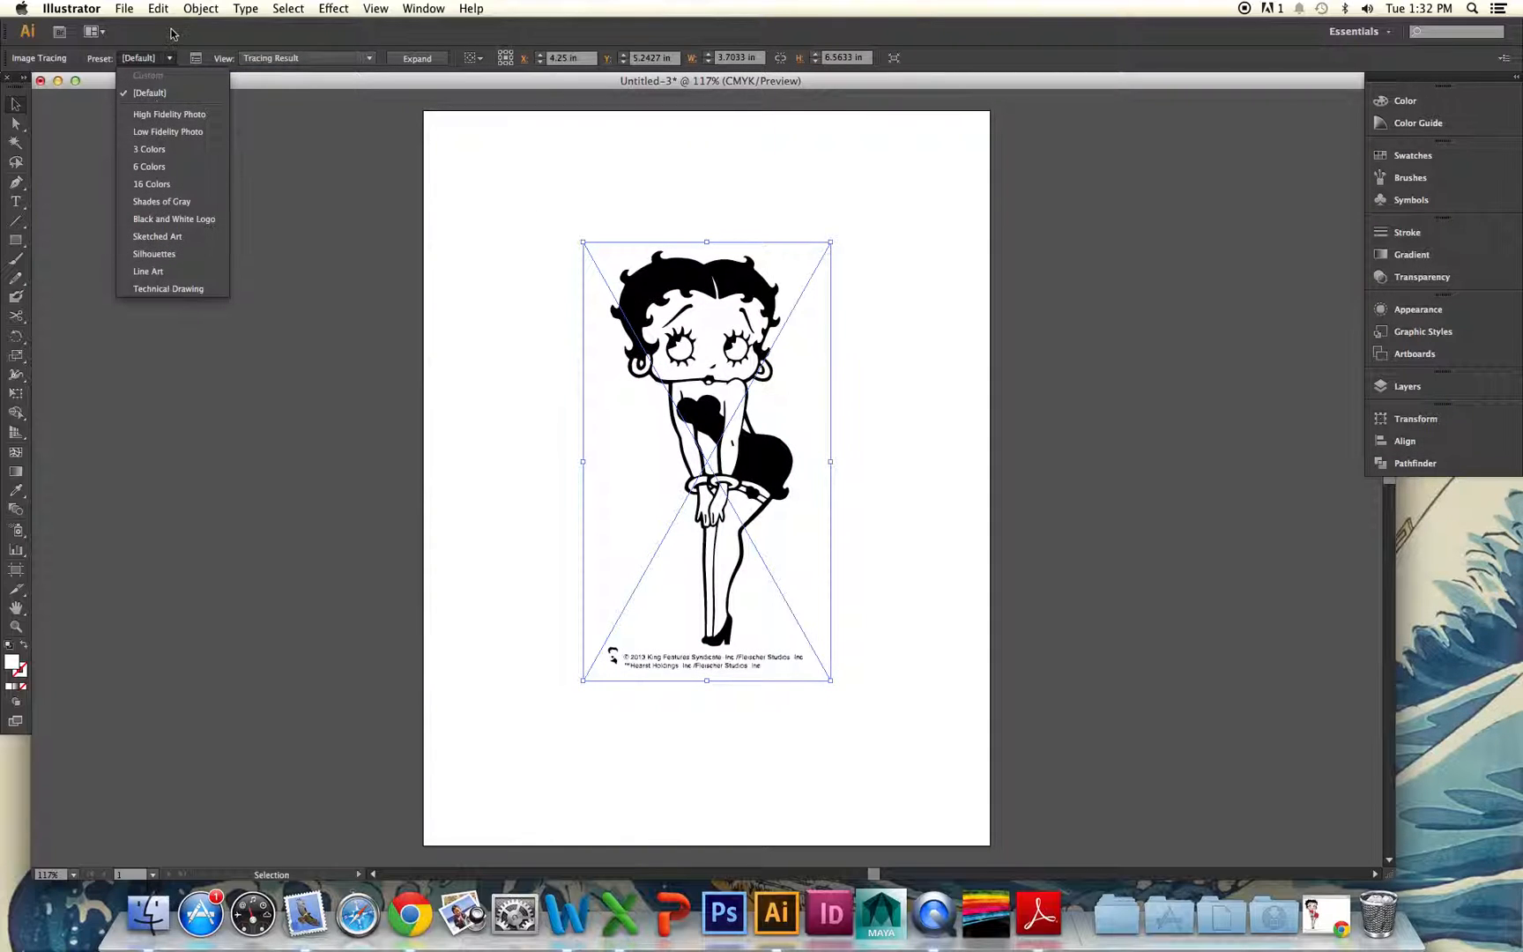
pyautogui.click(192, 38)
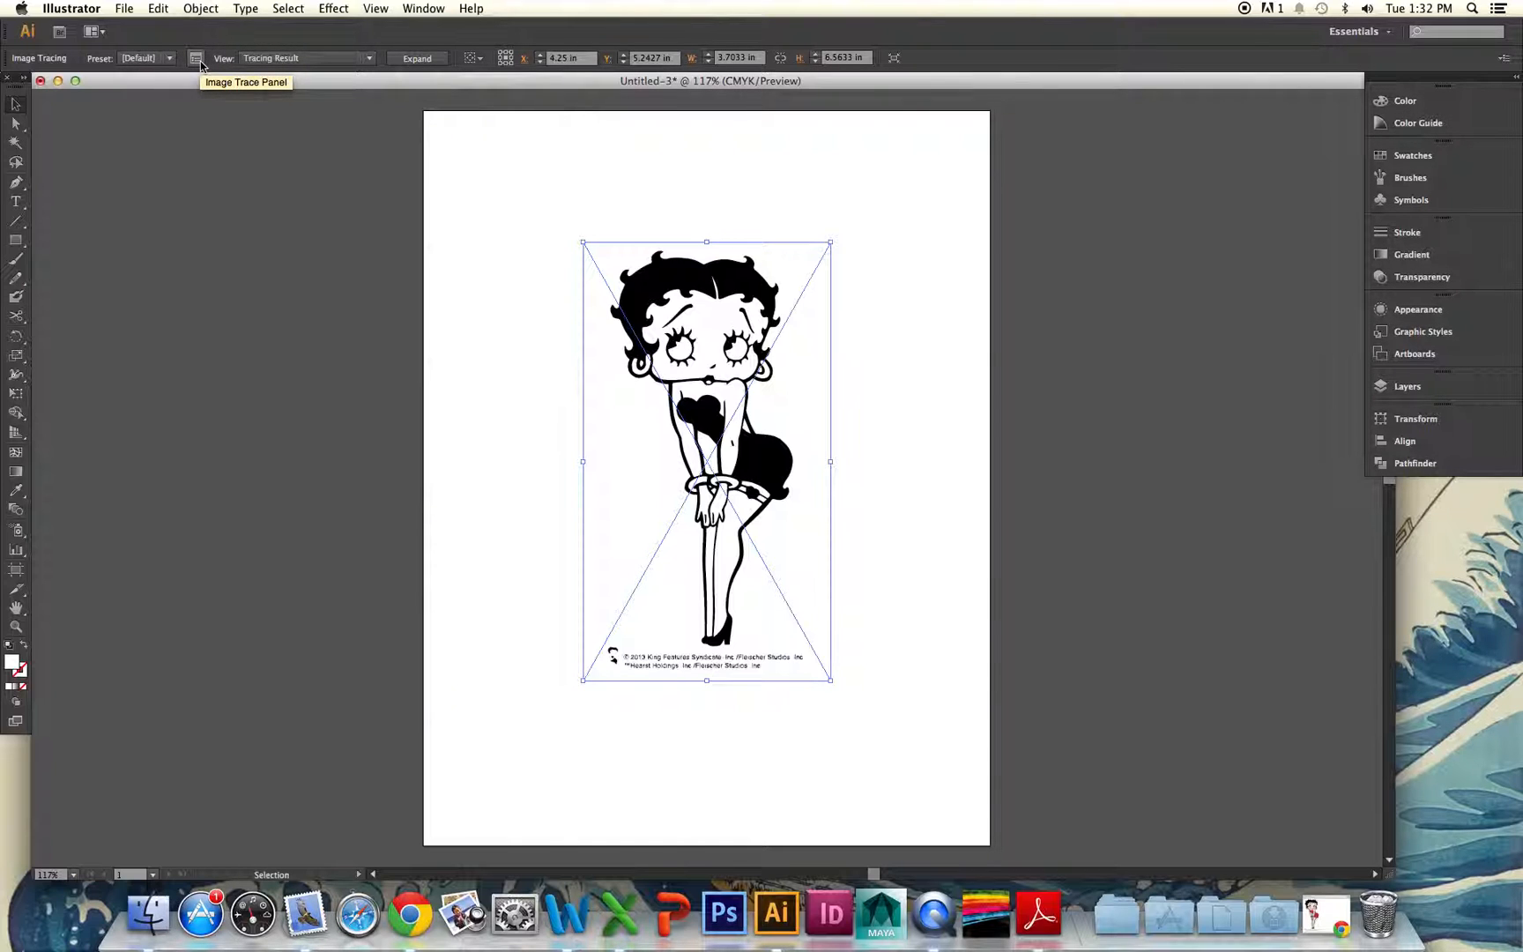
pyautogui.click(198, 62)
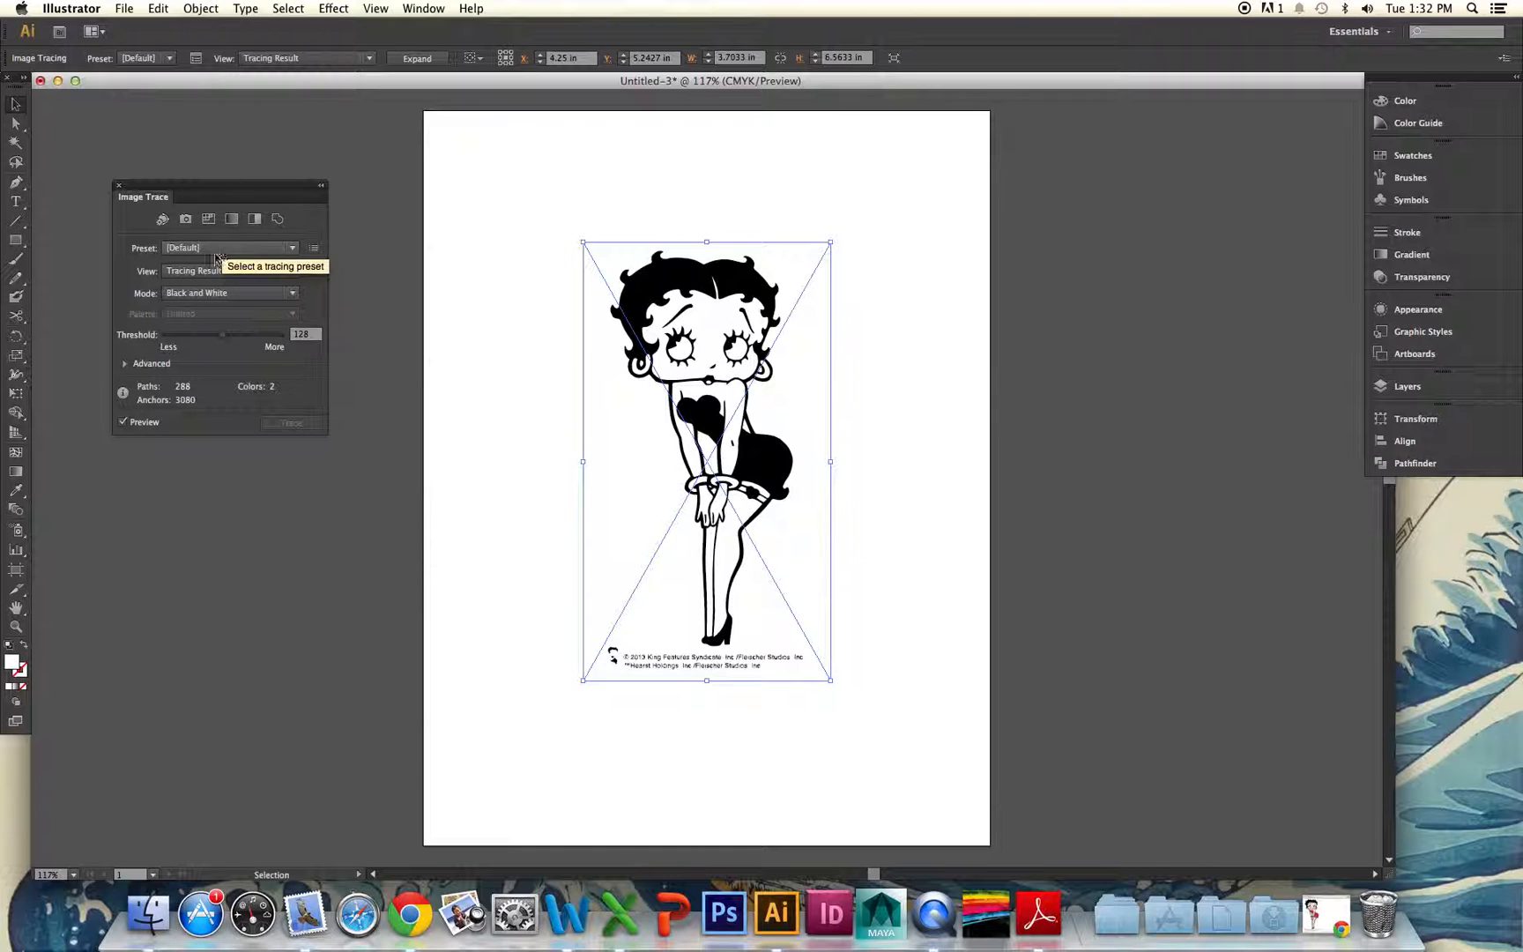
pyautogui.click(220, 247)
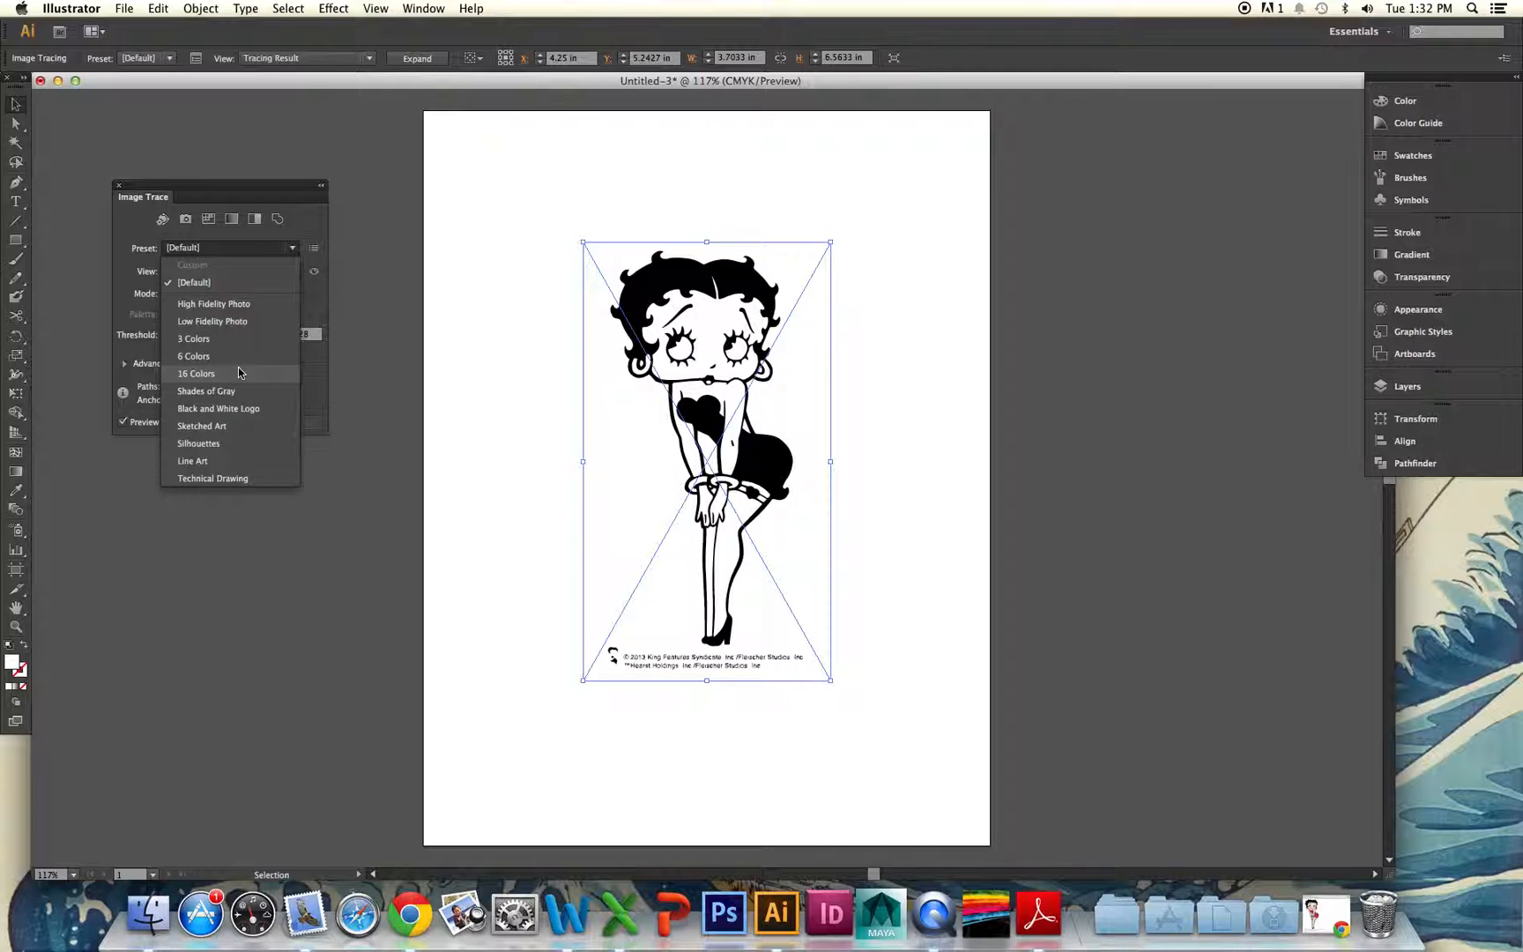
pyautogui.click(151, 197)
# Show the source image and apply the 6 Colors preset to the tracing
pyautogui.click(306, 58)
pyautogui.click(299, 145)
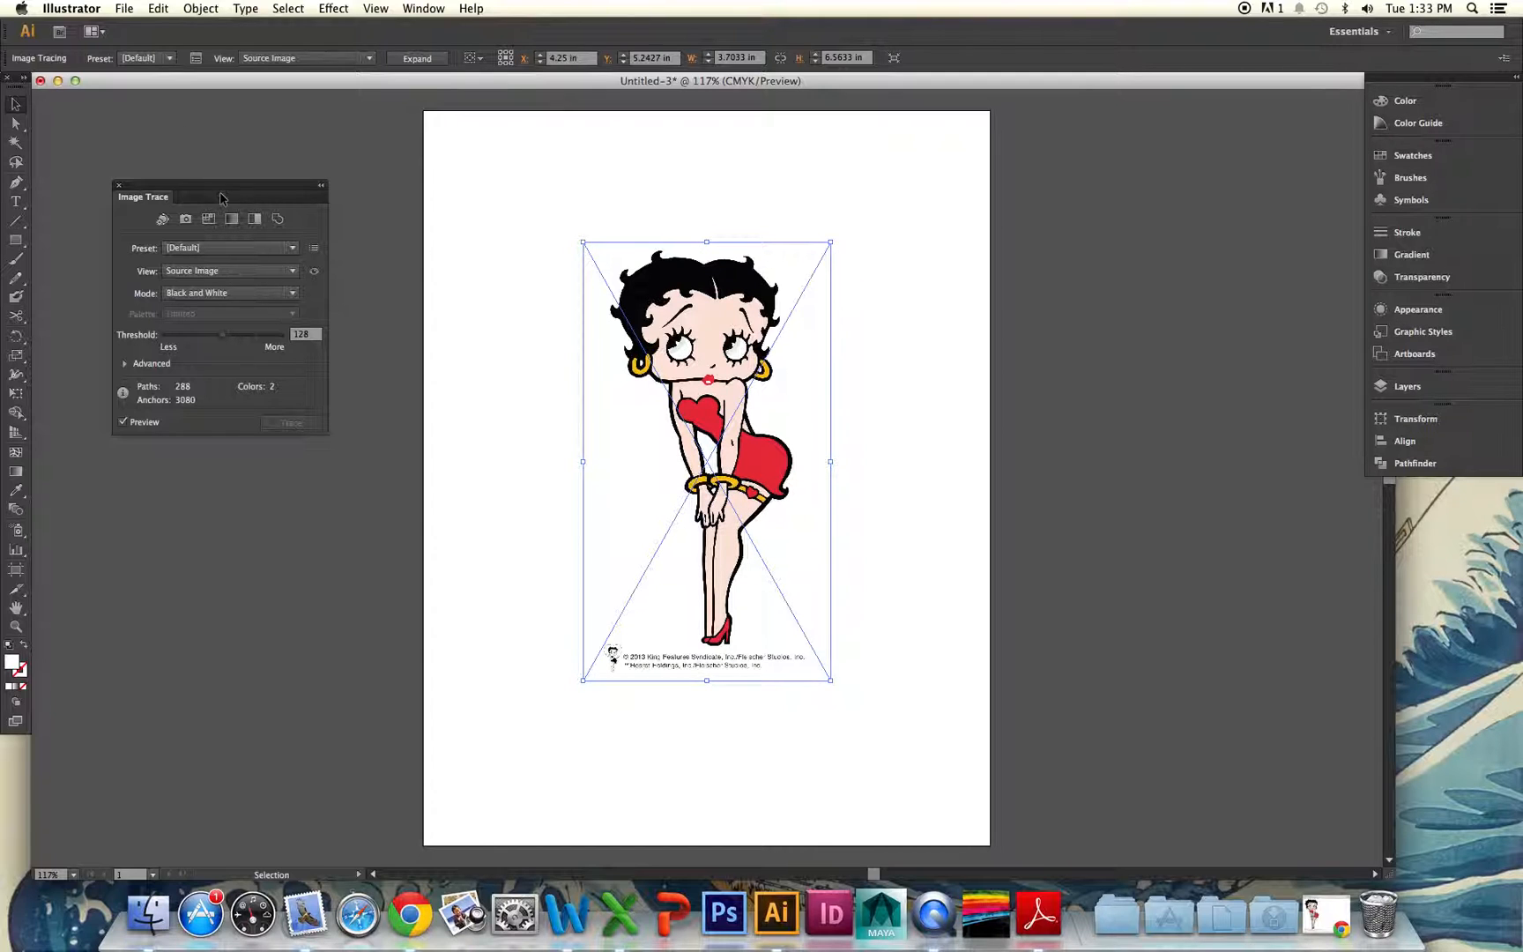
pyautogui.click(234, 249)
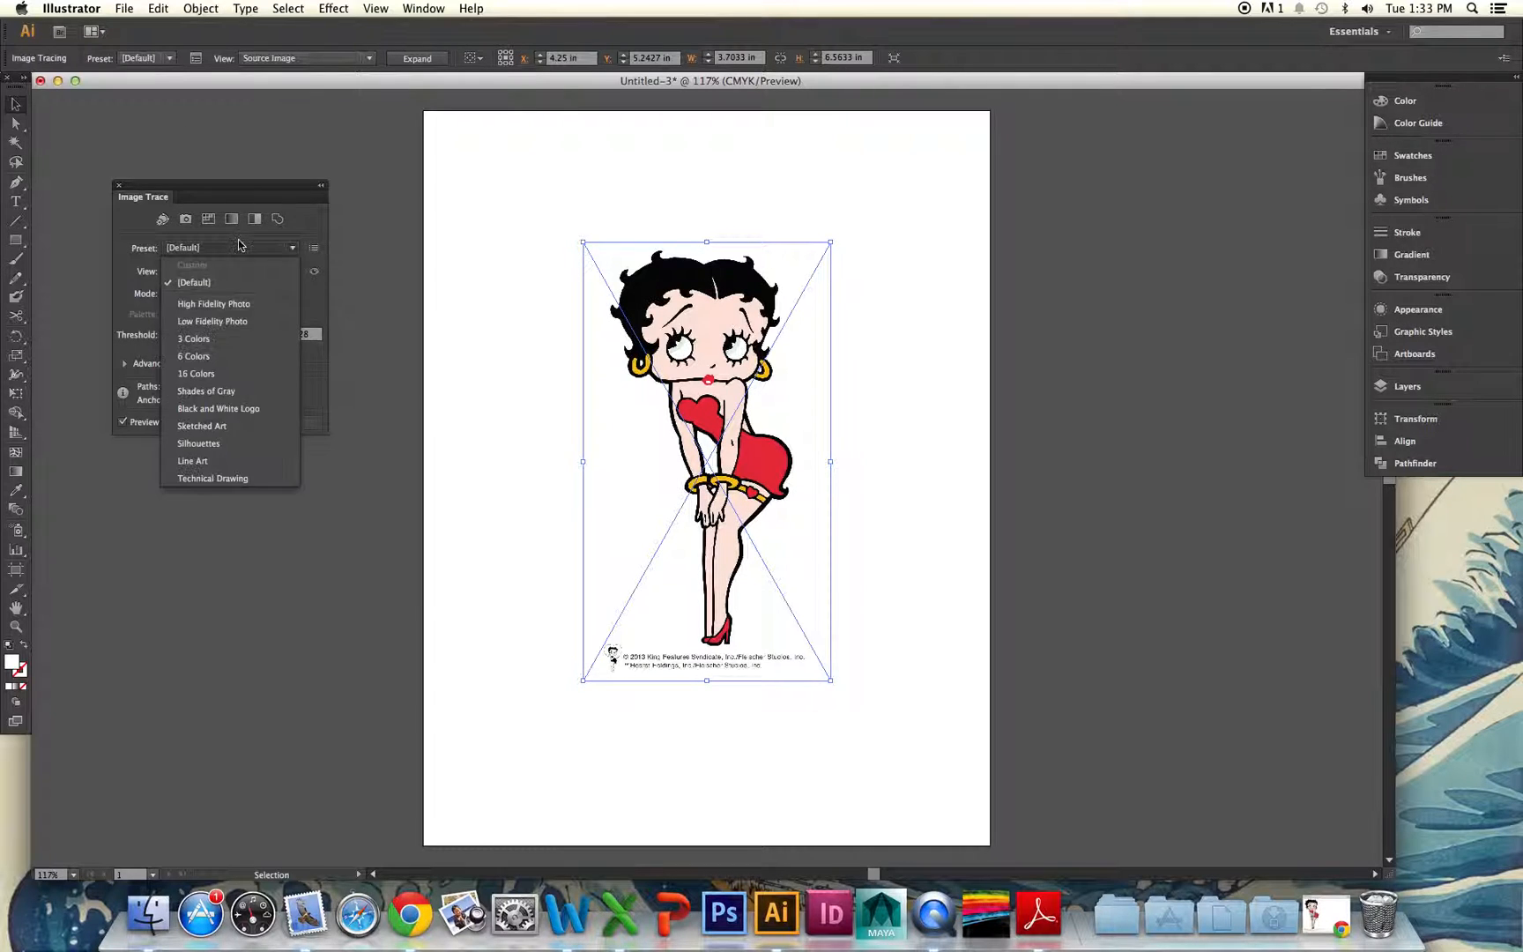
pyautogui.click(234, 361)
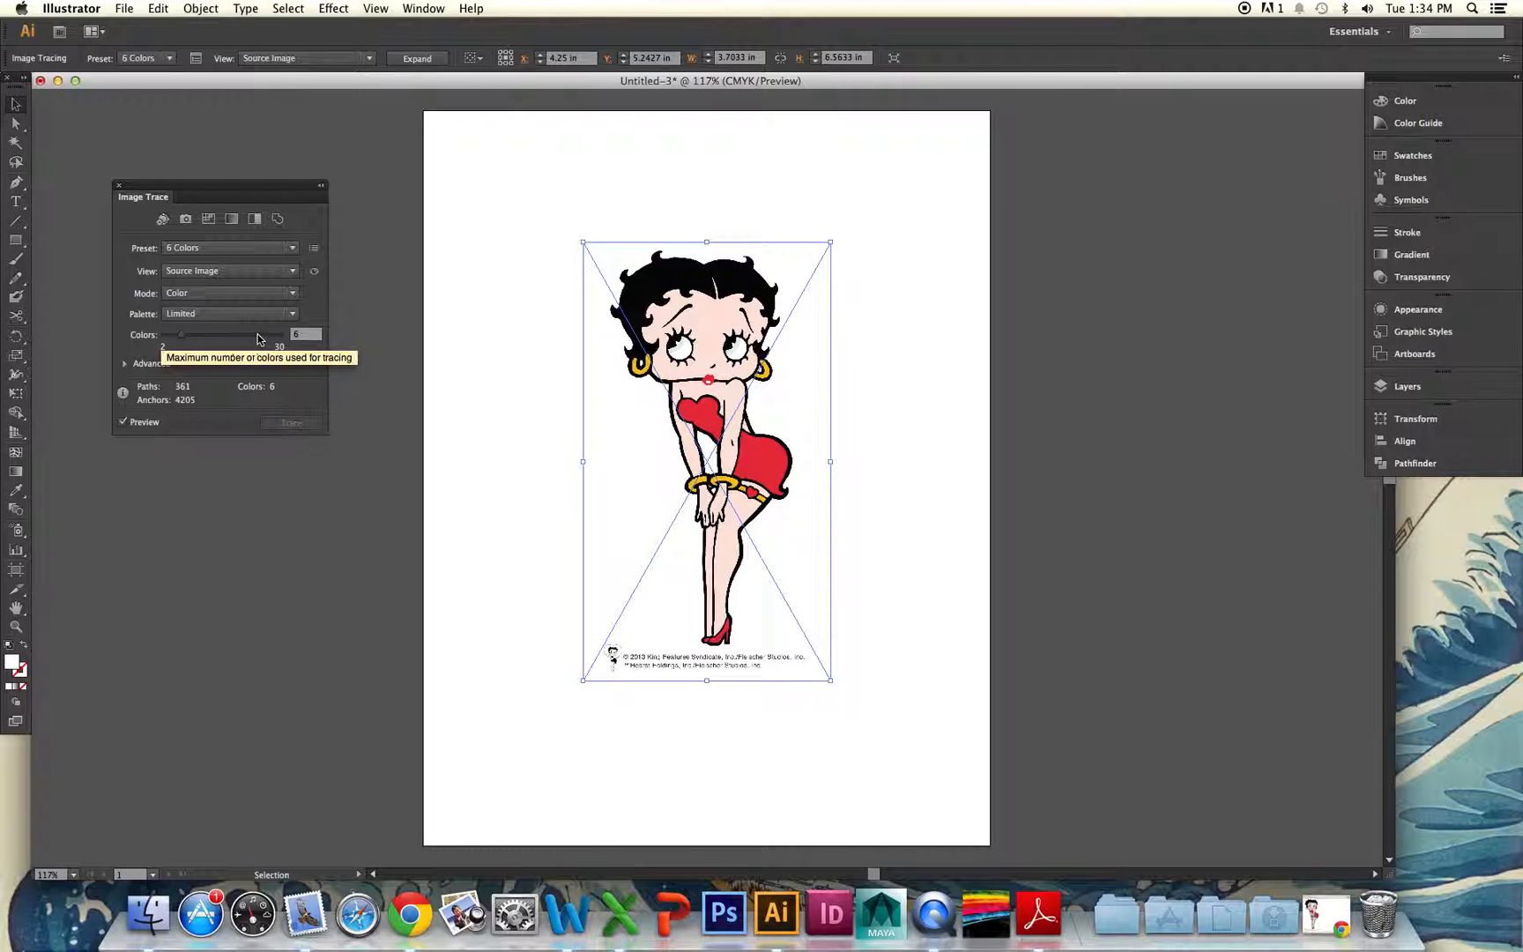
# Compare the six-color tracing result with the original by alternating views, ending on Source Image
pyautogui.click(237, 272)
pyautogui.click(237, 288)
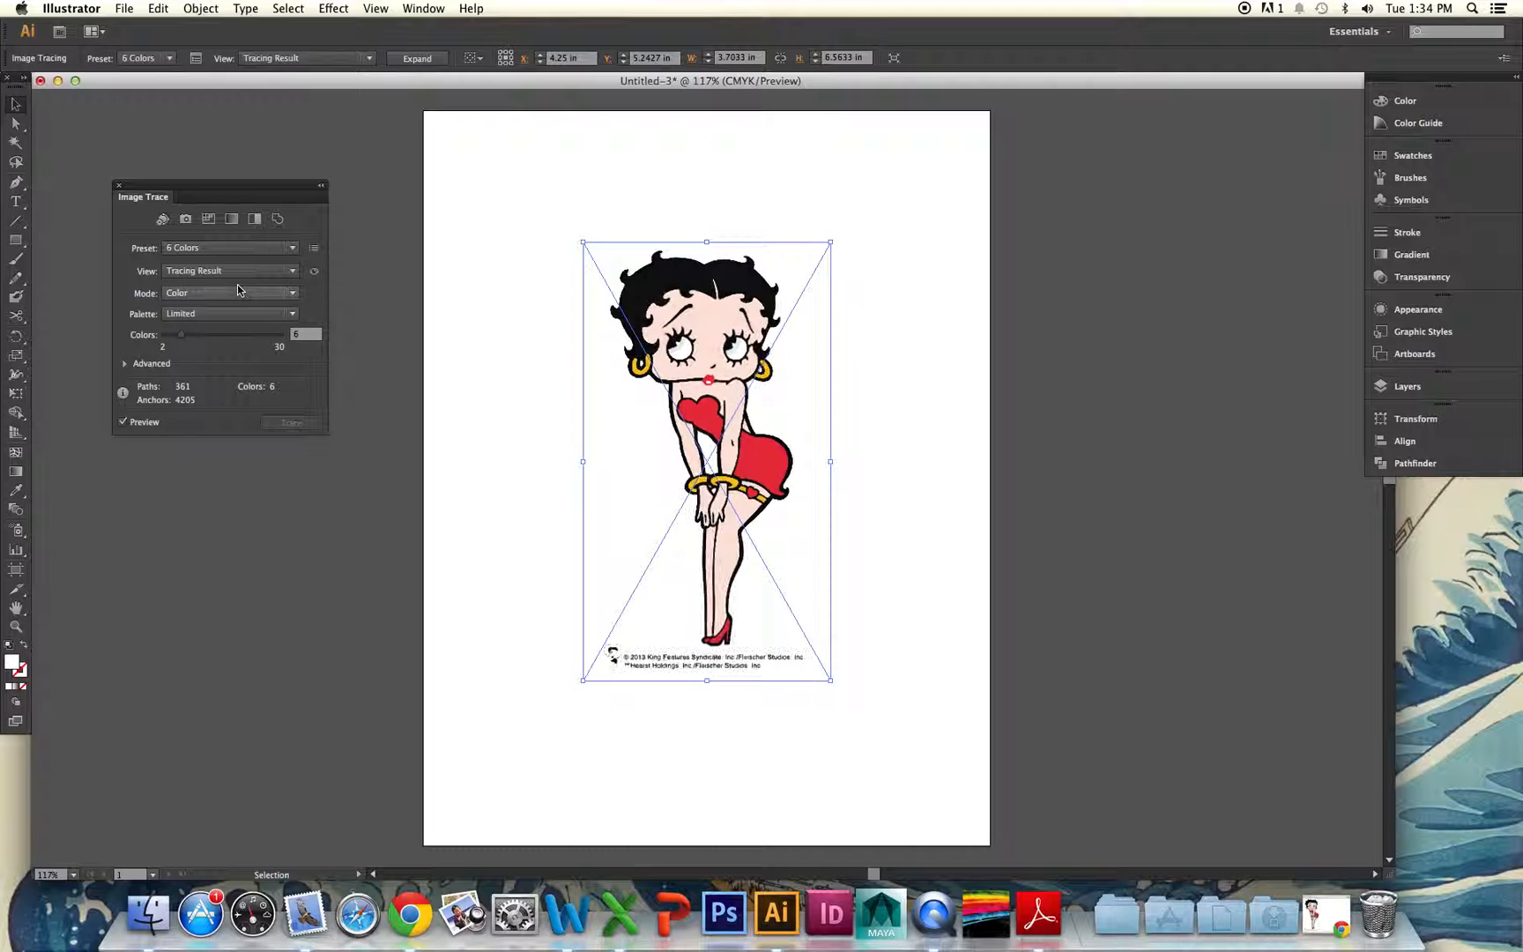
pyautogui.click(264, 271)
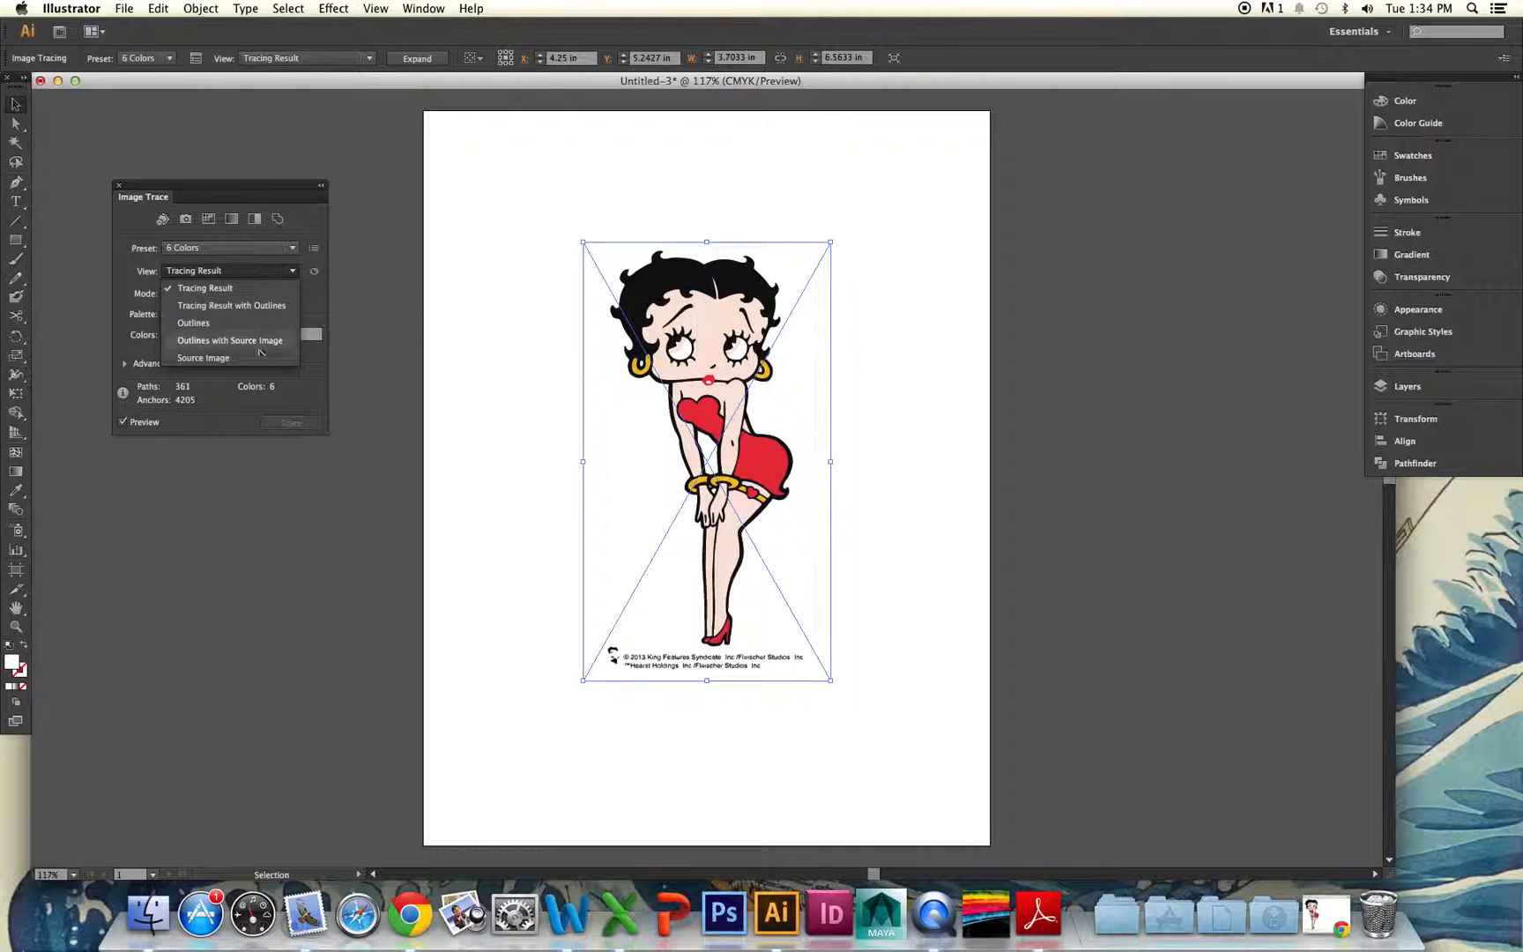
pyautogui.click(256, 357)
pyautogui.click(248, 271)
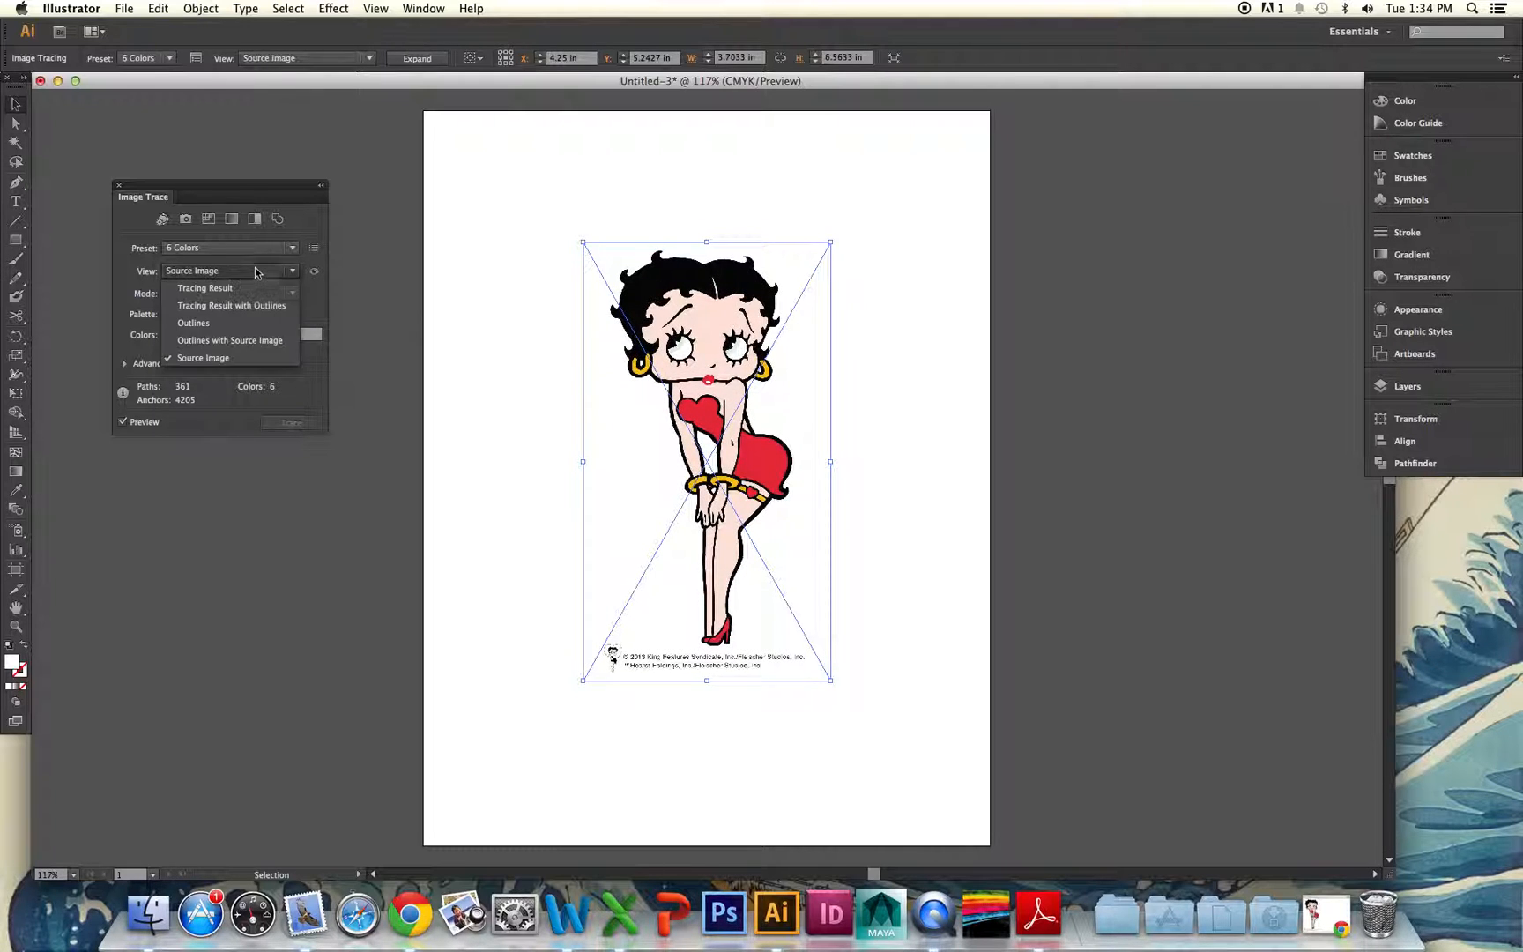
pyautogui.click(231, 285)
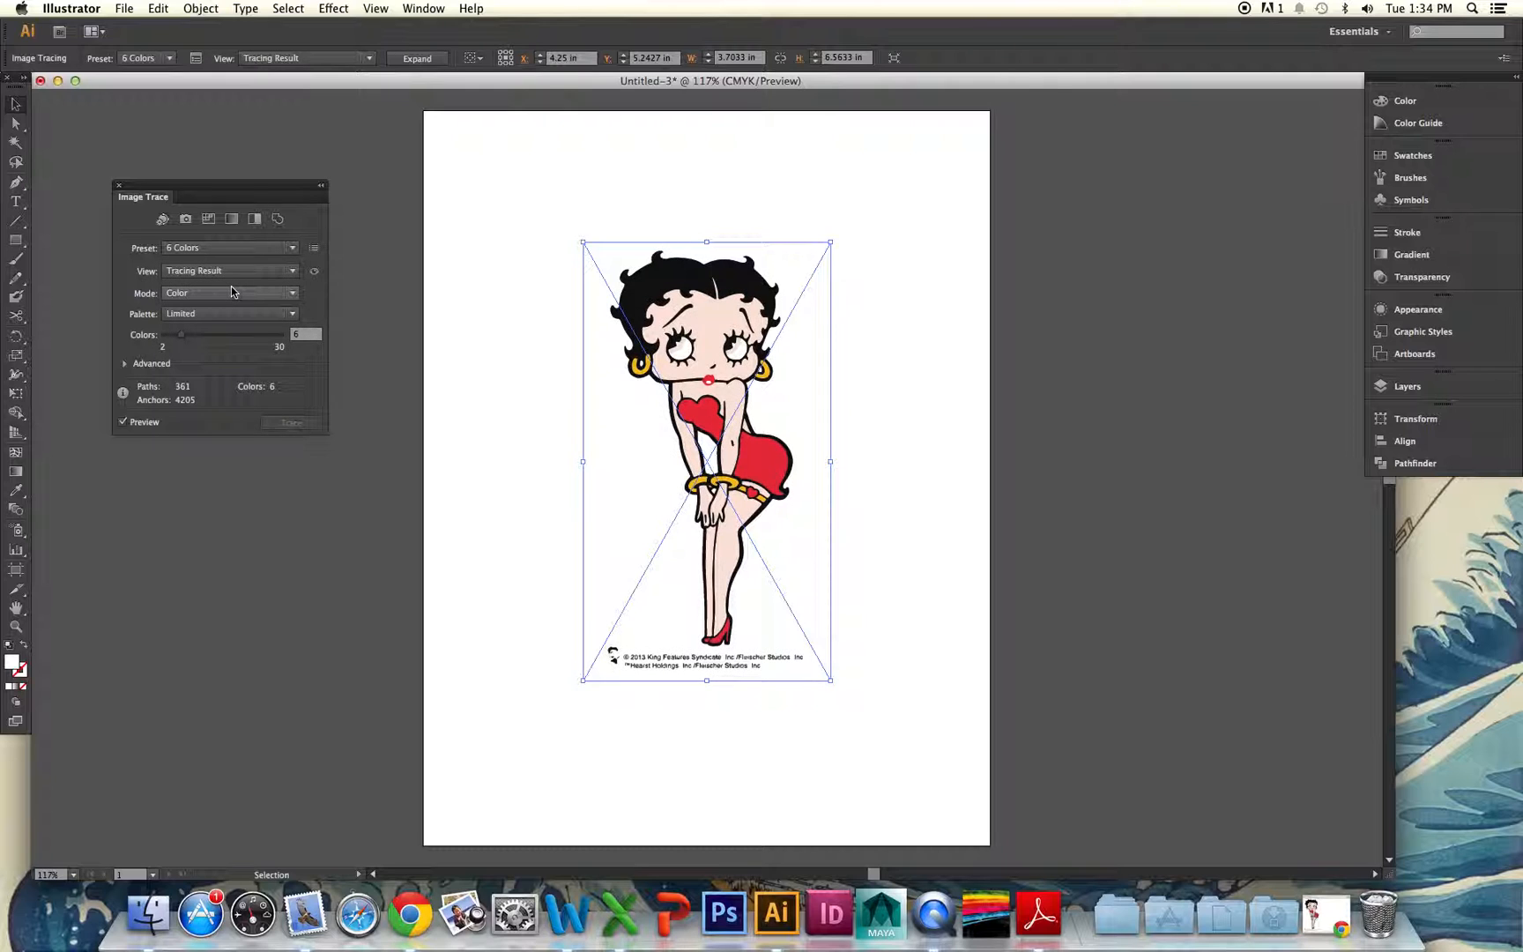
pyautogui.click(238, 273)
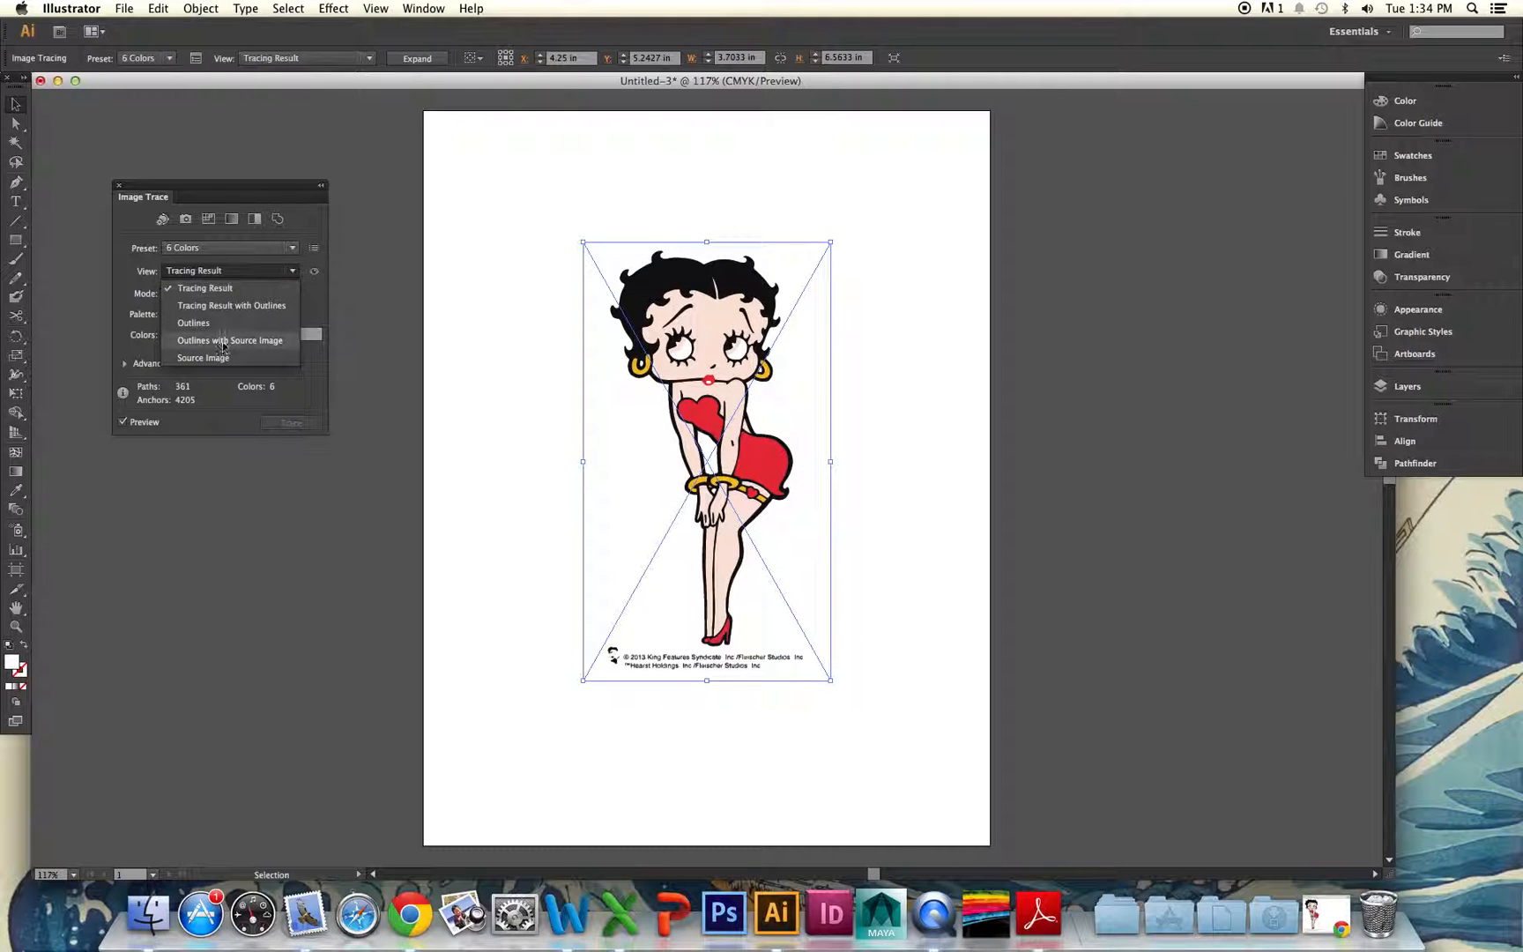
pyautogui.click(217, 356)
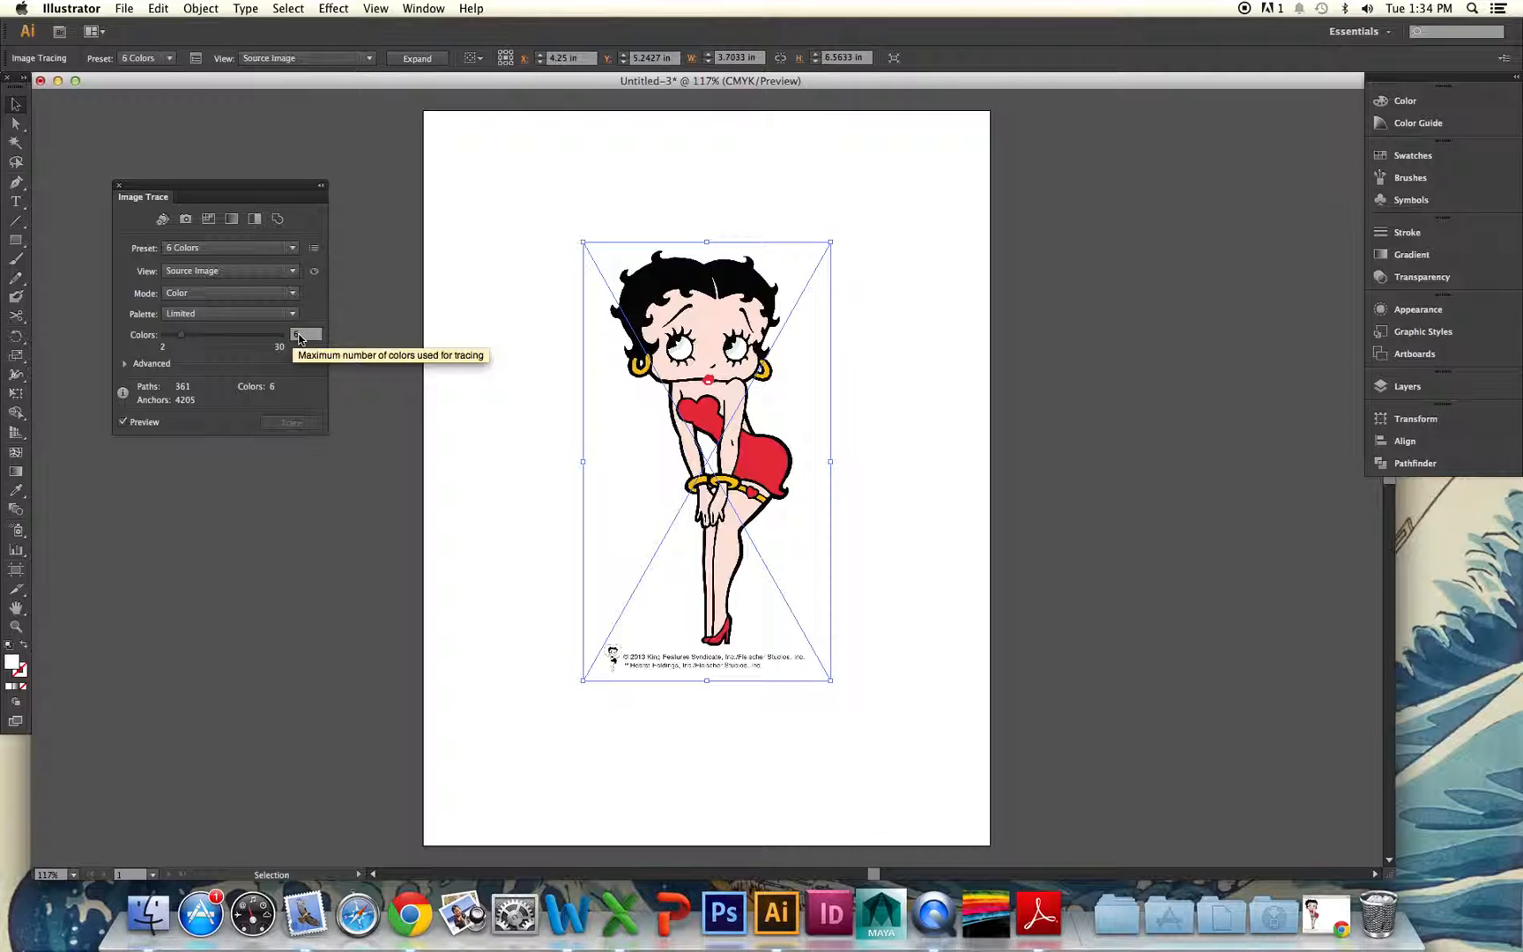
# Set the maximum tracing colors to 10 and compare the source image with the trace, ending on Tracing Result
pyautogui.moveTo(181, 335); pyautogui.dragTo(194, 336)
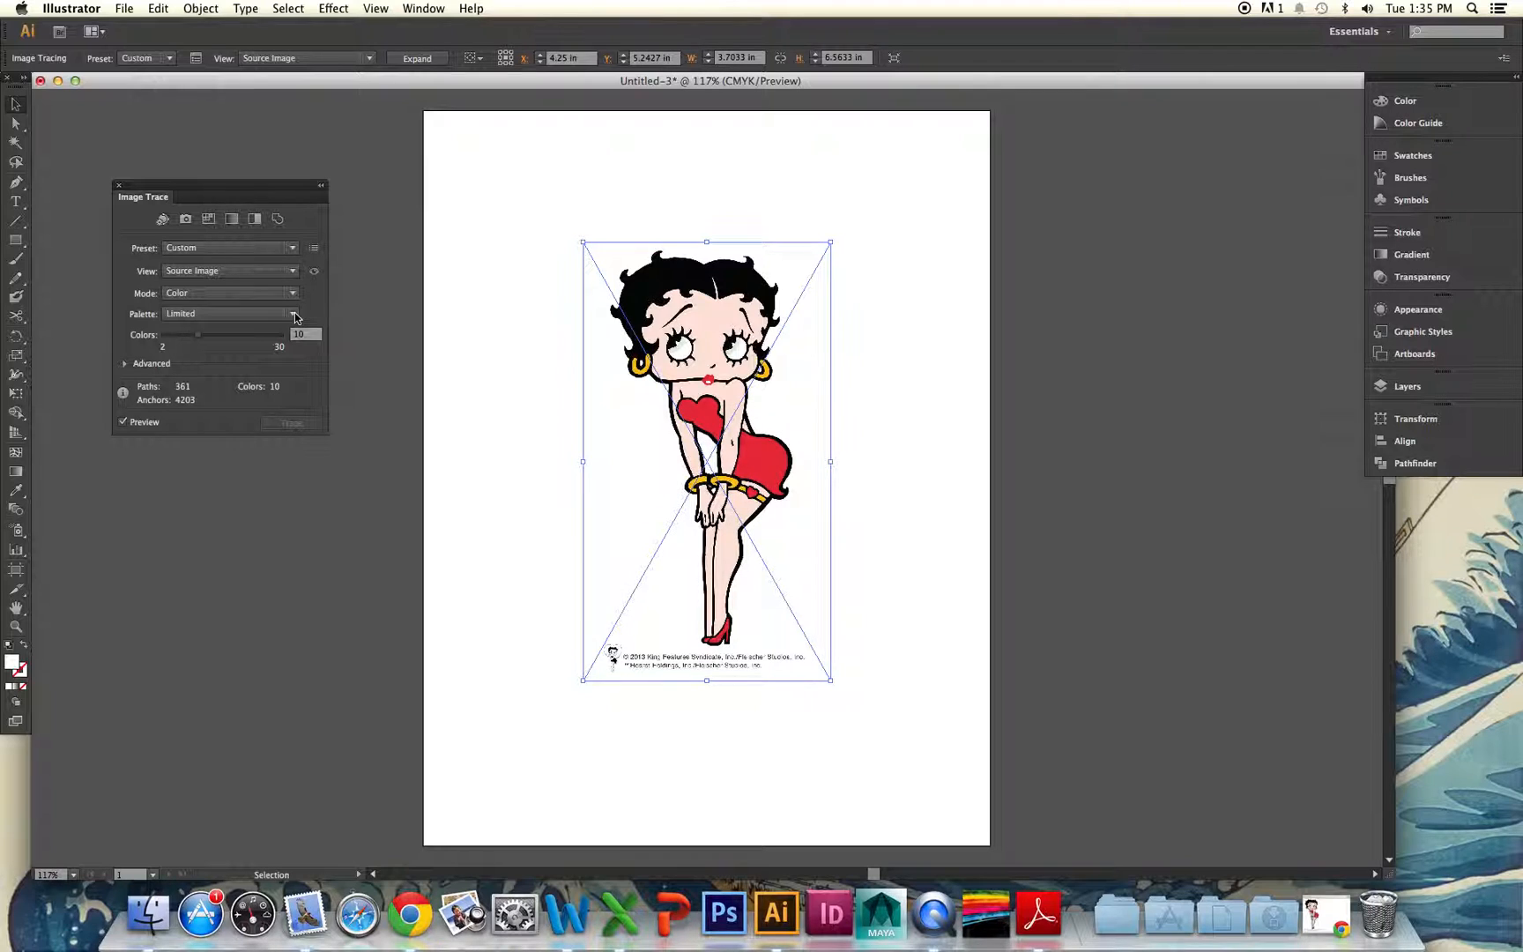
pyautogui.click(220, 270)
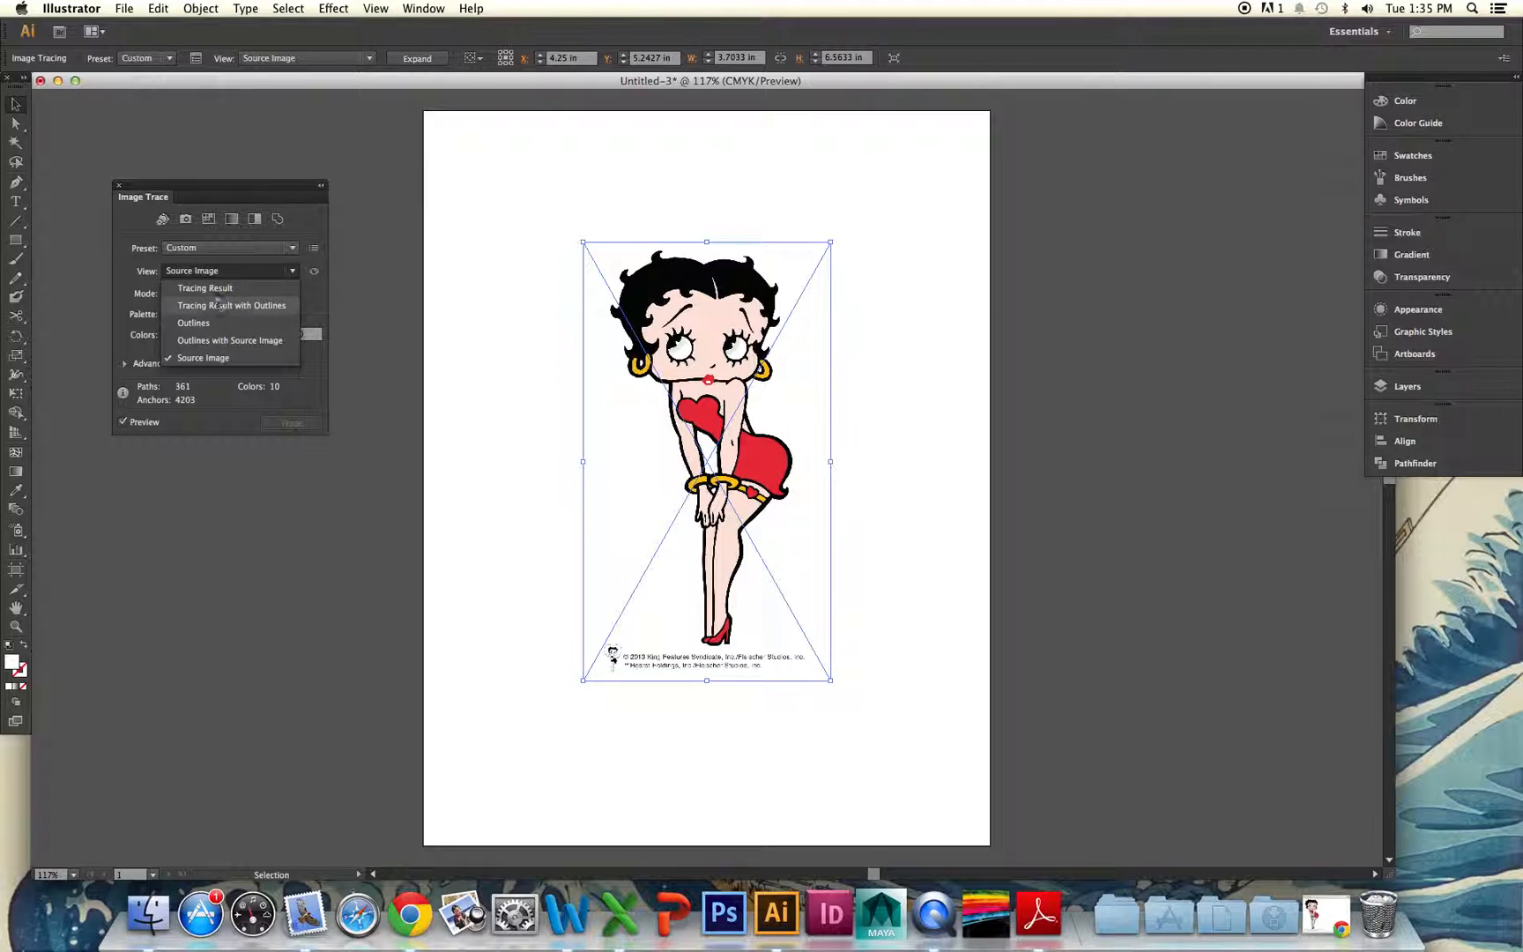
pyautogui.click(219, 288)
pyautogui.click(220, 270)
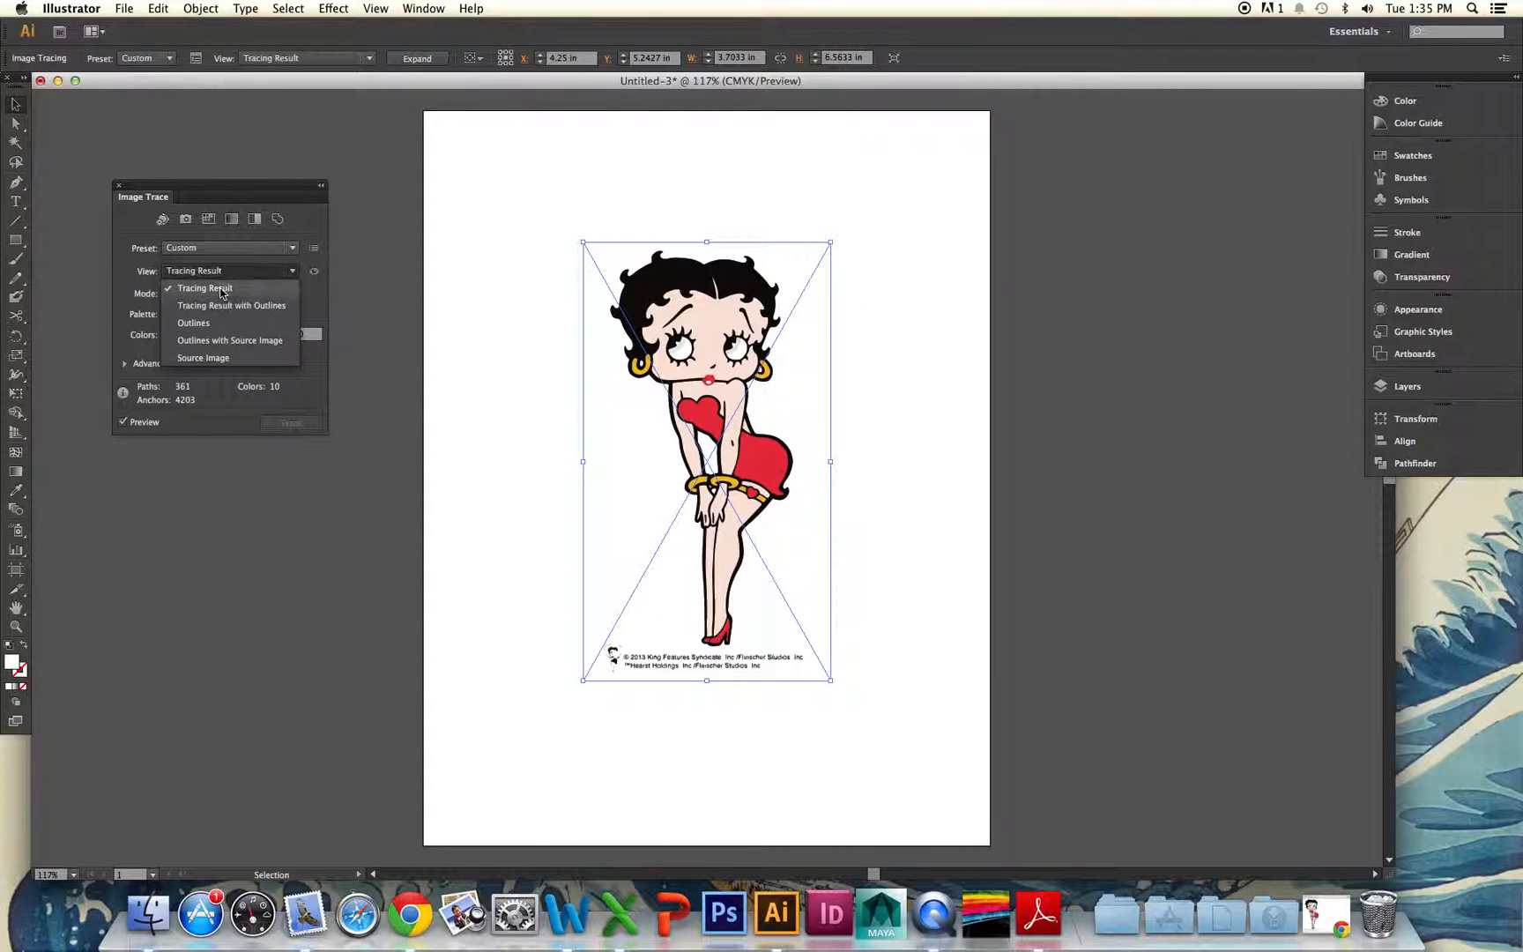
pyautogui.click(209, 358)
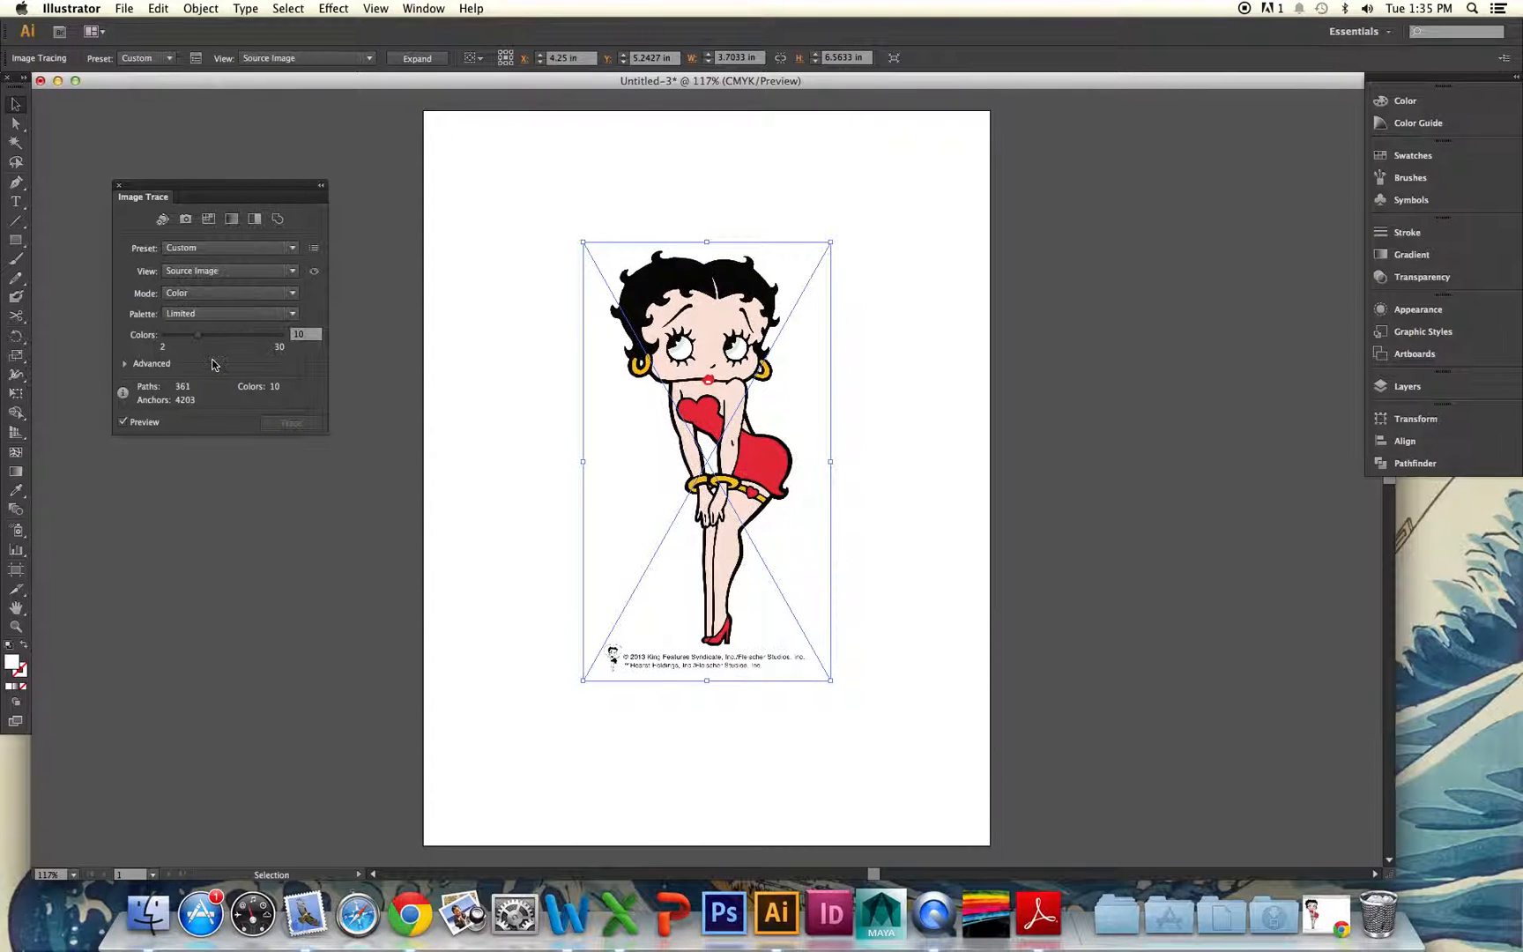
pyautogui.click(233, 278)
pyautogui.click(230, 289)
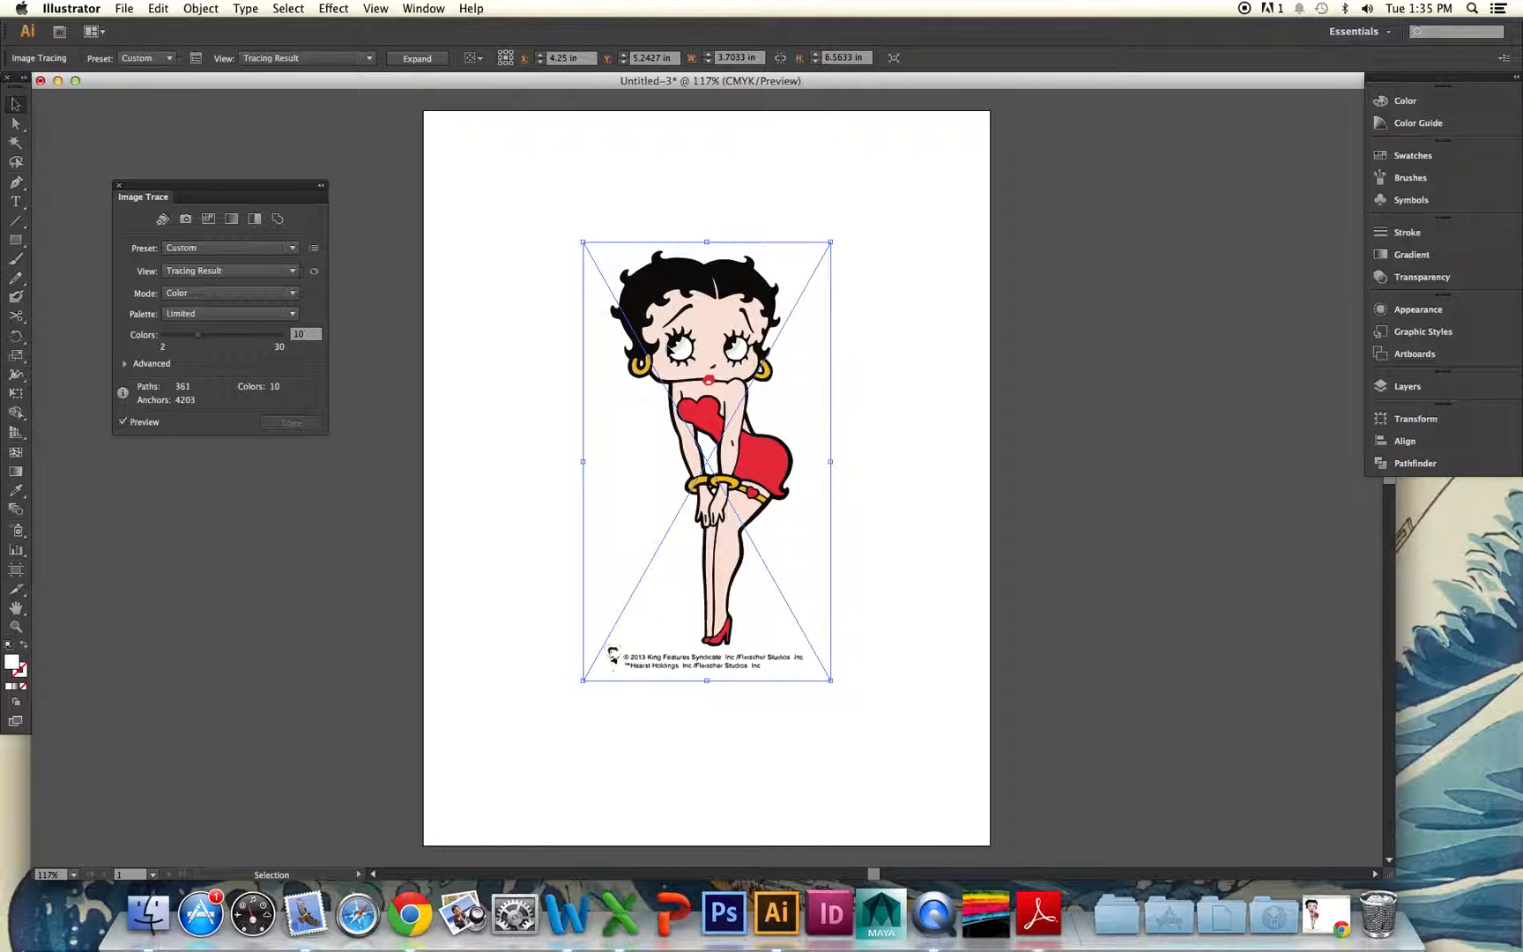
# Review the palette options while keeping Limited, and expand the advanced Image Trace settings
pyautogui.click(225, 315)
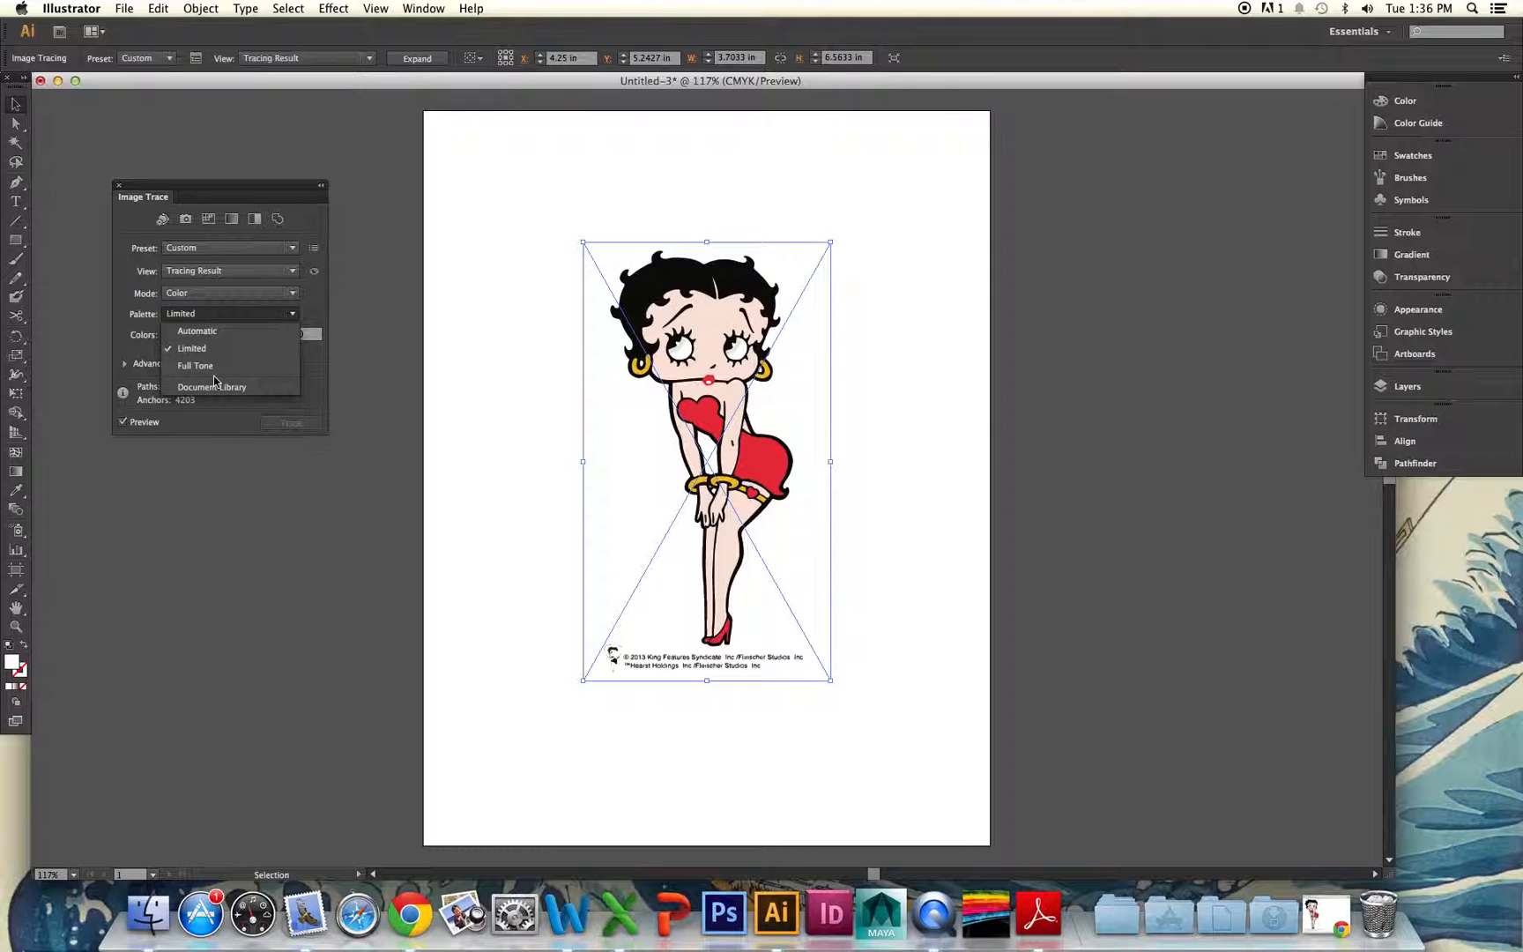
pyautogui.click(145, 362)
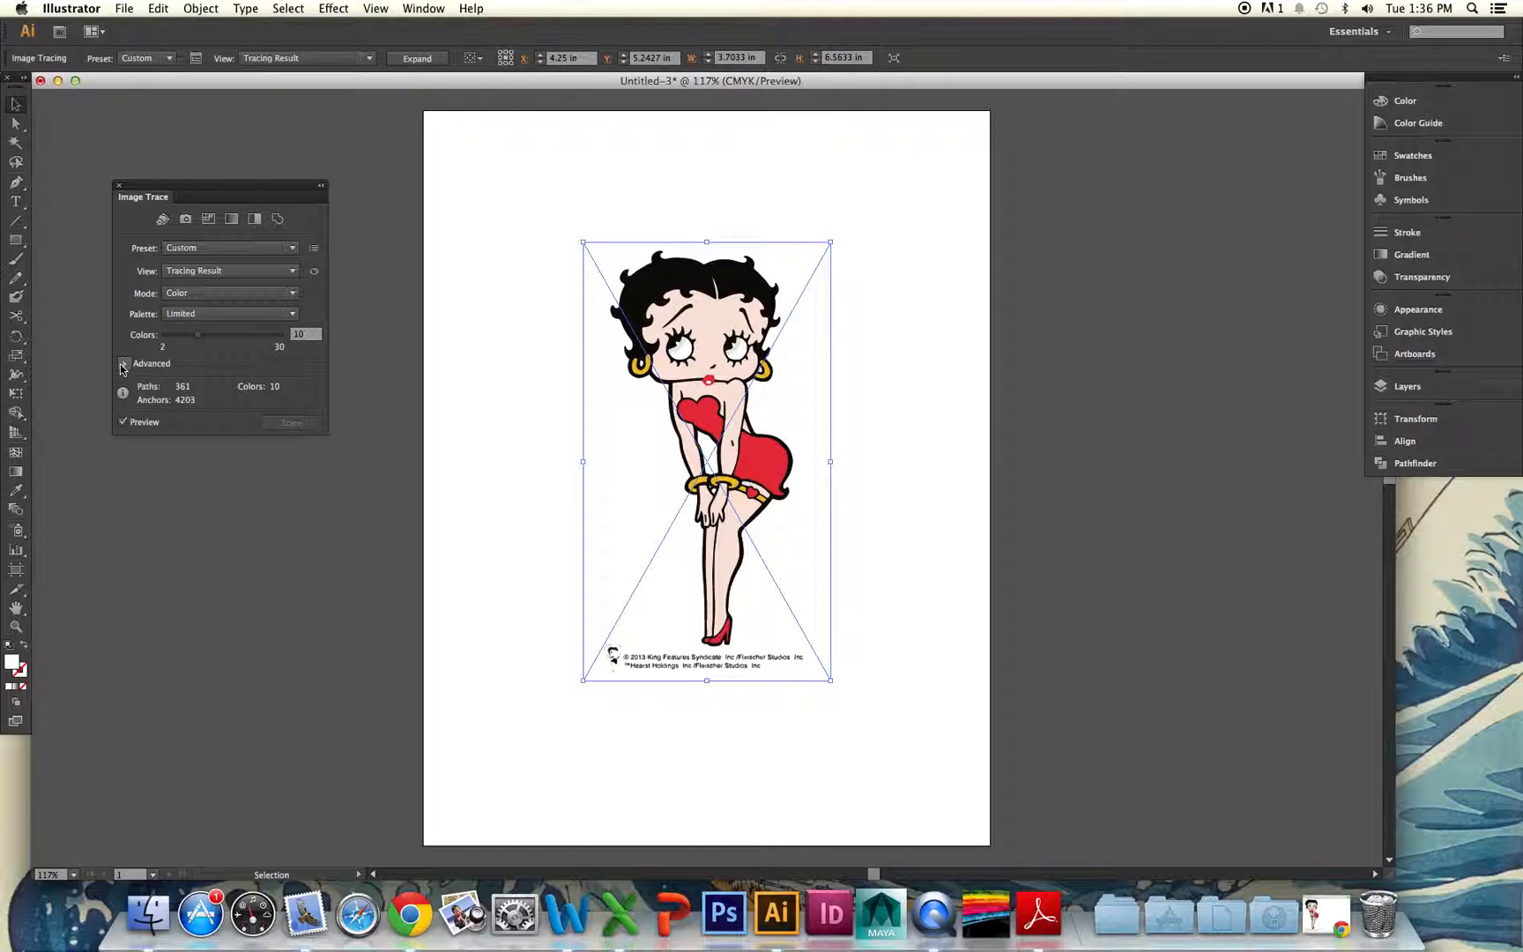
pyautogui.click(184, 315)
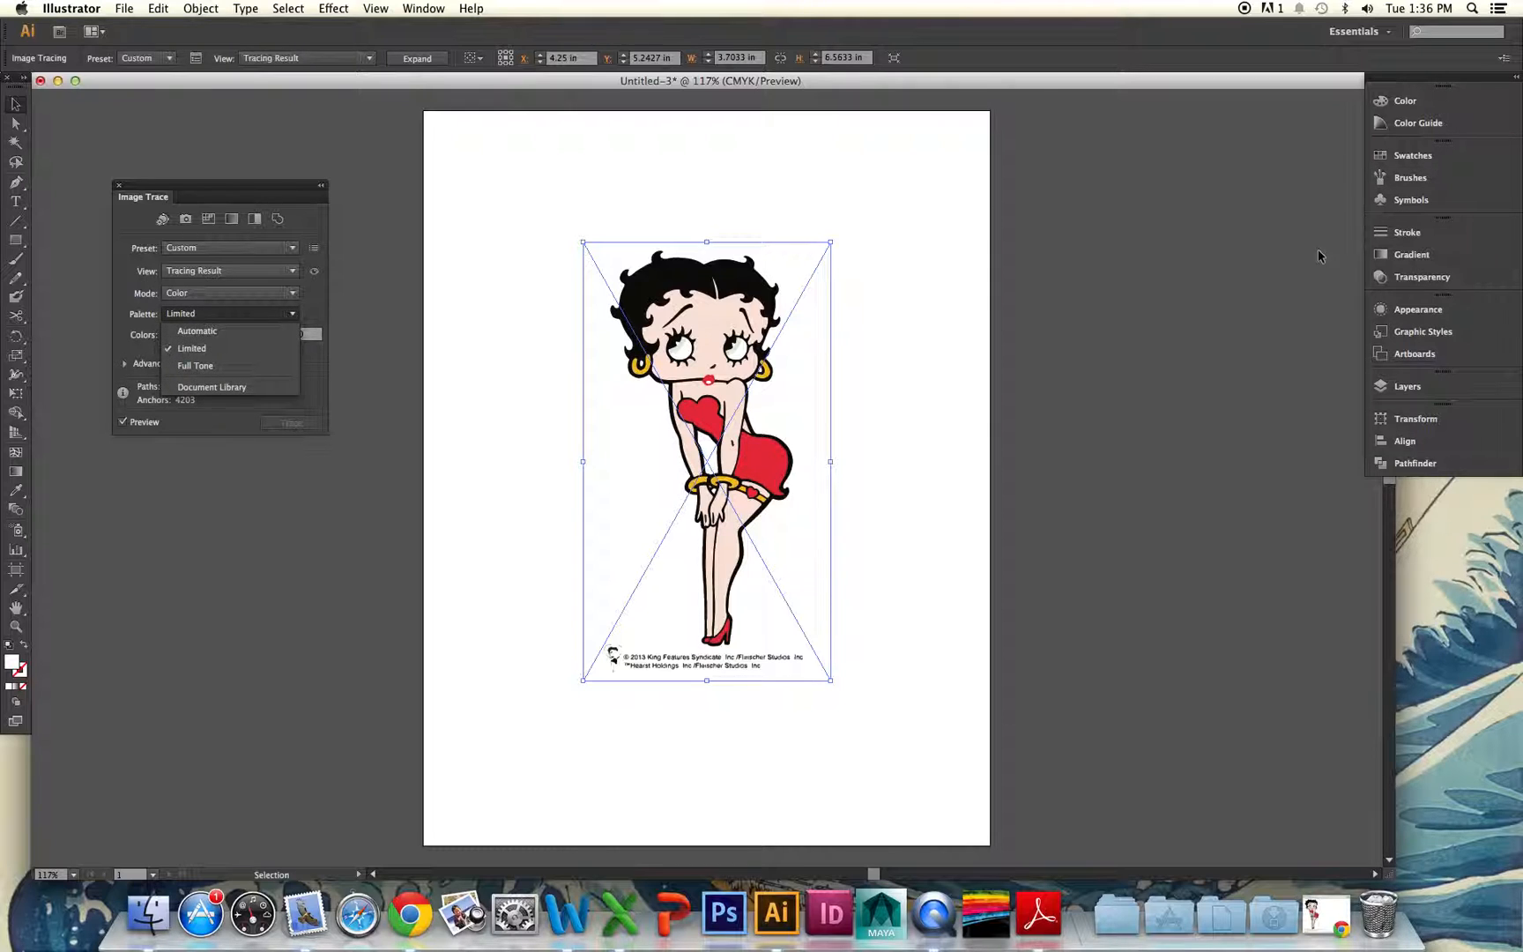
pyautogui.click(146, 365)
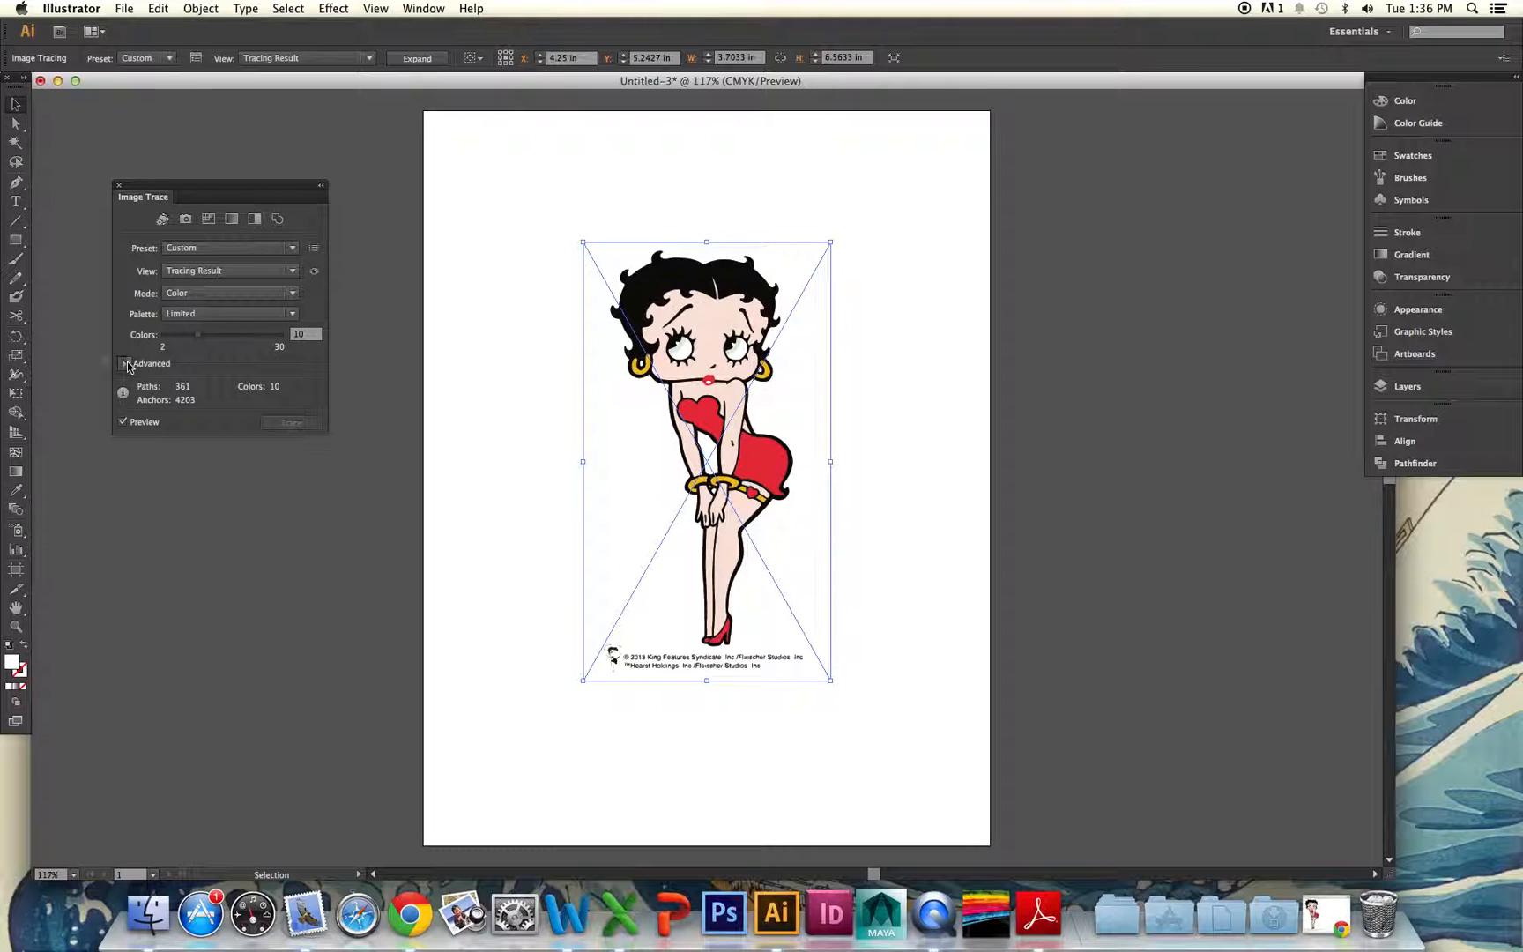
pyautogui.click(126, 363)
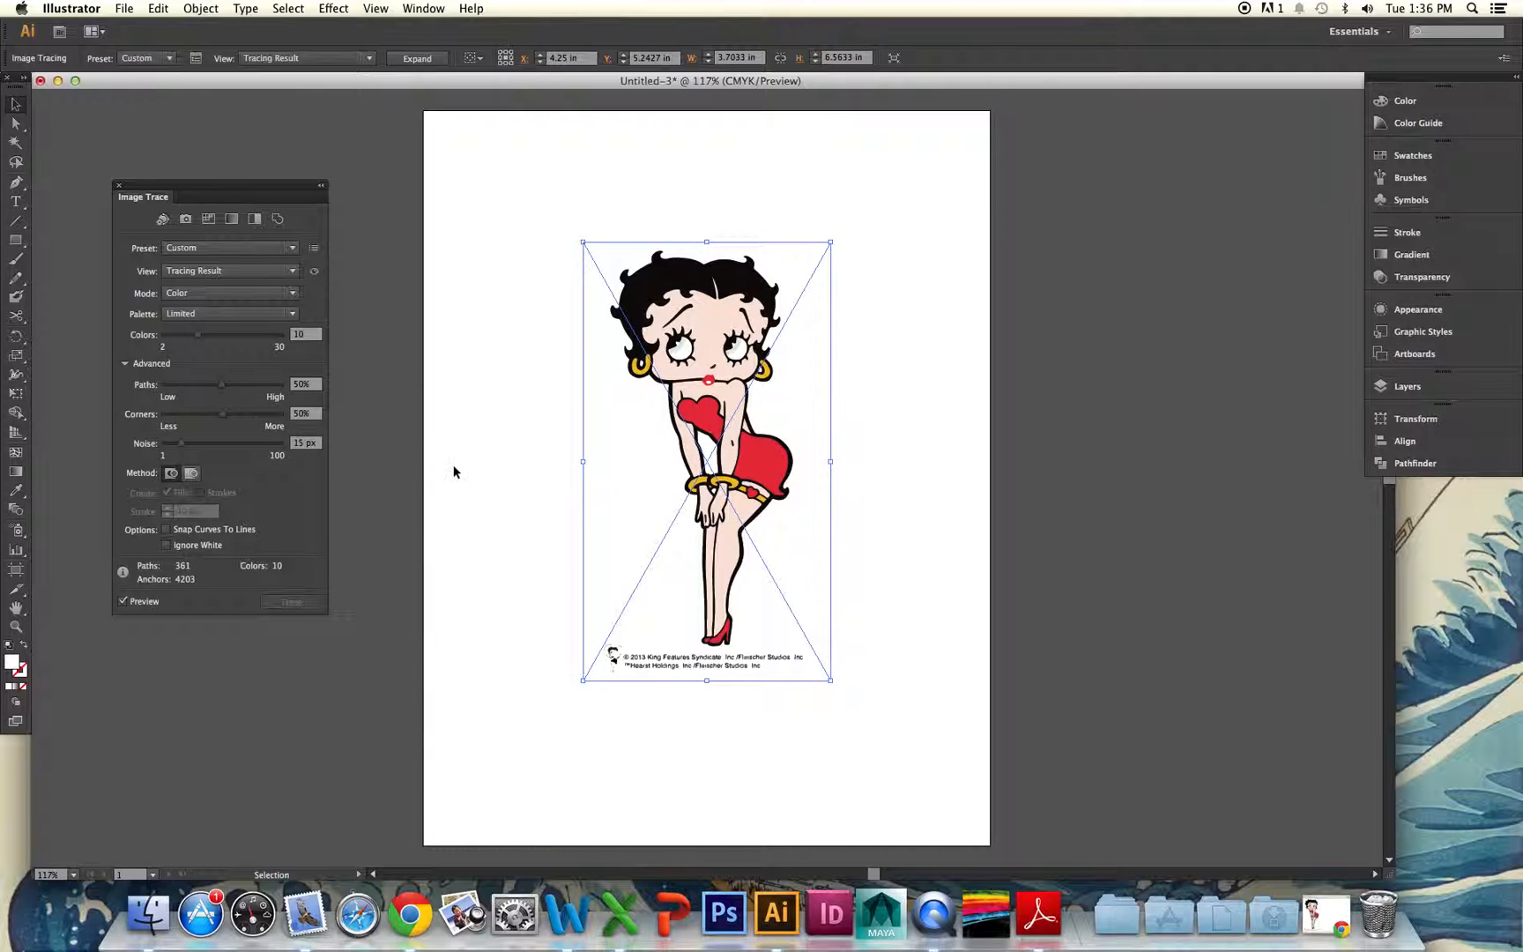
# Check the source image against the 10-color trace, returning to the Tracing Result view
pyautogui.click(174, 272)
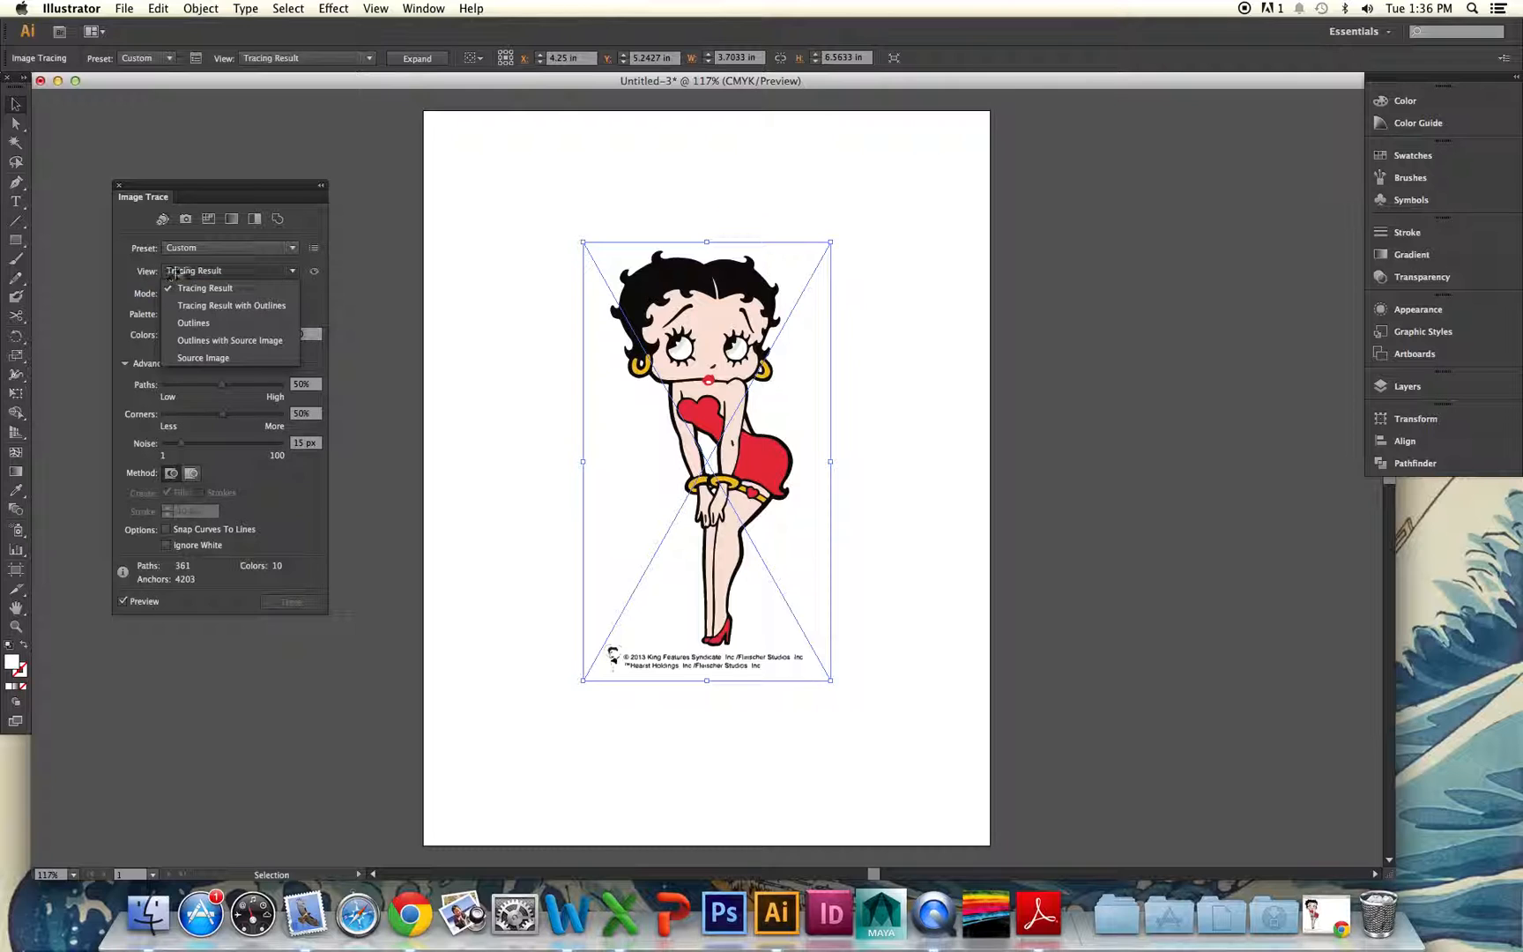
pyautogui.click(205, 358)
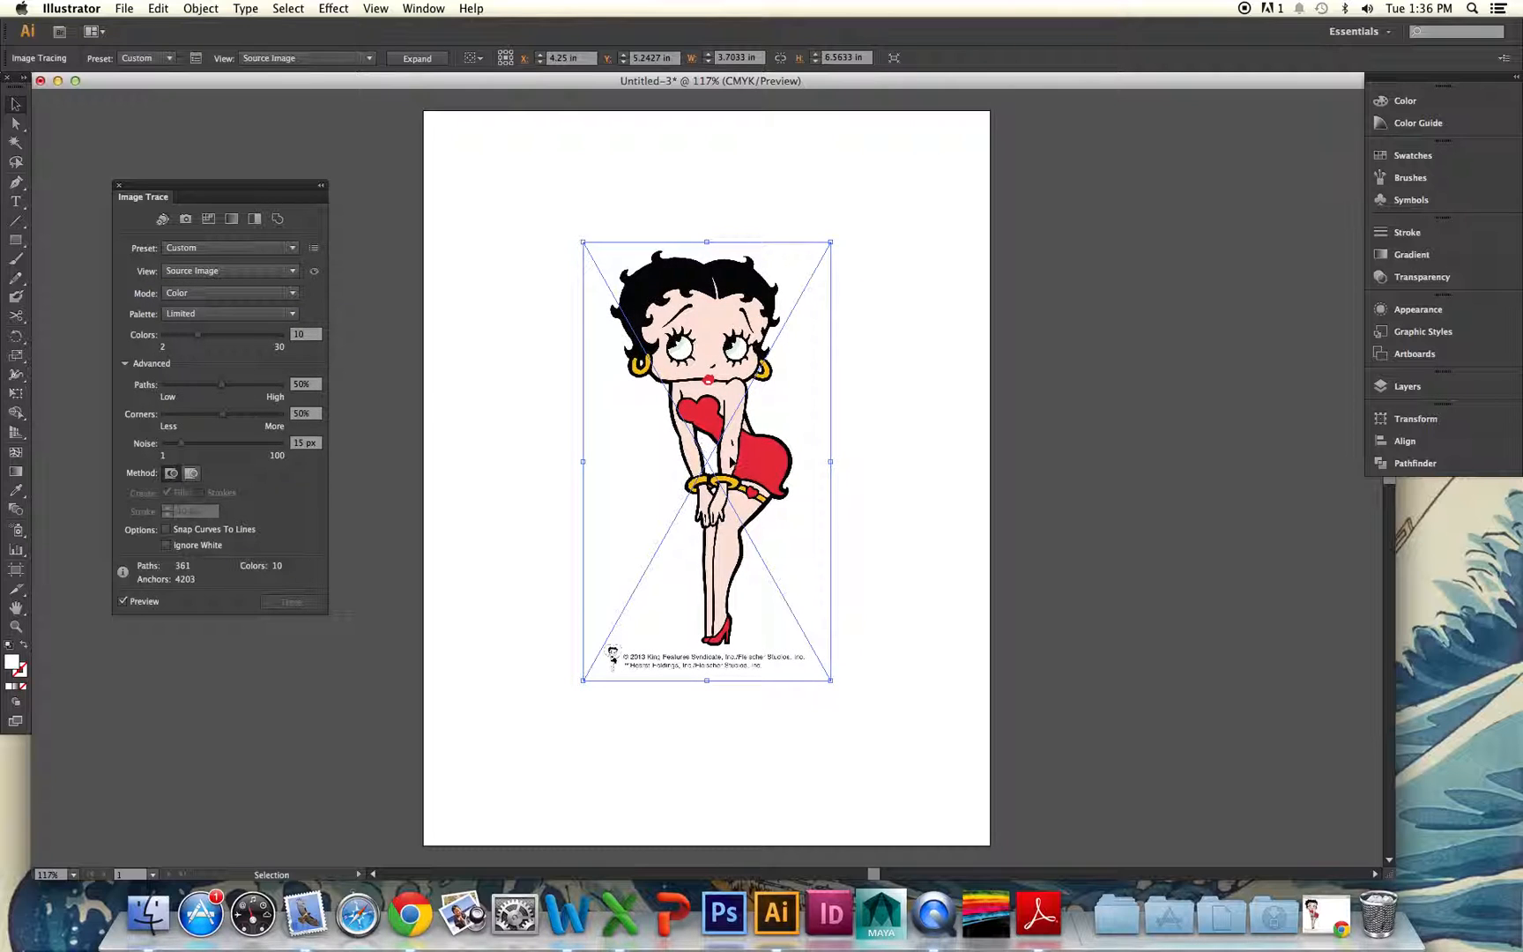
pyautogui.click(195, 271)
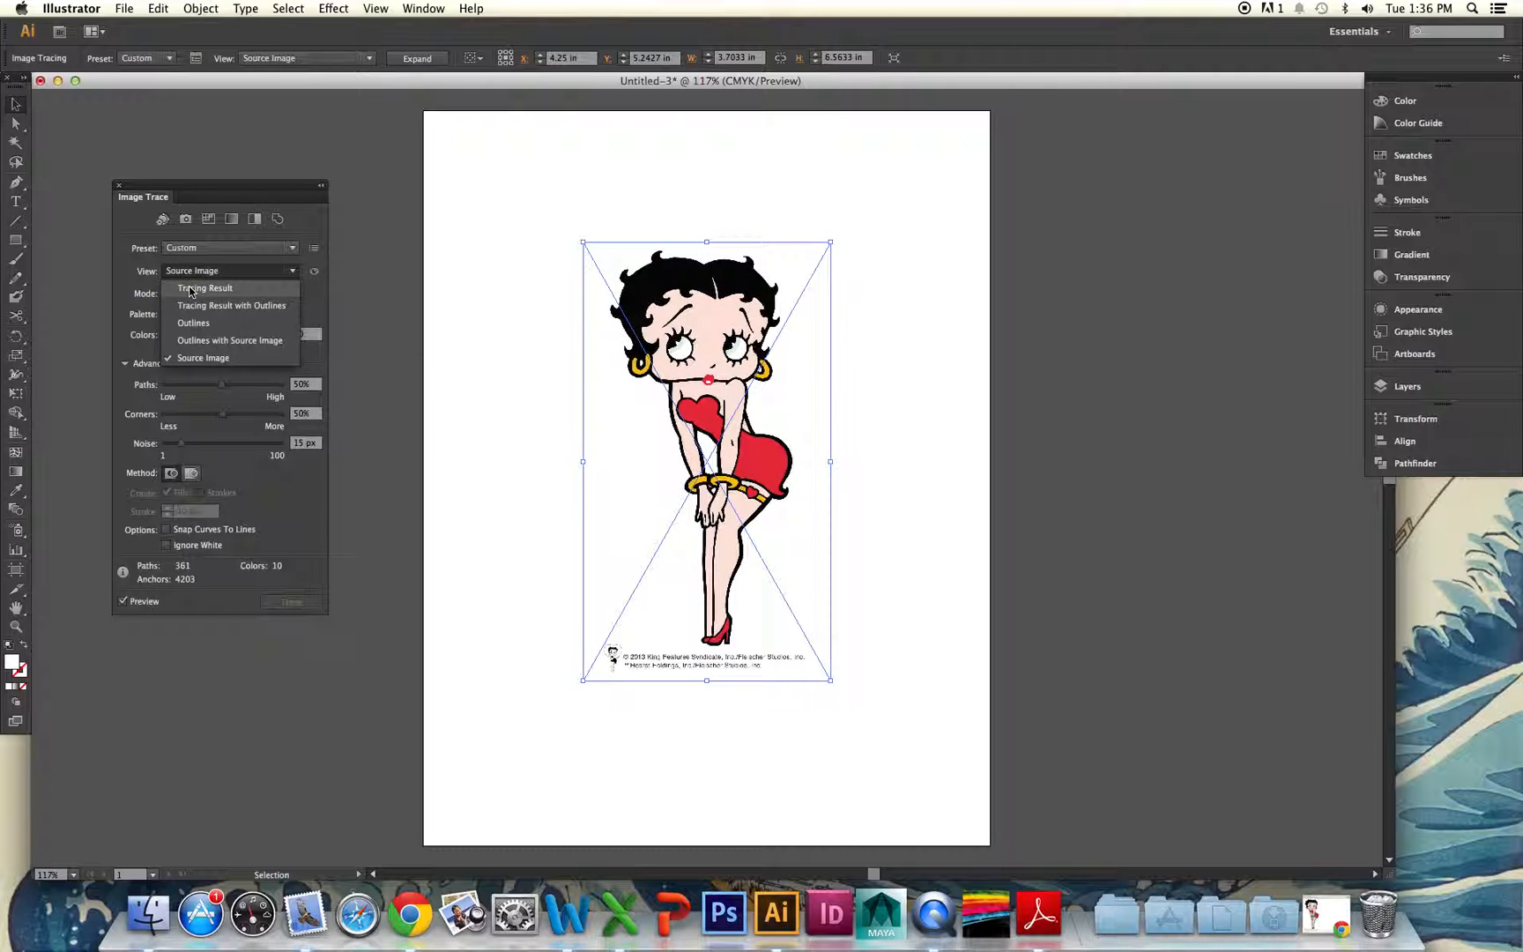
pyautogui.click(191, 289)
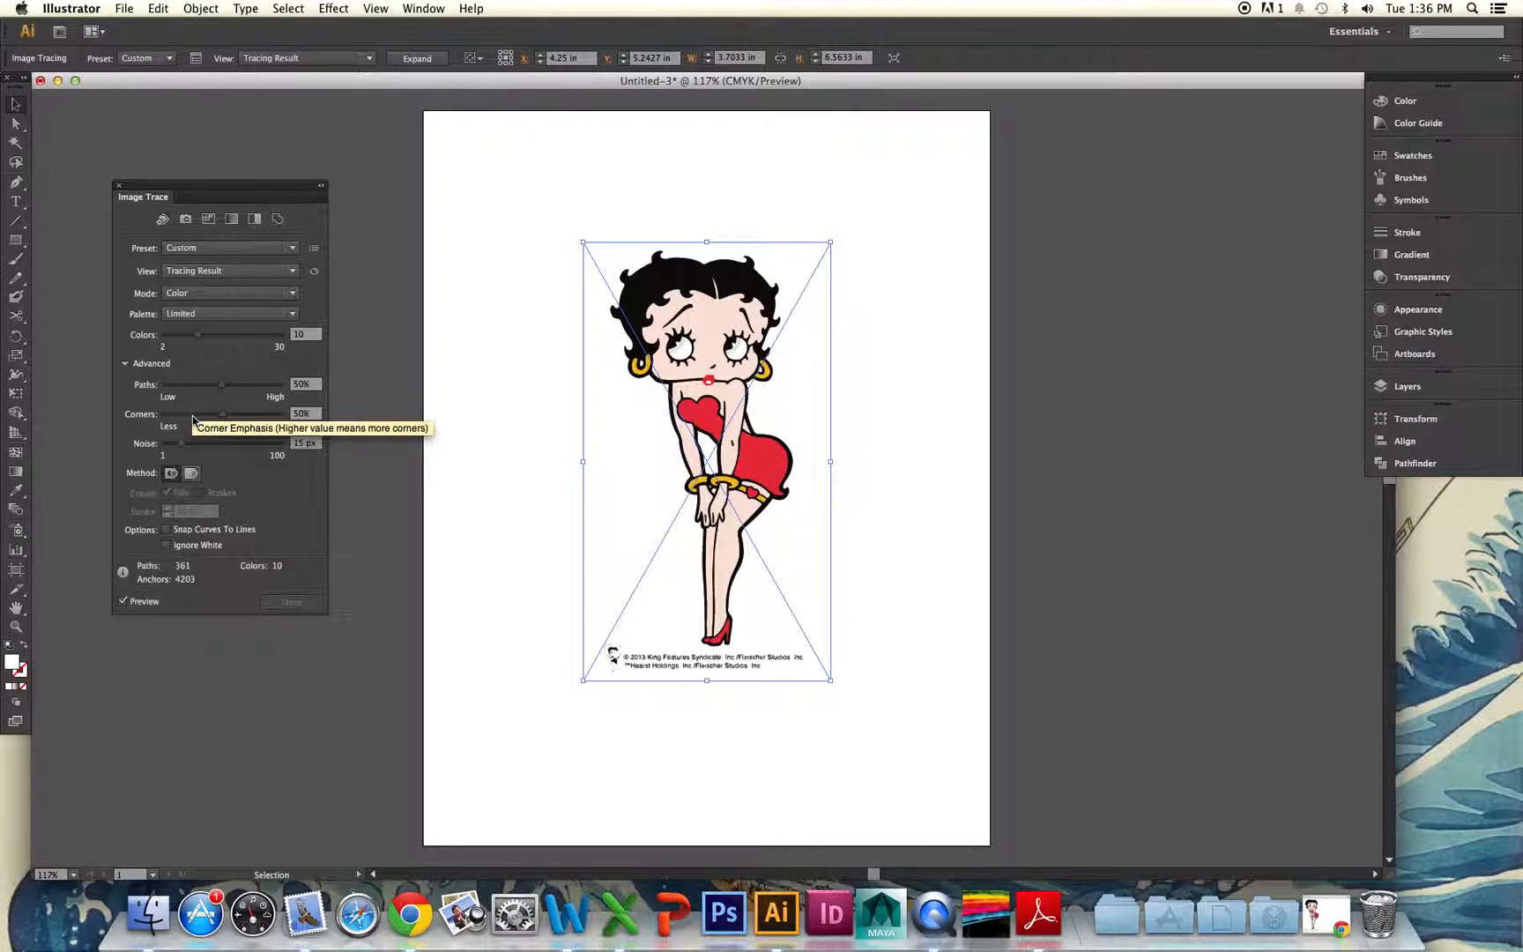
# Reduce the tracing's Corners setting to 2% and compare the result with the source image
pyautogui.moveTo(224, 420); pyautogui.dragTo(169, 425)
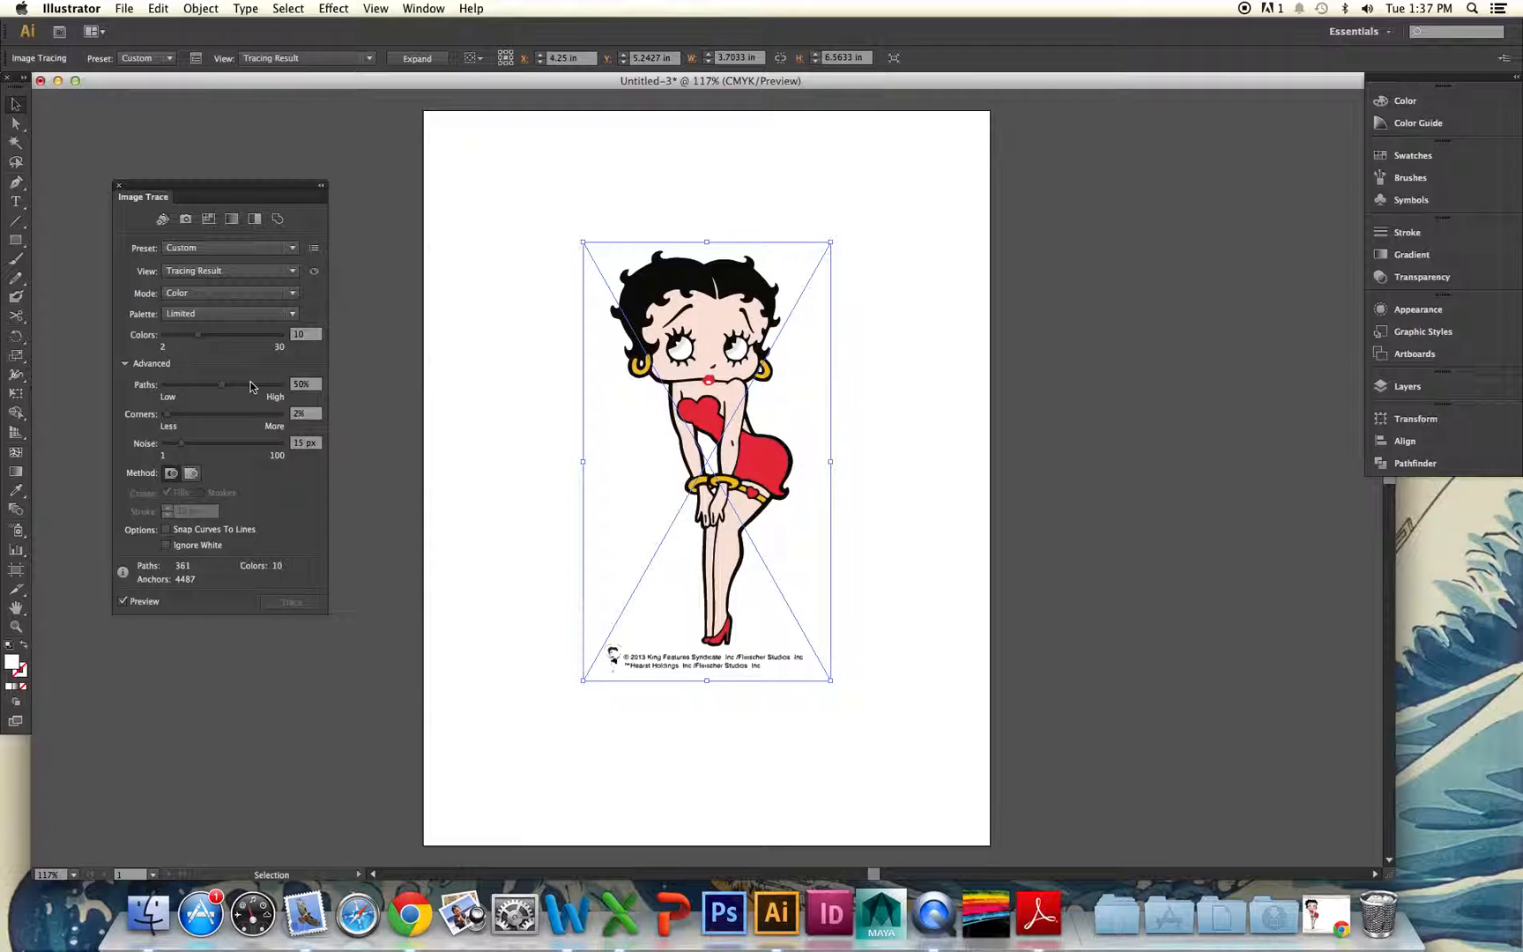
pyautogui.click(289, 271)
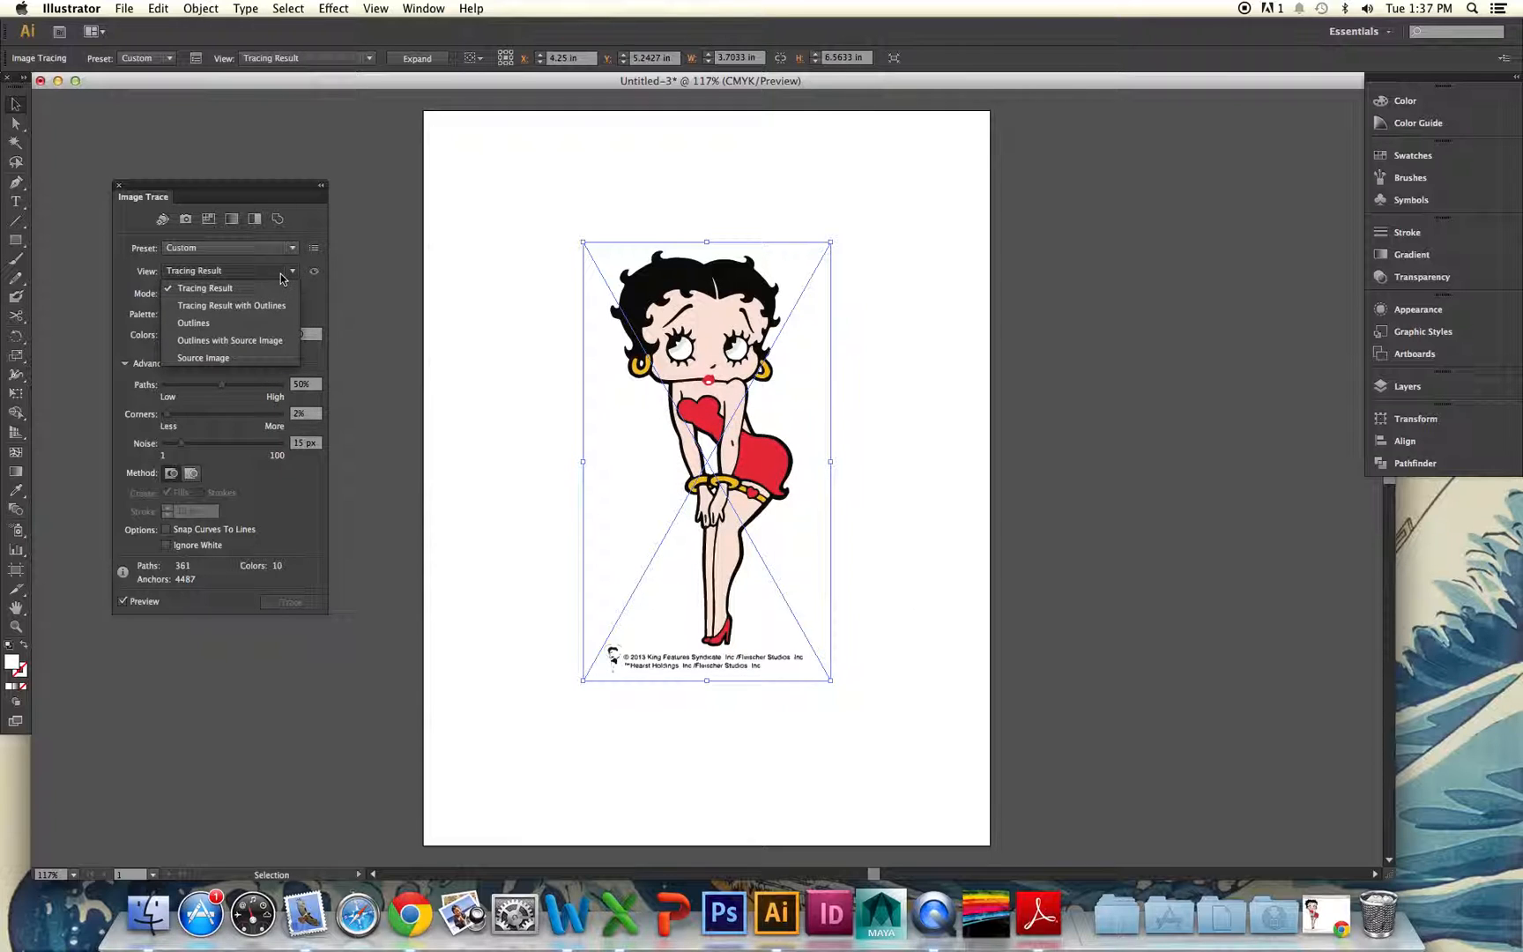
pyautogui.click(254, 359)
pyautogui.click(236, 270)
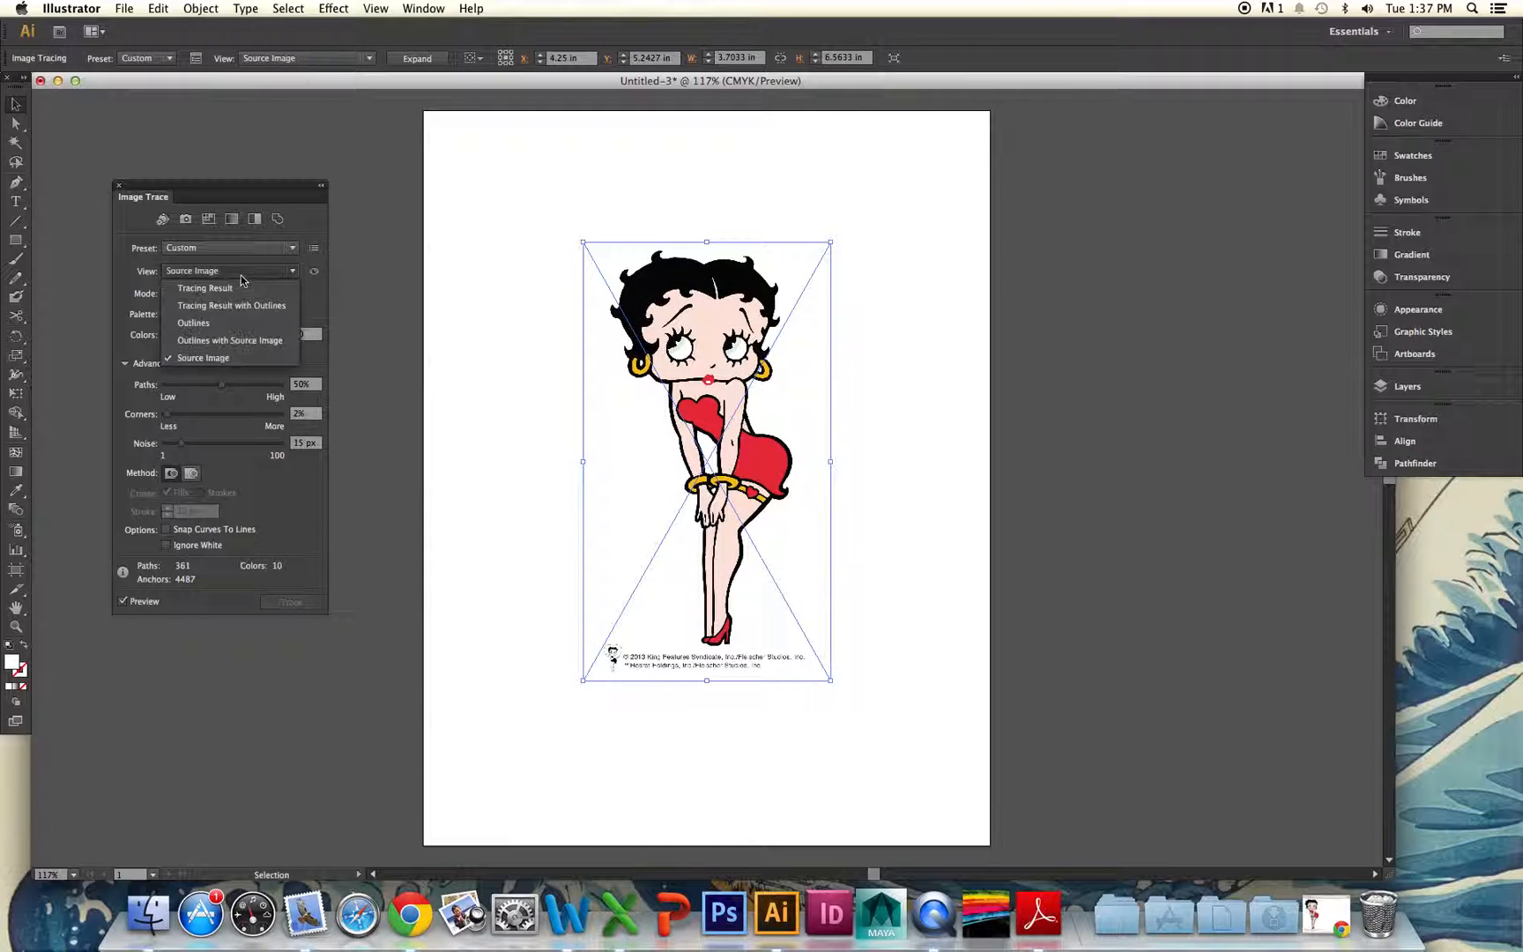
pyautogui.click(238, 288)
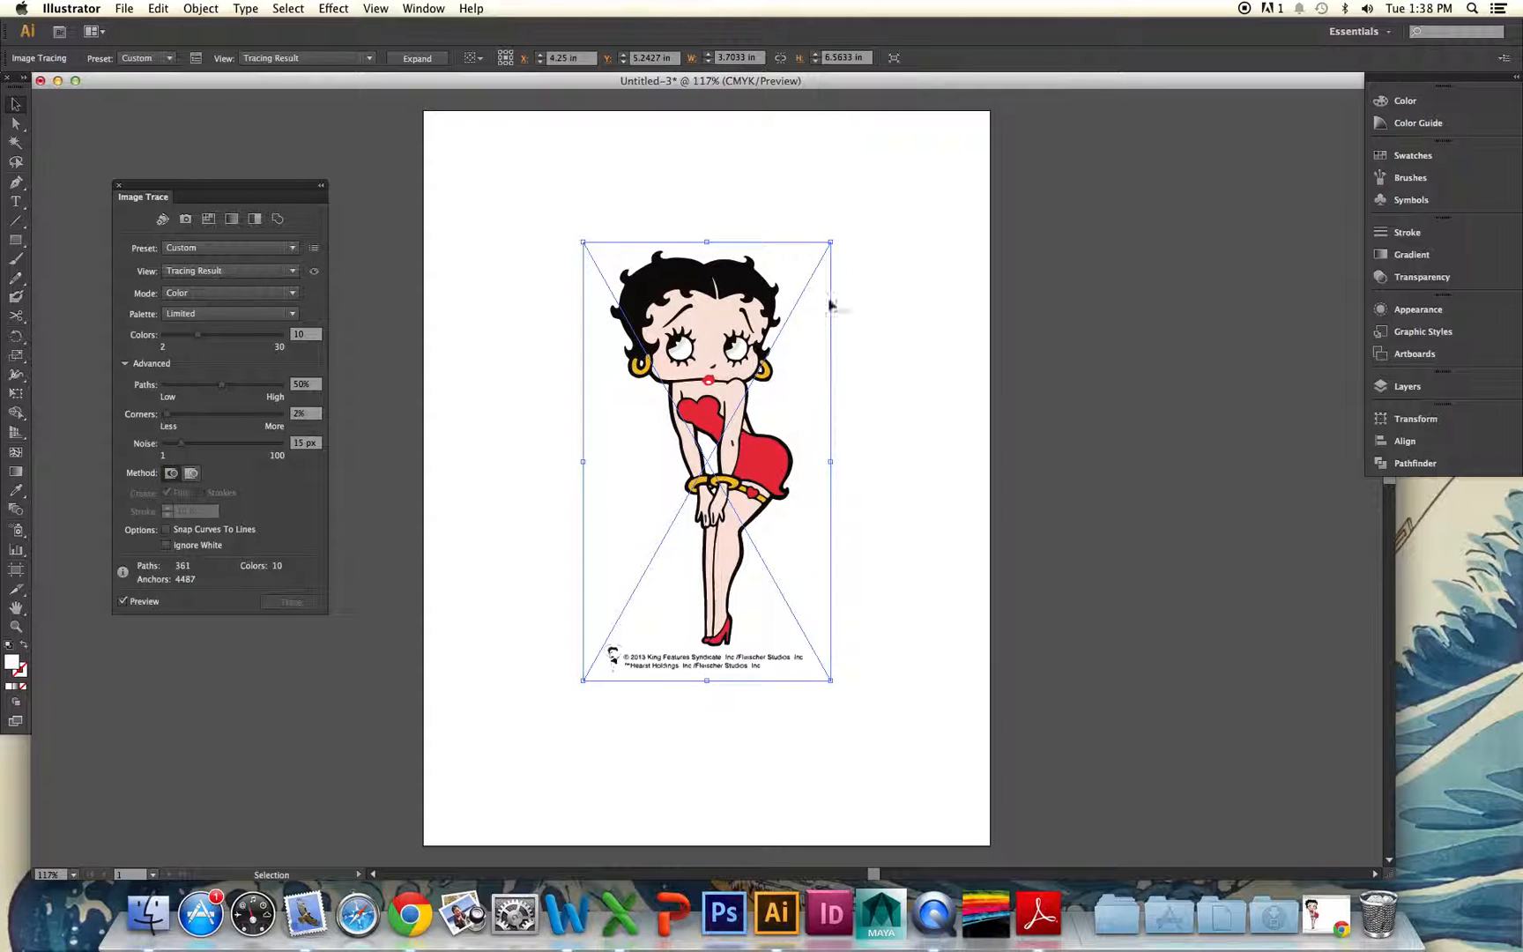
# Enable Ignore White for the tracing, move the Image Trace panel away from the artwork, and reselect the traced image
pyautogui.click(181, 544)
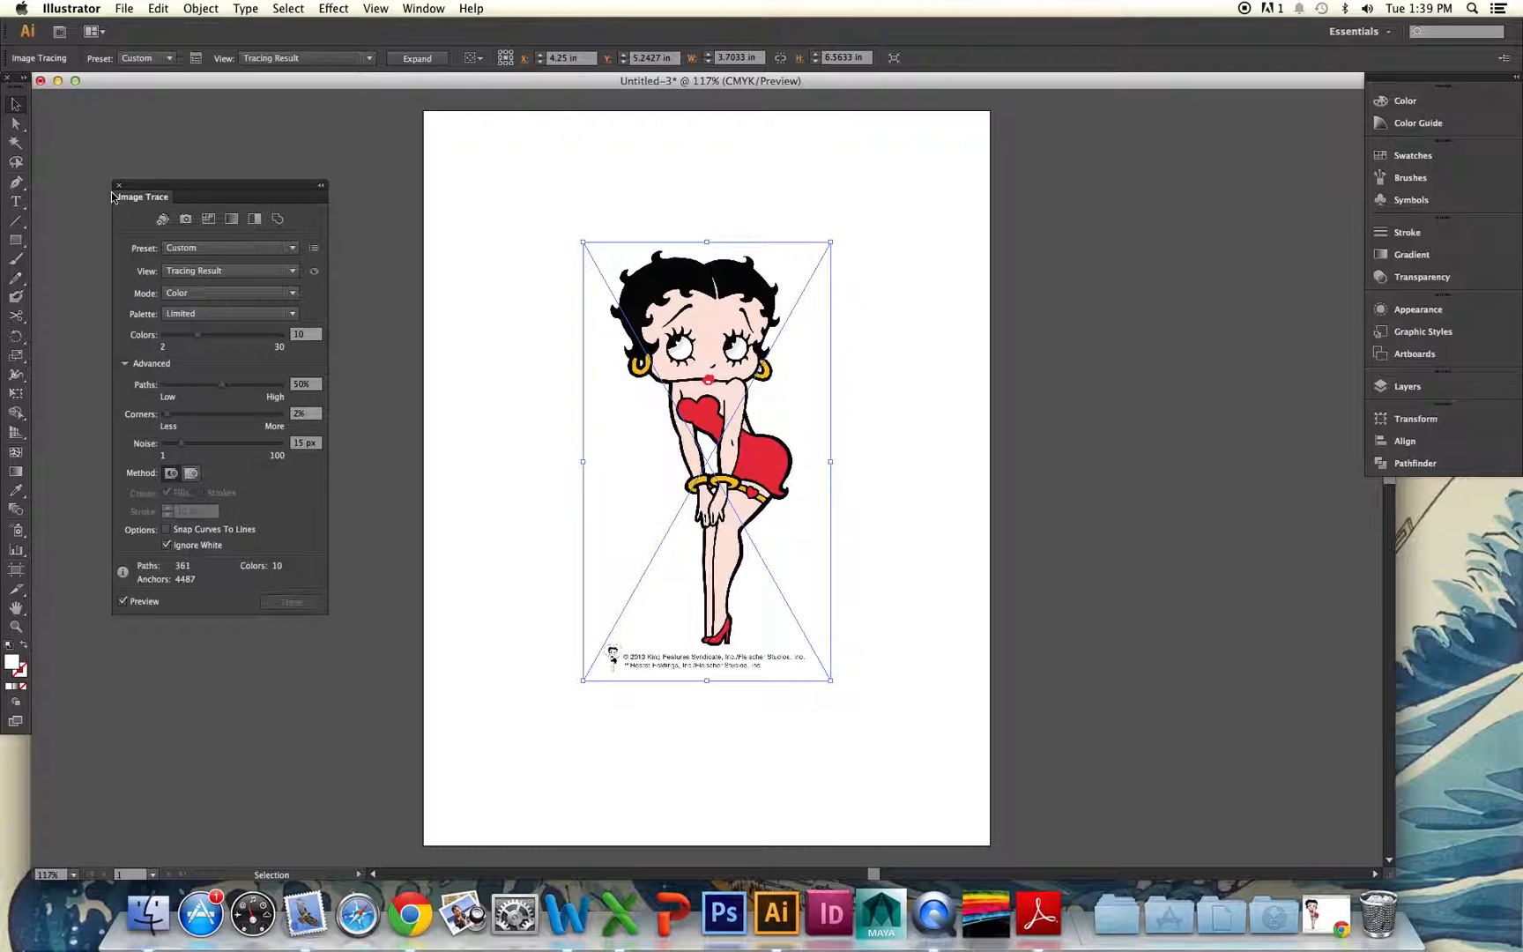
pyautogui.moveTo(137, 192); pyautogui.dragTo(55, 101)
pyautogui.click(488, 393)
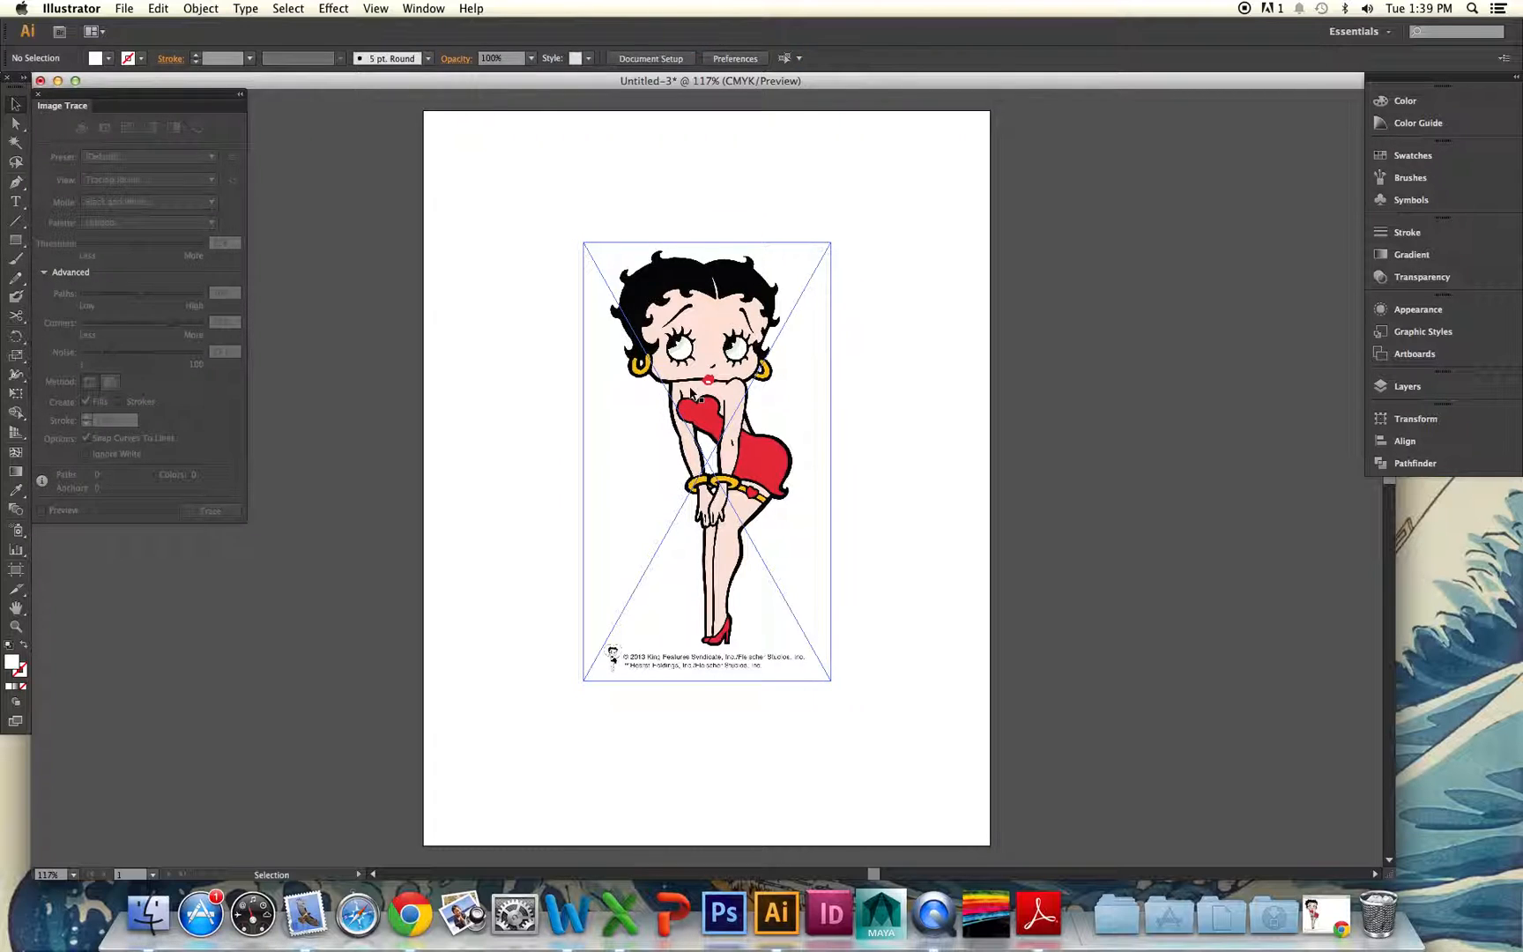
pyautogui.click(692, 393)
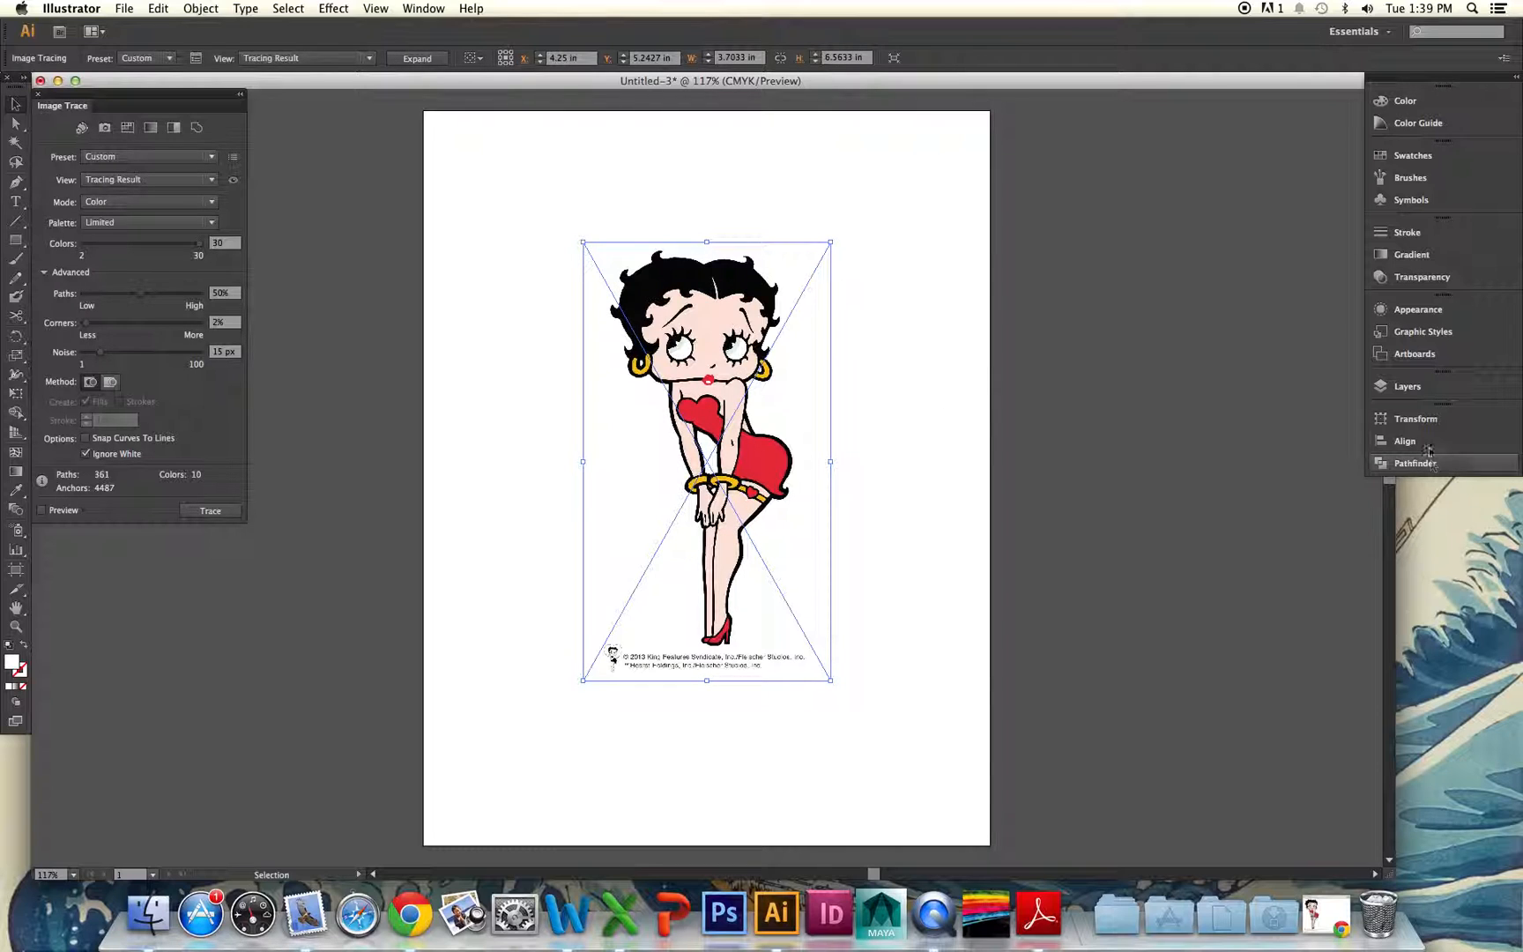
# Show the document's layers and highlight the image tracing item inside Layer 1
pyautogui.click(1437, 393)
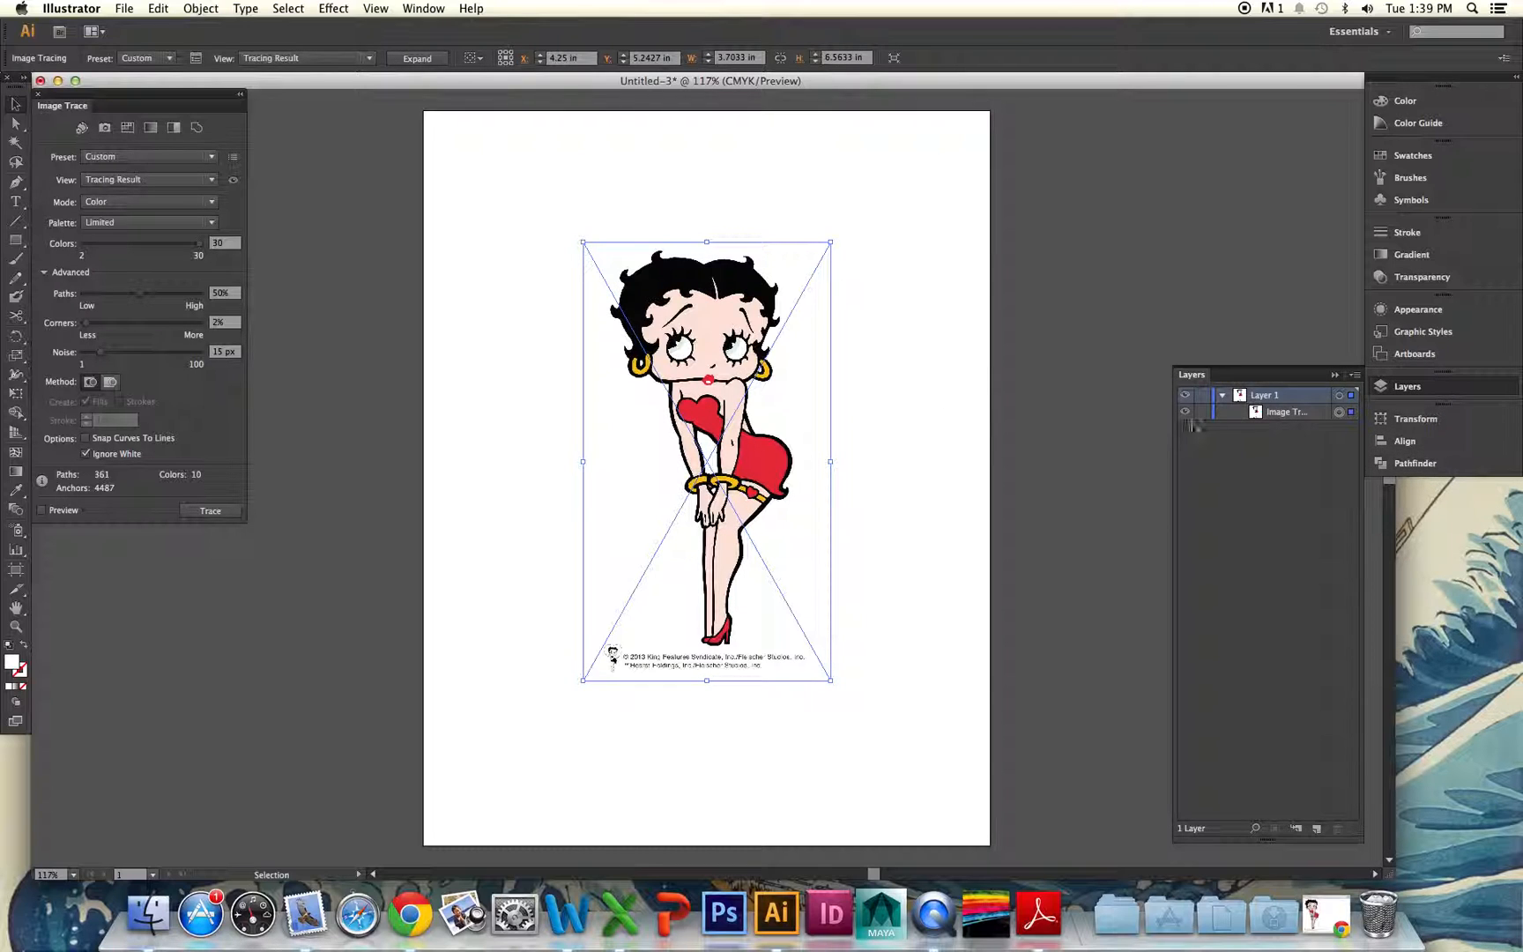
pyautogui.click(1251, 414)
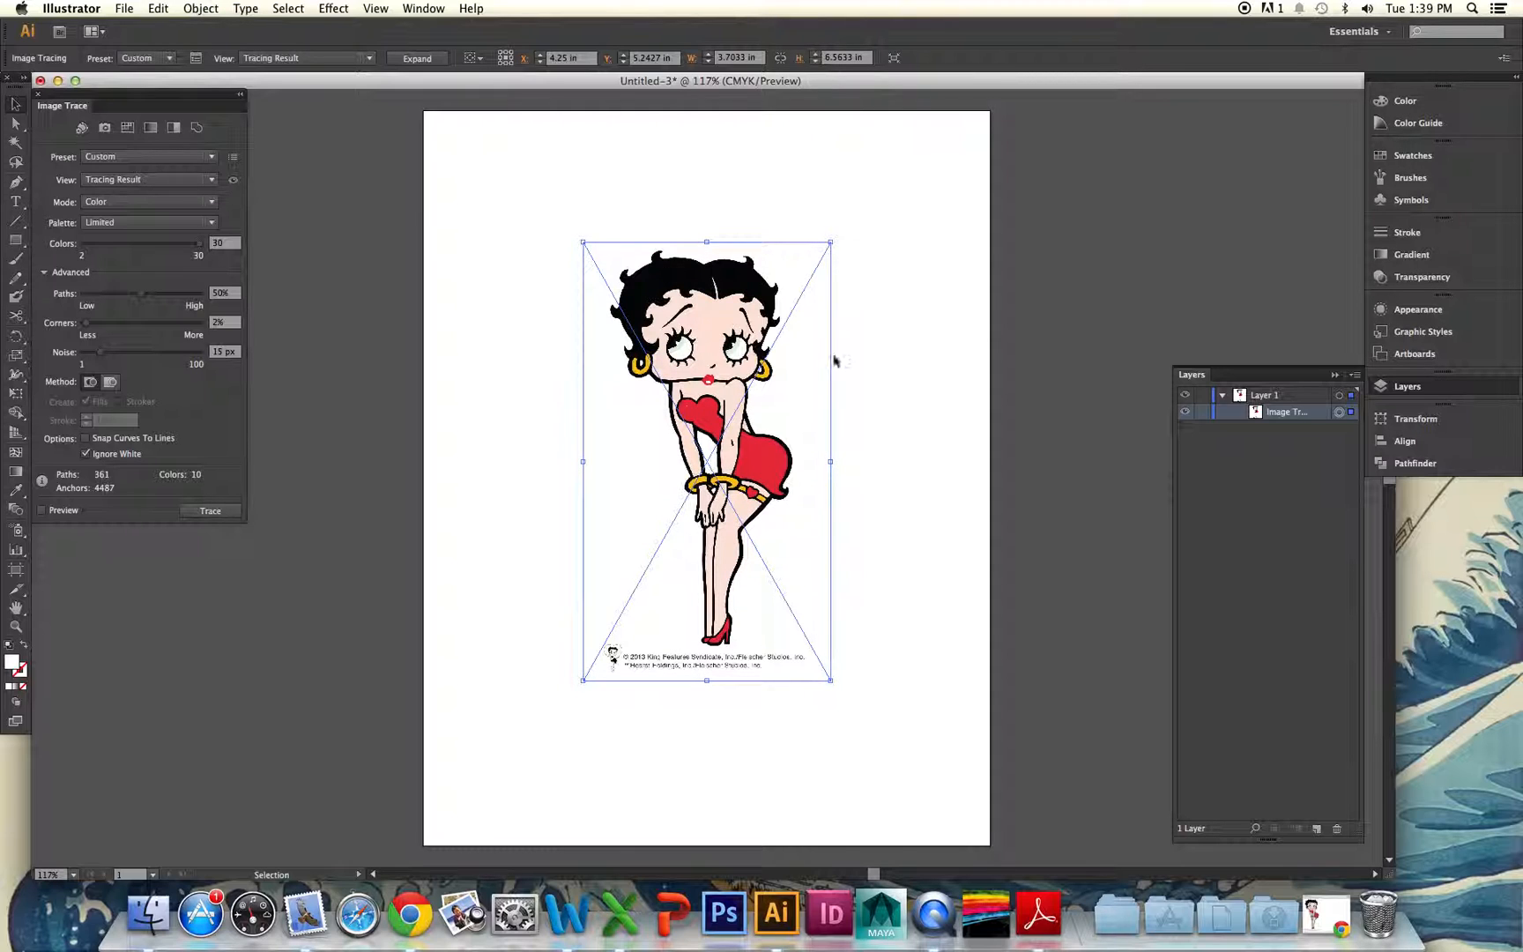
pyautogui.click(201, 9)
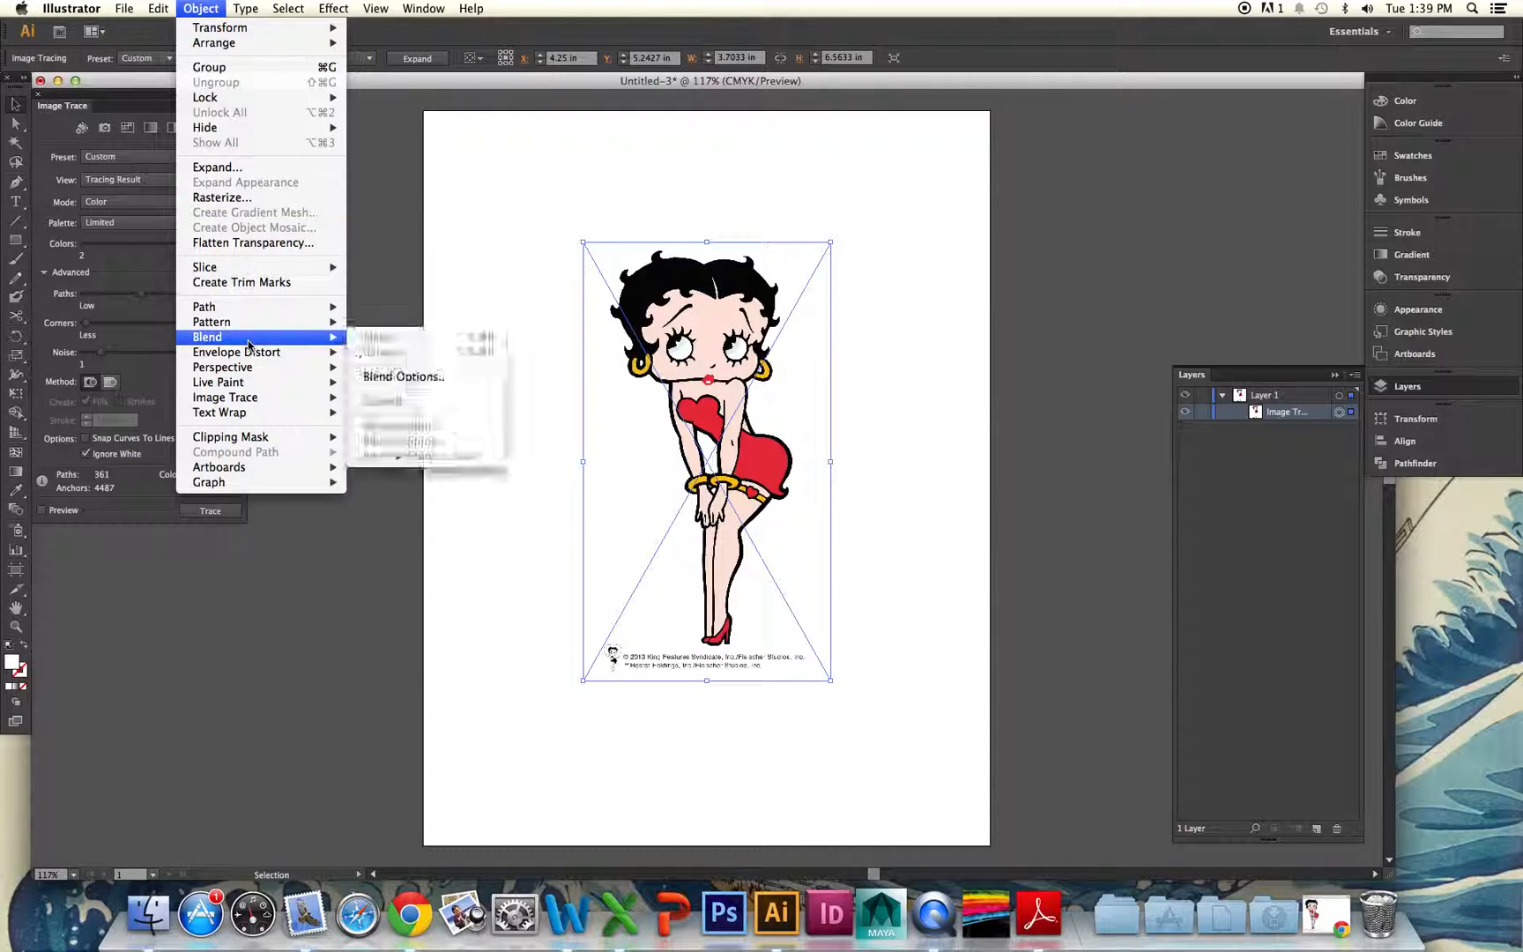
pyautogui.moveTo(251, 385)
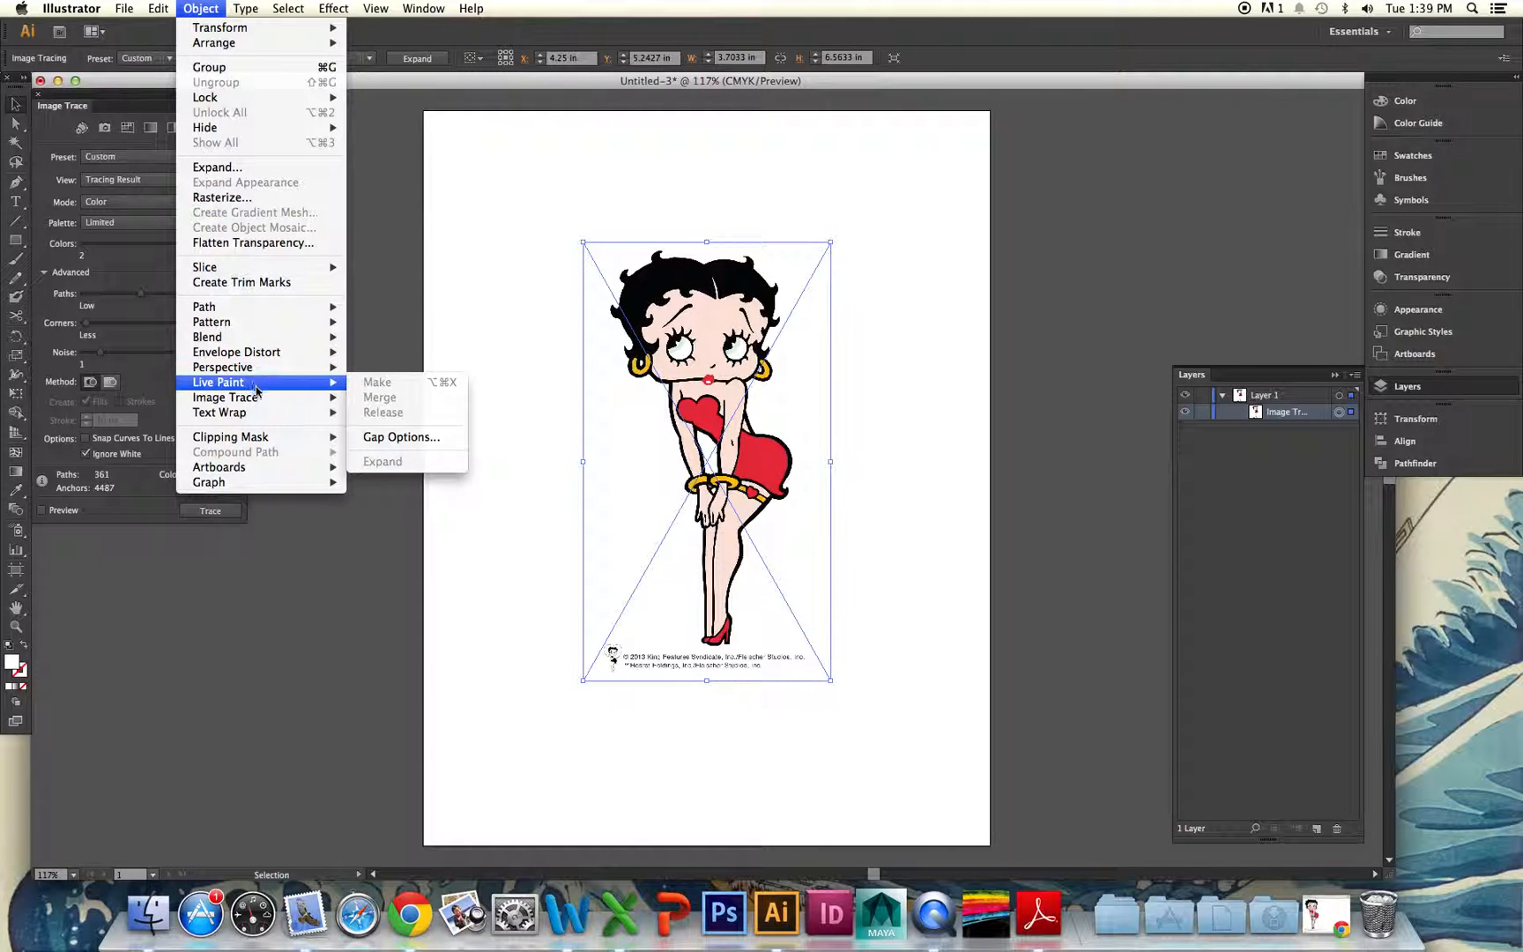
pyautogui.click(800, 366)
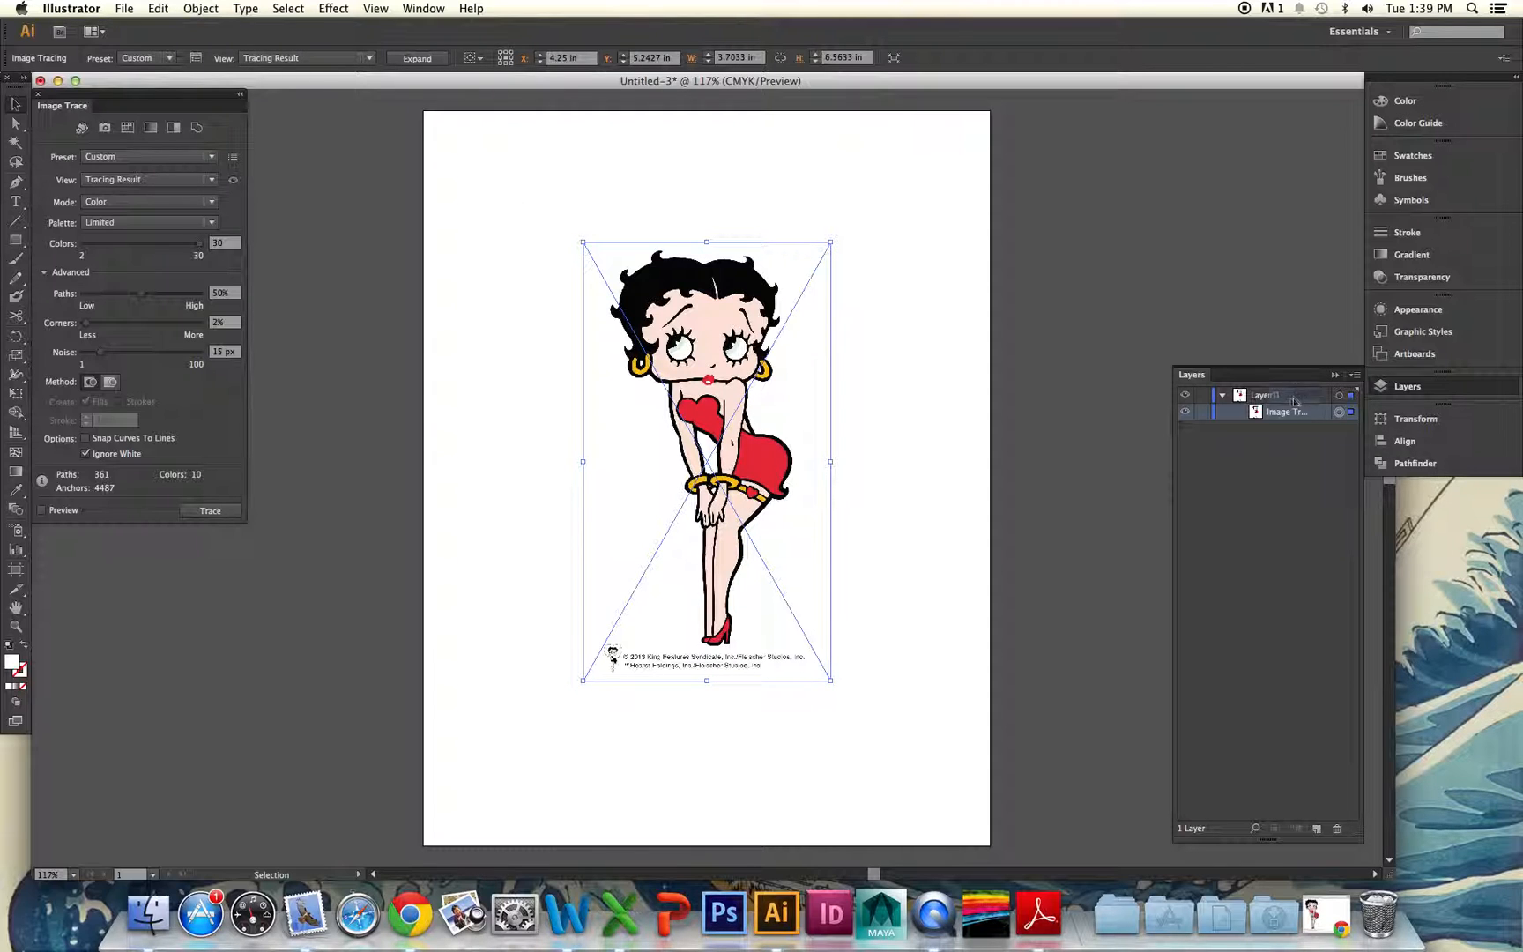
# Select Layer 1 and expand its image tracing into editable vector paths
pyautogui.click(1313, 396)
pyautogui.click(187, 9)
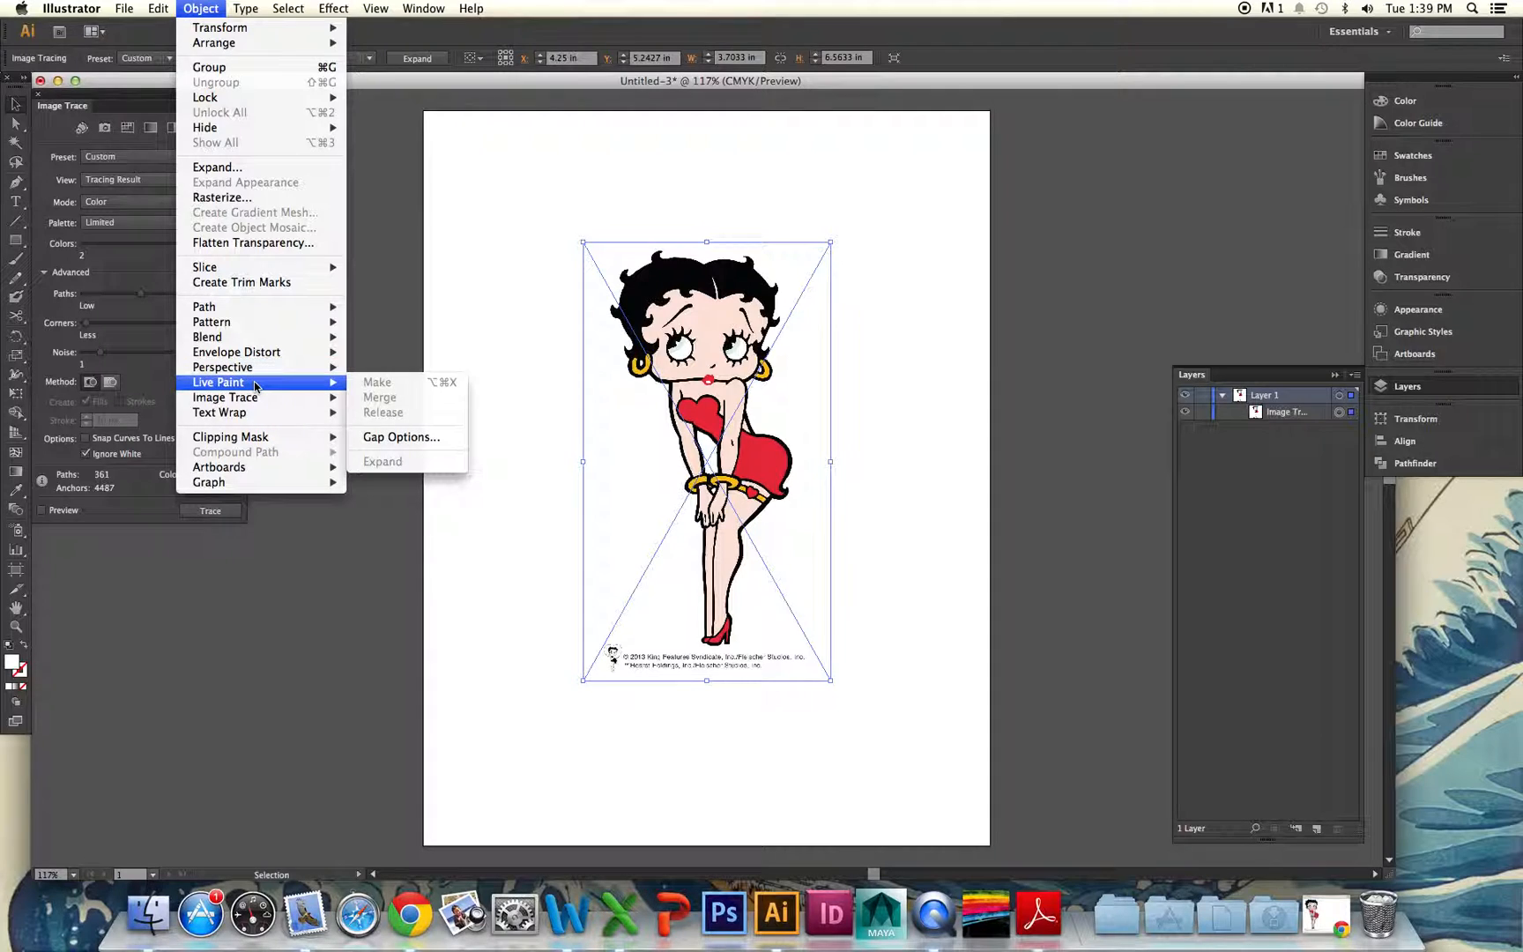
pyautogui.moveTo(267, 404)
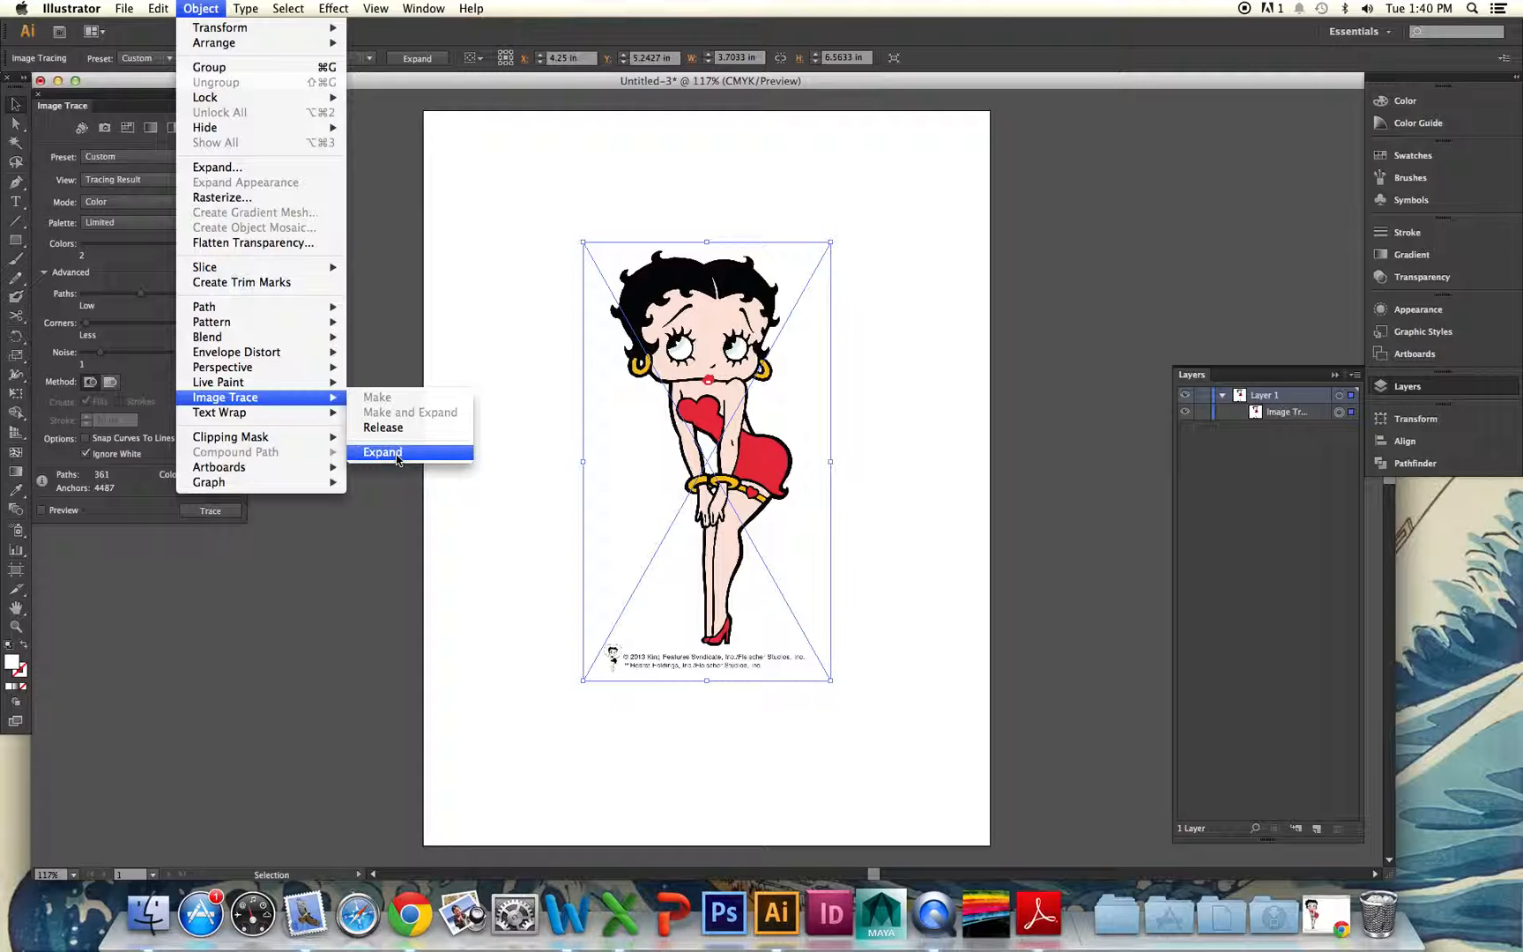
pyautogui.click(398, 457)
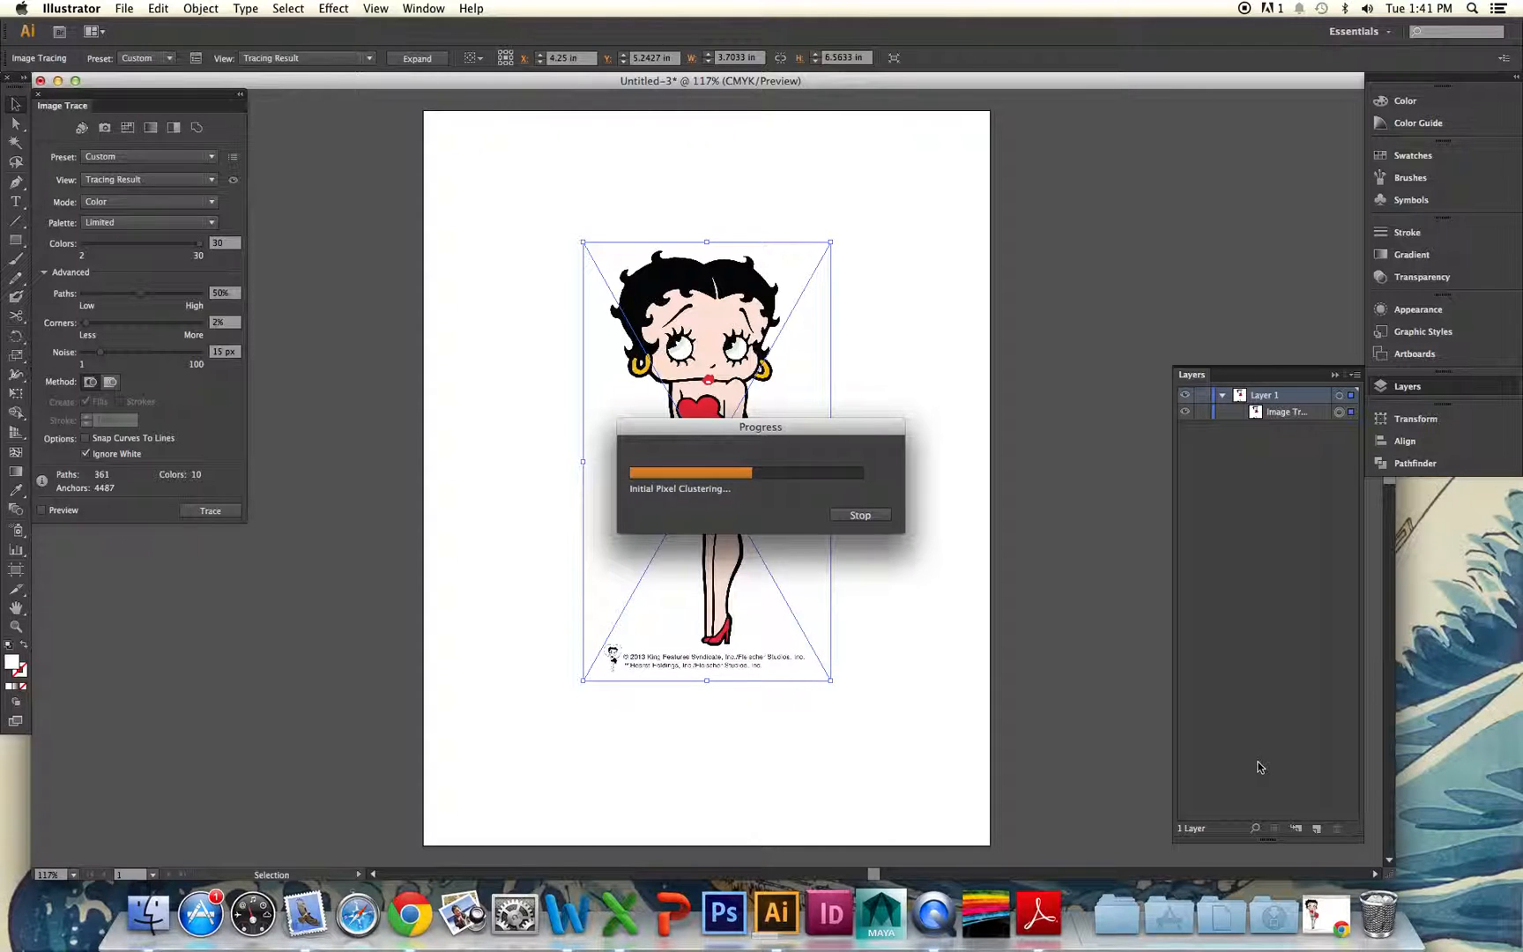
pyautogui.moveTo(867, 438); pyautogui.dragTo(1148, 119)
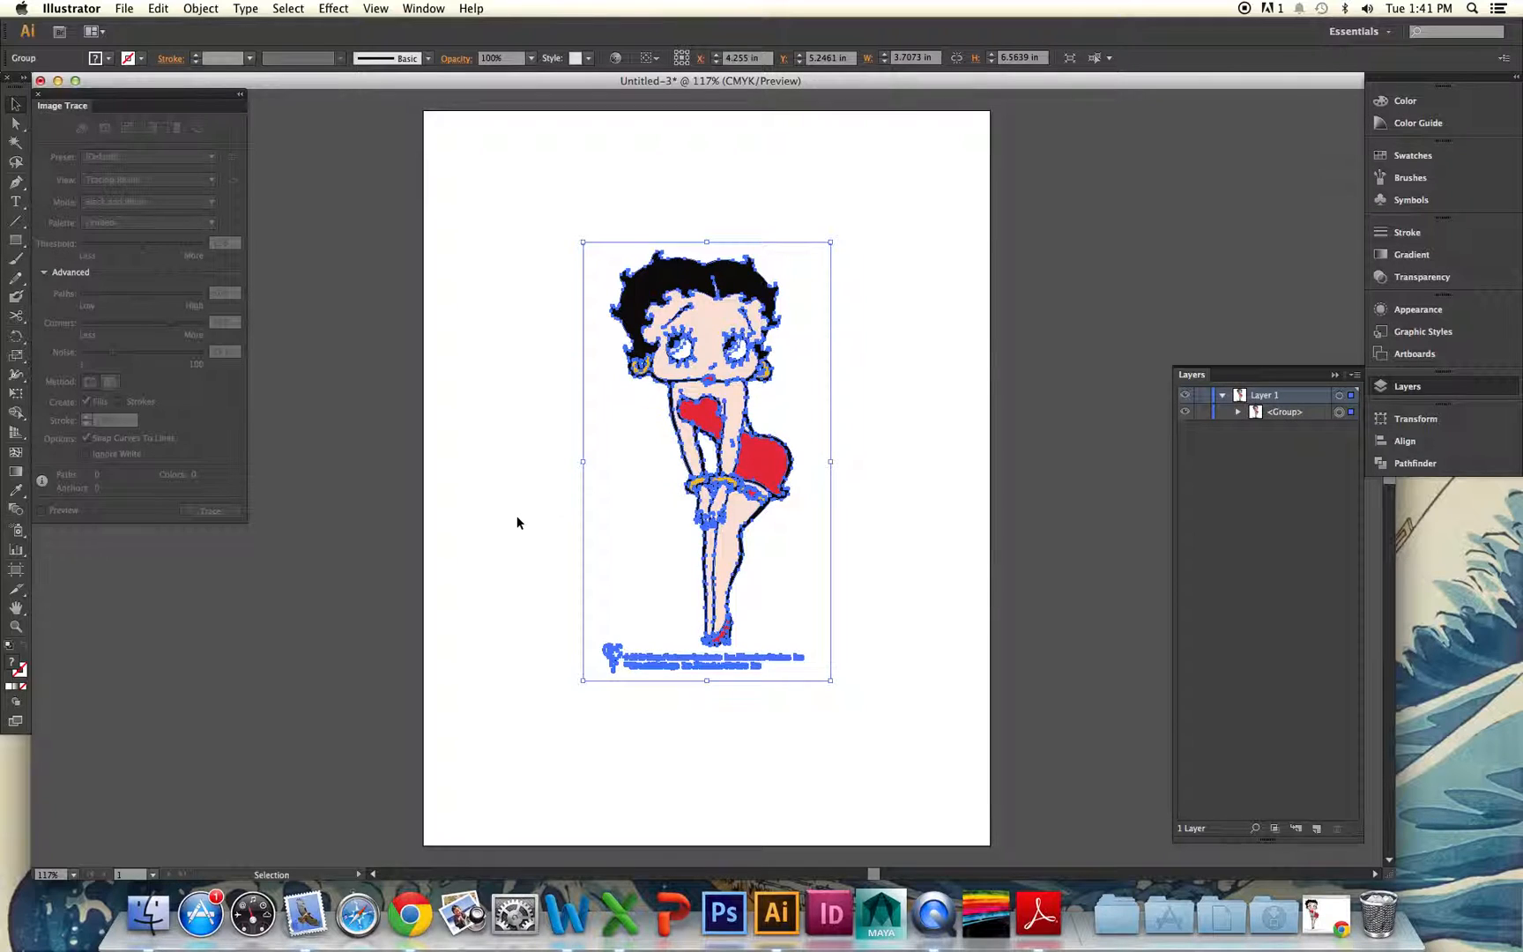
# Expand the traced group under Layer 1, examine its individual paths, and toggle one path's visibility off and on
pyautogui.click(1238, 412)
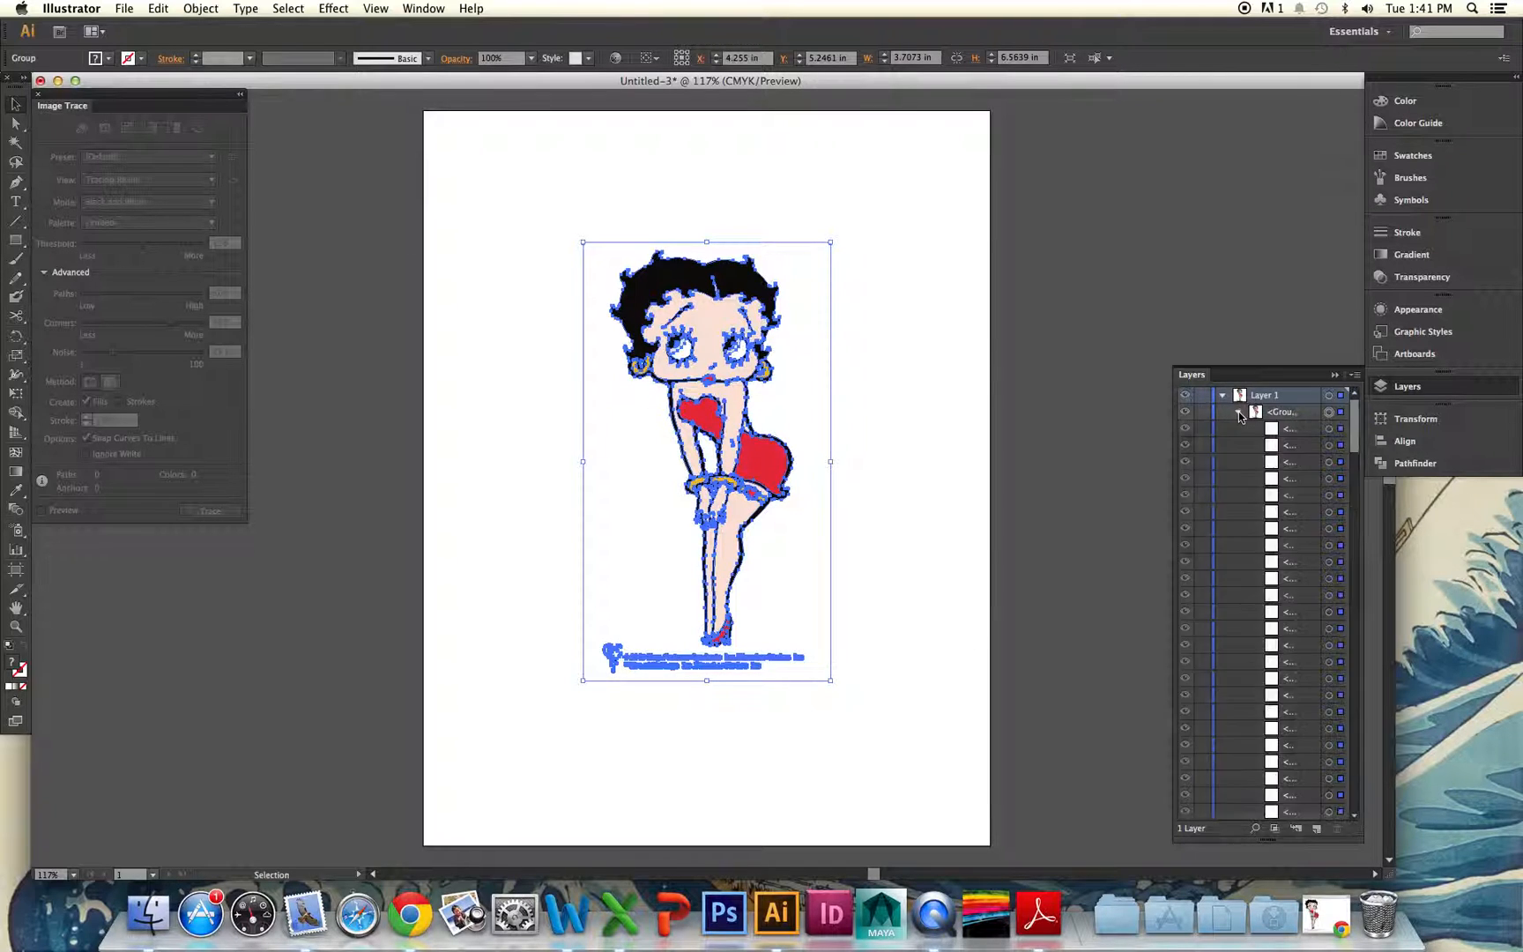
pyautogui.scroll(-4, 1270, 677)
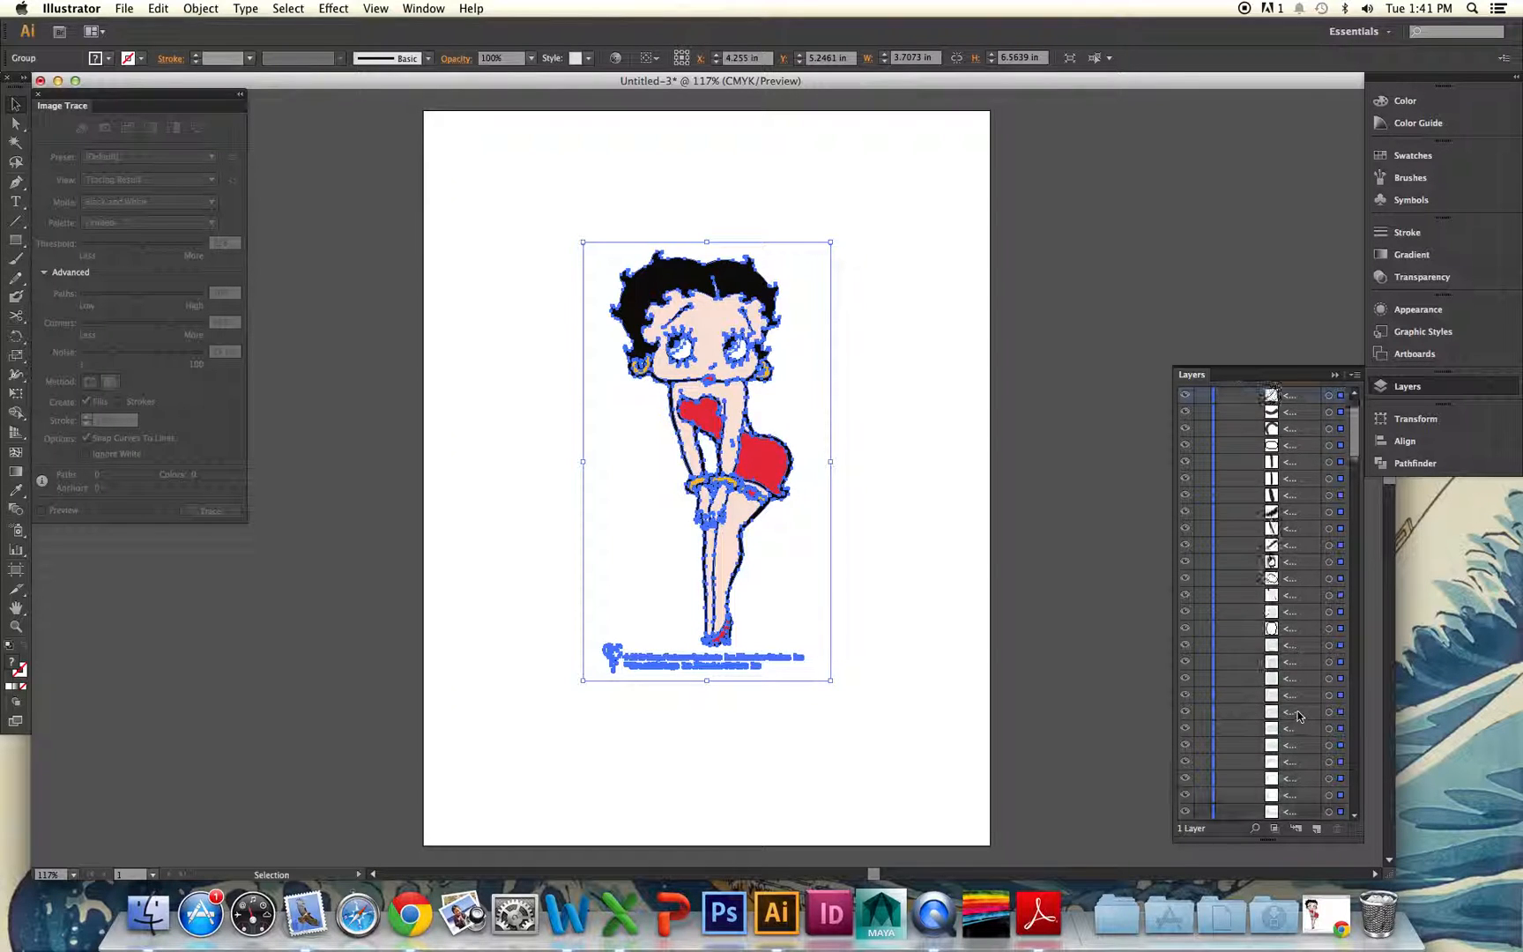
pyautogui.scroll(-3, 1259, 654)
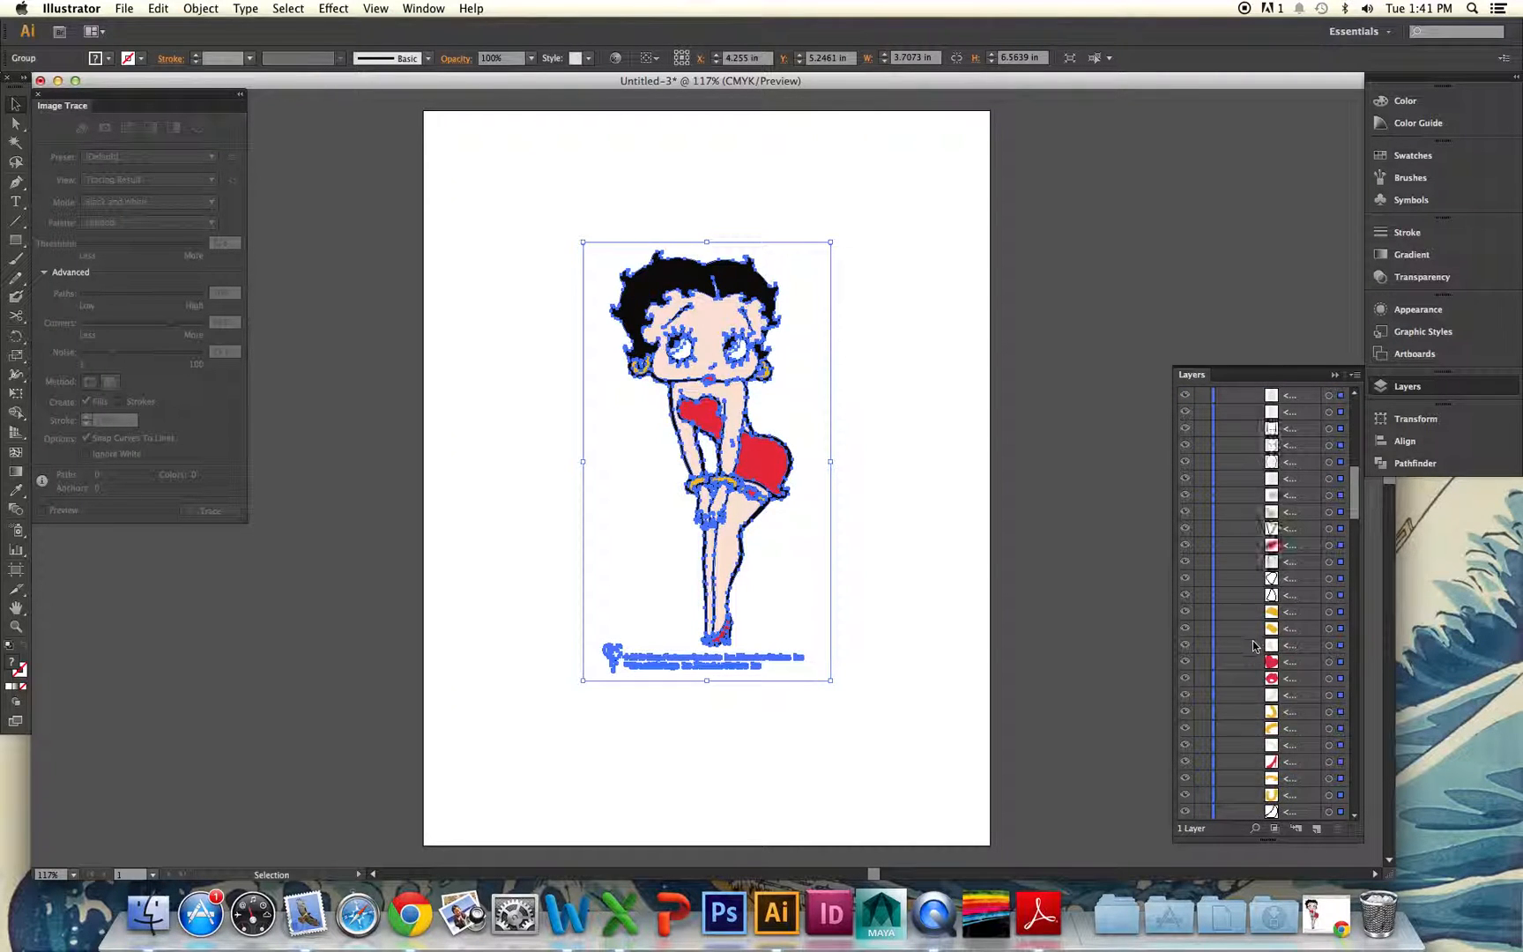
pyautogui.scroll(2, 1218, 536)
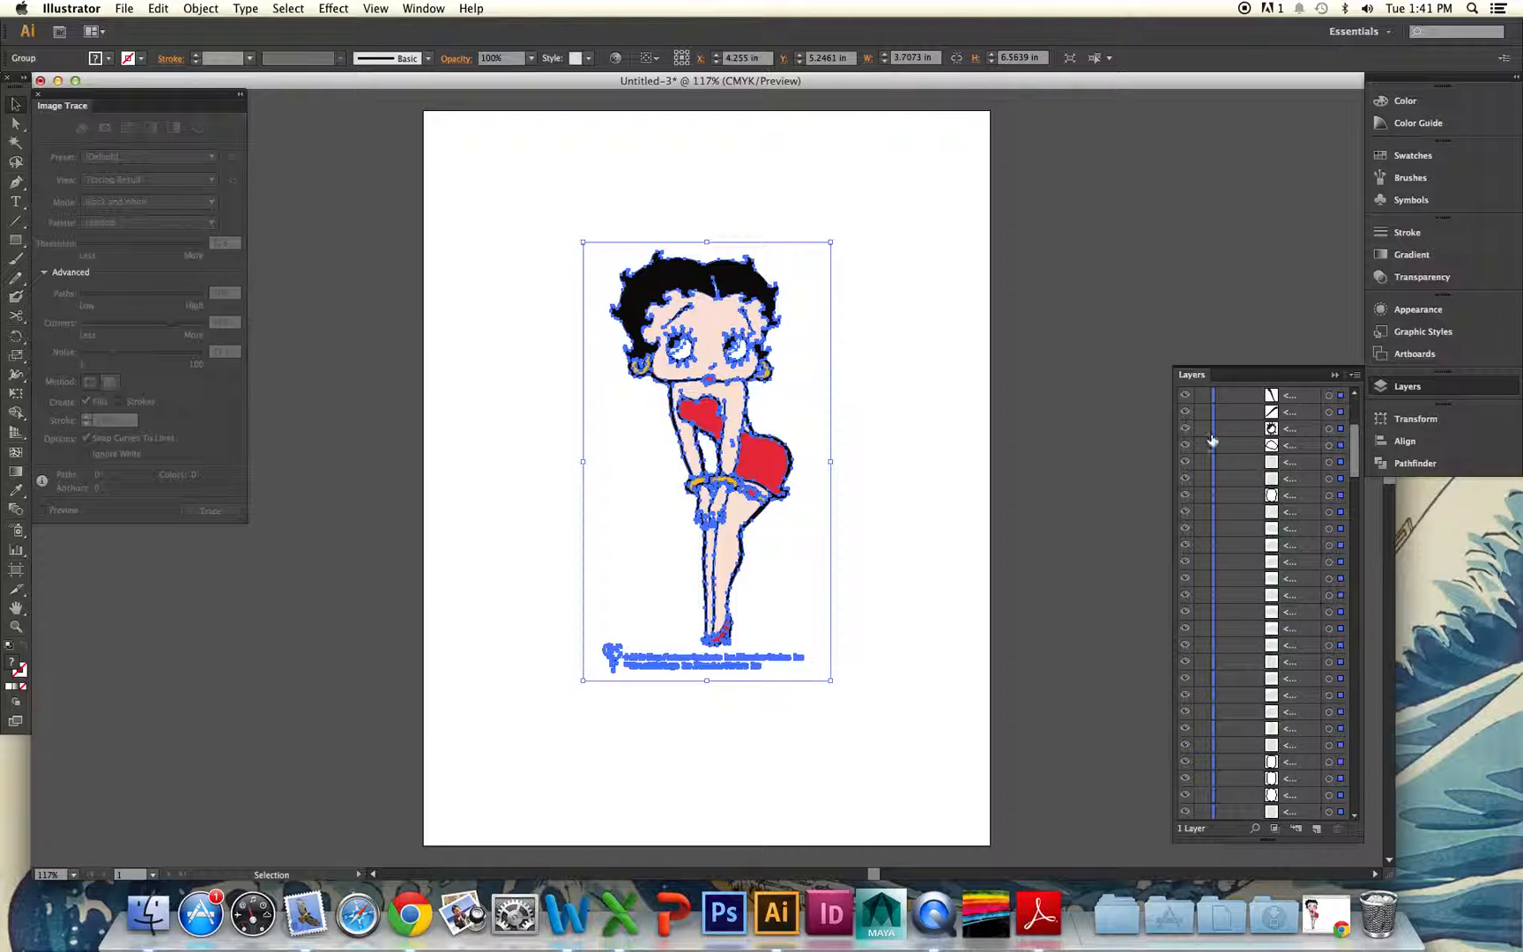
pyautogui.click(1185, 429)
pyautogui.click(1185, 428)
pyautogui.scroll(6, 1229, 448)
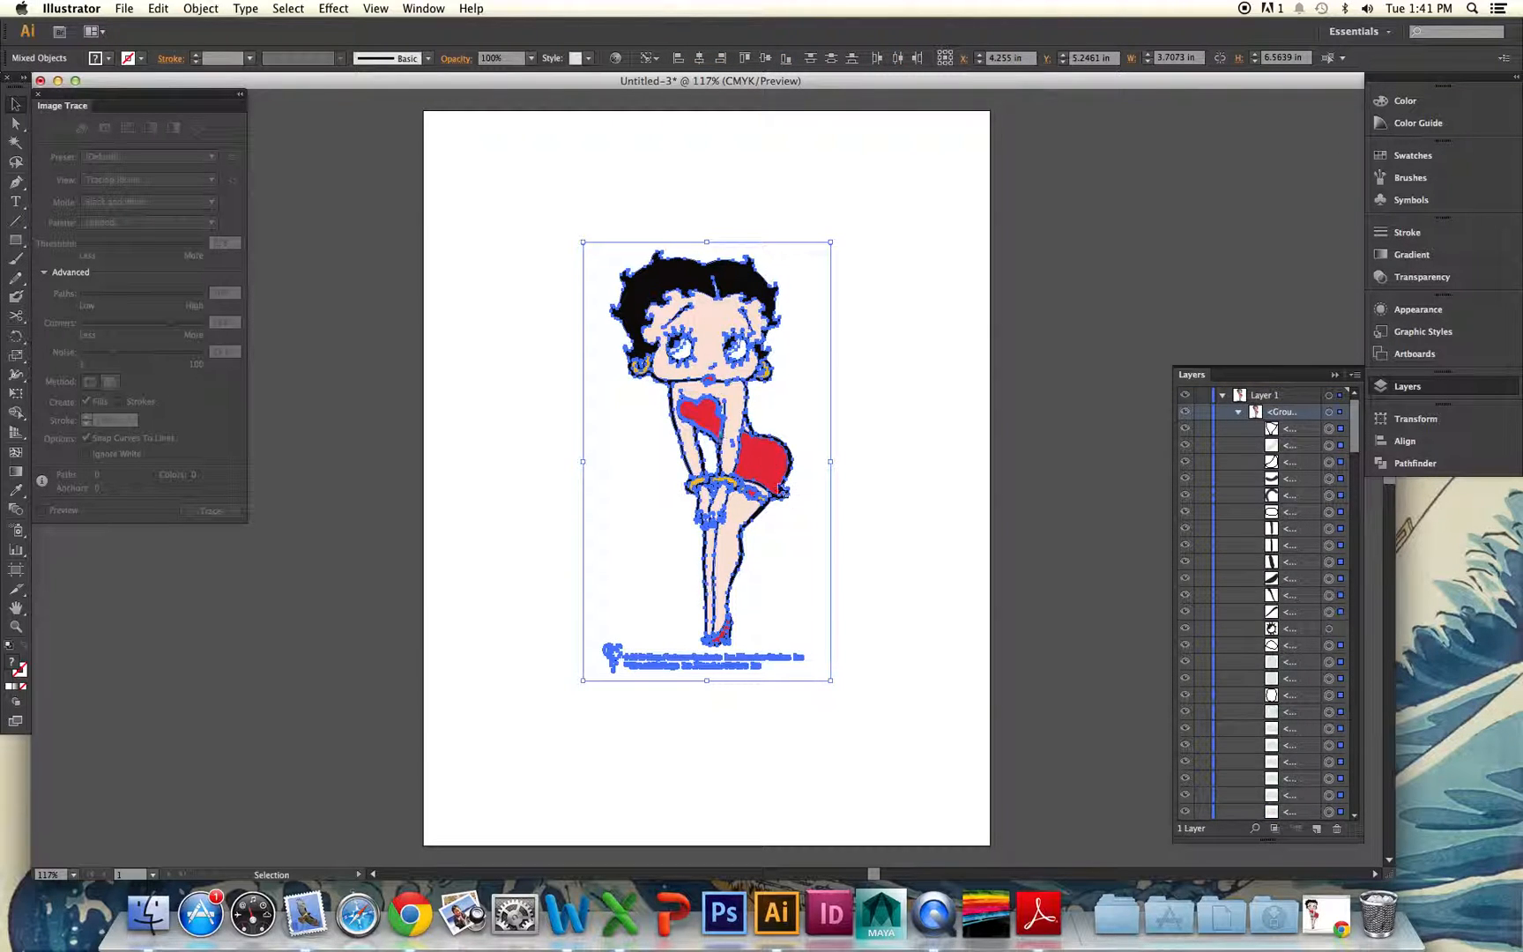
# Isolate the traced group and recolor the red skirt fill with the dark blue swatch
pyautogui.click(907, 522)
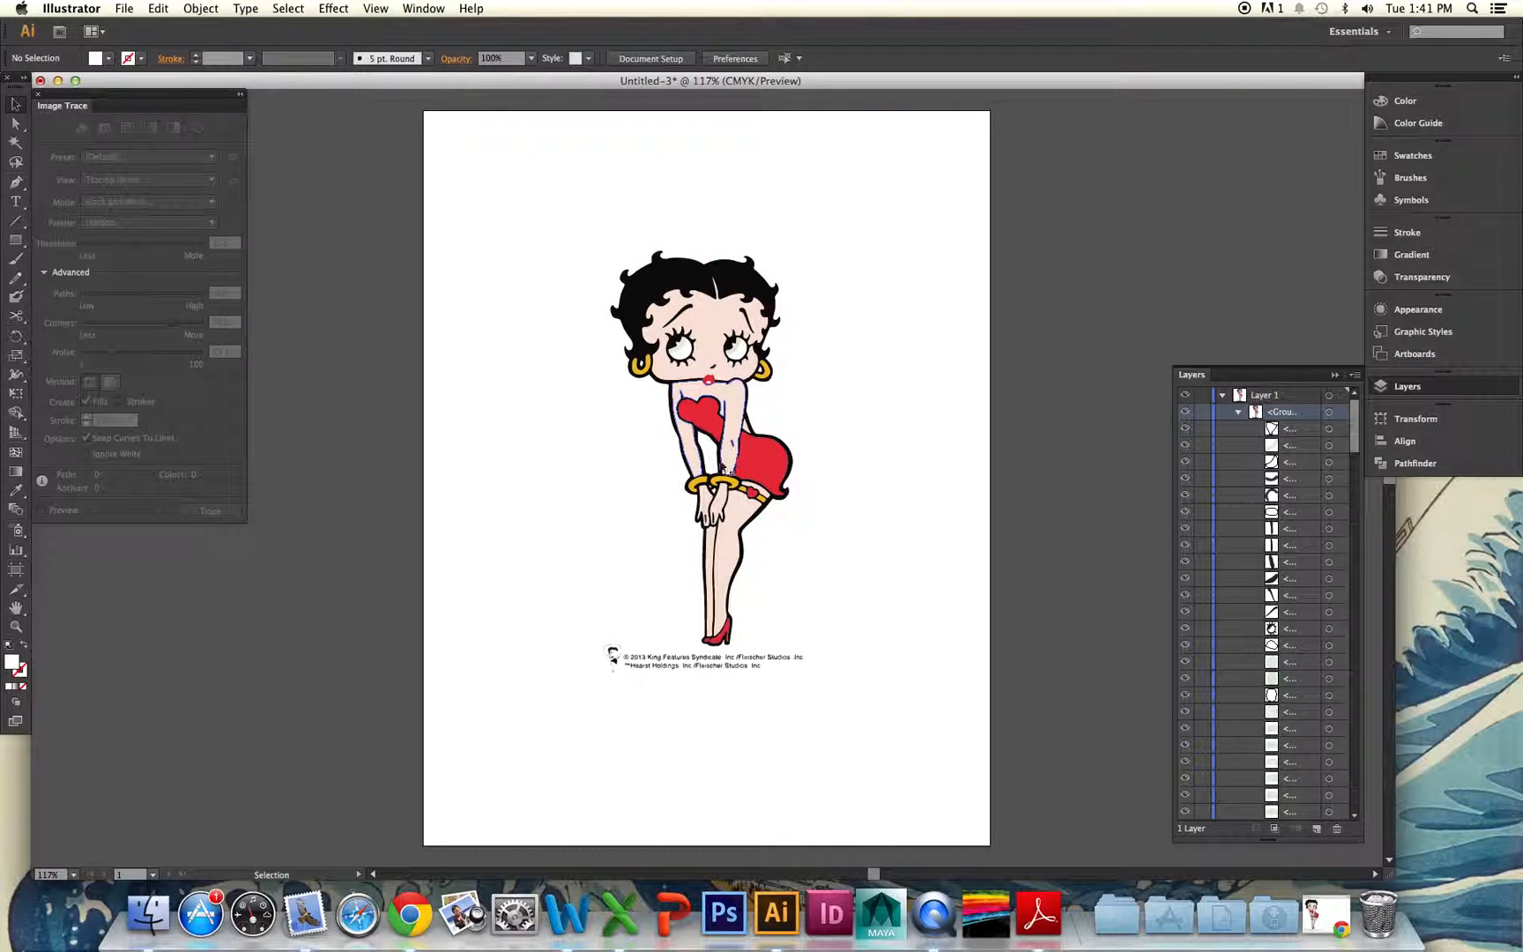
pyautogui.doubleClick(712, 429)
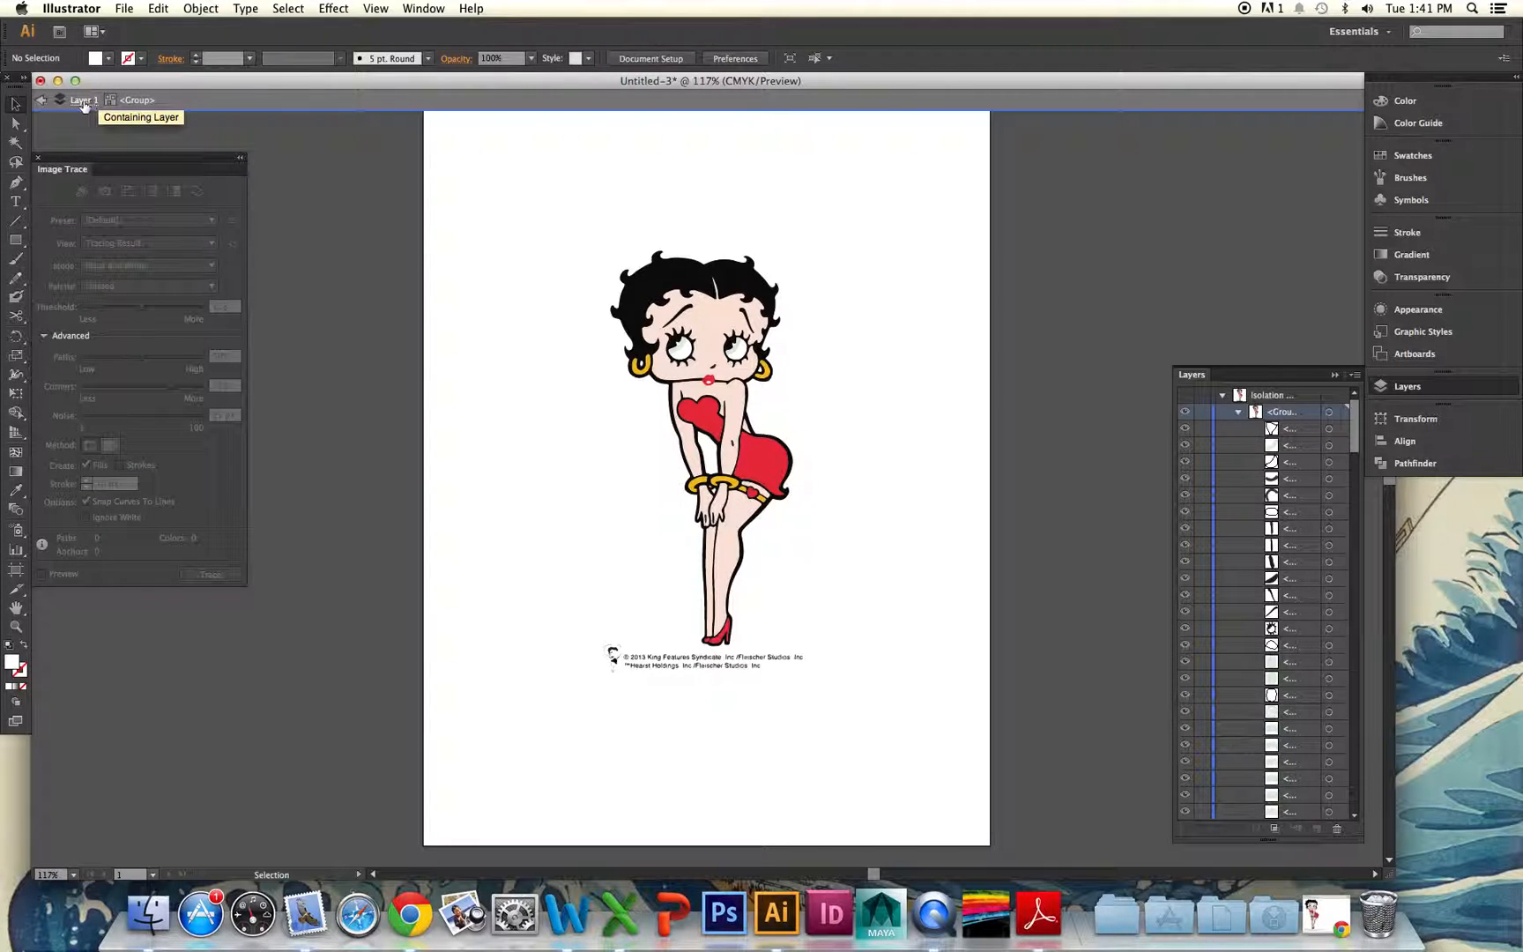
pyautogui.click(750, 462)
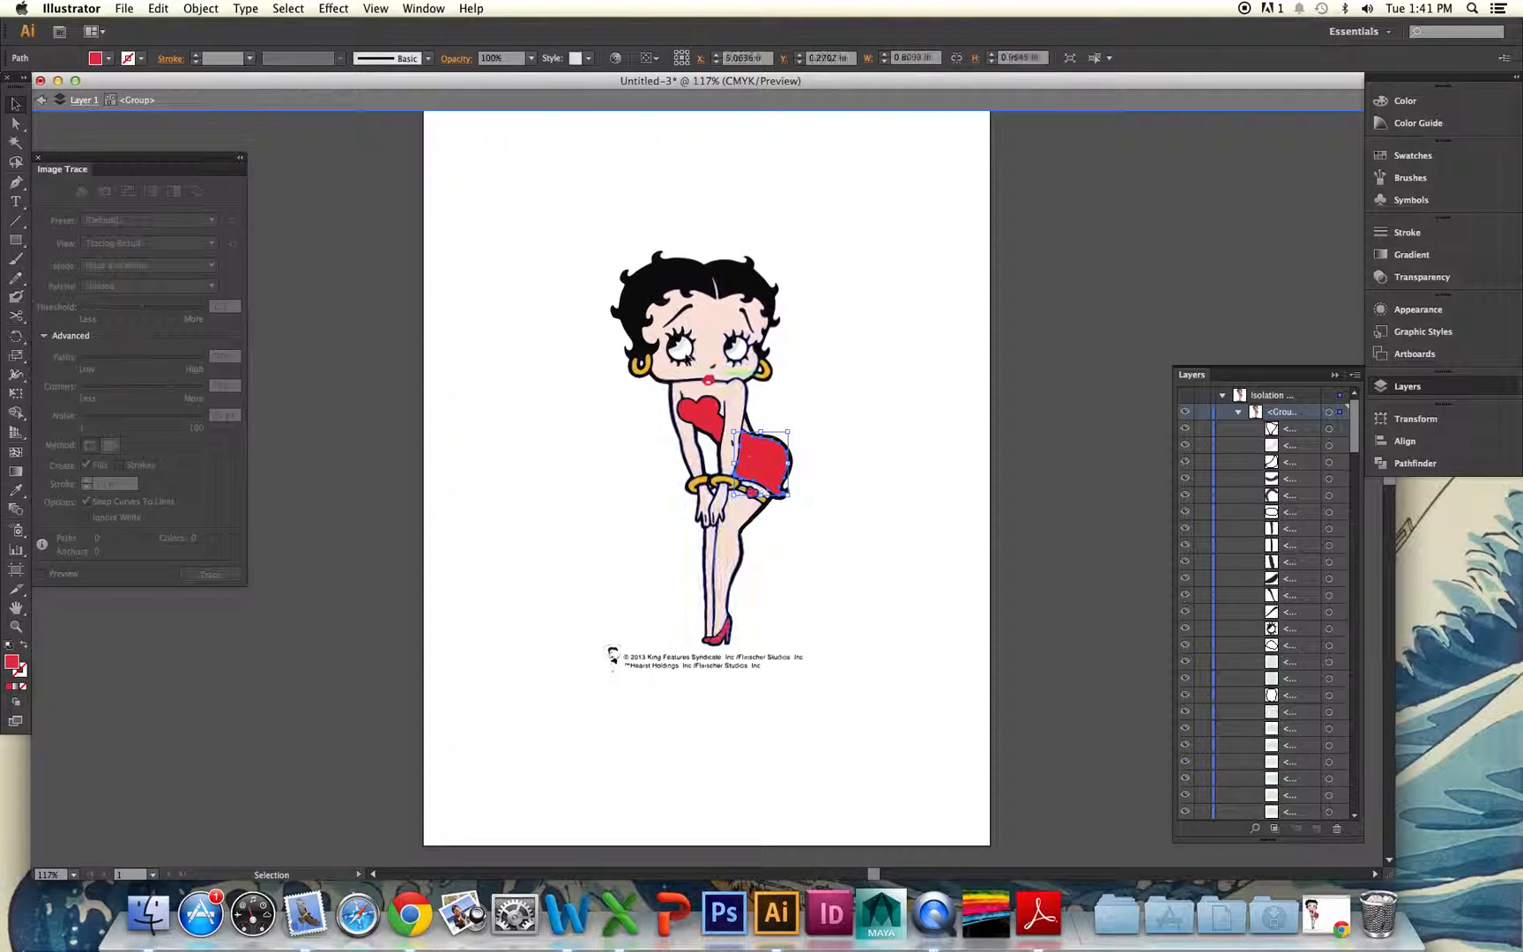
pyautogui.click(97, 58)
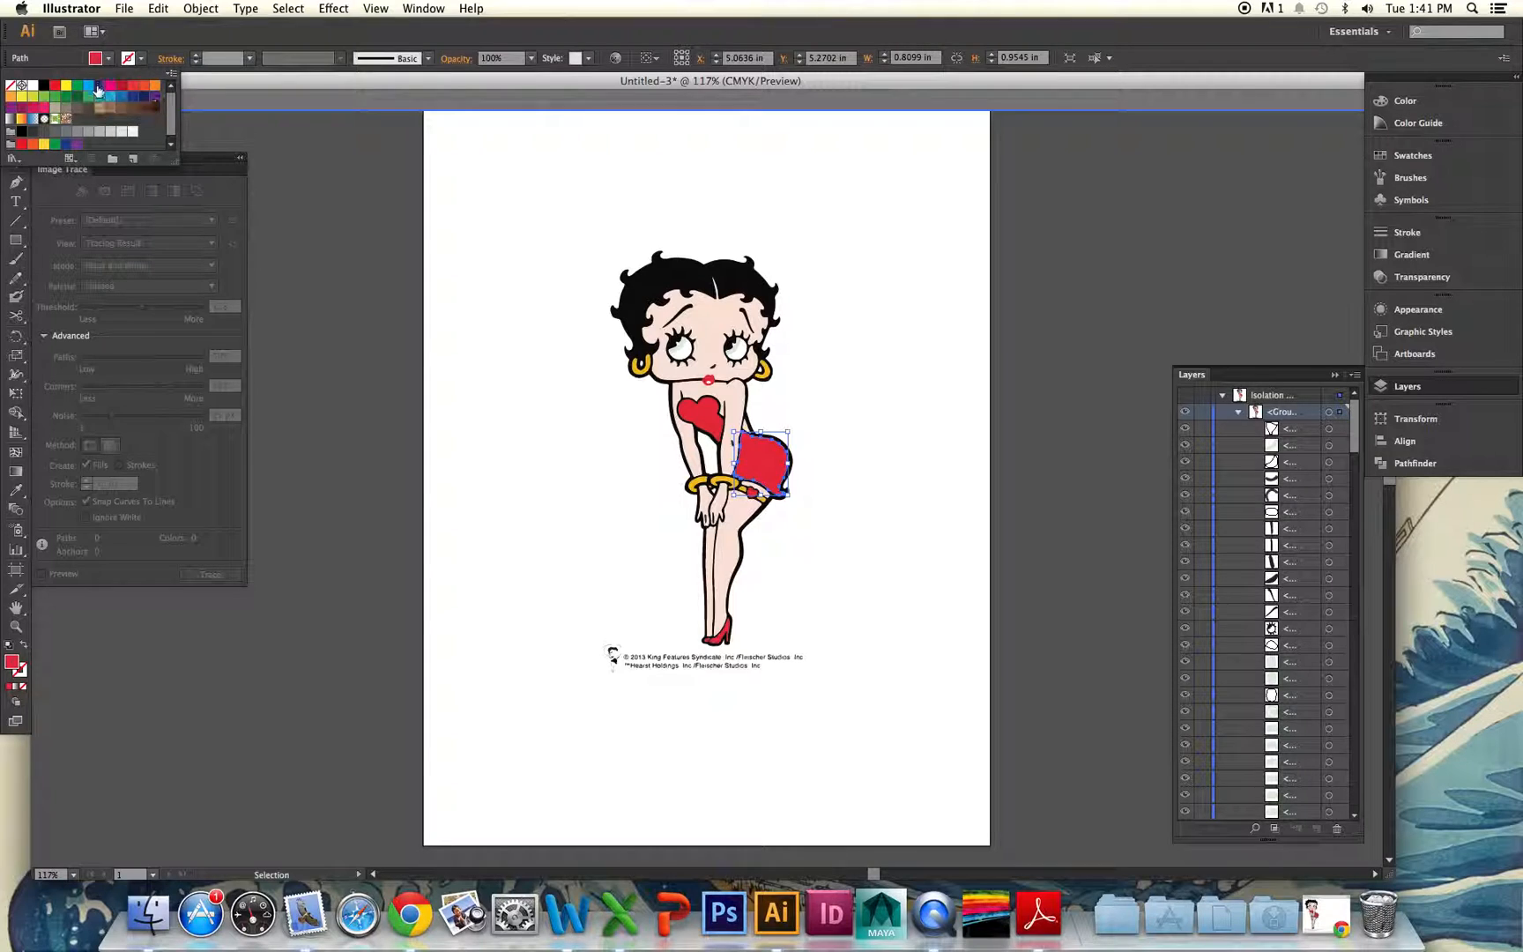
pyautogui.click(95, 85)
pyautogui.click(627, 560)
pyautogui.click(515, 553)
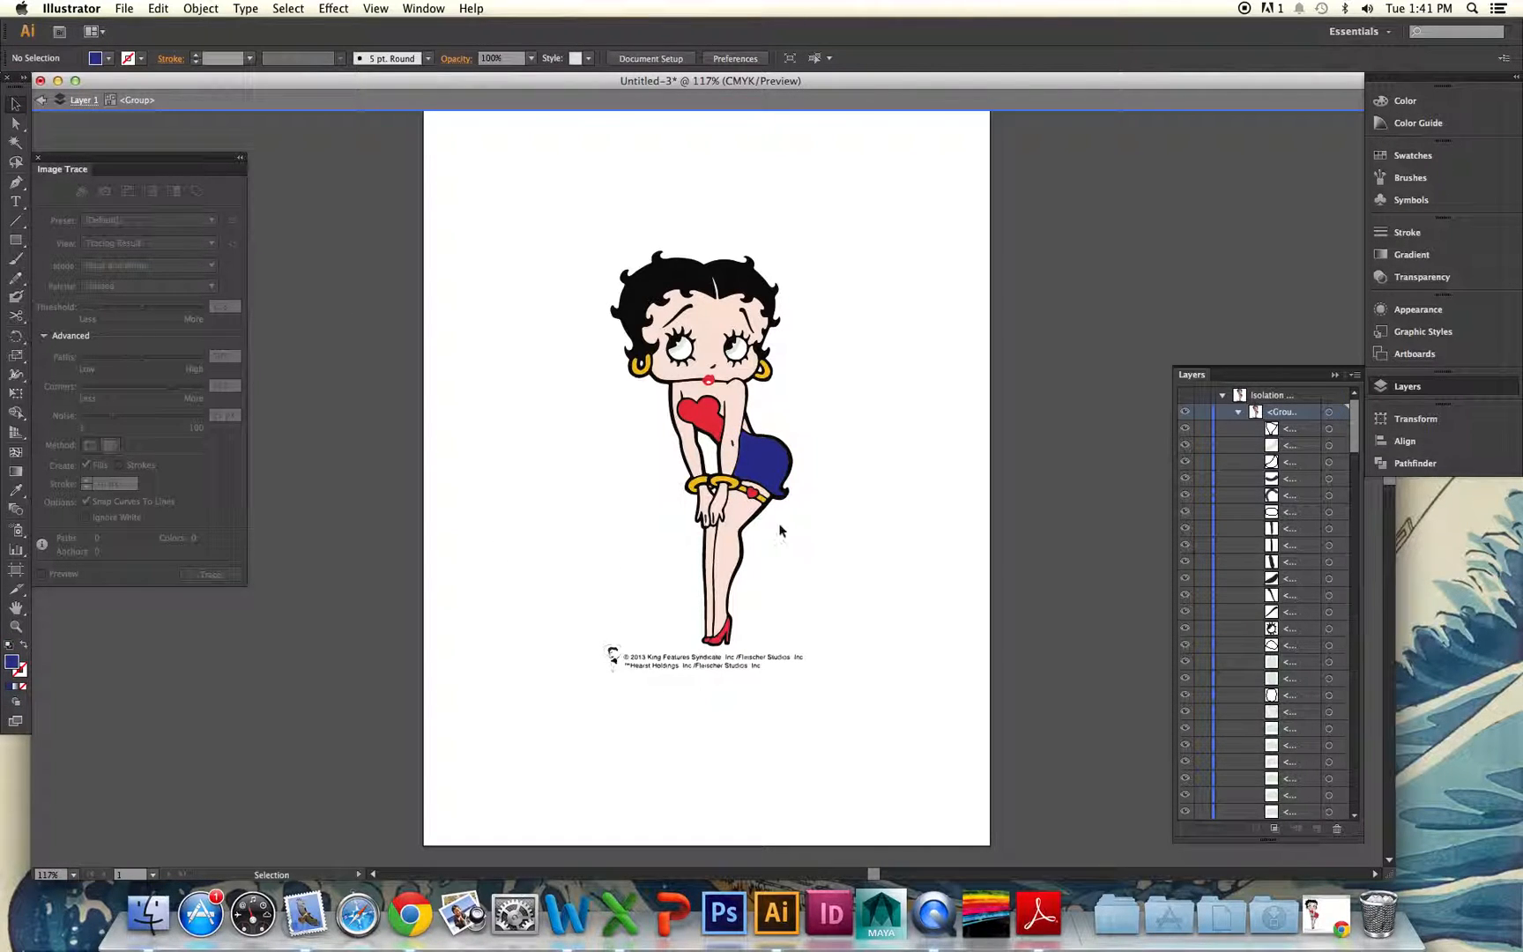
# Recolor the small red heart on the garter with the same dark blue swatch
pyautogui.click(751, 491)
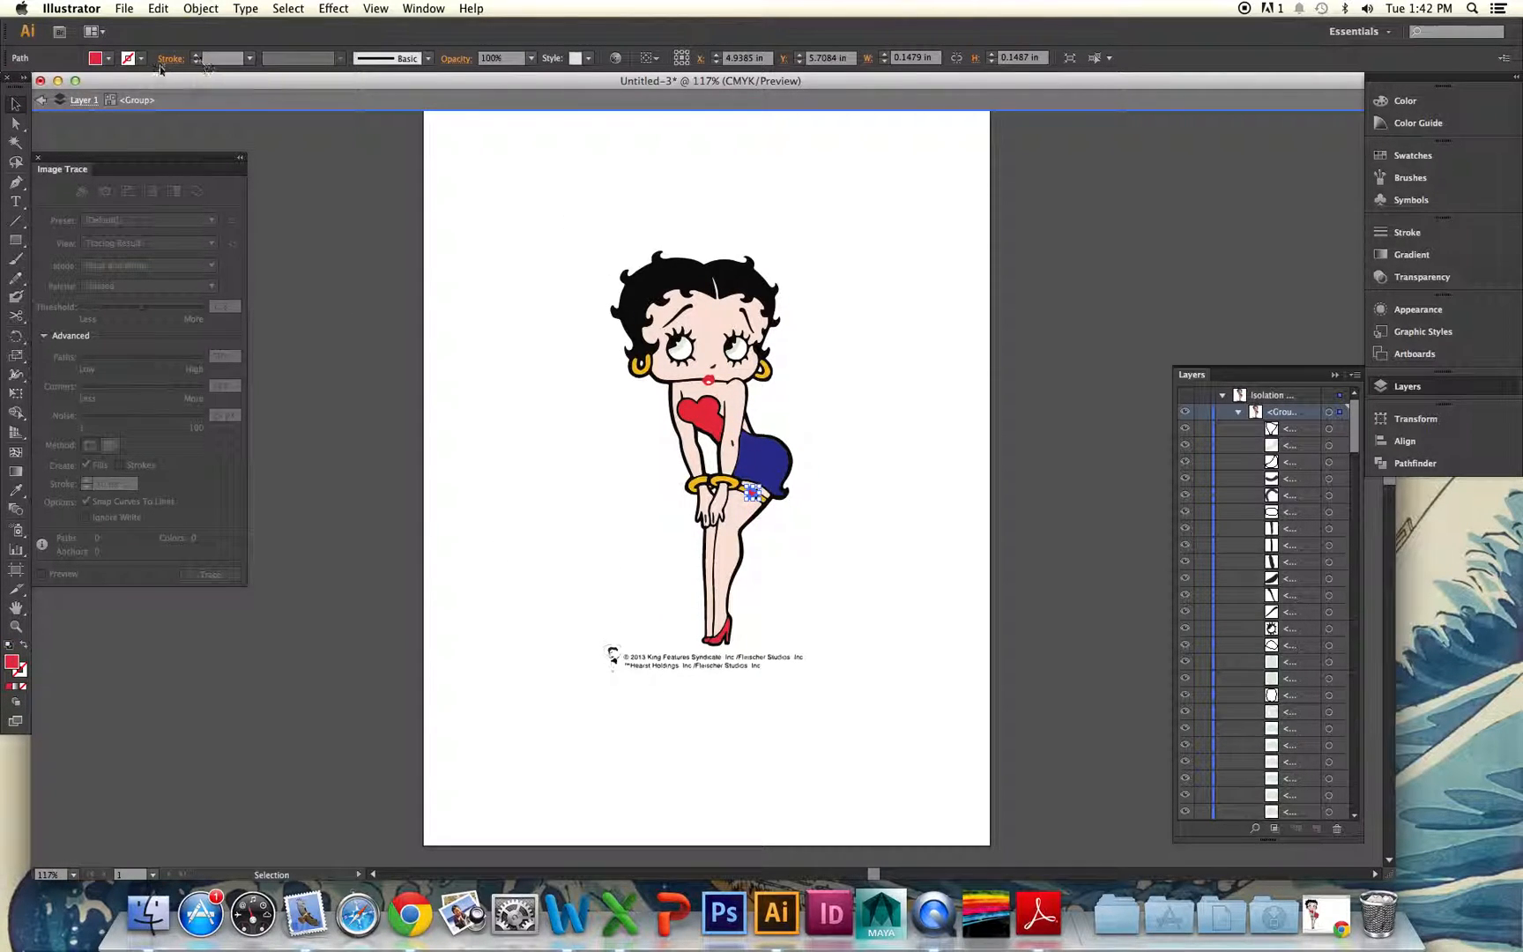
pyautogui.click(97, 58)
pyautogui.click(100, 86)
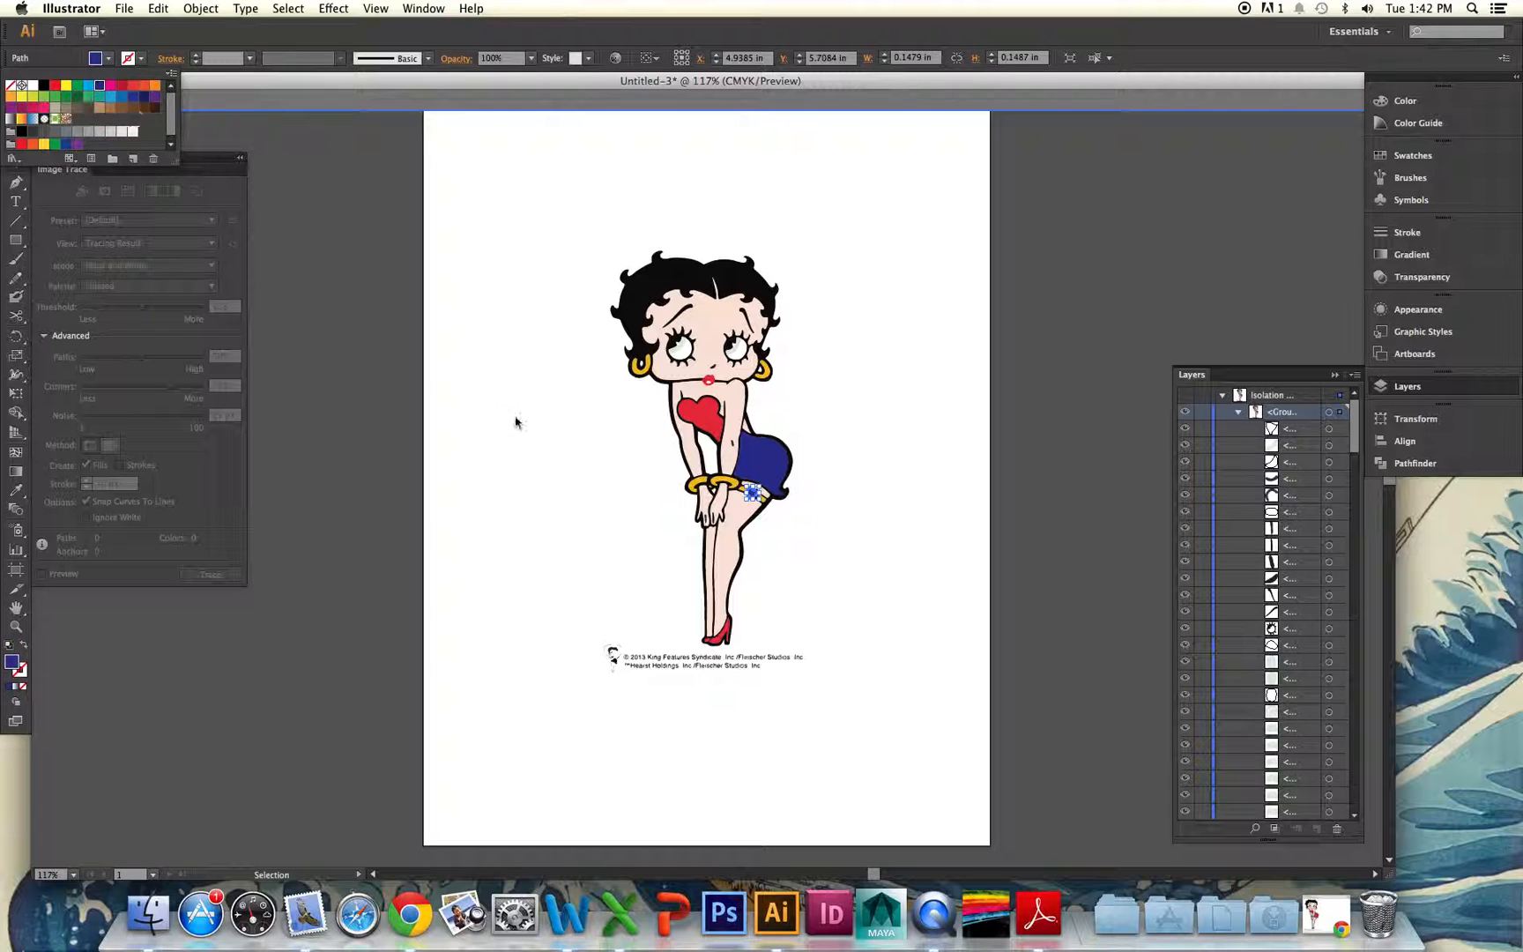
pyautogui.click(516, 421)
pyautogui.click(602, 442)
# Recolor the red heart-shaped bodice dark blue and leave the group's isolation mode
pyautogui.click(697, 420)
pyautogui.click(697, 420)
pyautogui.click(97, 58)
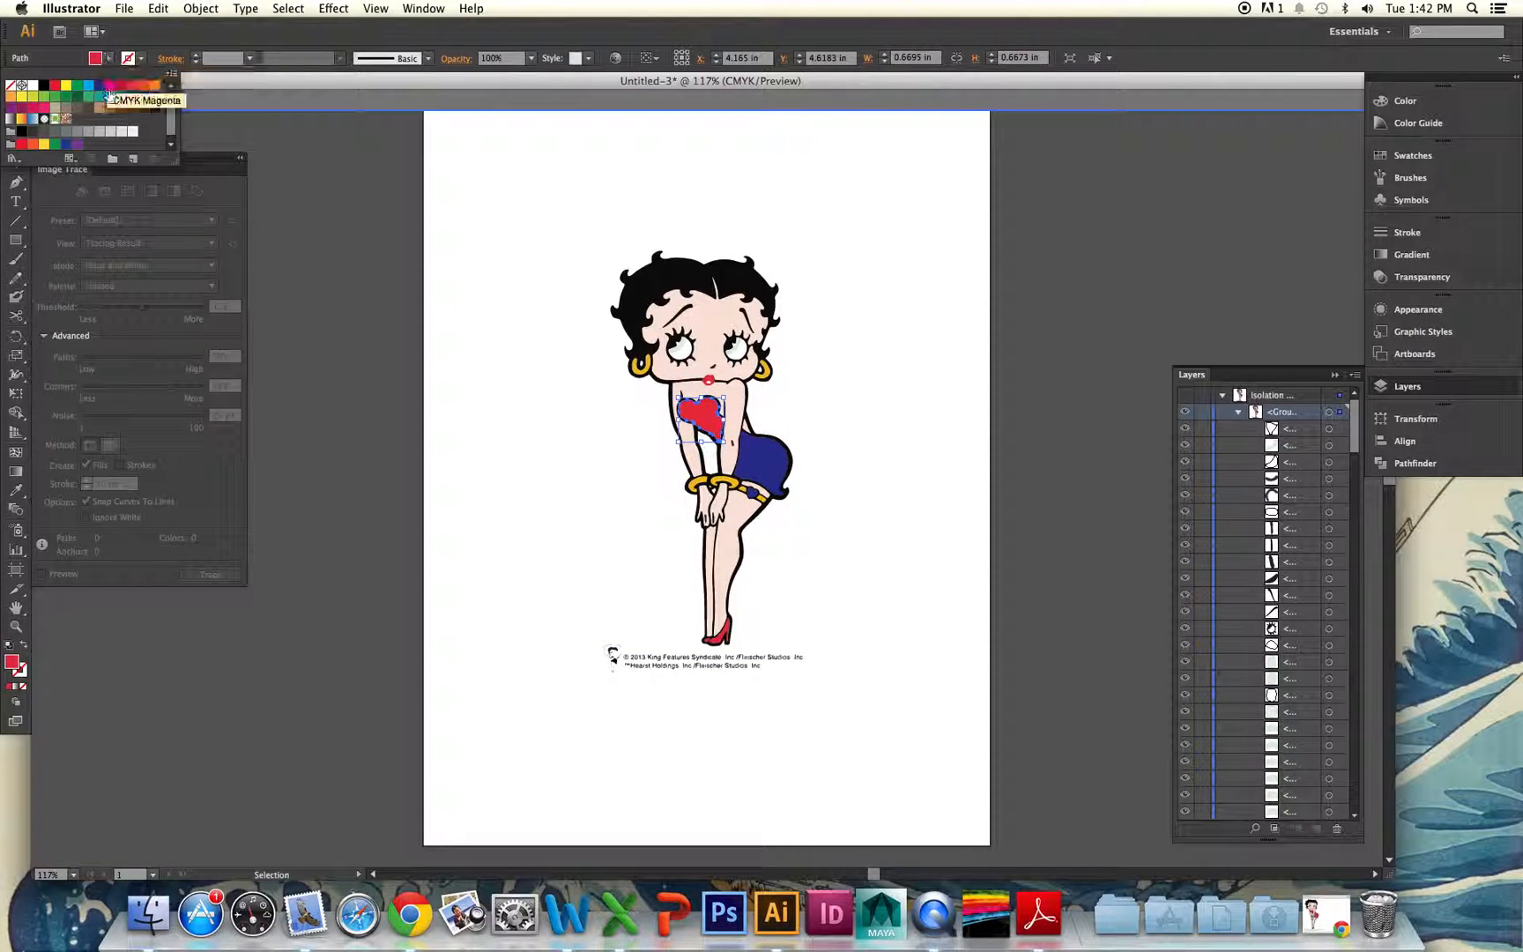
pyautogui.click(100, 86)
pyautogui.click(304, 391)
pyautogui.click(434, 450)
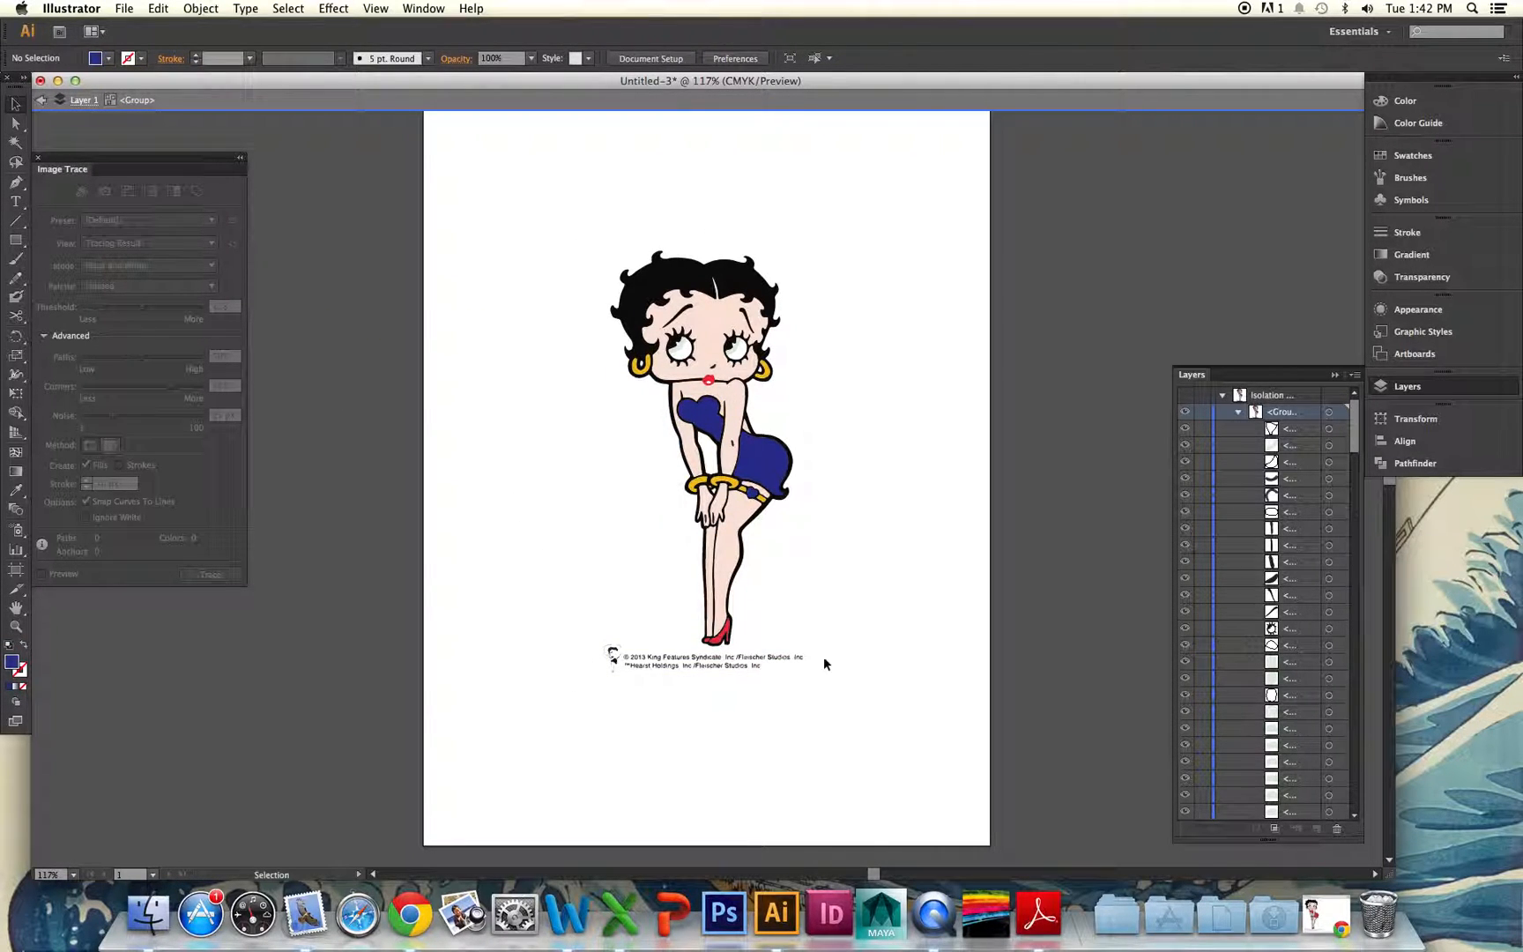
pyautogui.click(42, 101)
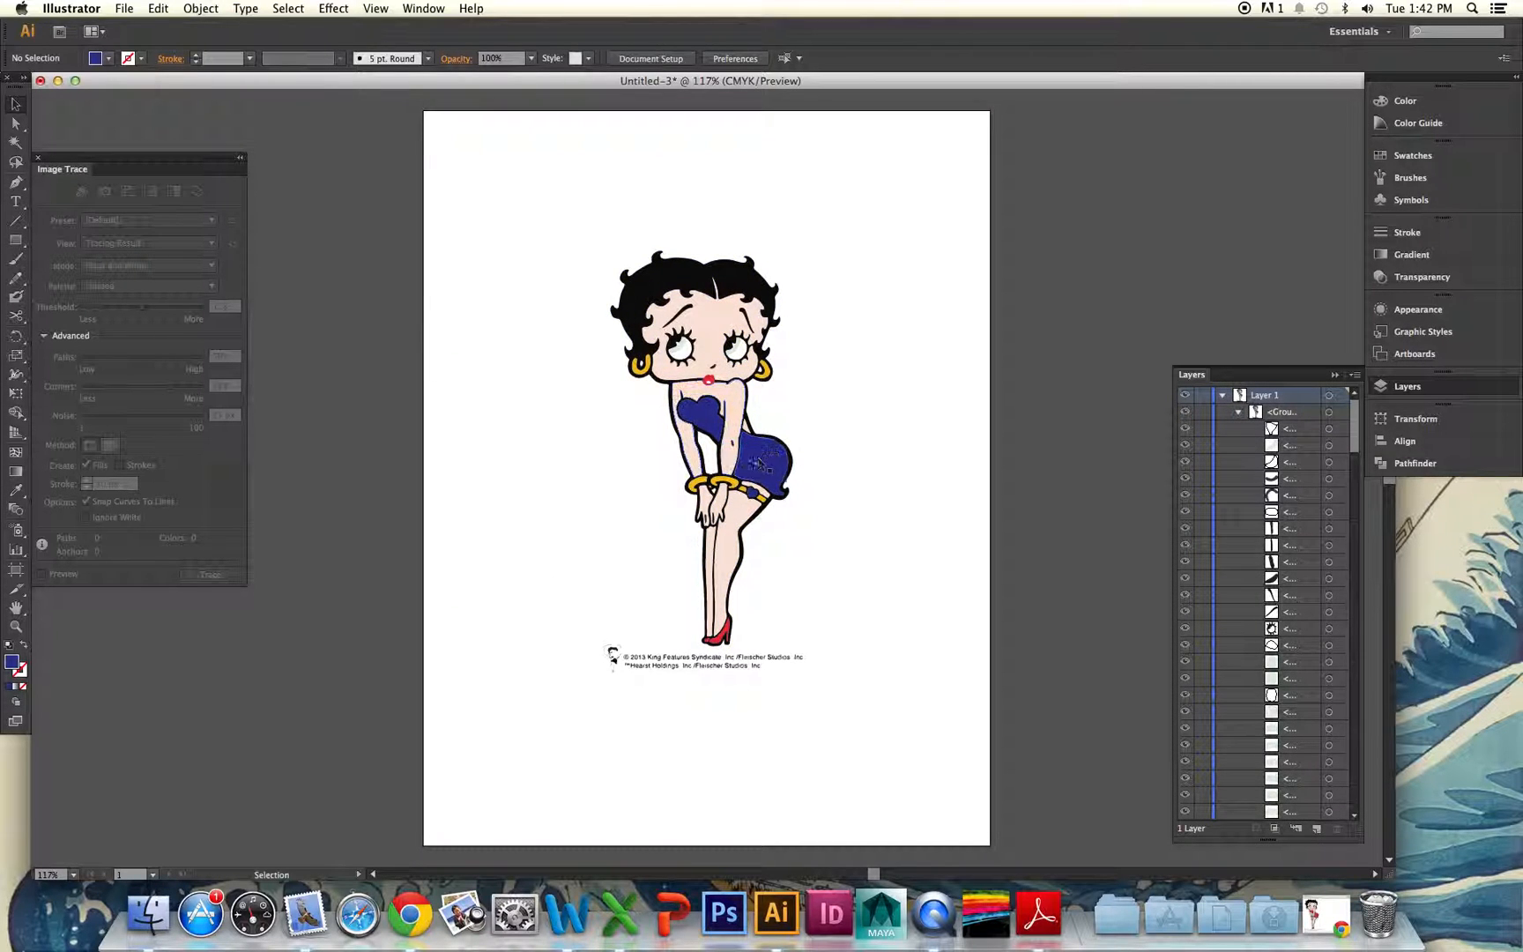
# Ungroup the traced artwork and move the blue skirt fill away from the figure
pyautogui.click(779, 504)
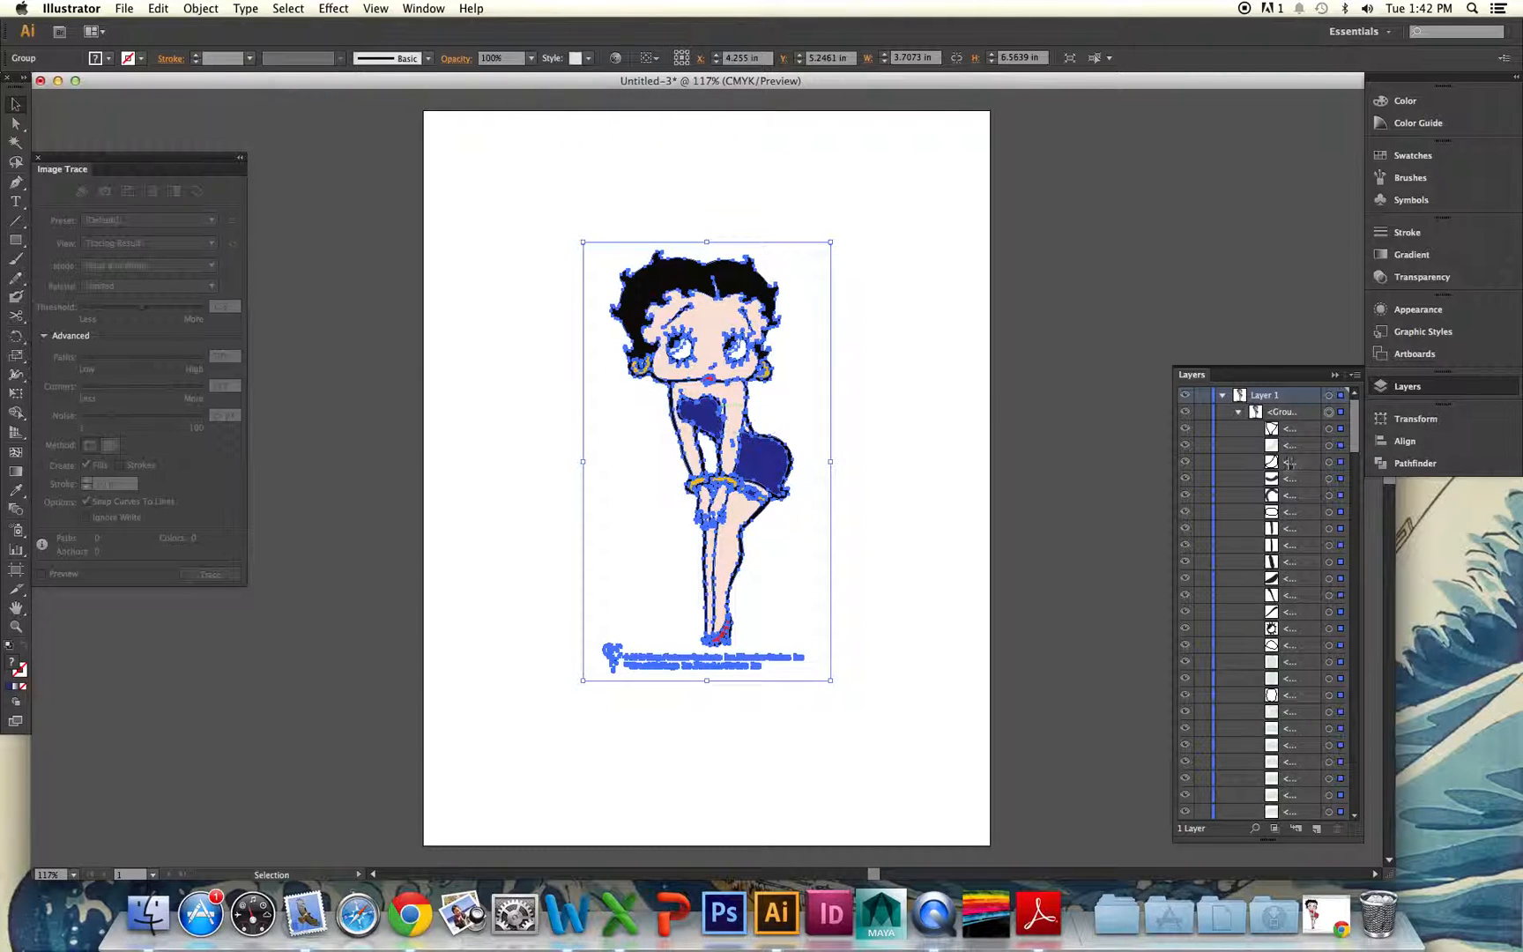
pyautogui.rightClick(714, 421)
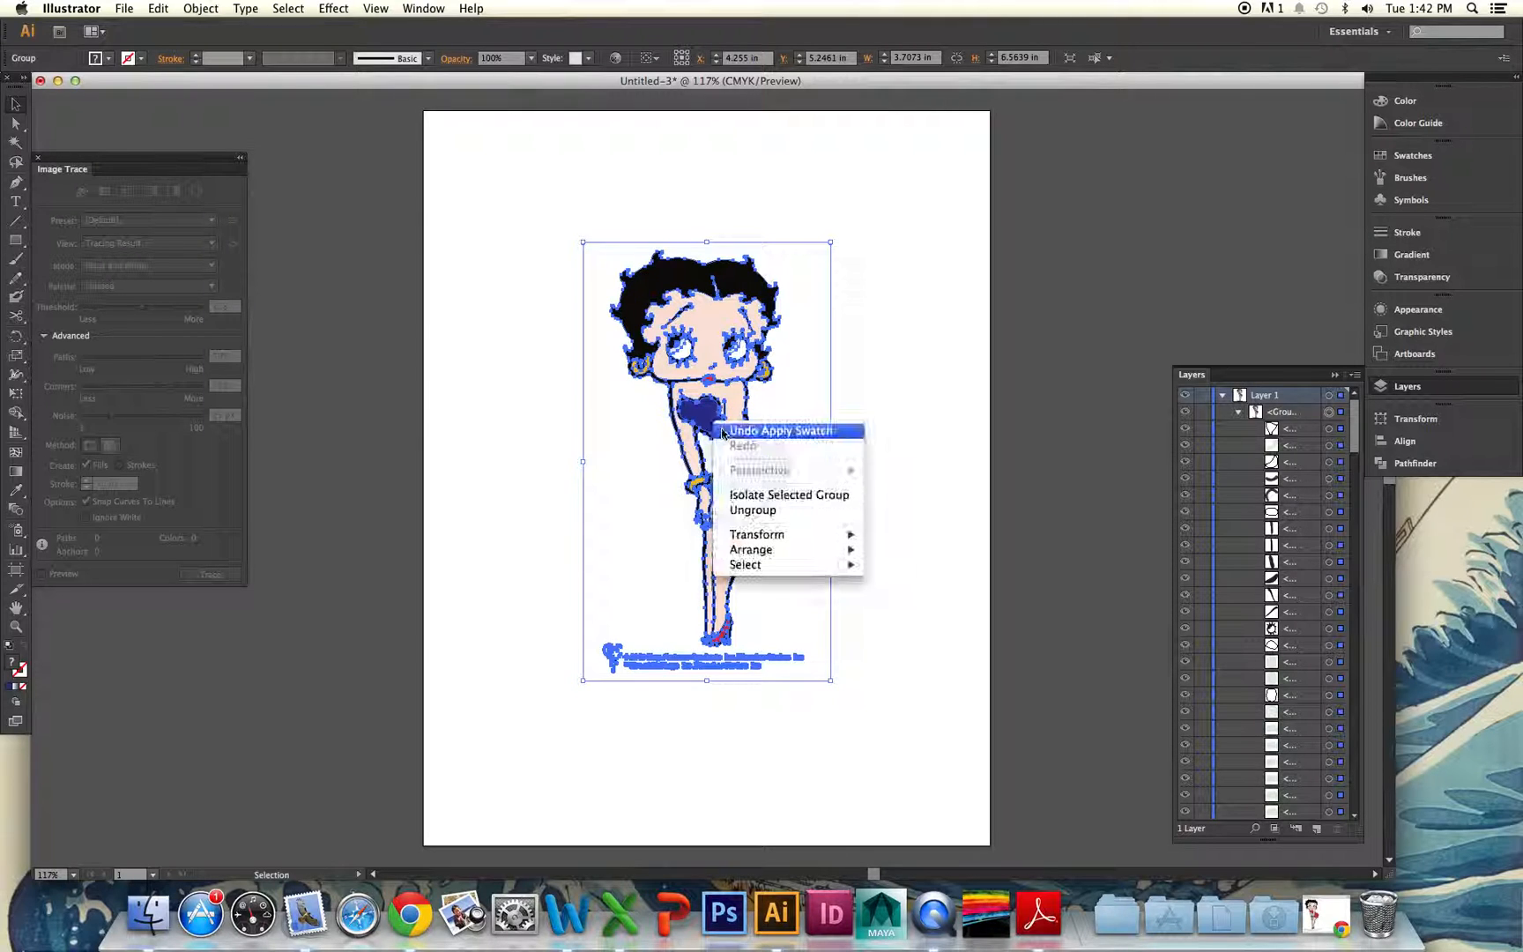
pyautogui.click(758, 511)
pyautogui.click(846, 498)
pyautogui.moveTo(783, 469); pyautogui.dragTo(850, 463)
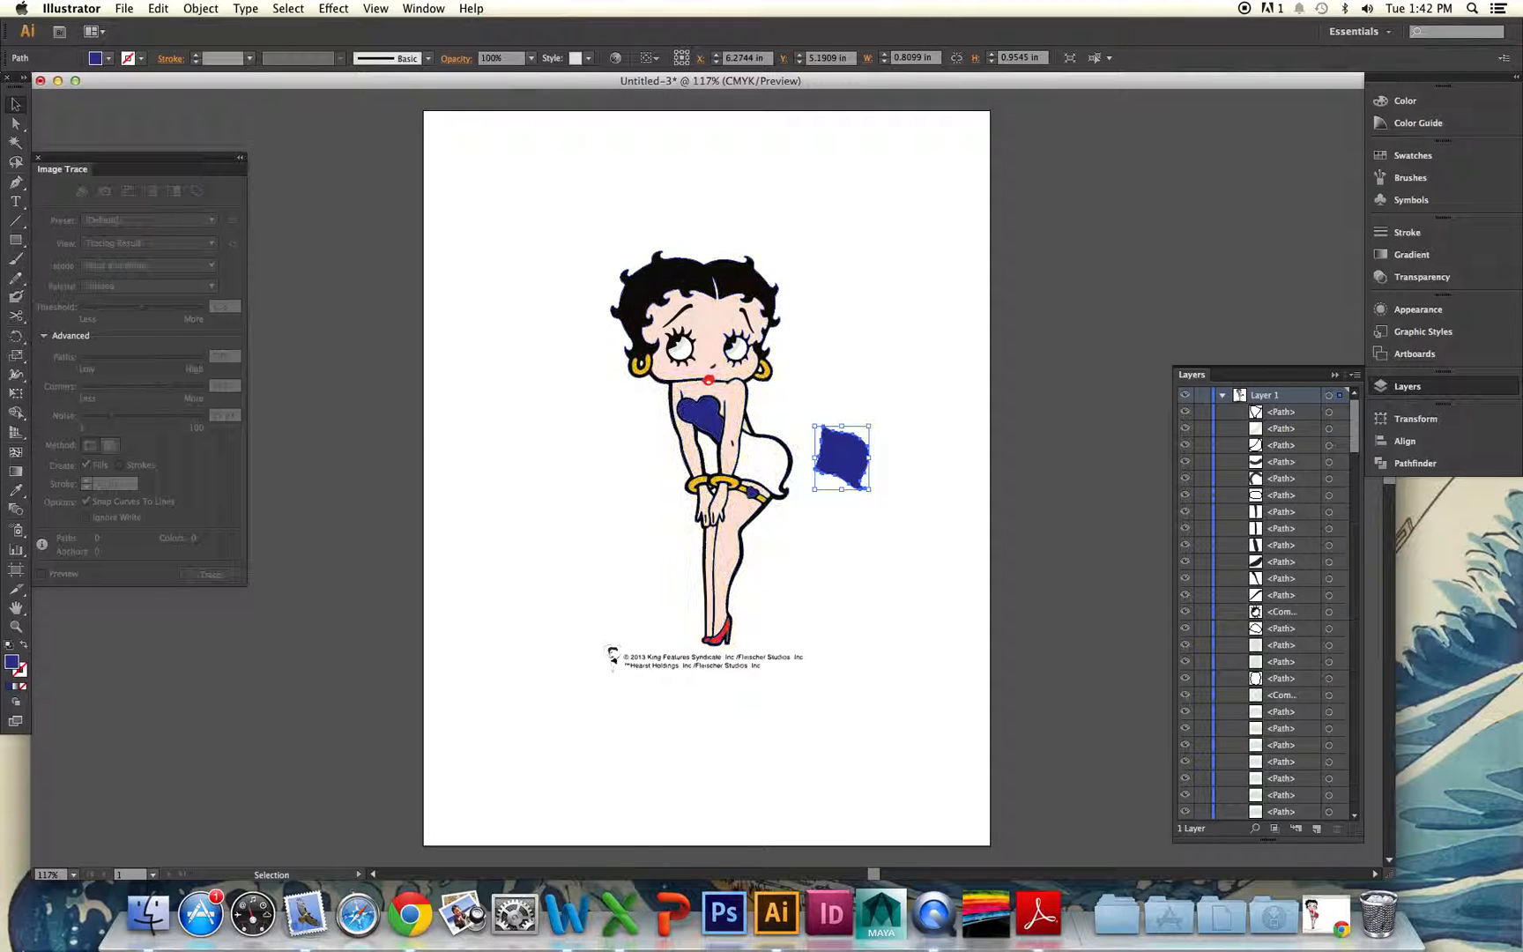
# Undo the skirt move and the ungrouping so the paths are one group again
pyautogui.press('super+z')
pyautogui.click(895, 650)
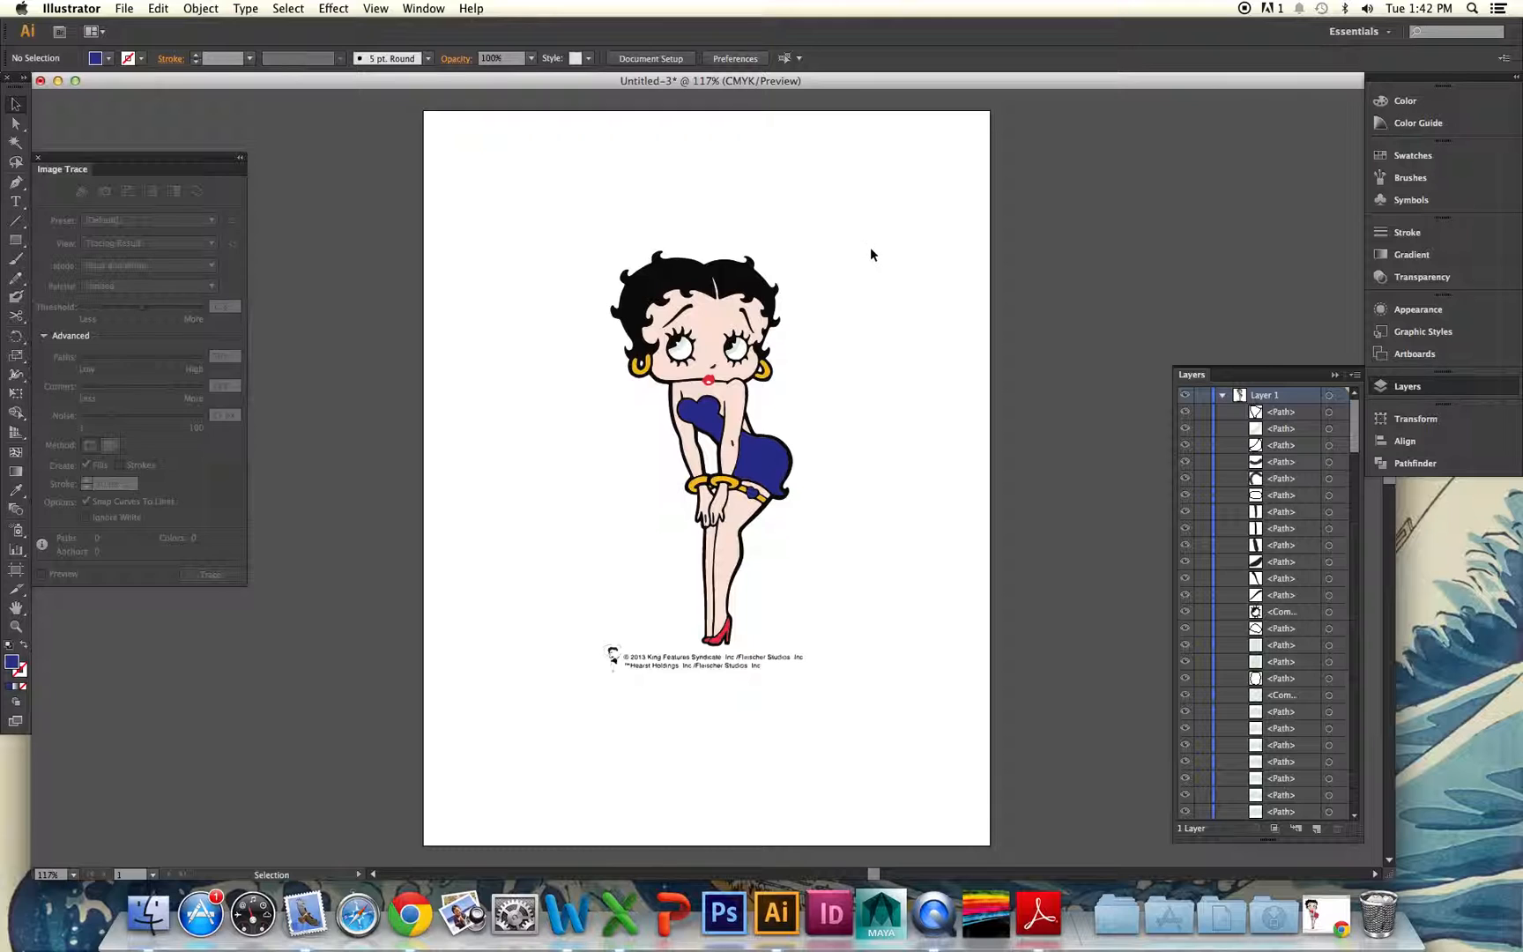
pyautogui.press('a')
pyautogui.press('super+z')
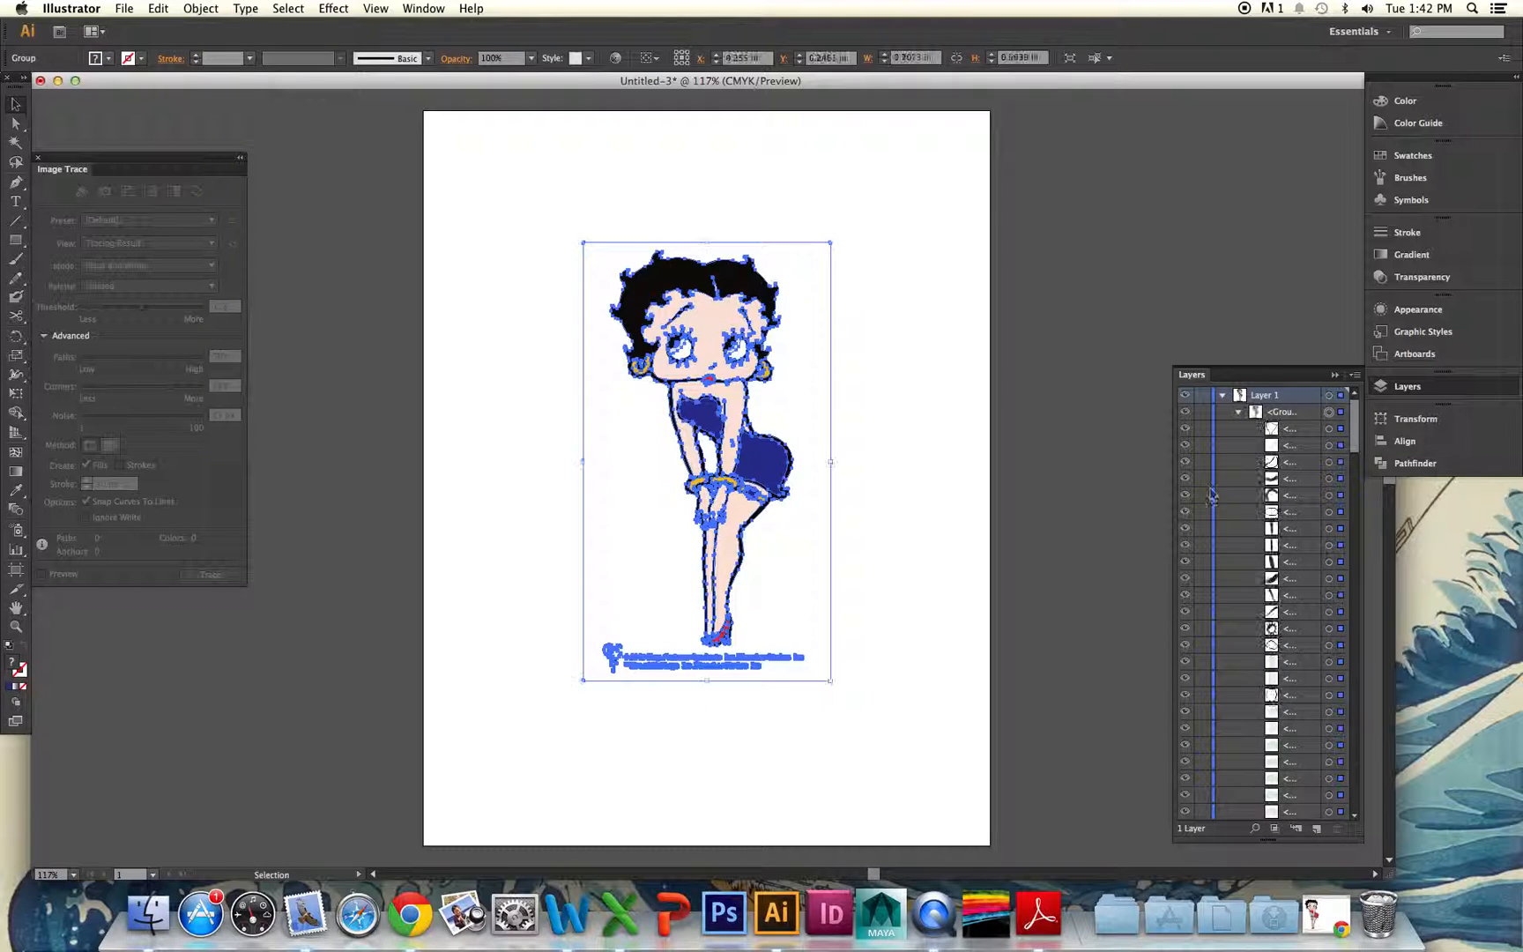
# Collapse the group under Layer 1, move the entire artwork as one object, undo the move, and expand the group again
pyautogui.click(1241, 413)
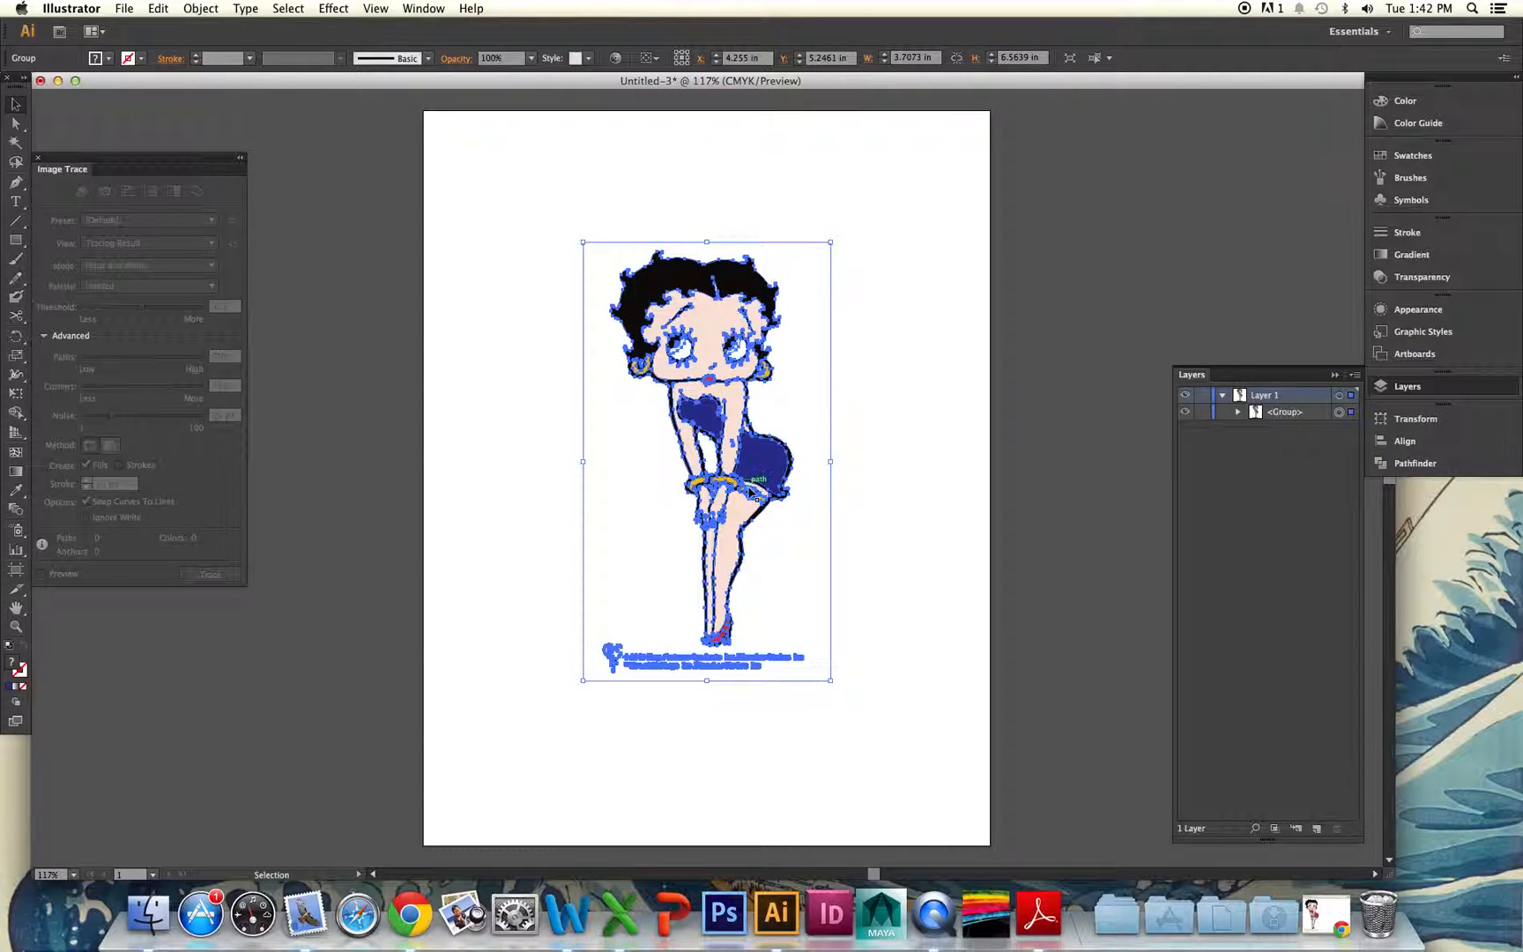
pyautogui.moveTo(752, 485); pyautogui.dragTo(840, 371)
pyautogui.press('super+z')
pyautogui.click(1237, 412)
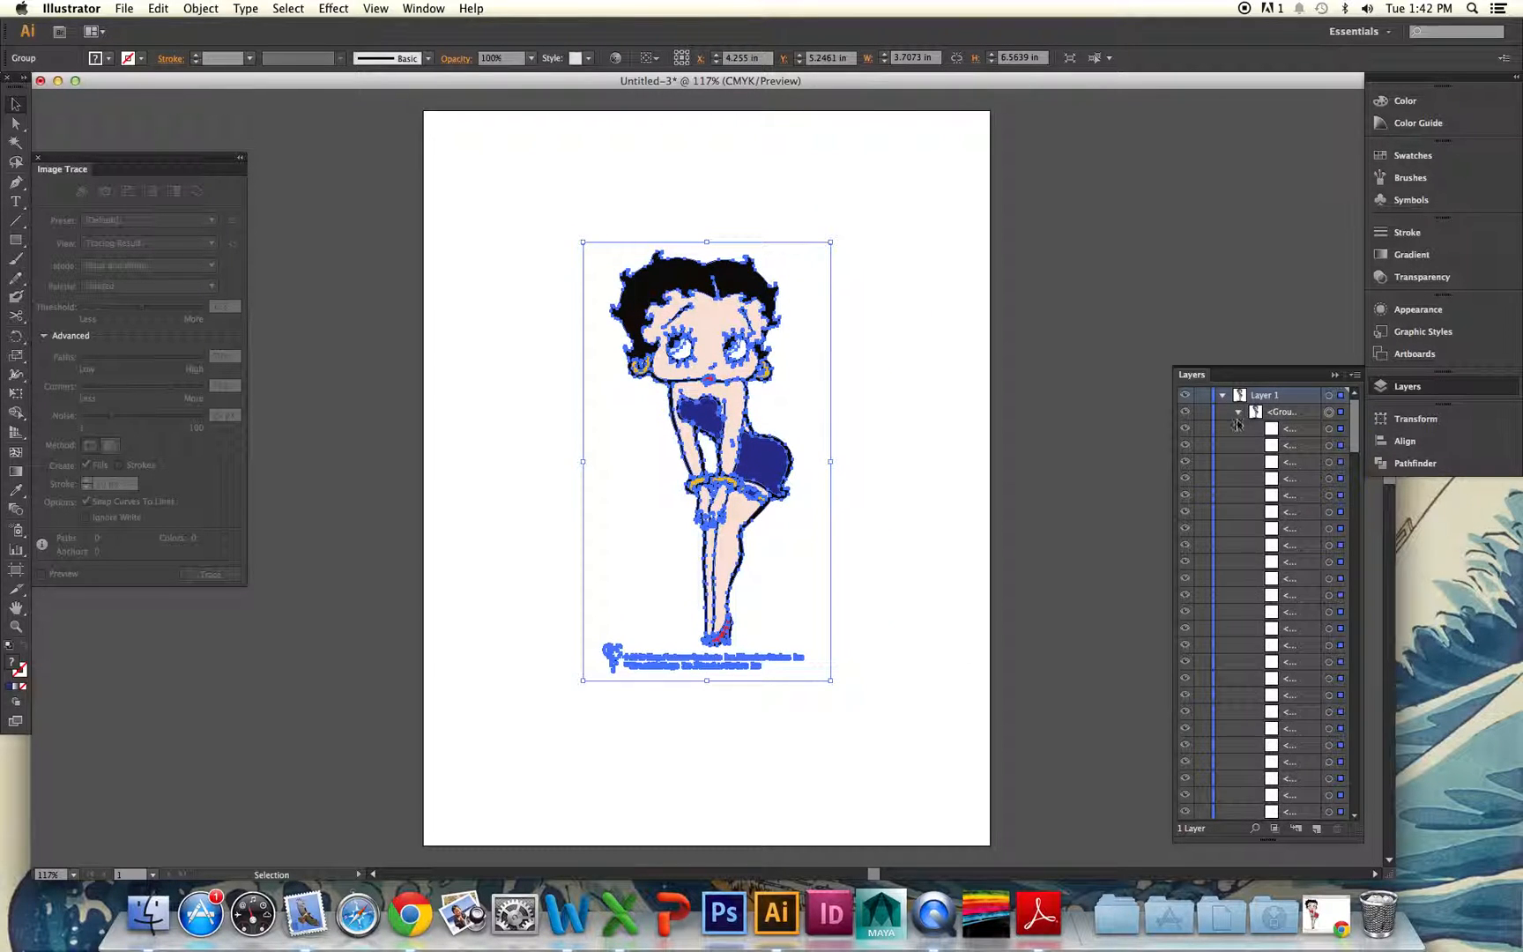
# Isolate the traced group and try to select the copyright caption's letter paths below the figure
pyautogui.click(721, 677)
pyautogui.doubleClick(714, 667)
pyautogui.click(676, 661)
pyautogui.click(676, 660)
pyautogui.click(653, 659)
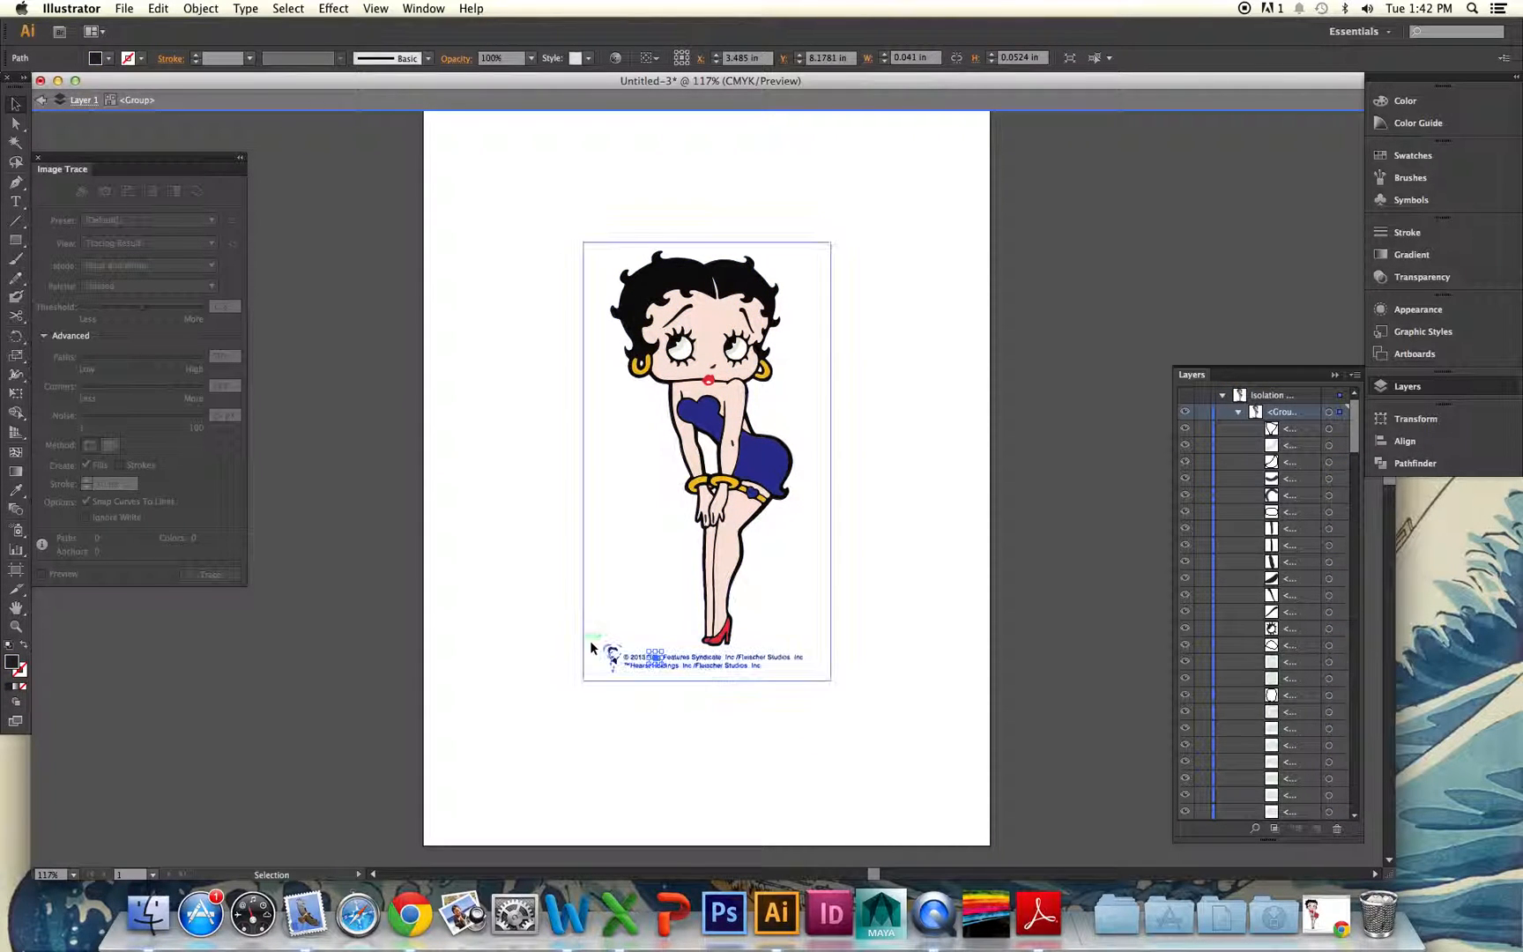
pyautogui.moveTo(597, 636); pyautogui.dragTo(670, 702)
pyautogui.click(698, 716)
# Look through the group's list of paths and enlarge the artwork to 200% to examine the caption
pyautogui.scroll(-1, 1302, 640)
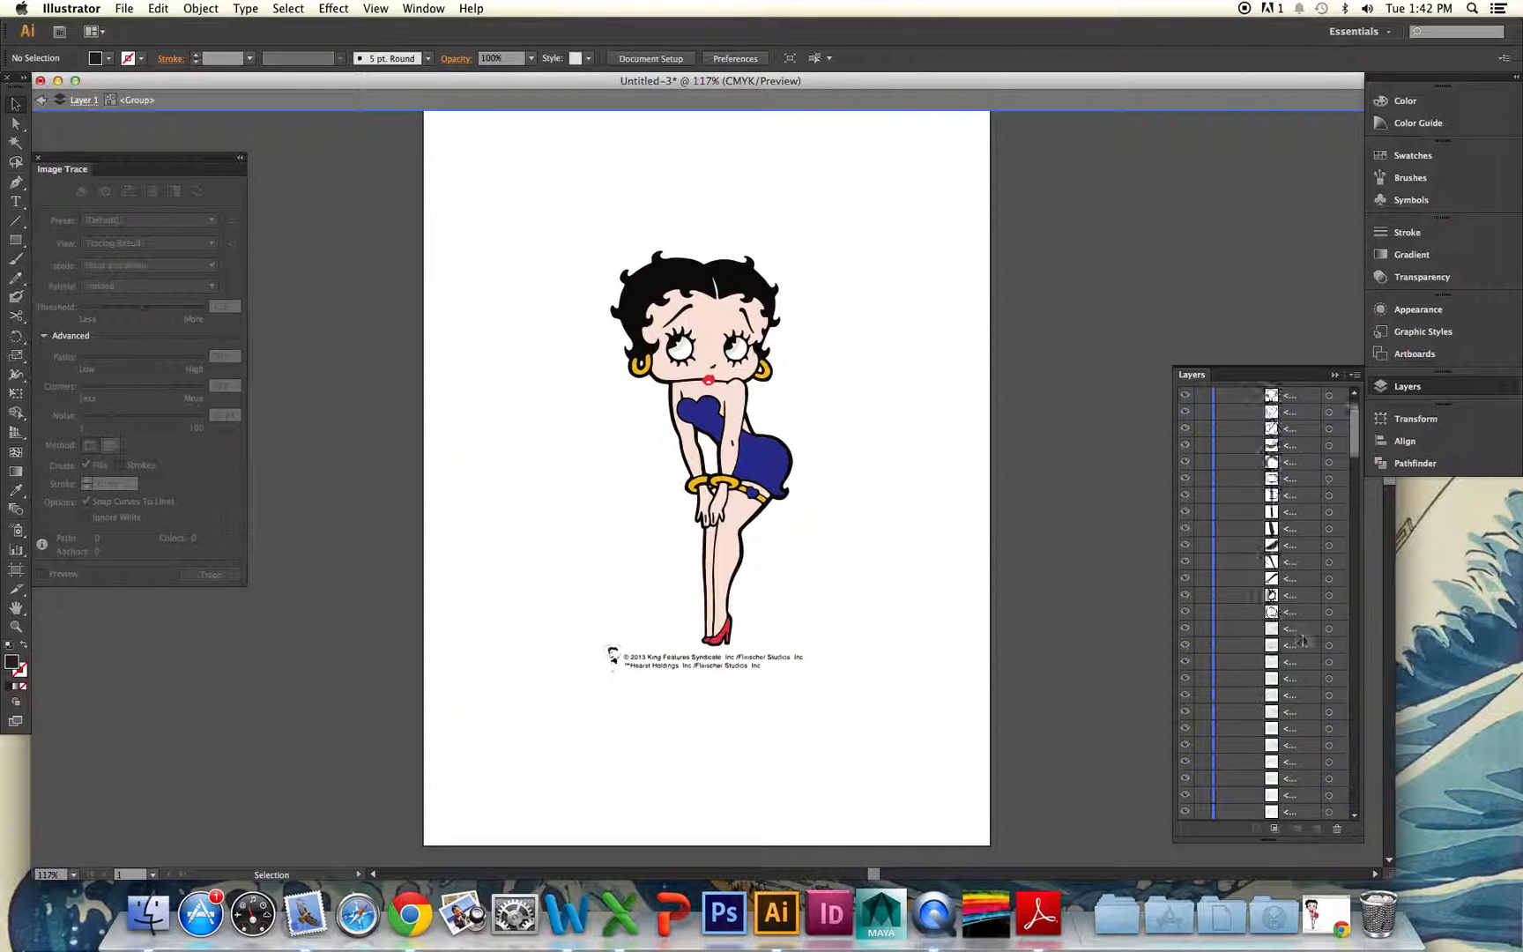
pyautogui.scroll(-10, 1303, 640)
pyautogui.scroll(10, 1286, 599)
pyautogui.scroll(10, 956, 661)
pyautogui.press('super+equal')
pyautogui.press('super+equal')
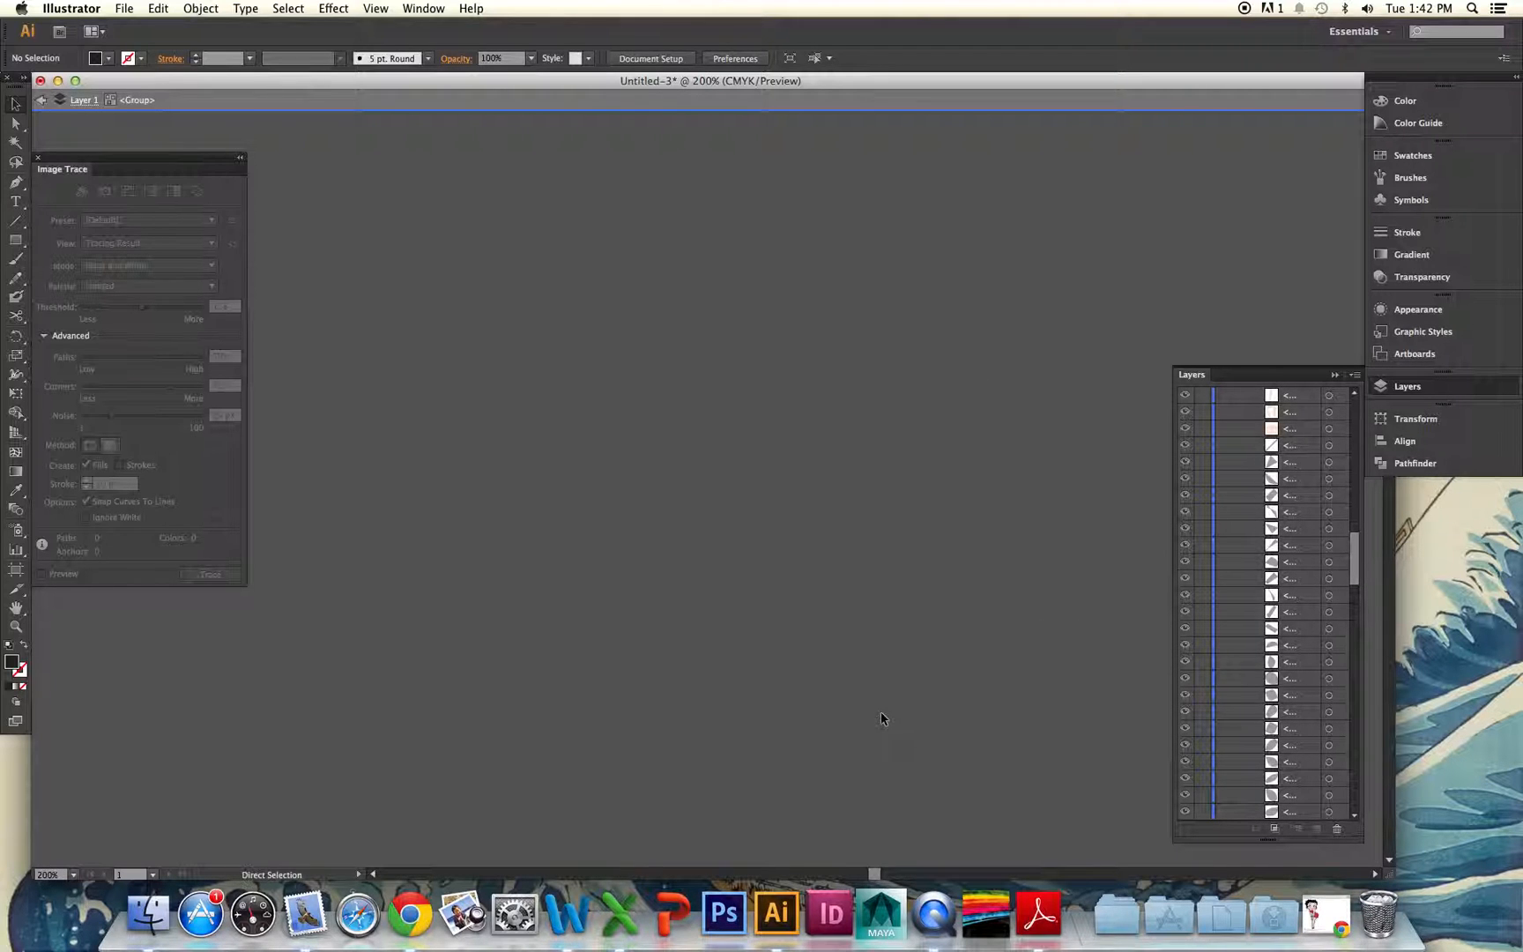
pyautogui.press('super+1')
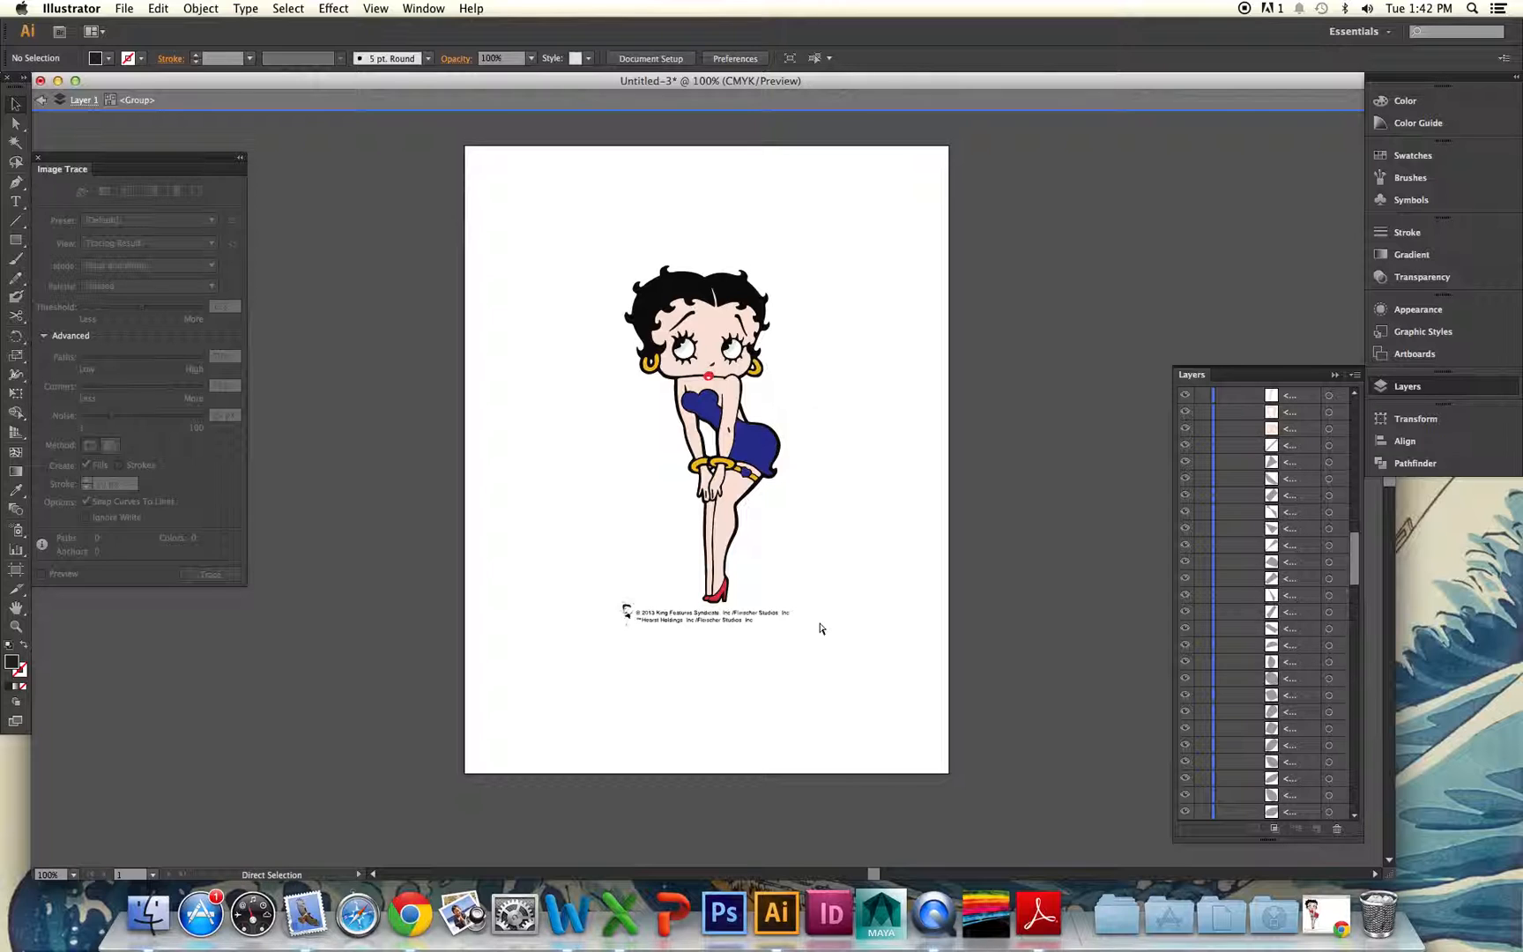
pyautogui.press('super+equal')
pyautogui.press('super+equal')
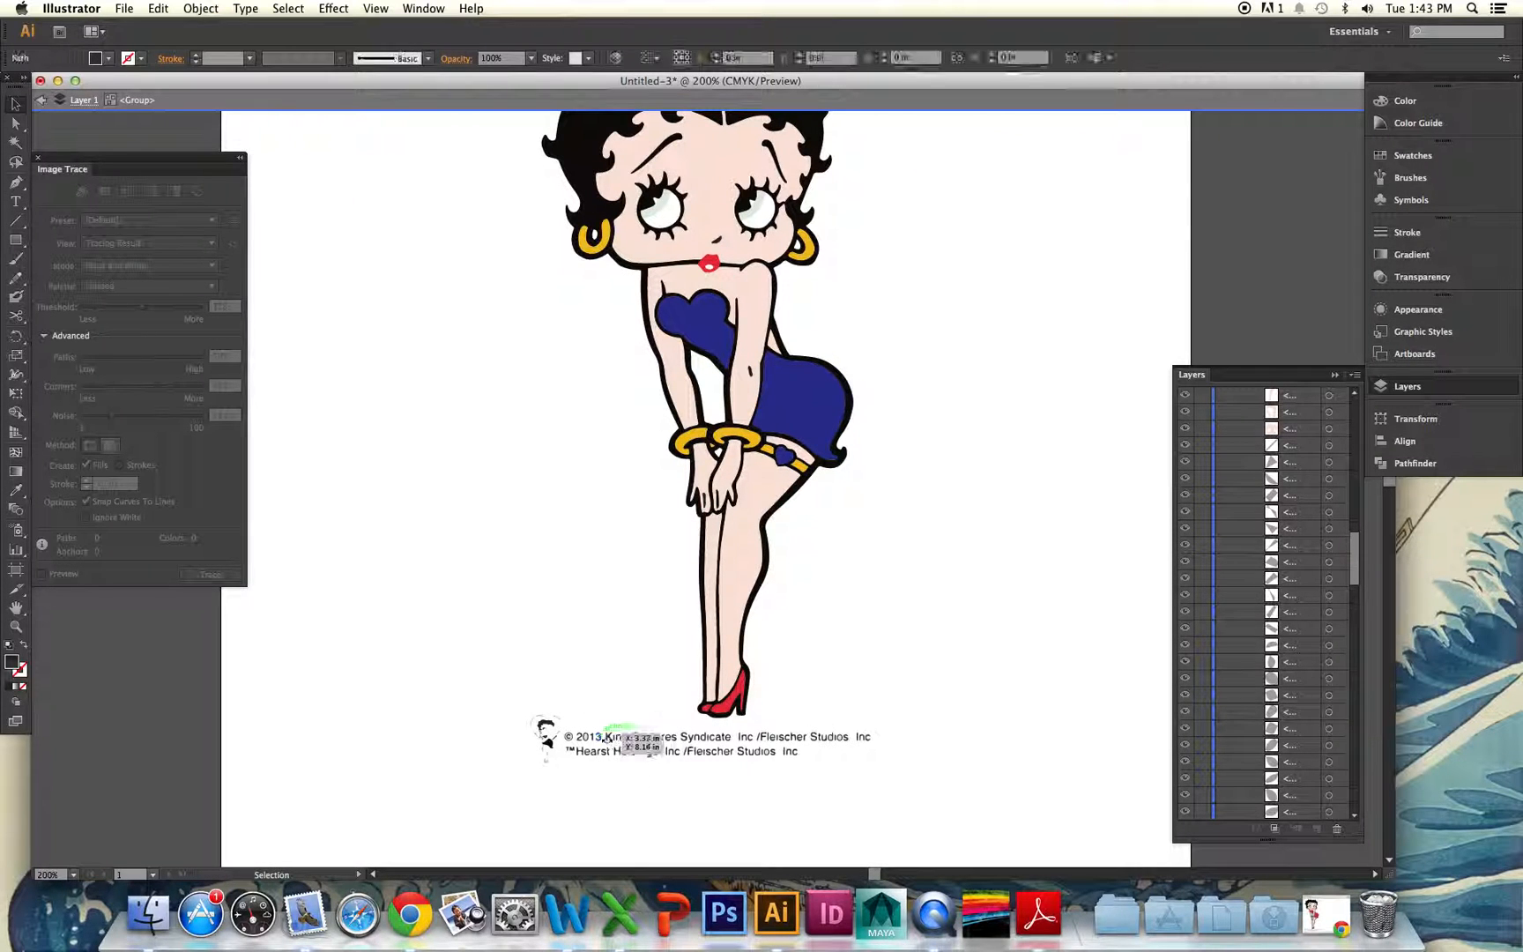
# Try to select the whole copyright caption with a selection box, isolating the traced group again
pyautogui.moveTo(951, 763); pyautogui.dragTo(472, 738)
pyautogui.click(833, 668)
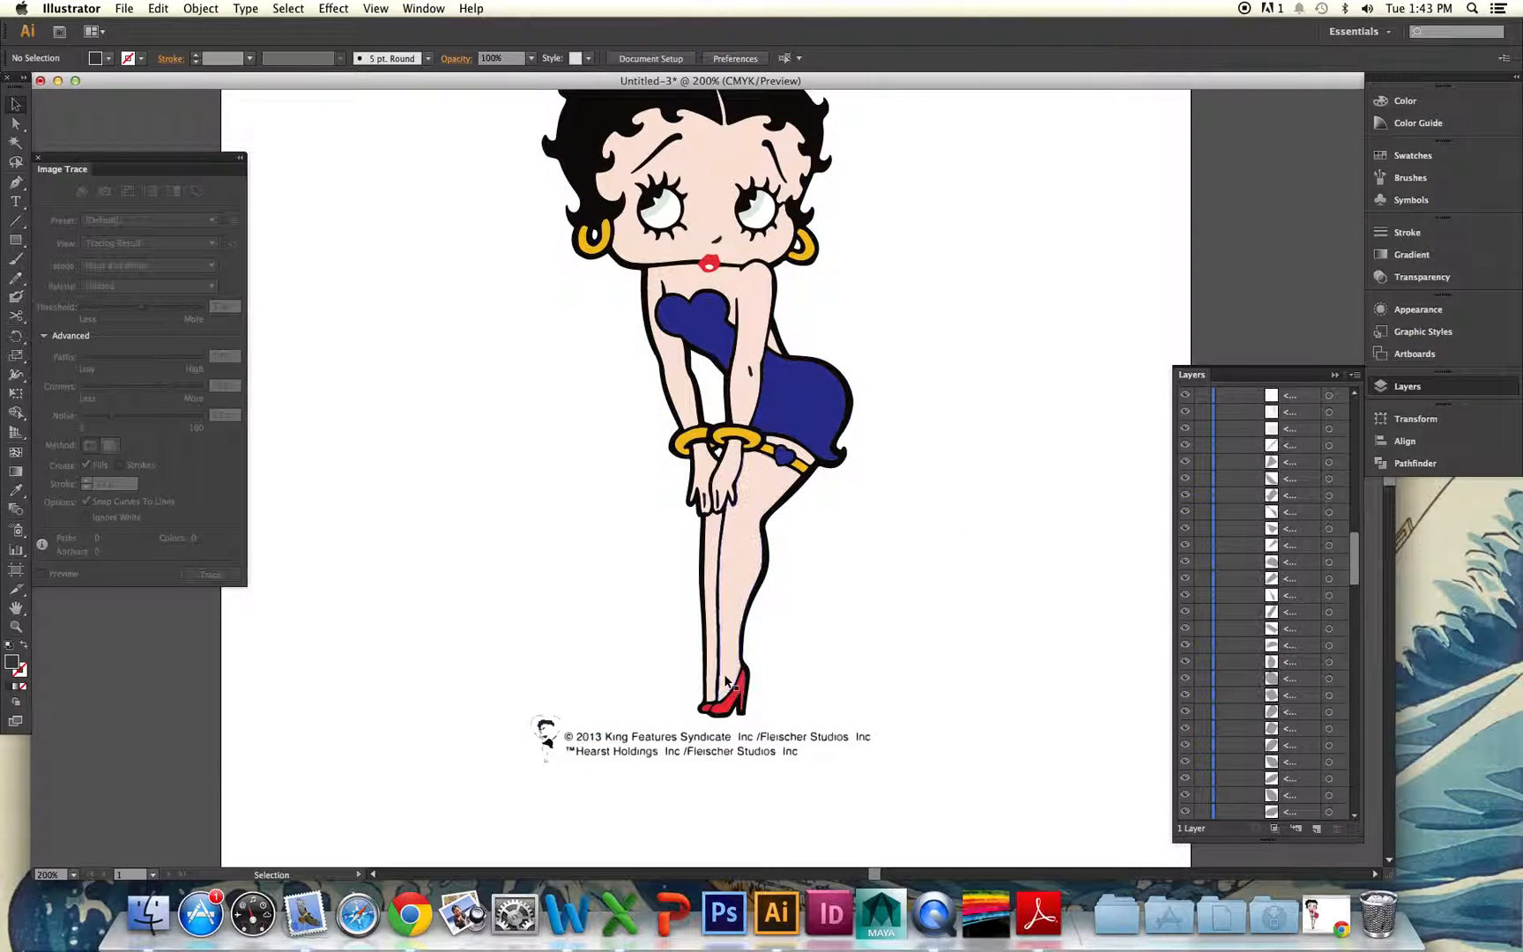
pyautogui.doubleClick(740, 703)
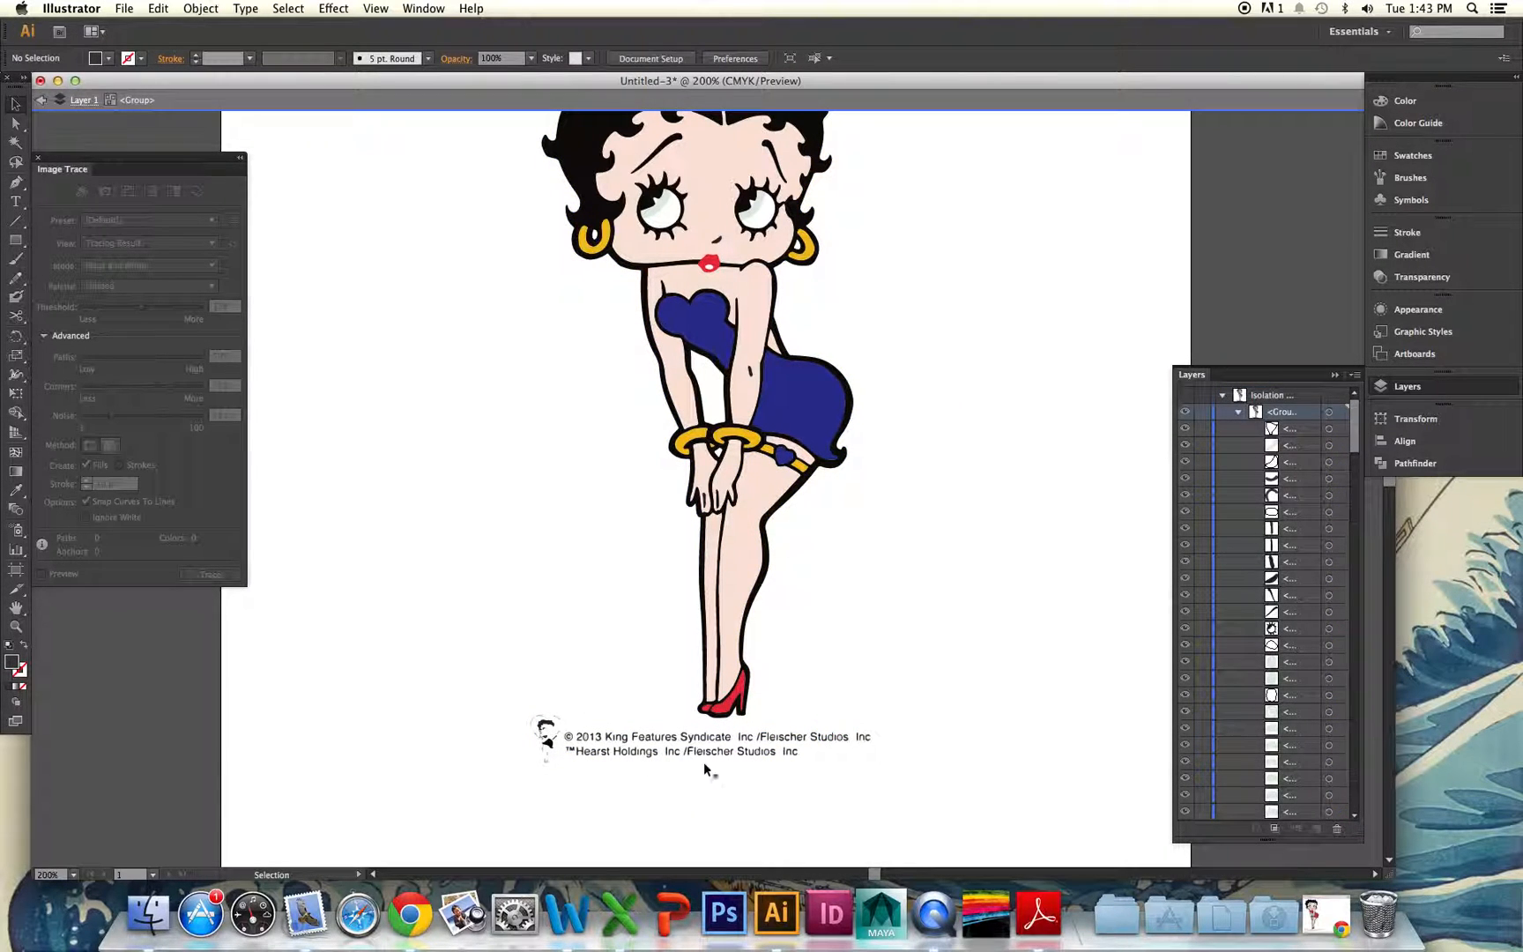
pyautogui.moveTo(844, 763); pyautogui.dragTo(523, 738)
pyautogui.click(604, 771)
# Delete the "s" of Fleischer and the "S" and "i" of Studios from the caption's second line
pyautogui.click(704, 750)
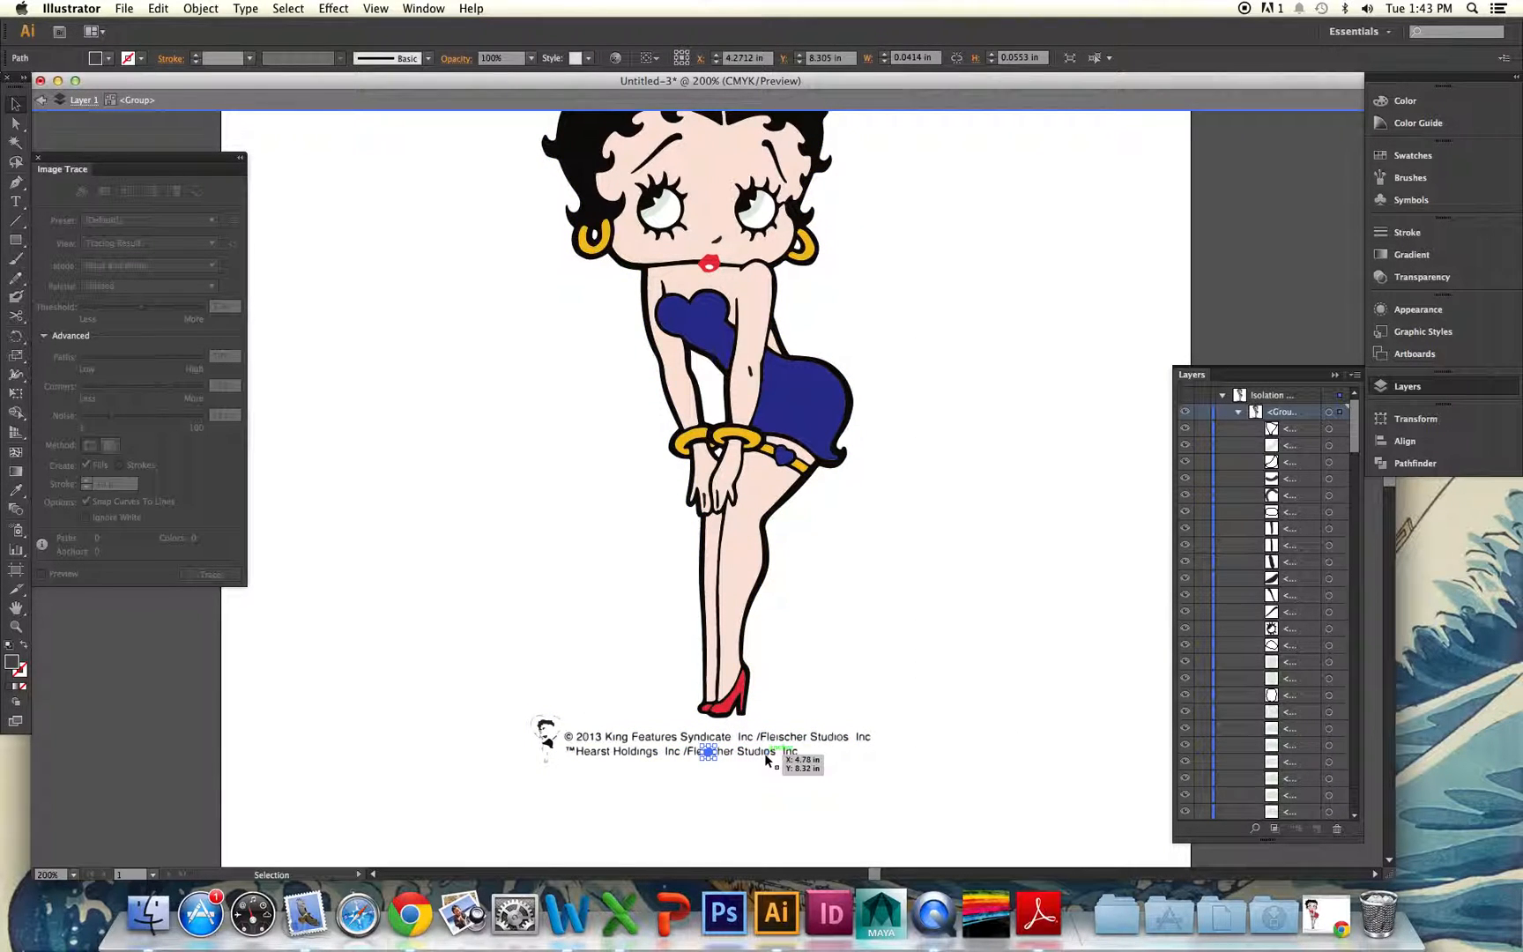
pyautogui.press('Delete')
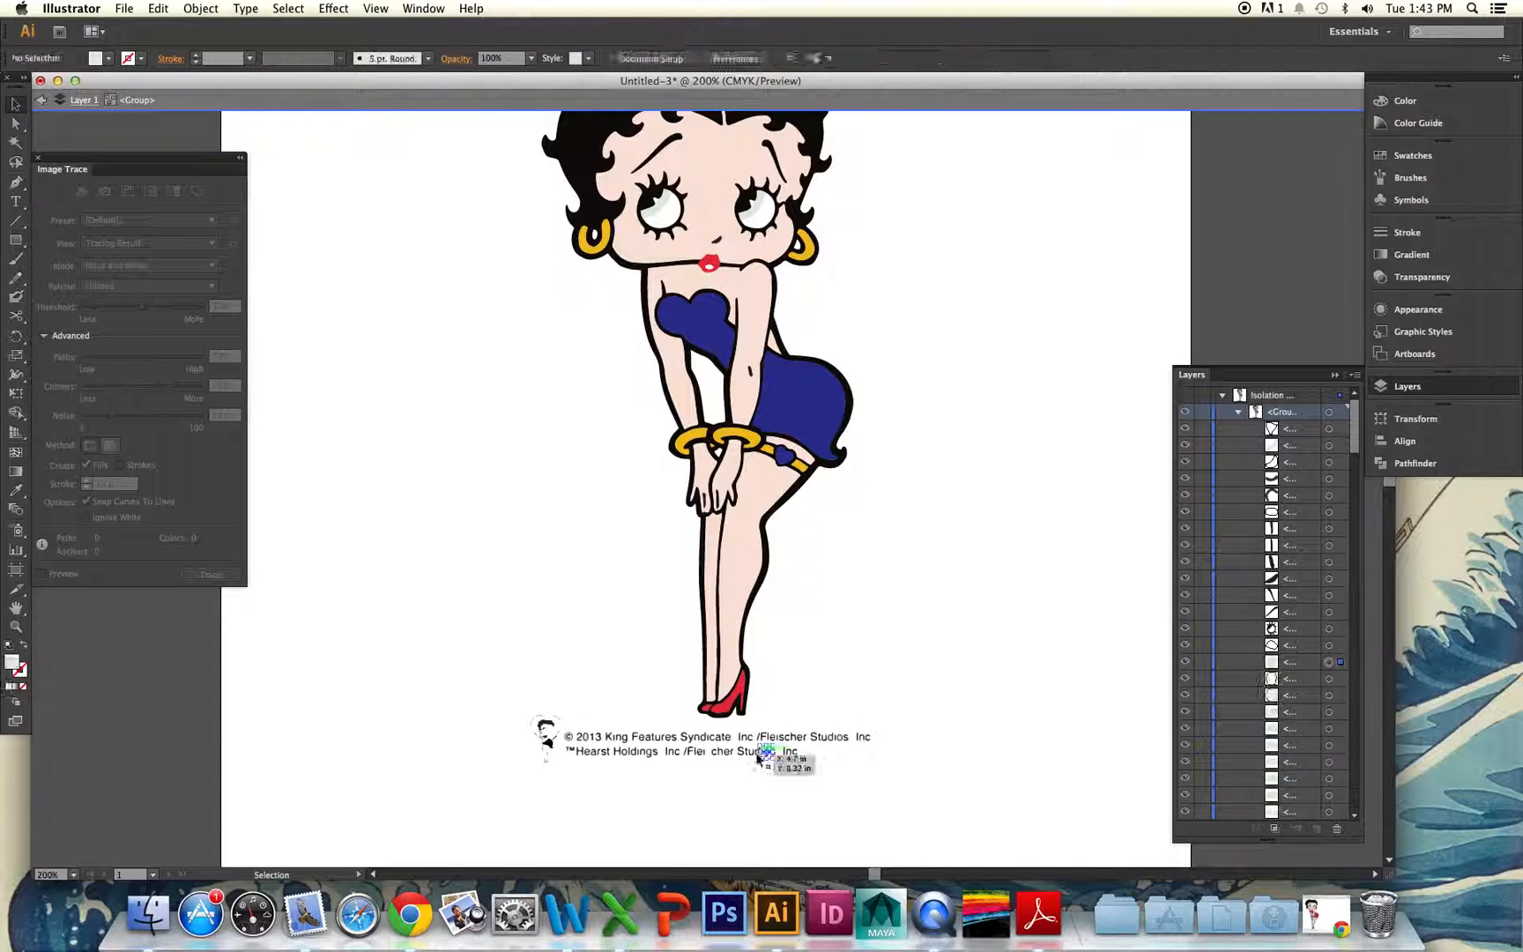
pyautogui.press('Delete')
pyautogui.click(764, 752)
pyautogui.press('Delete')
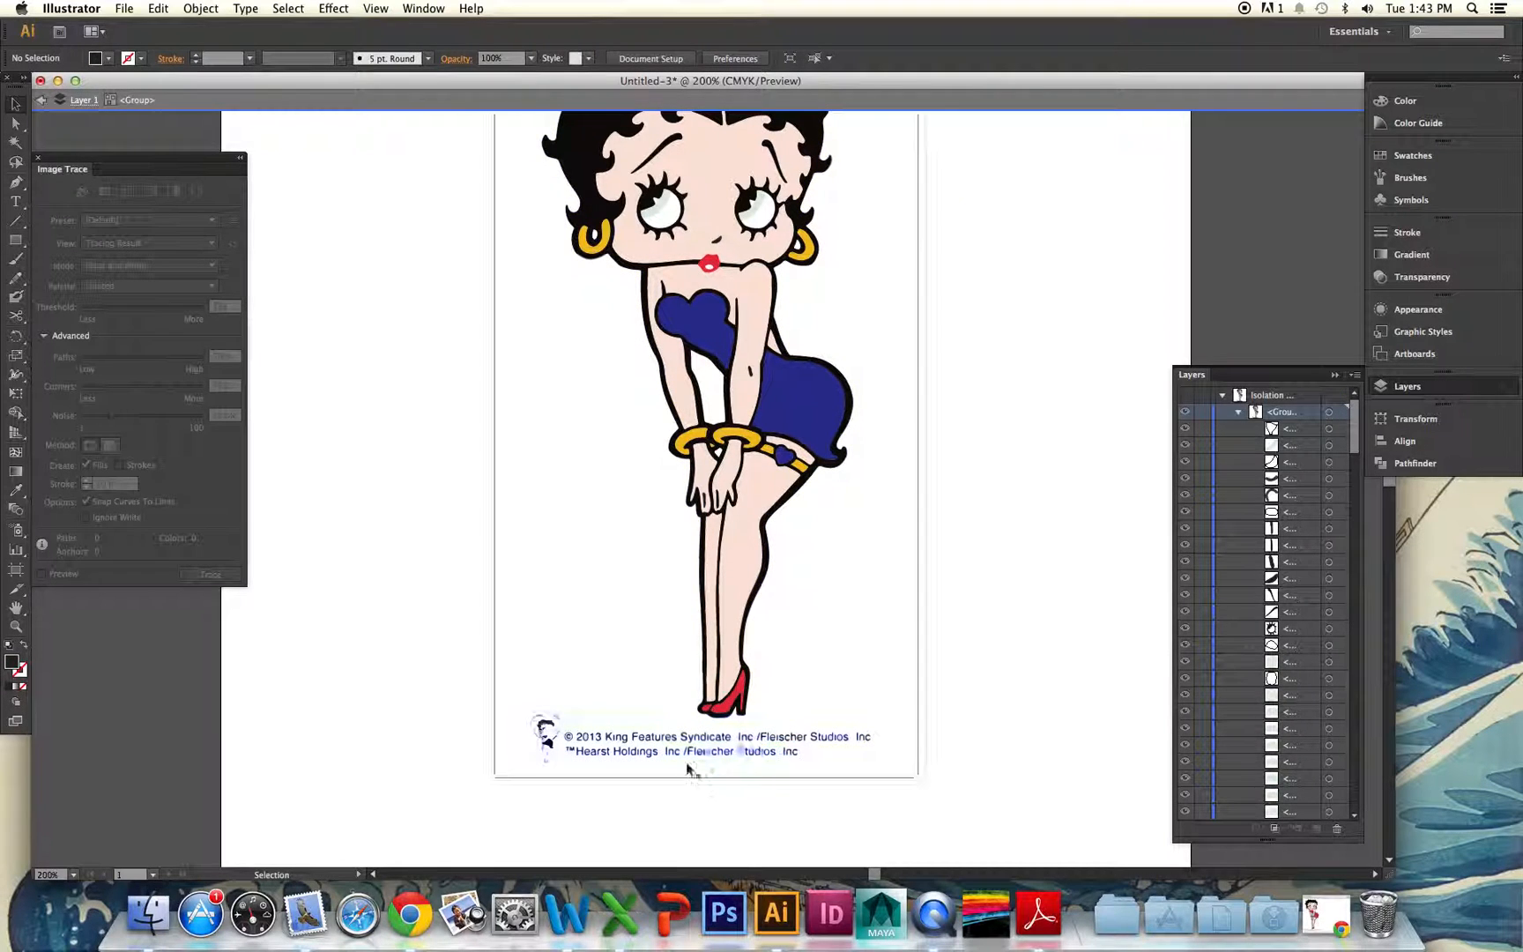
# Locate the caption's small figure among the group's paths and delete the nearby run of "t" letter paths
pyautogui.click(545, 738)
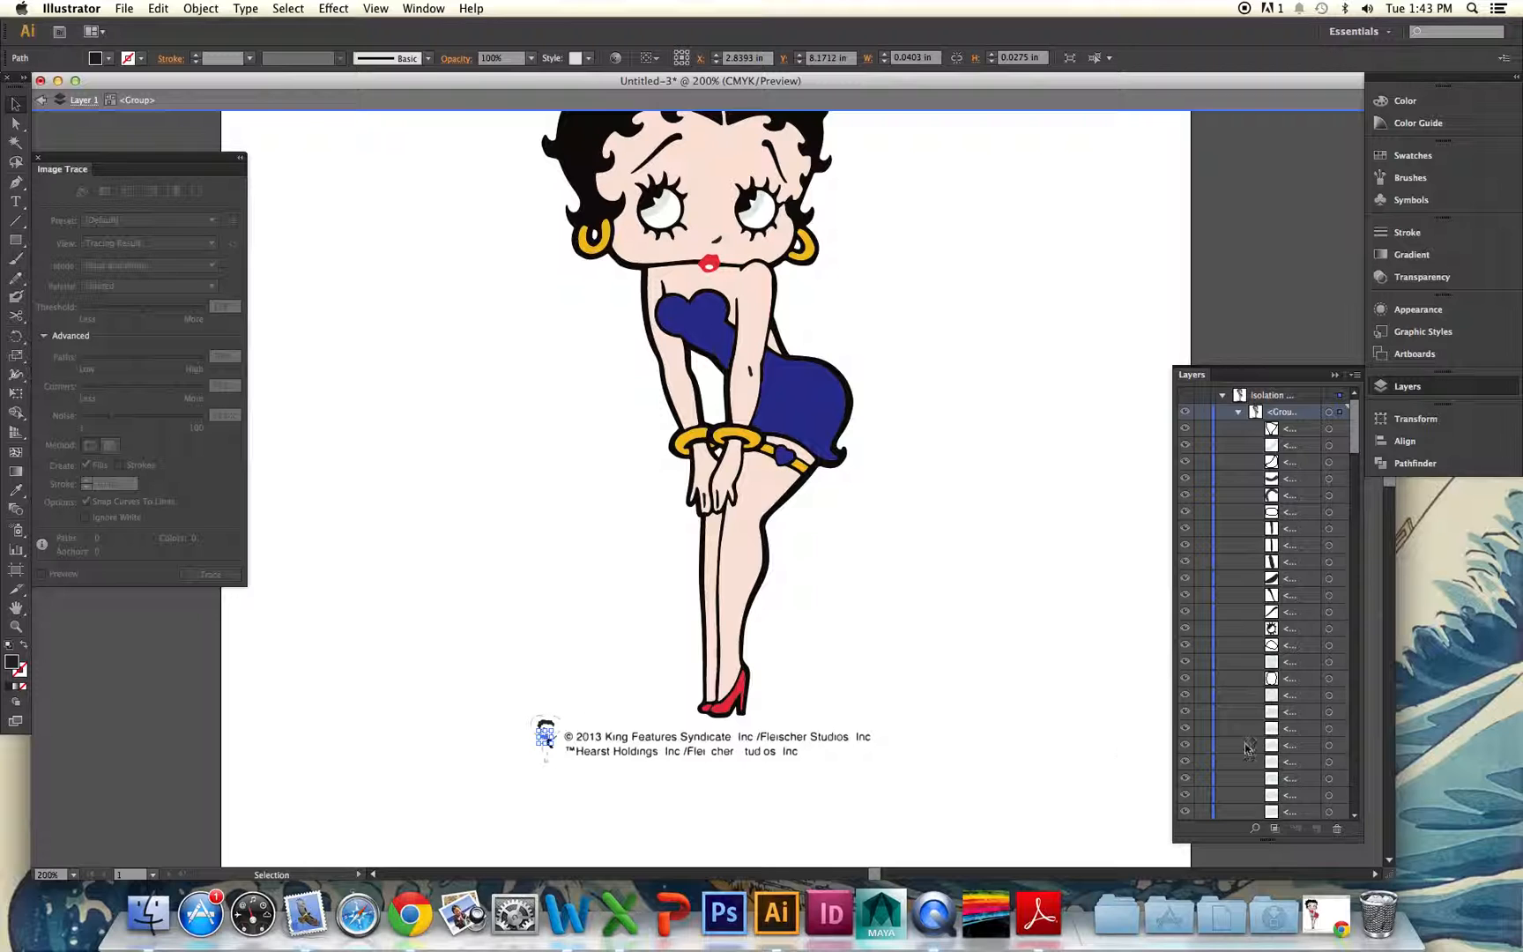
pyautogui.moveTo(1353, 436); pyautogui.dragTo(1352, 488)
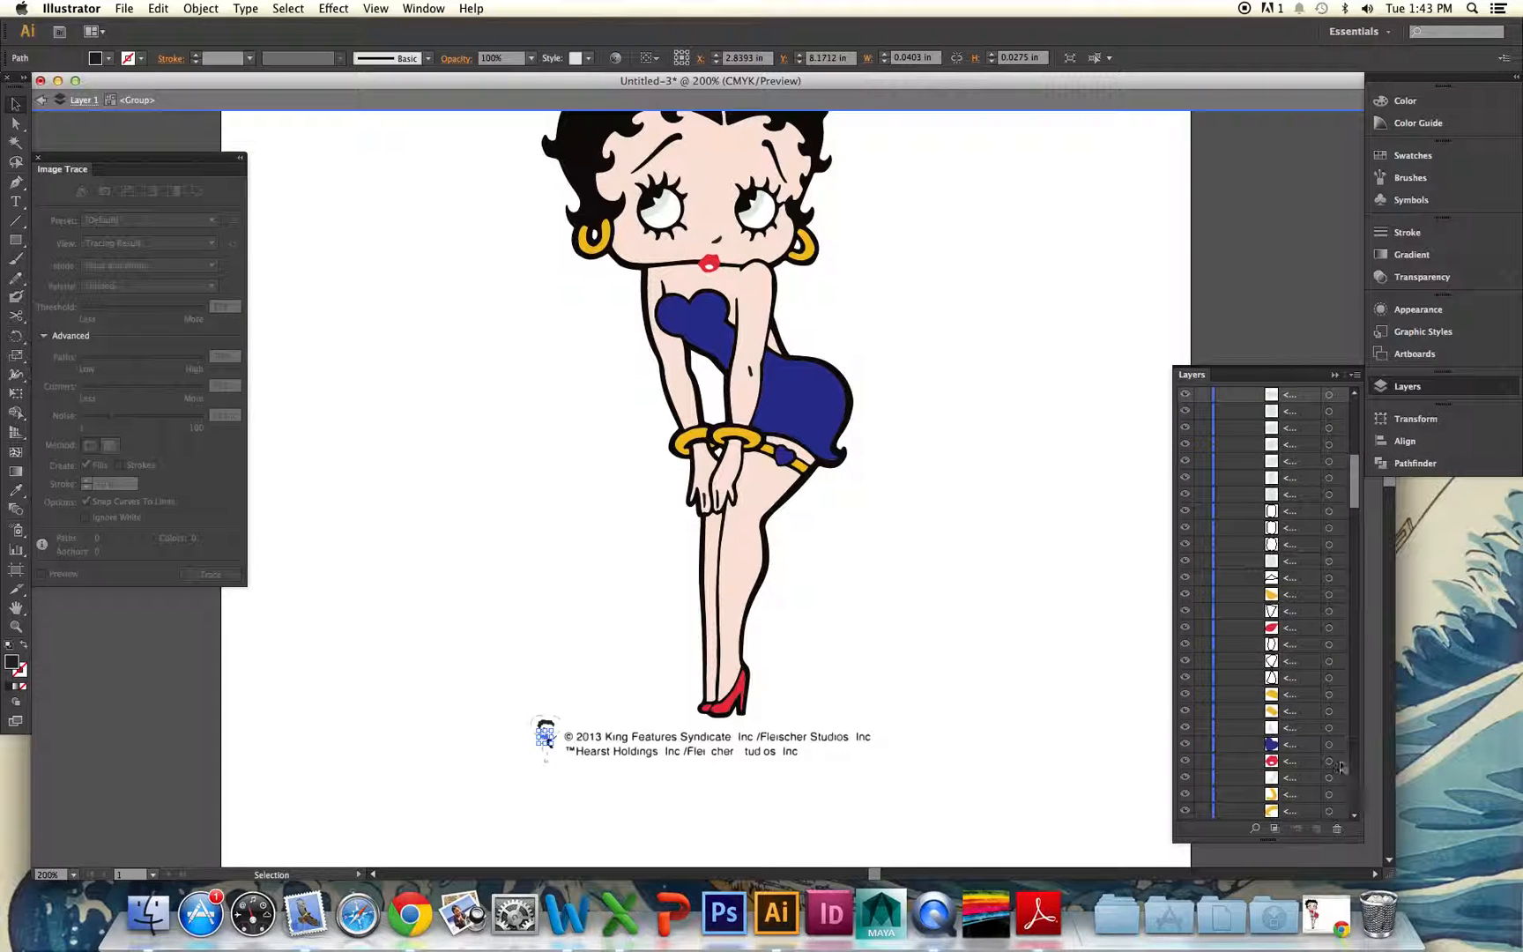
pyautogui.scroll(-10, 1348, 513)
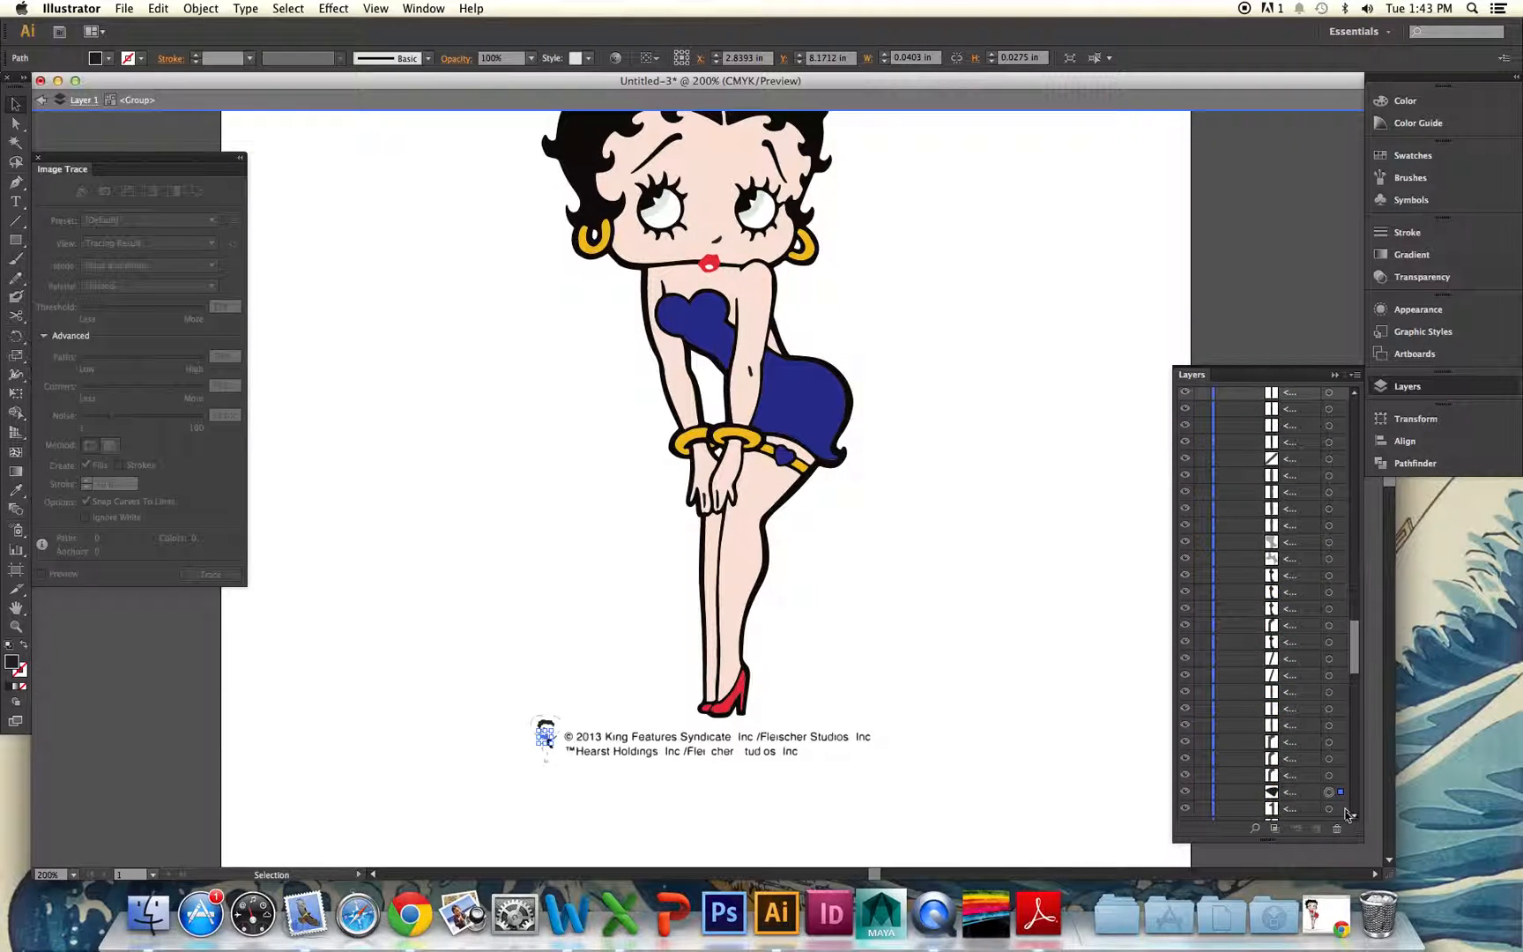
pyautogui.click(1186, 577)
pyautogui.click(1295, 578)
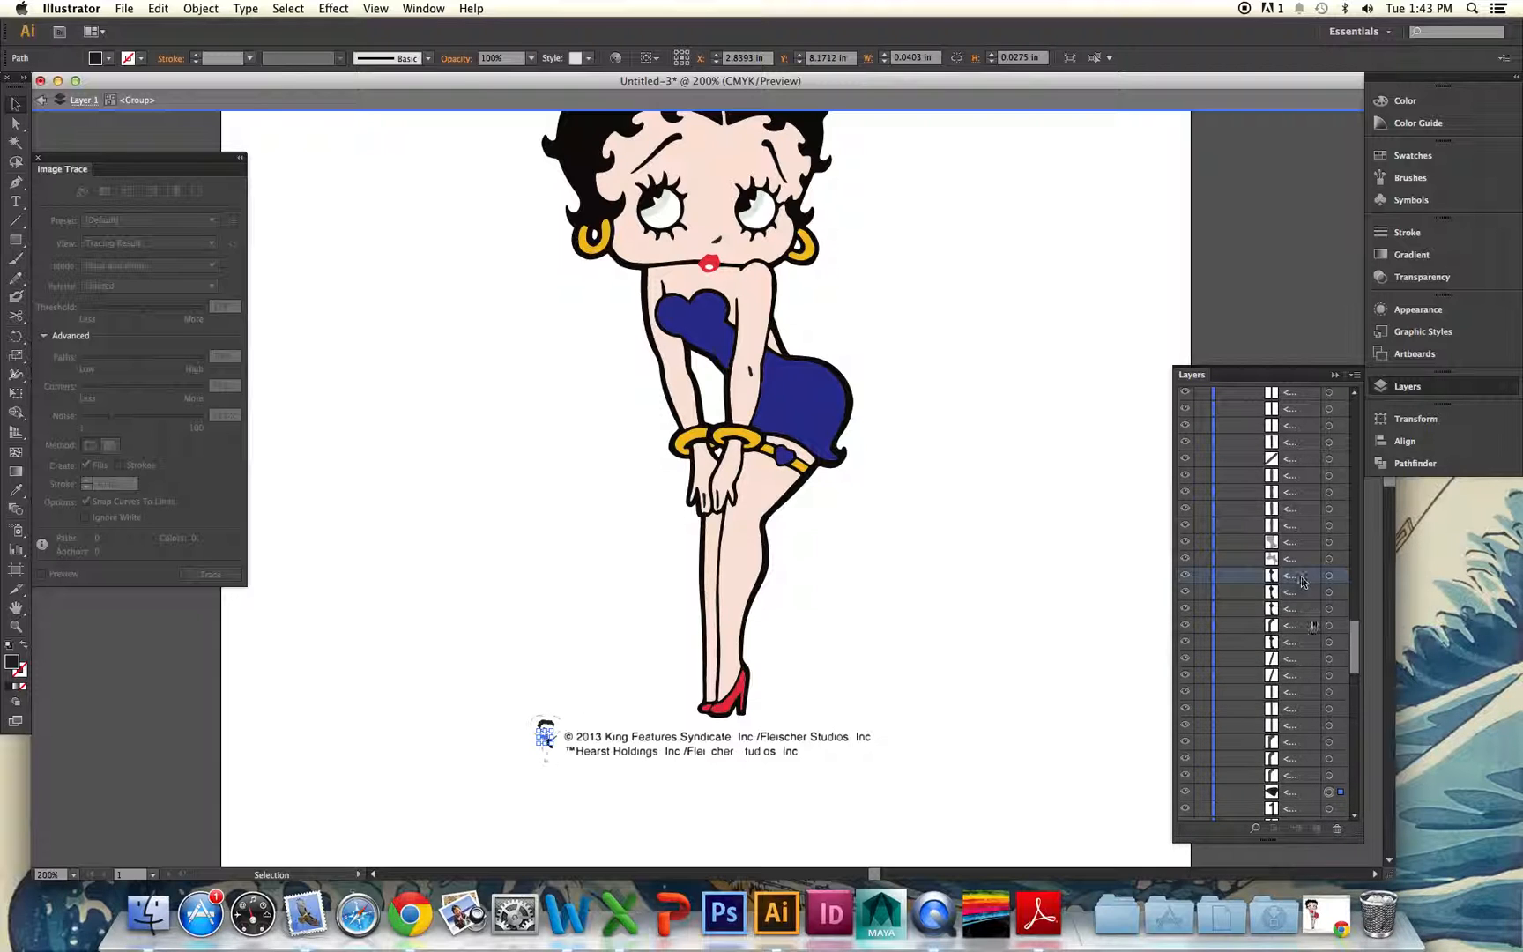
pyautogui.keyDown('shift'); pyautogui.click(1292, 644); pyautogui.keyUp('shift')
pyautogui.moveTo(1291, 644); pyautogui.dragTo(1338, 832)
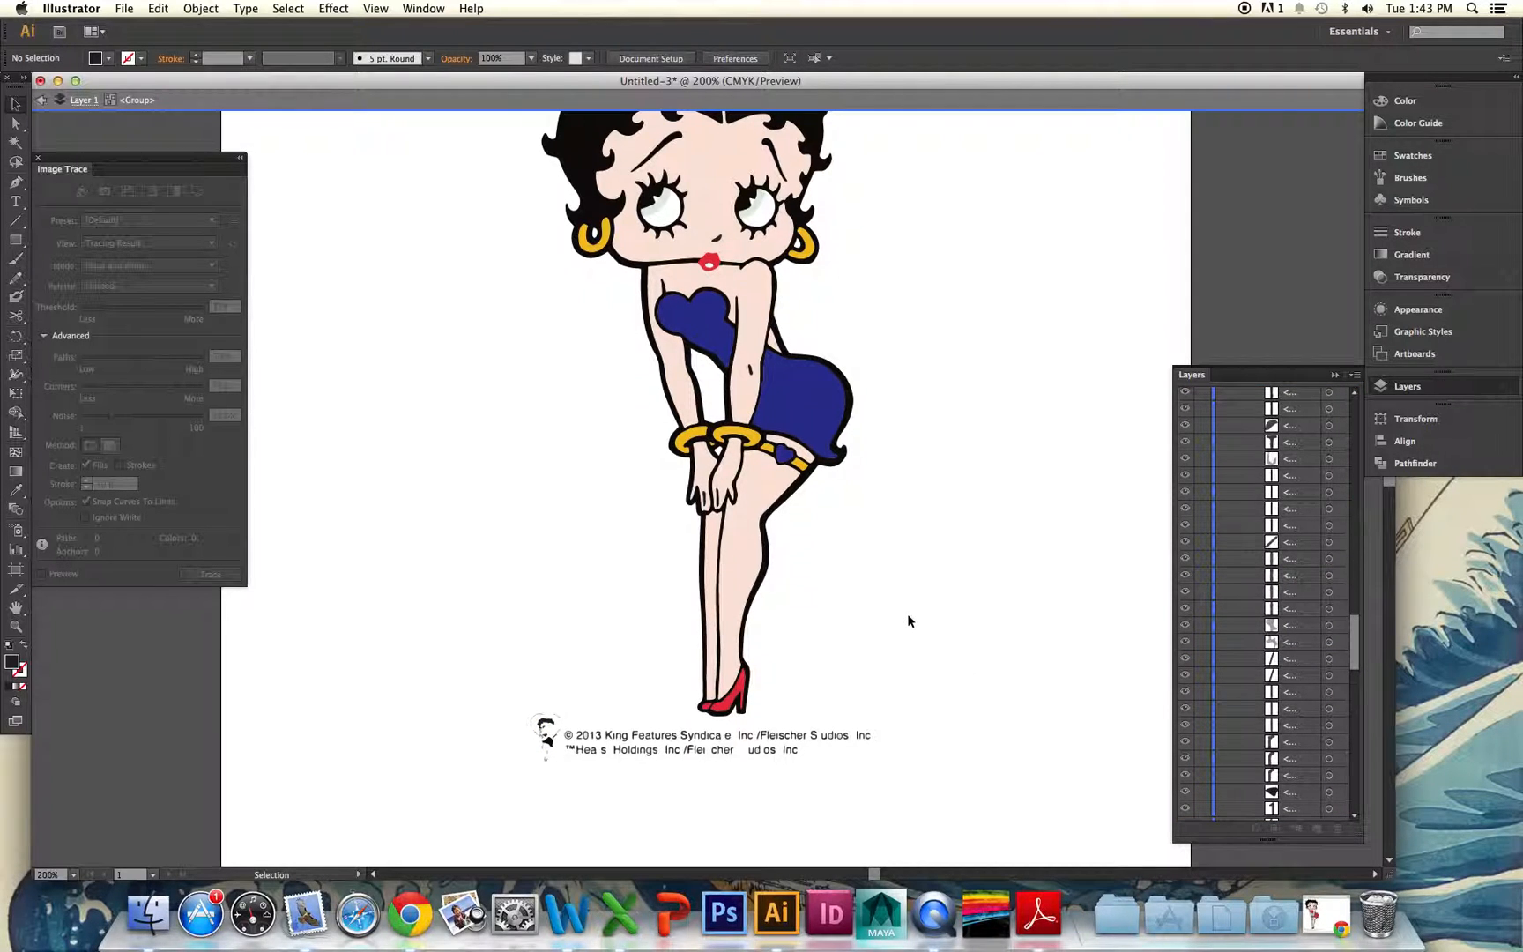
# Leave the group's isolation mode and select the whole traced artwork
pyautogui.scroll(5, 981, 494)
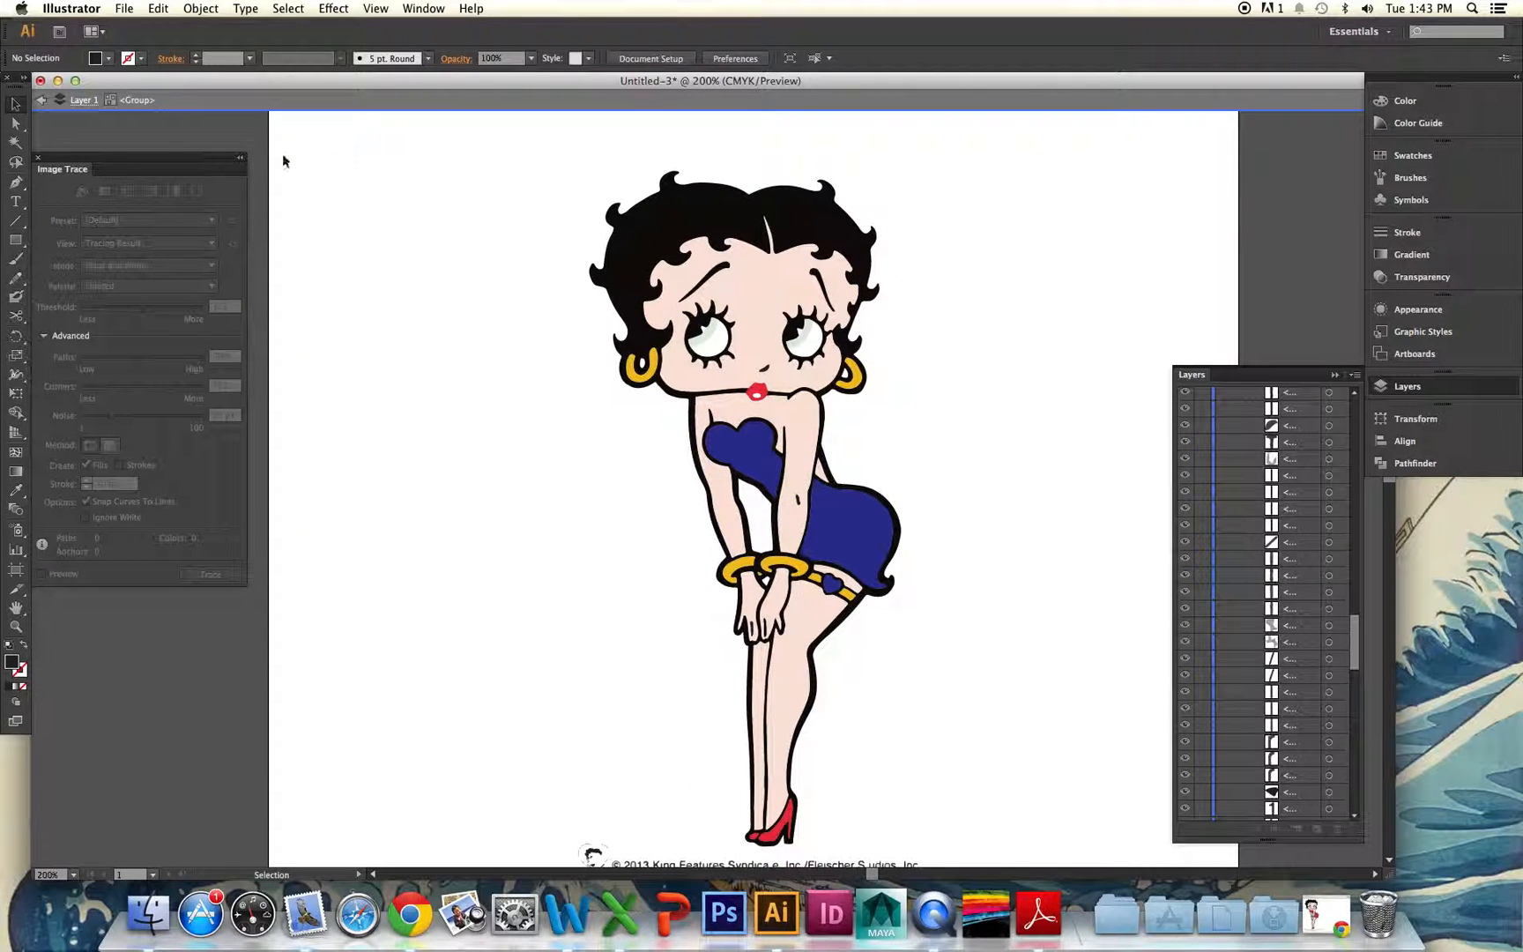
pyautogui.click(39, 100)
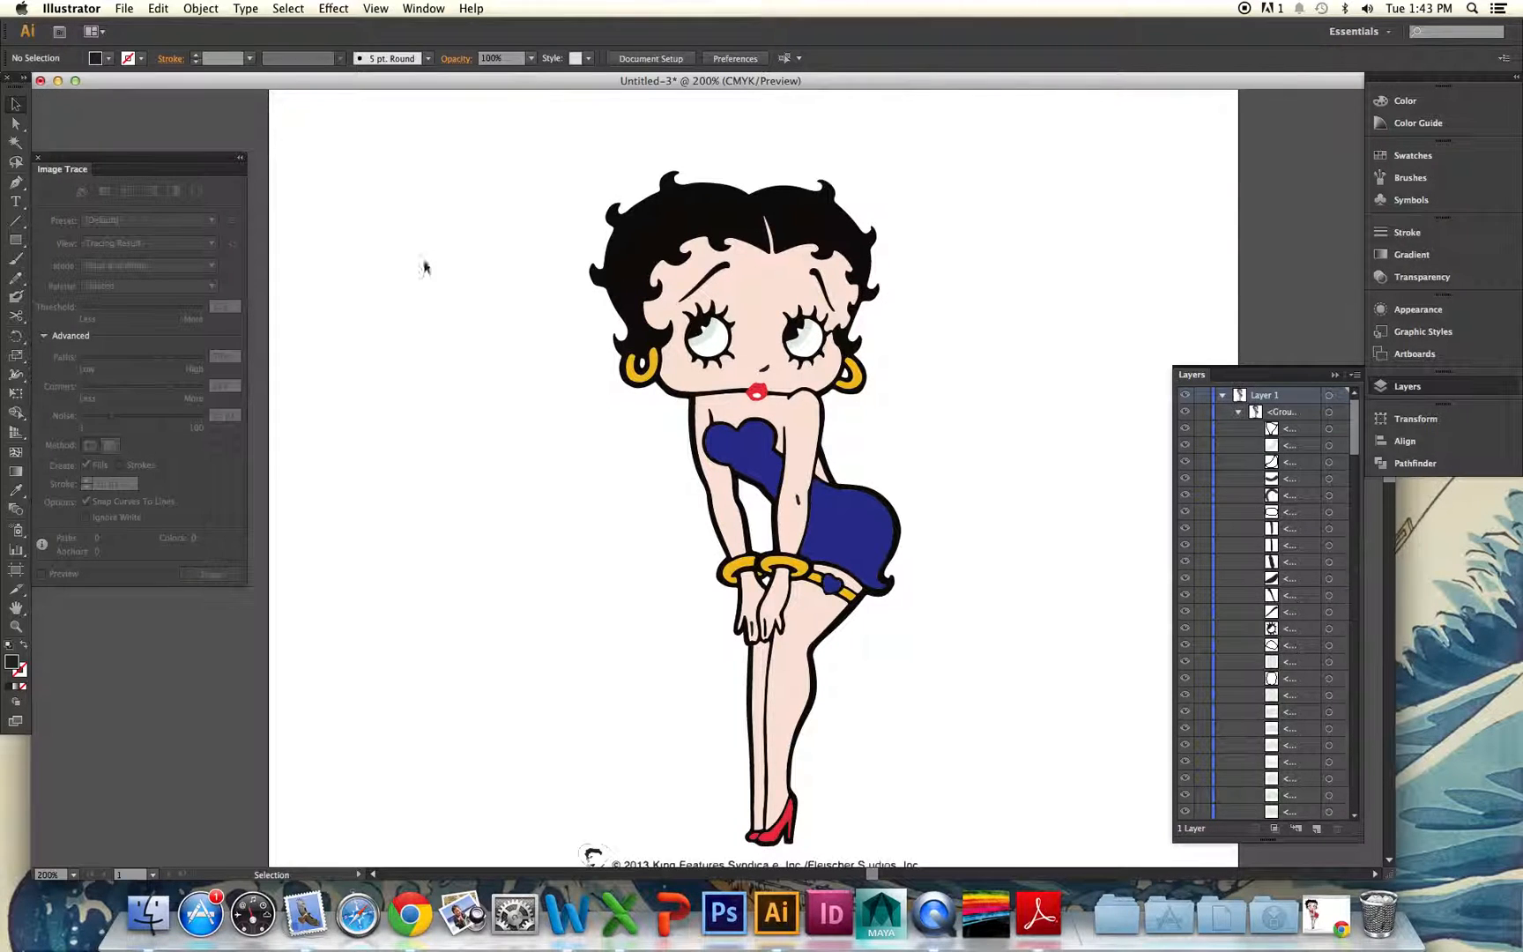
pyautogui.click(648, 268)
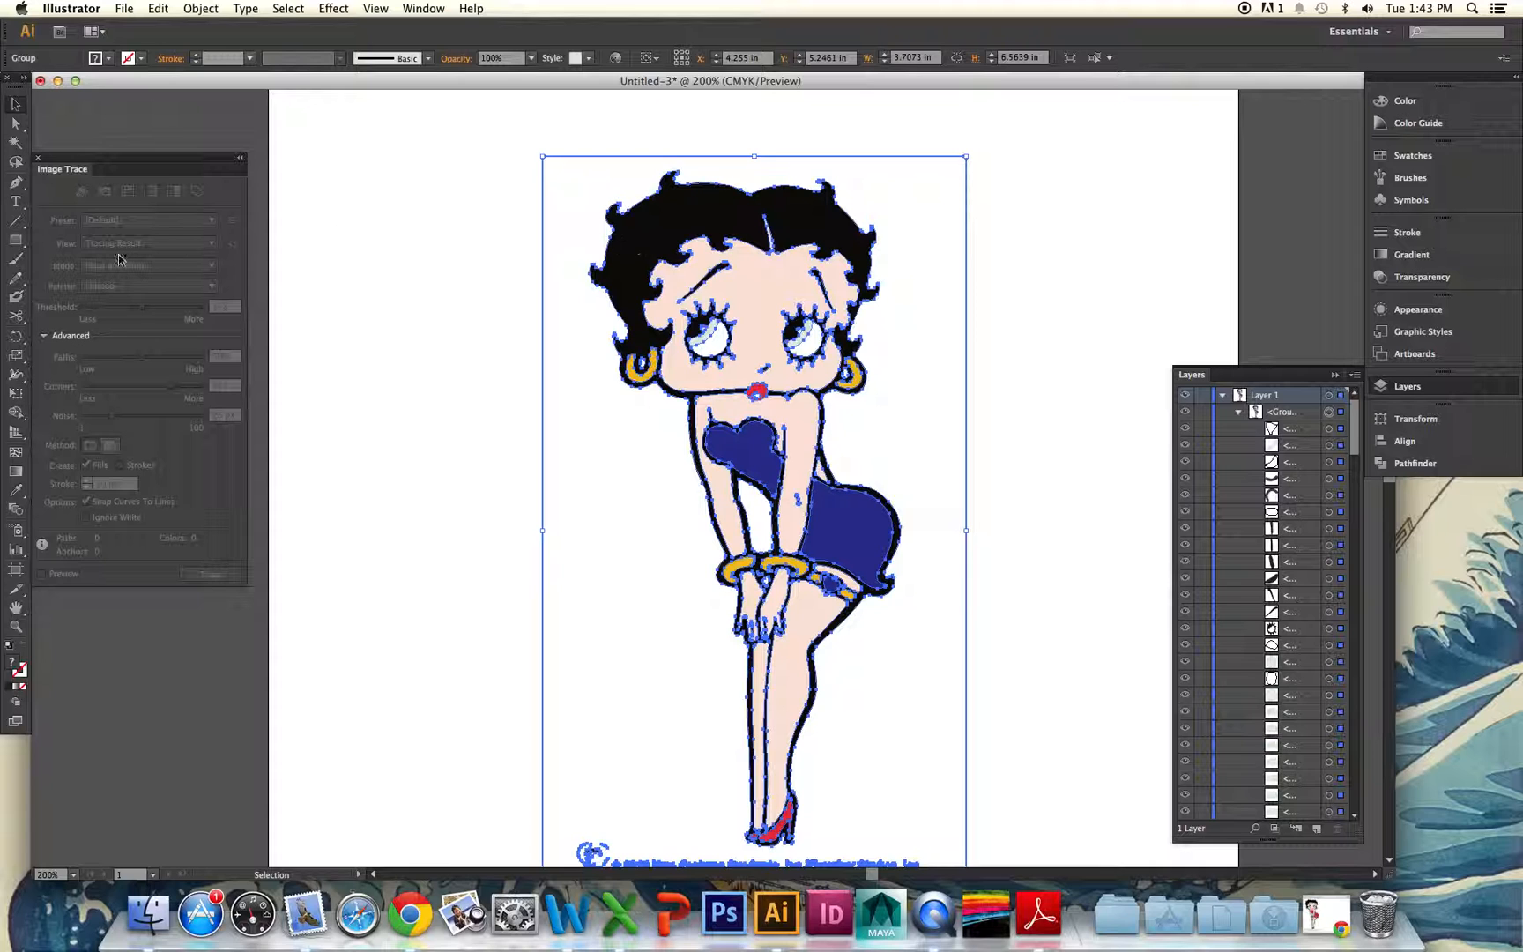
# Isolate the traced group, directly select the black hair outline, and examine the anchor points around its outer curls up close
pyautogui.doubleClick(680, 221)
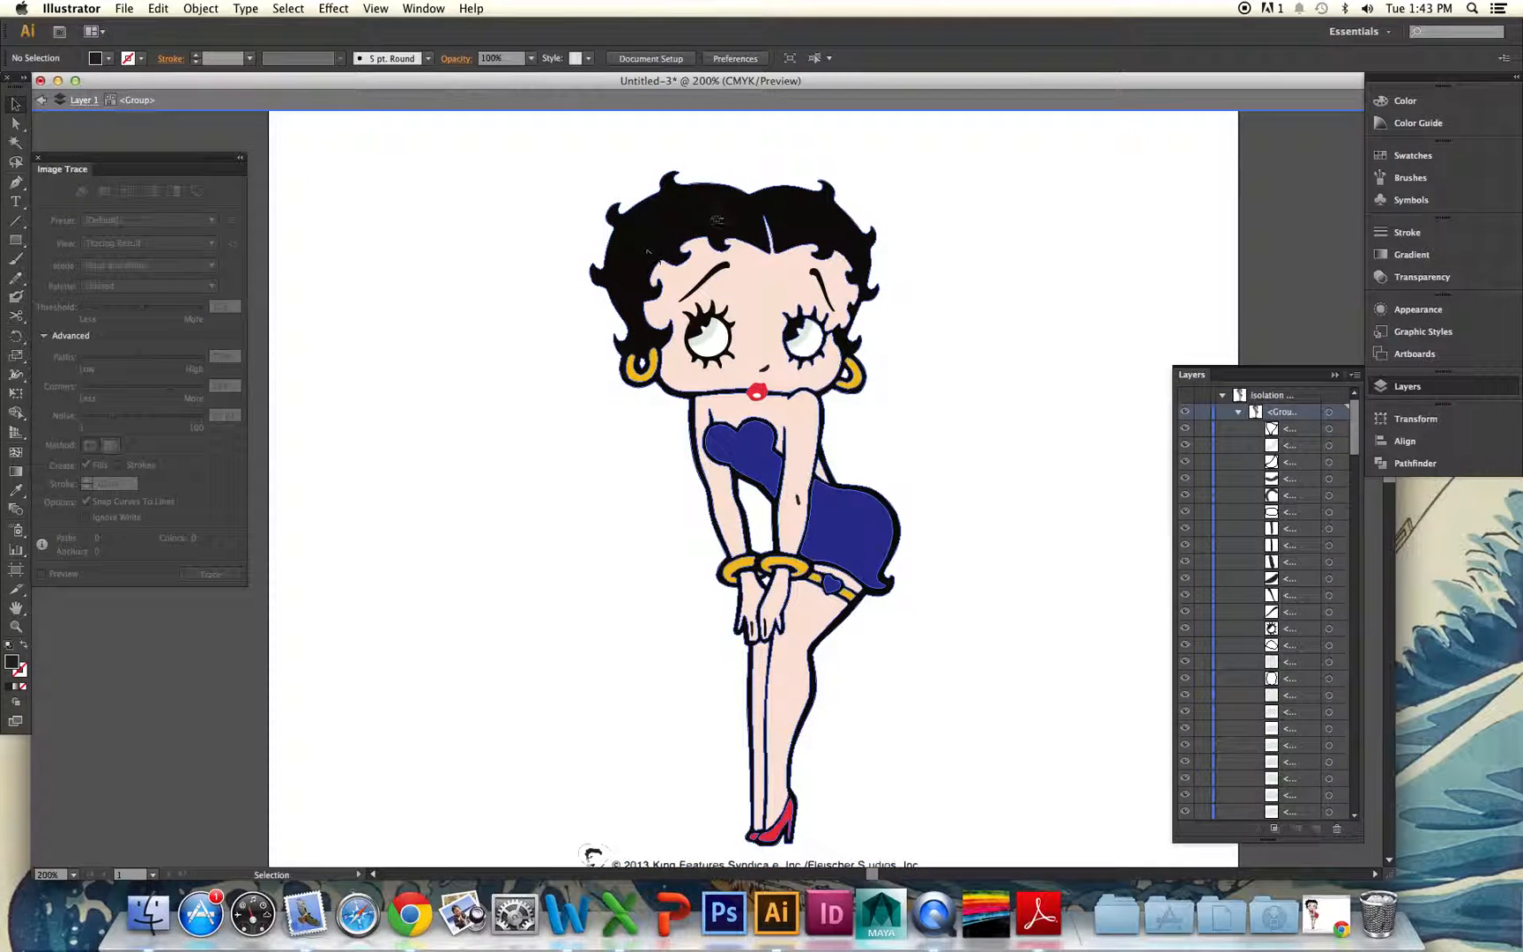
pyautogui.click(18, 126)
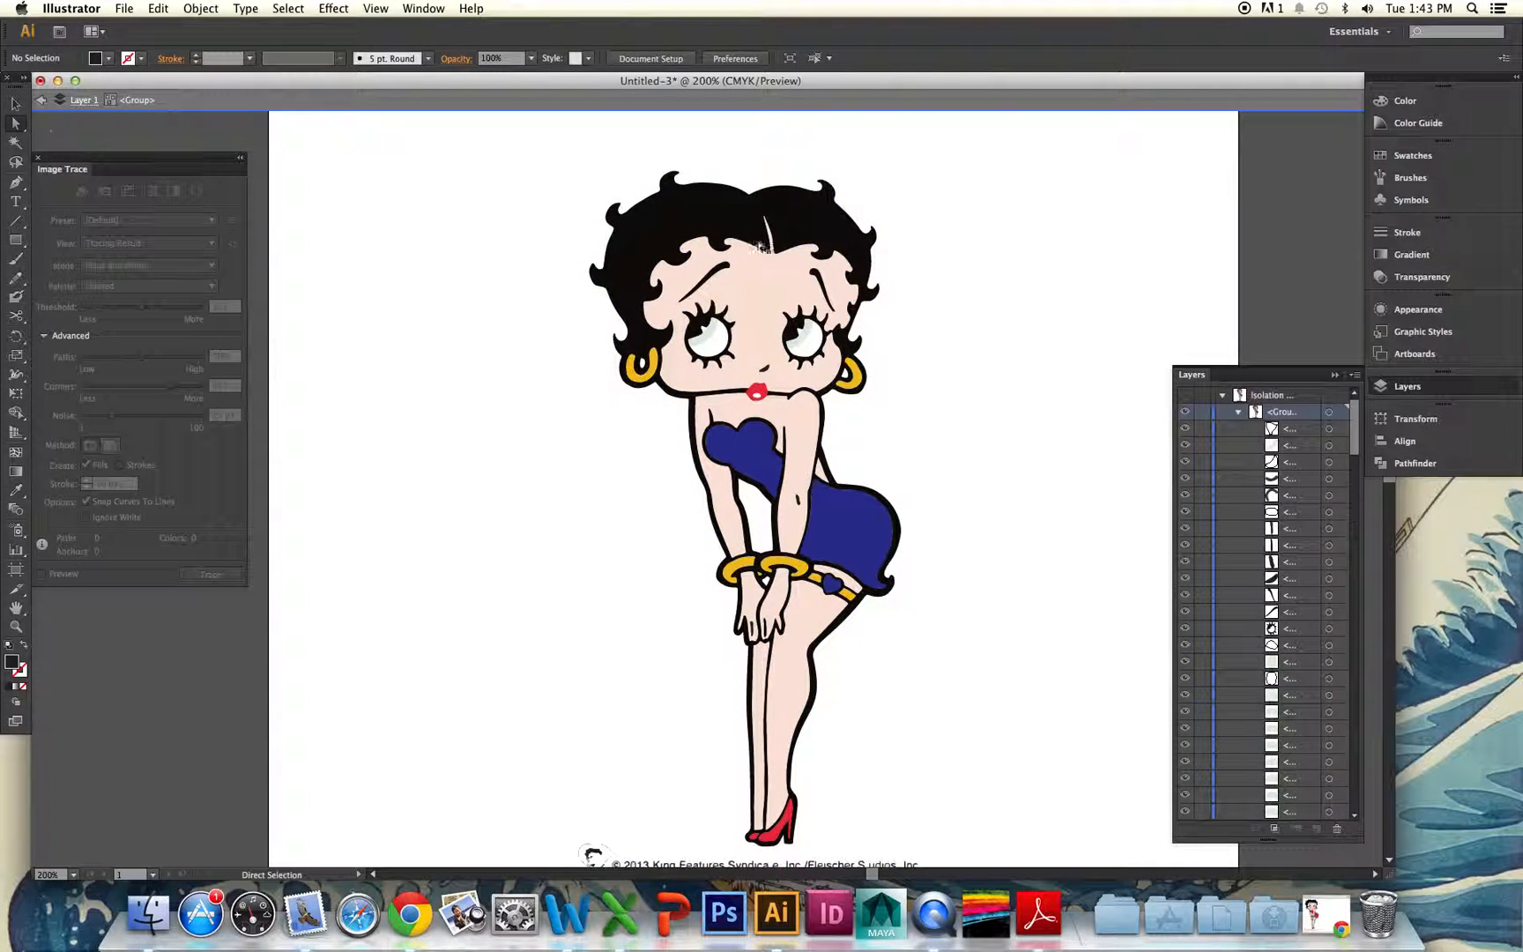
pyautogui.click(594, 268)
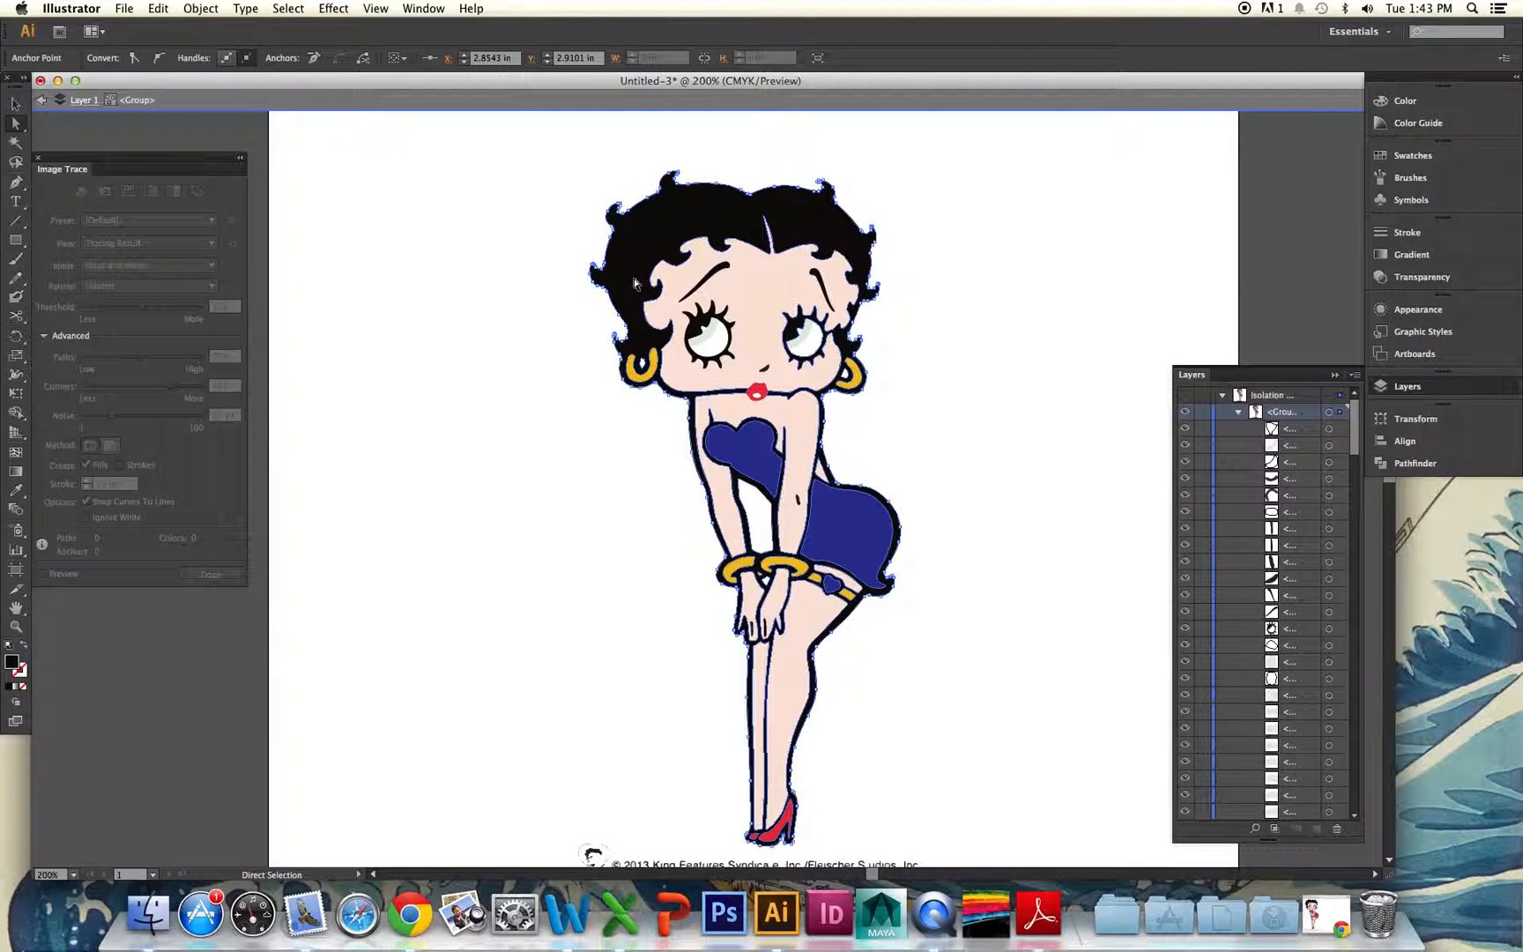
pyautogui.press('super+equal')
pyautogui.press('super+equal')
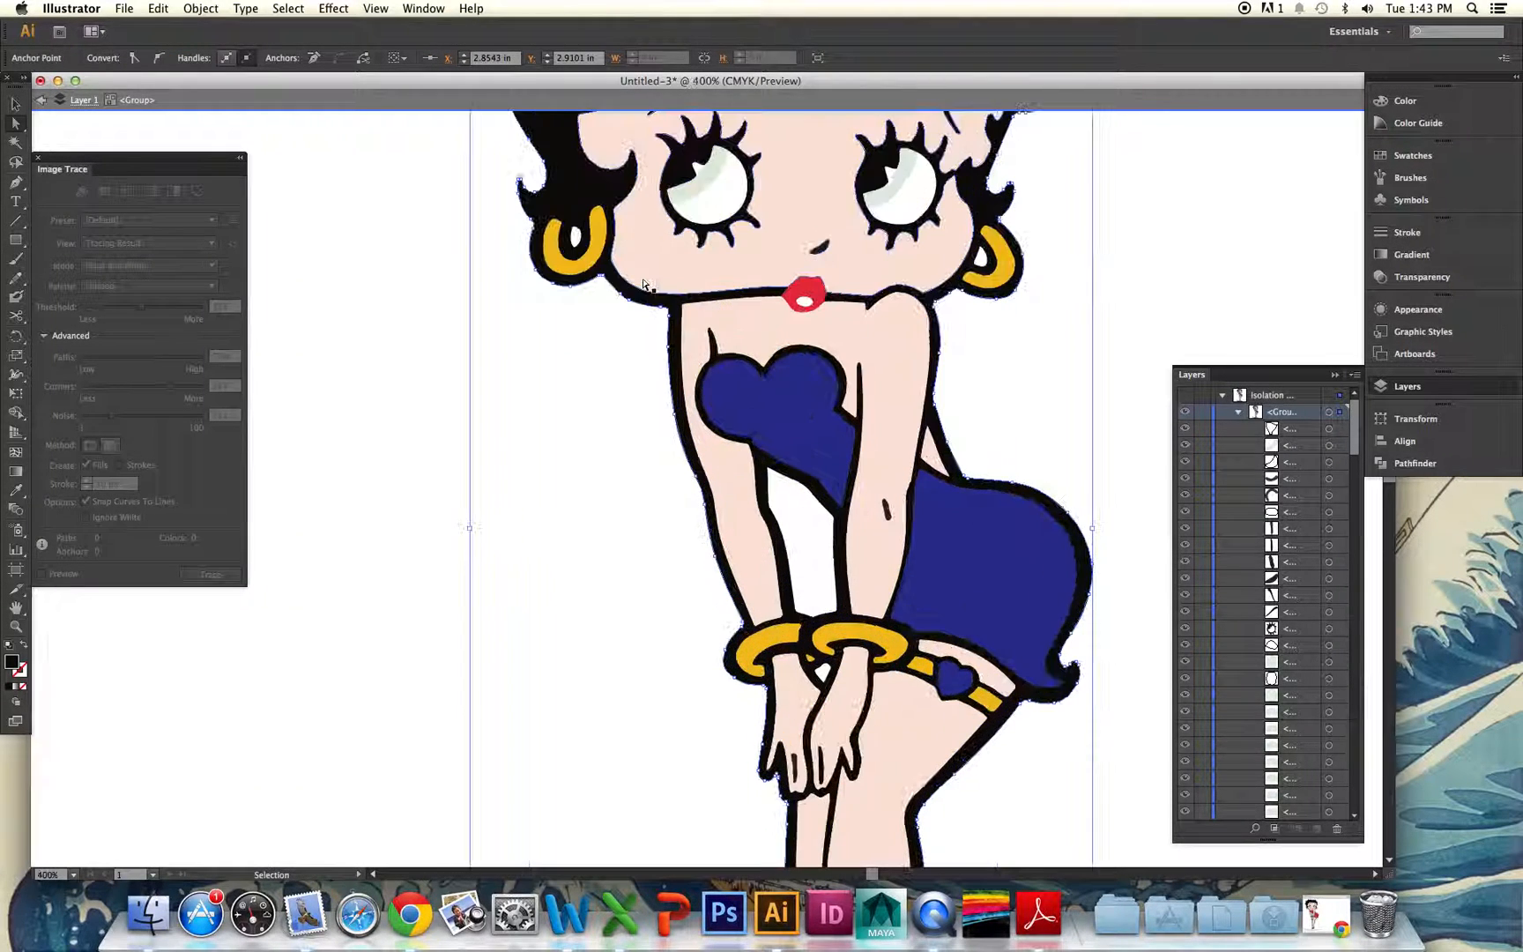
pyautogui.scroll(10, 643, 283)
pyautogui.hscroll(-4, 643, 283)
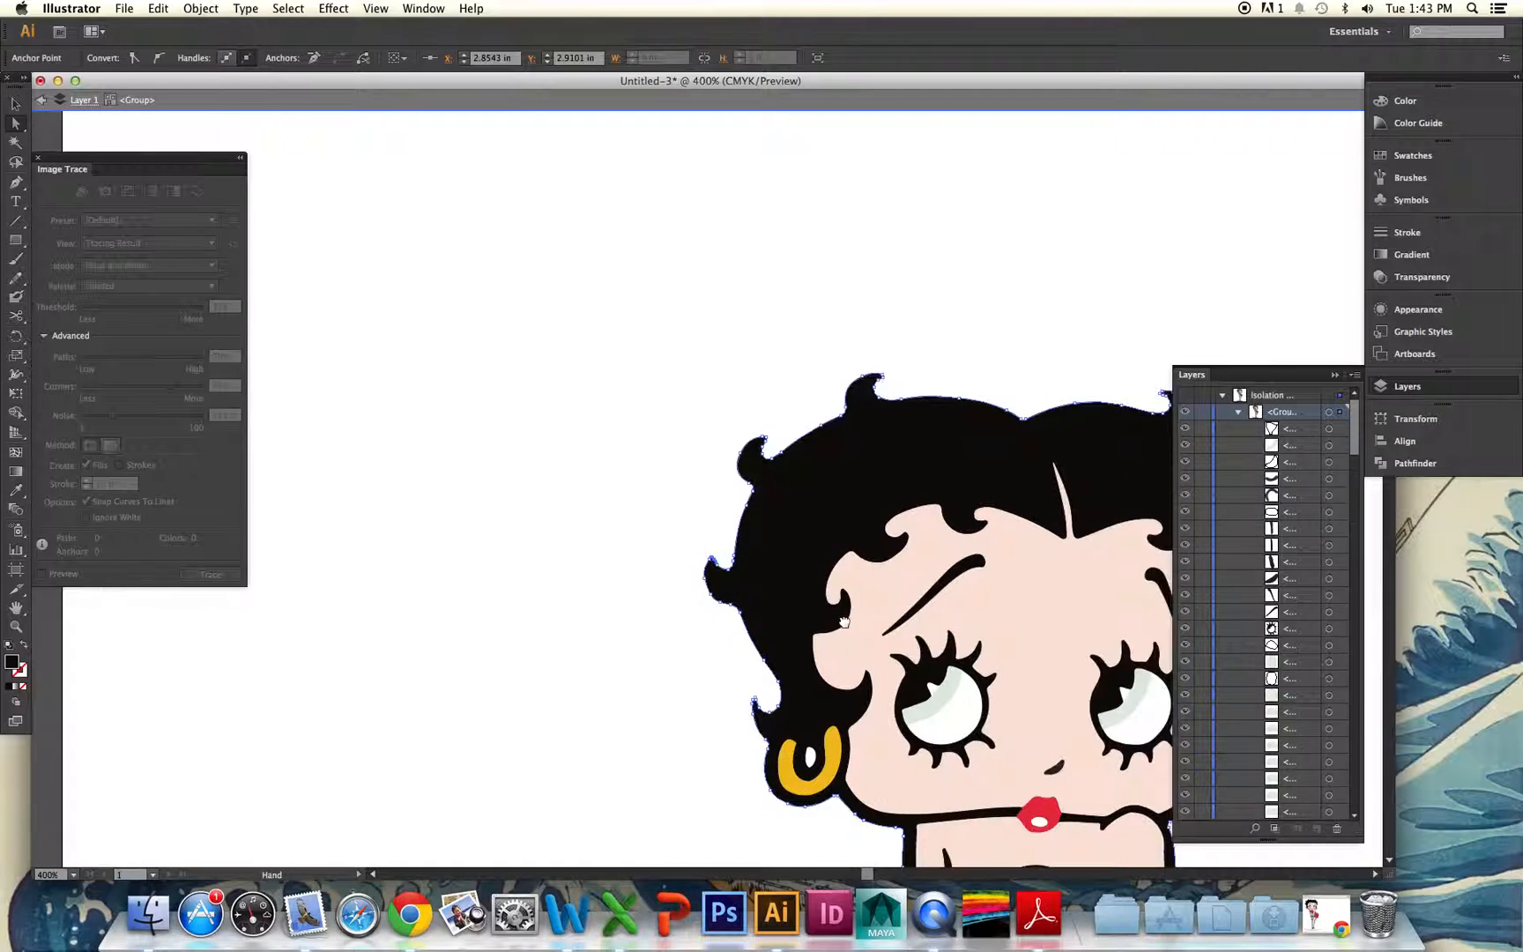
pyautogui.scroll(-1, 817, 589)
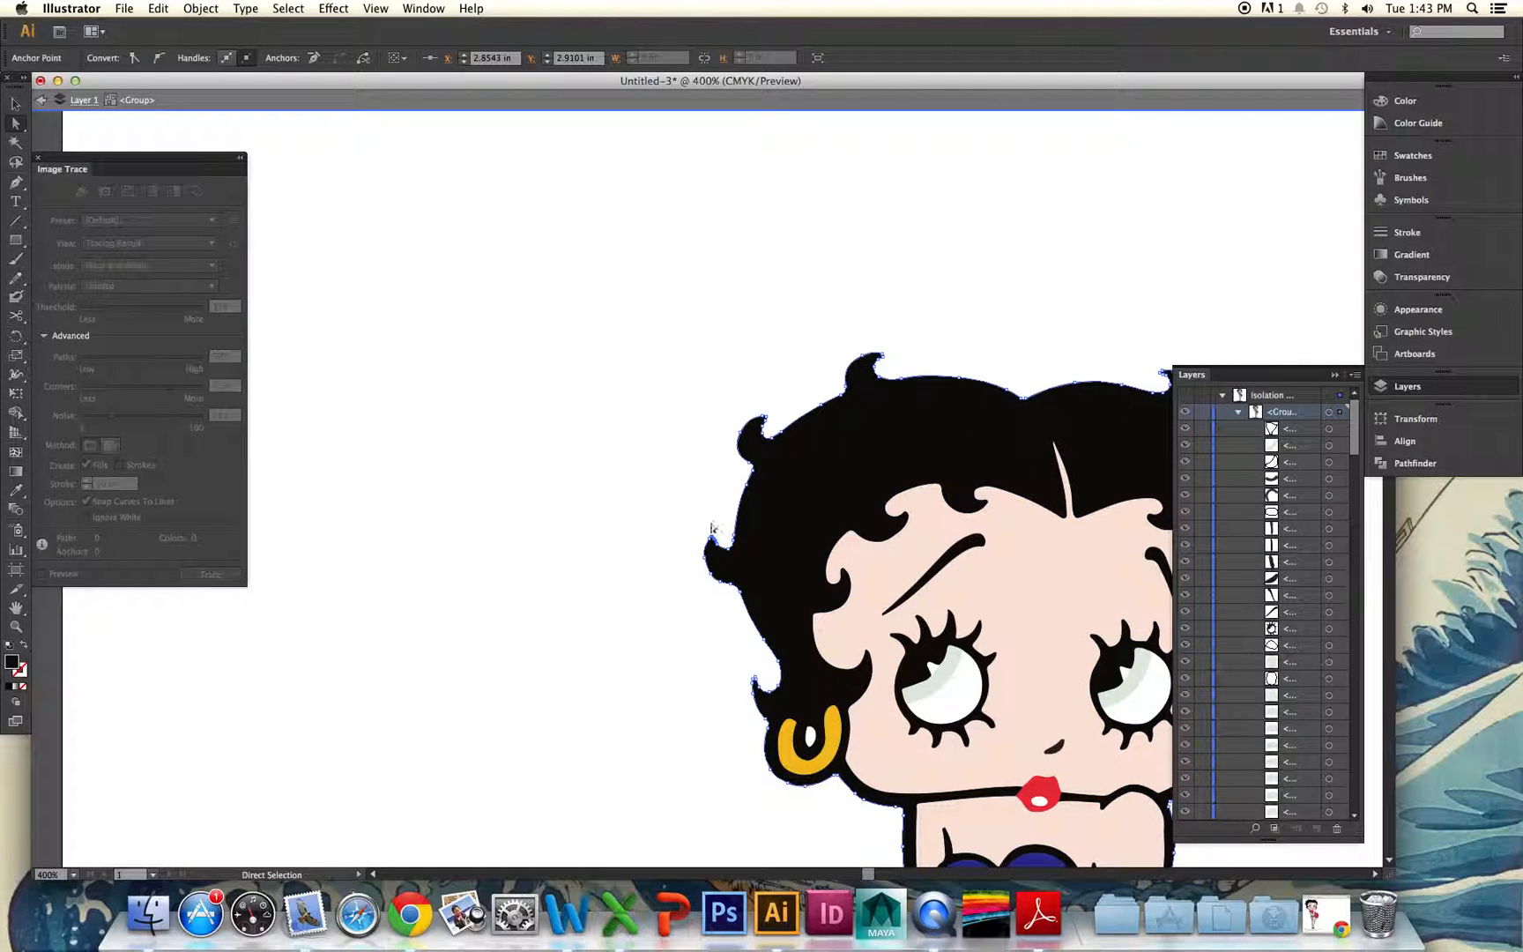
pyautogui.press('super+equal')
pyautogui.press('super+equal')
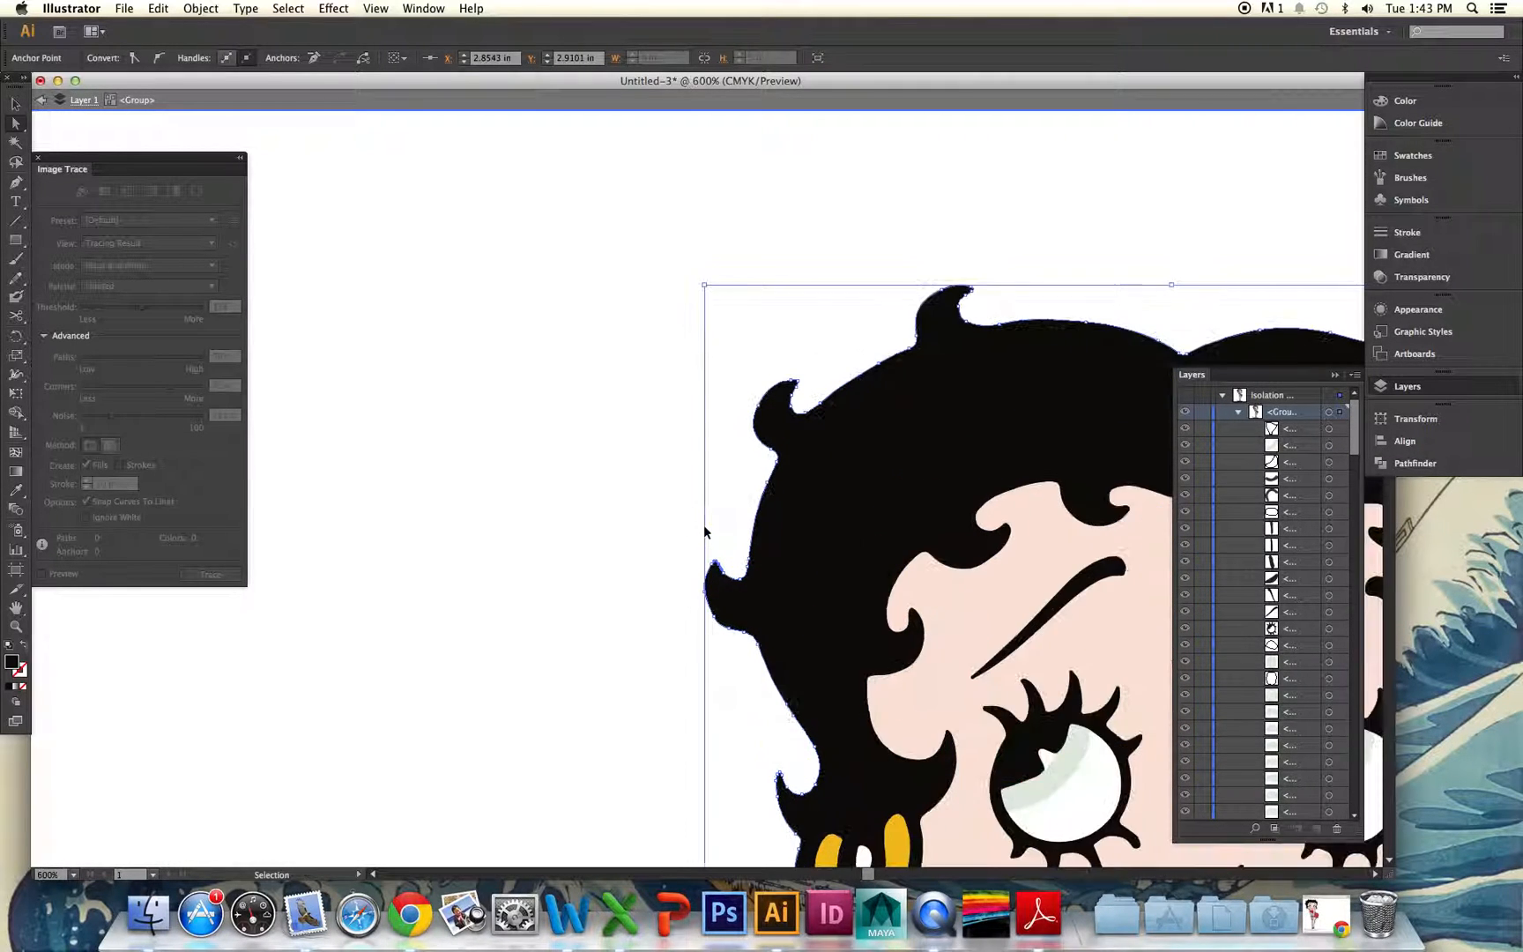
pyautogui.press('super+equal')
pyautogui.press('super+equal')
pyautogui.press('super+equal')
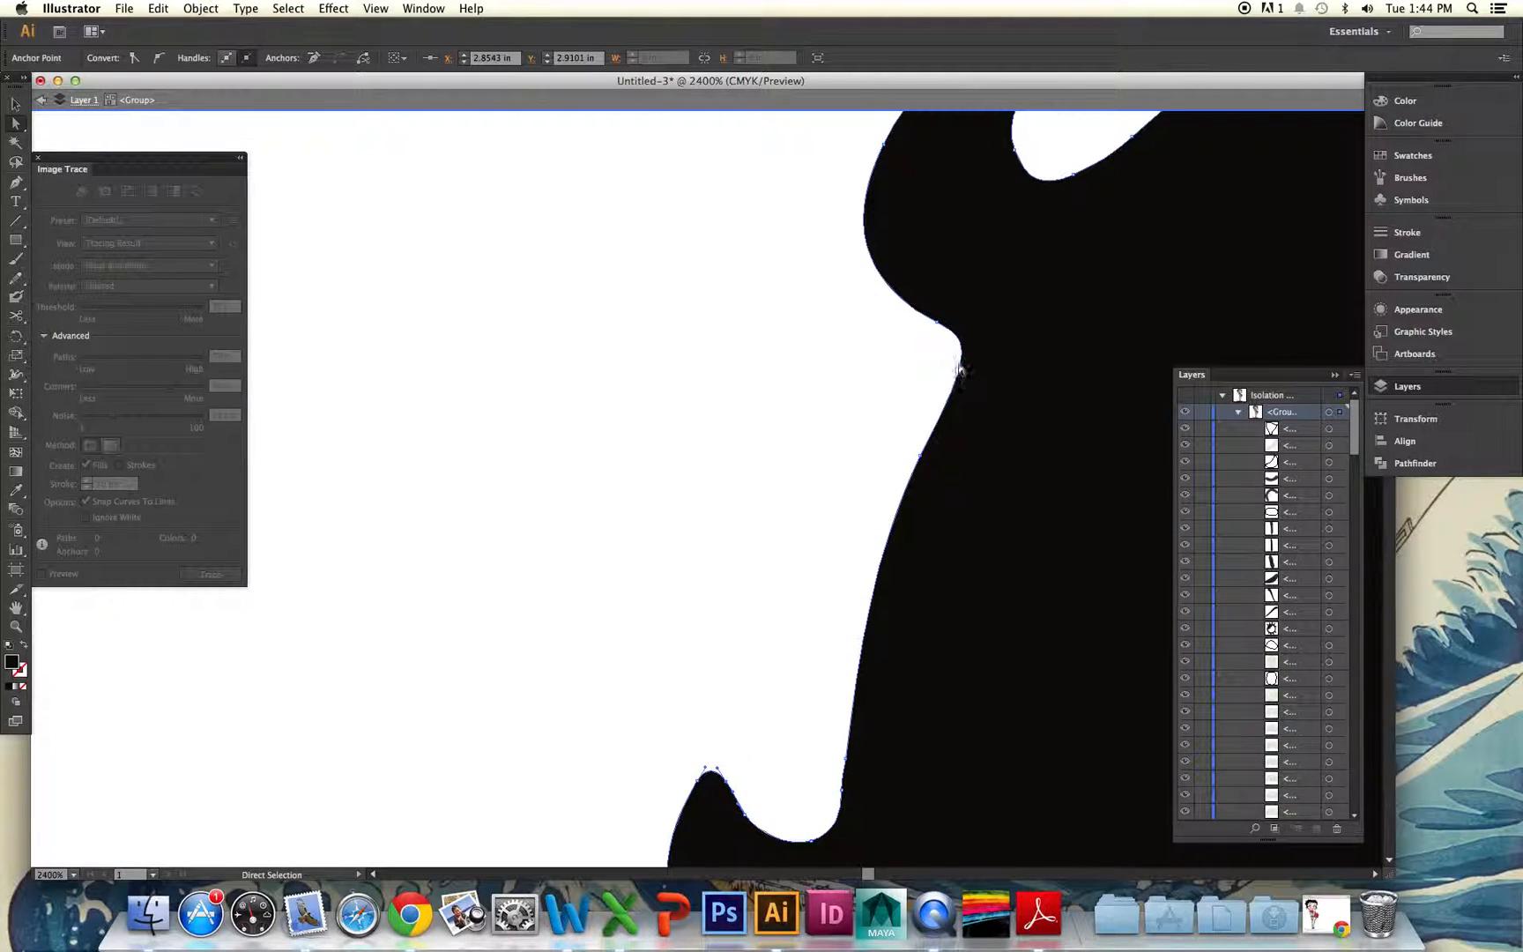
pyautogui.scroll(5, 960, 370)
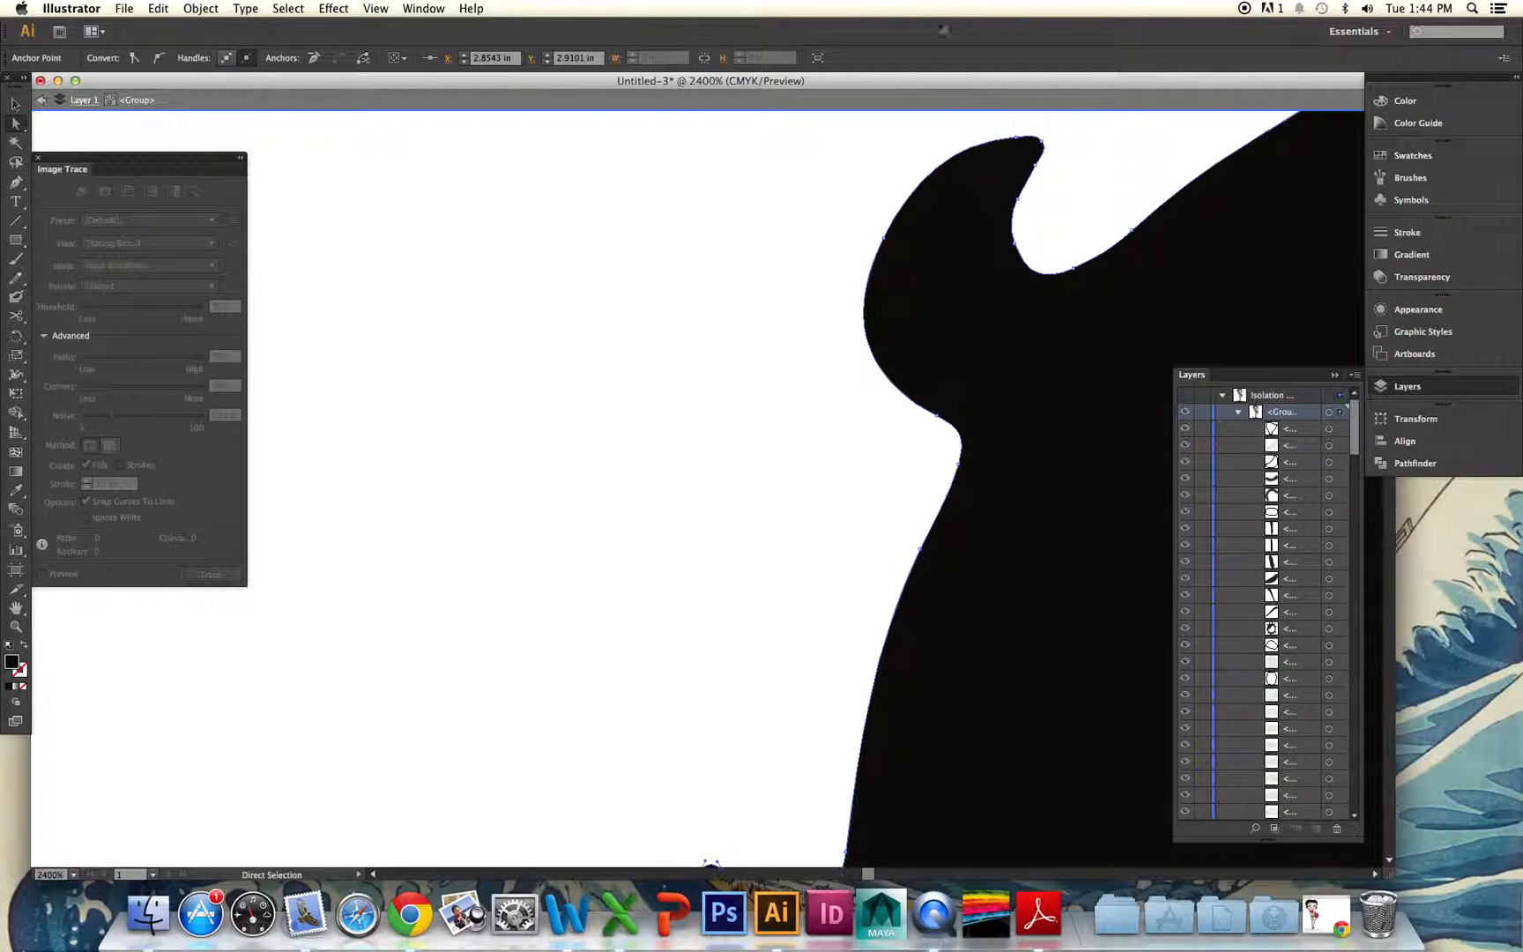
# Try converting the hair curl's tip anchors to corners and reshaping its curve by a direction handle and an anchor, undoing each edit
pyautogui.moveTo(976, 126); pyautogui.dragTo(1112, 195)
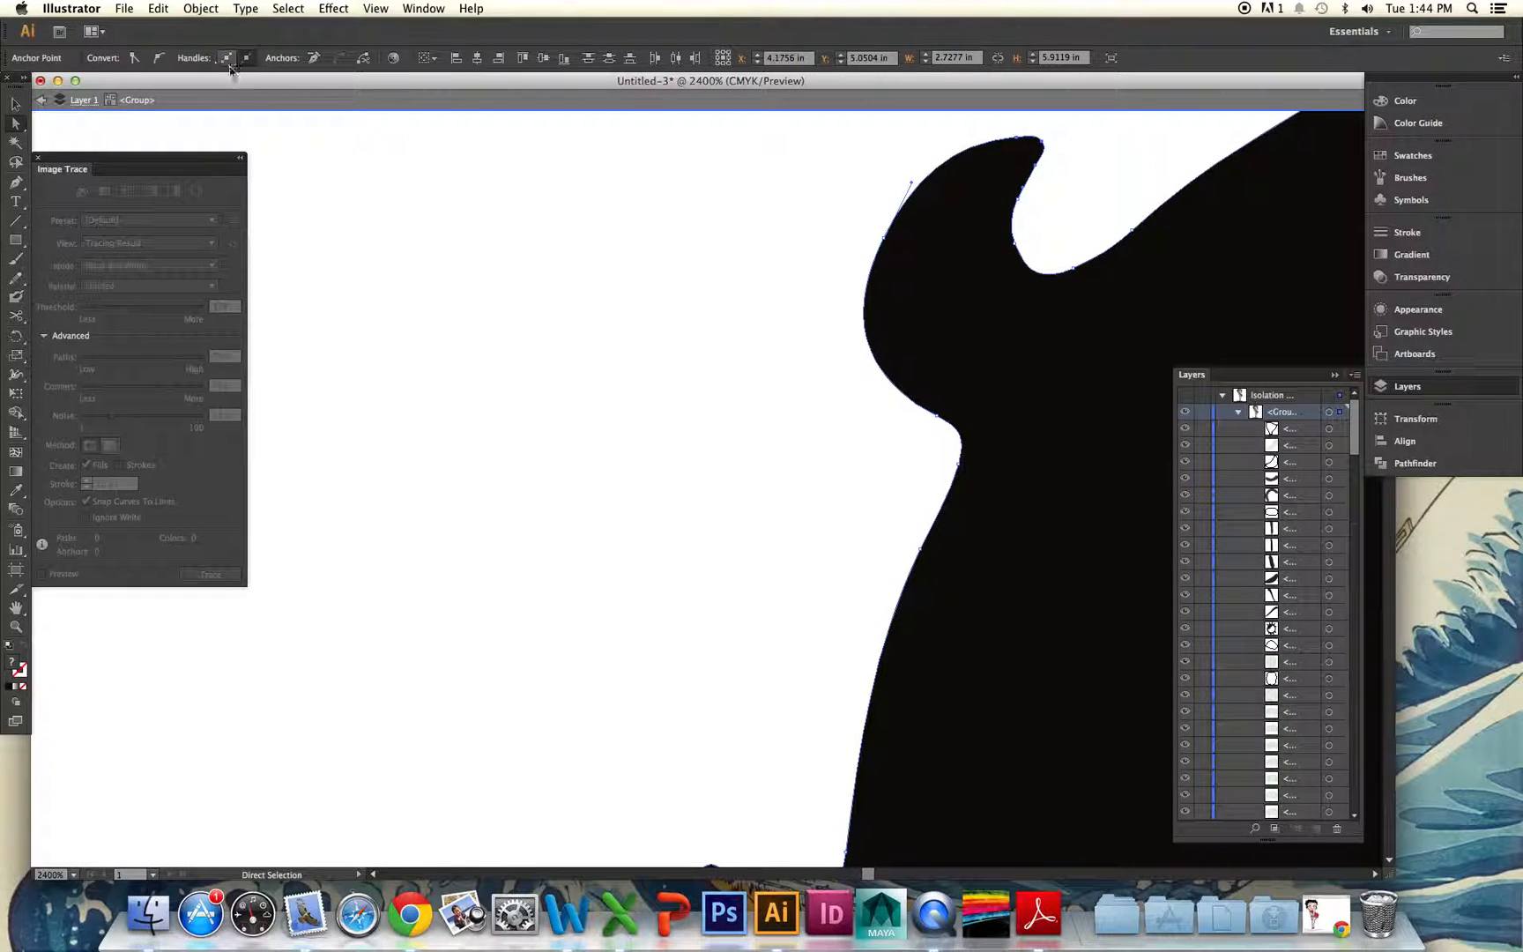
pyautogui.click(134, 57)
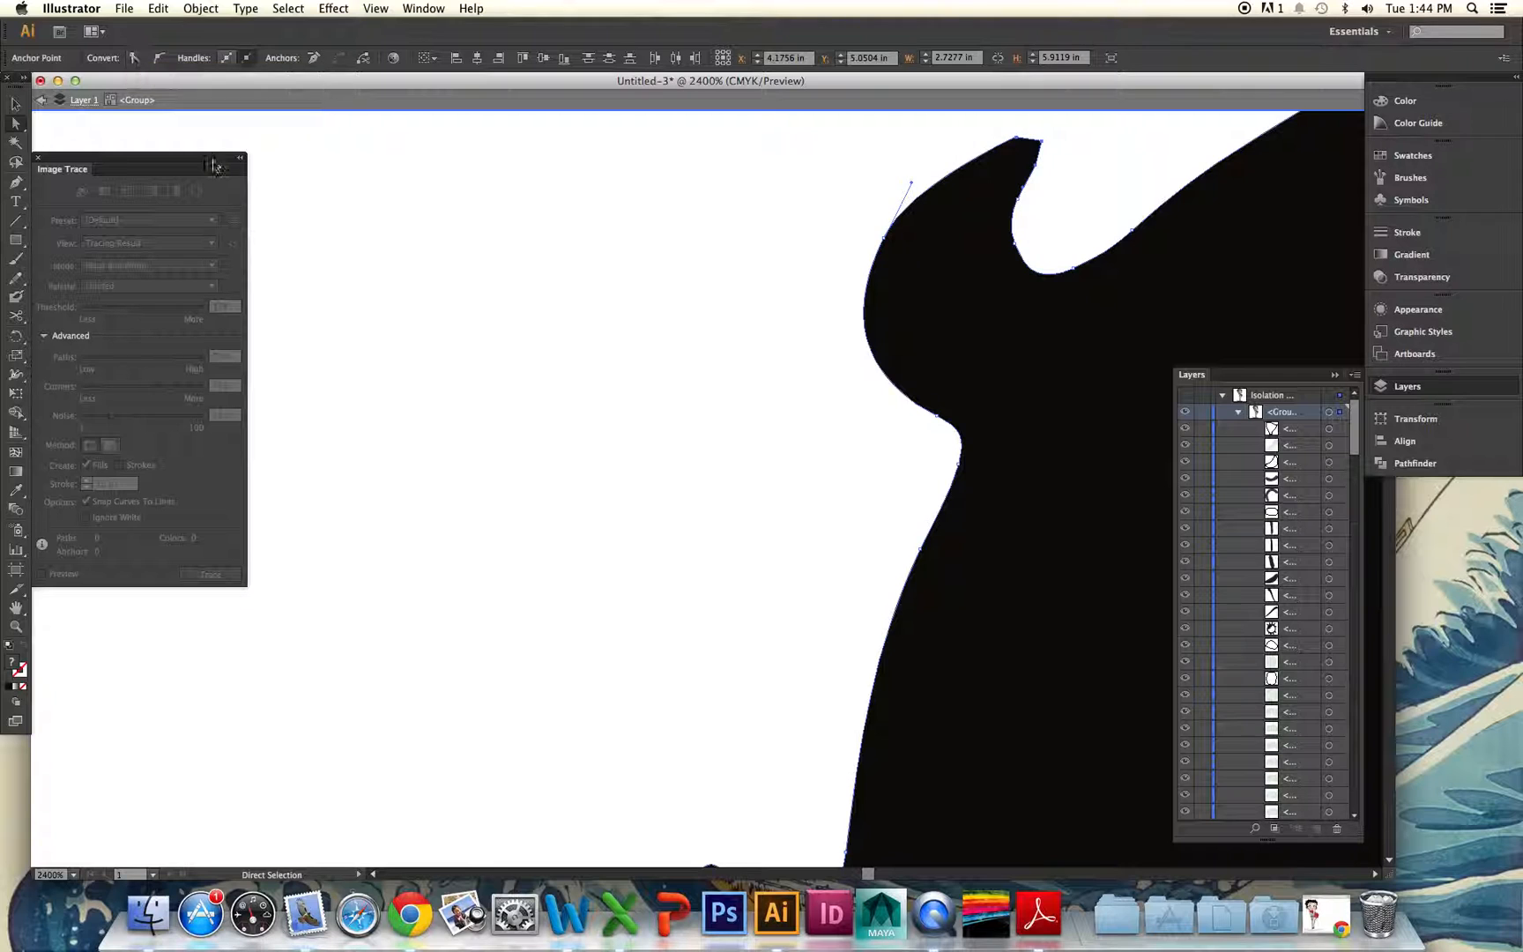
pyautogui.press('super+z')
pyautogui.moveTo(911, 183); pyautogui.dragTo(829, 137)
pyautogui.press('super+z')
pyautogui.moveTo(888, 232); pyautogui.dragTo(724, 325)
pyautogui.press('super+z')
pyautogui.press('super+0')
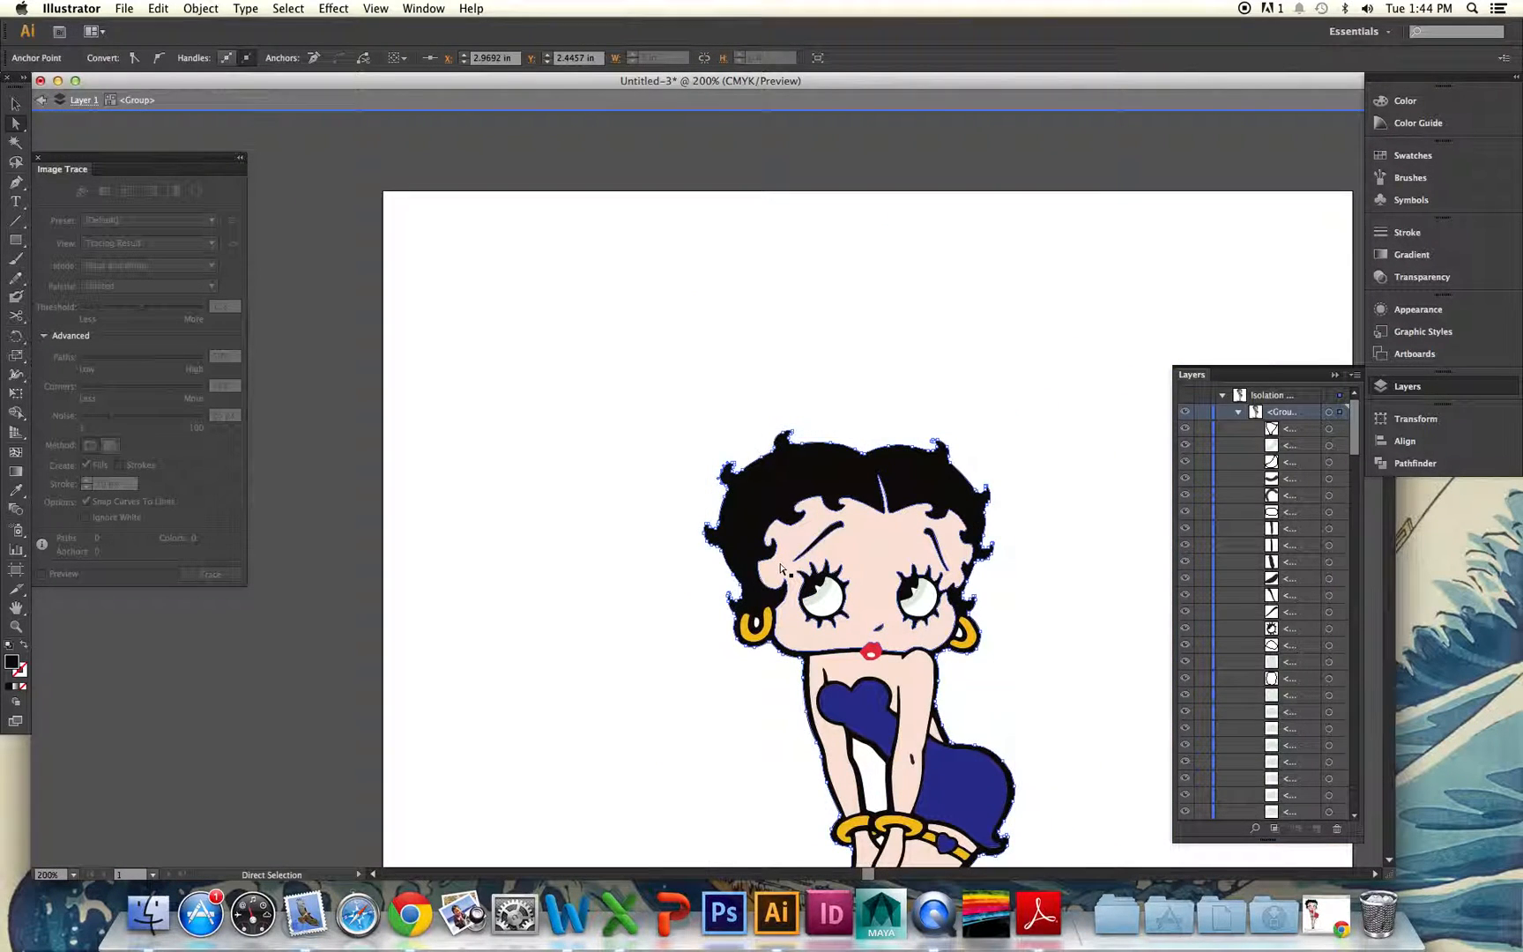
pyautogui.scroll(-5, 1060, 584)
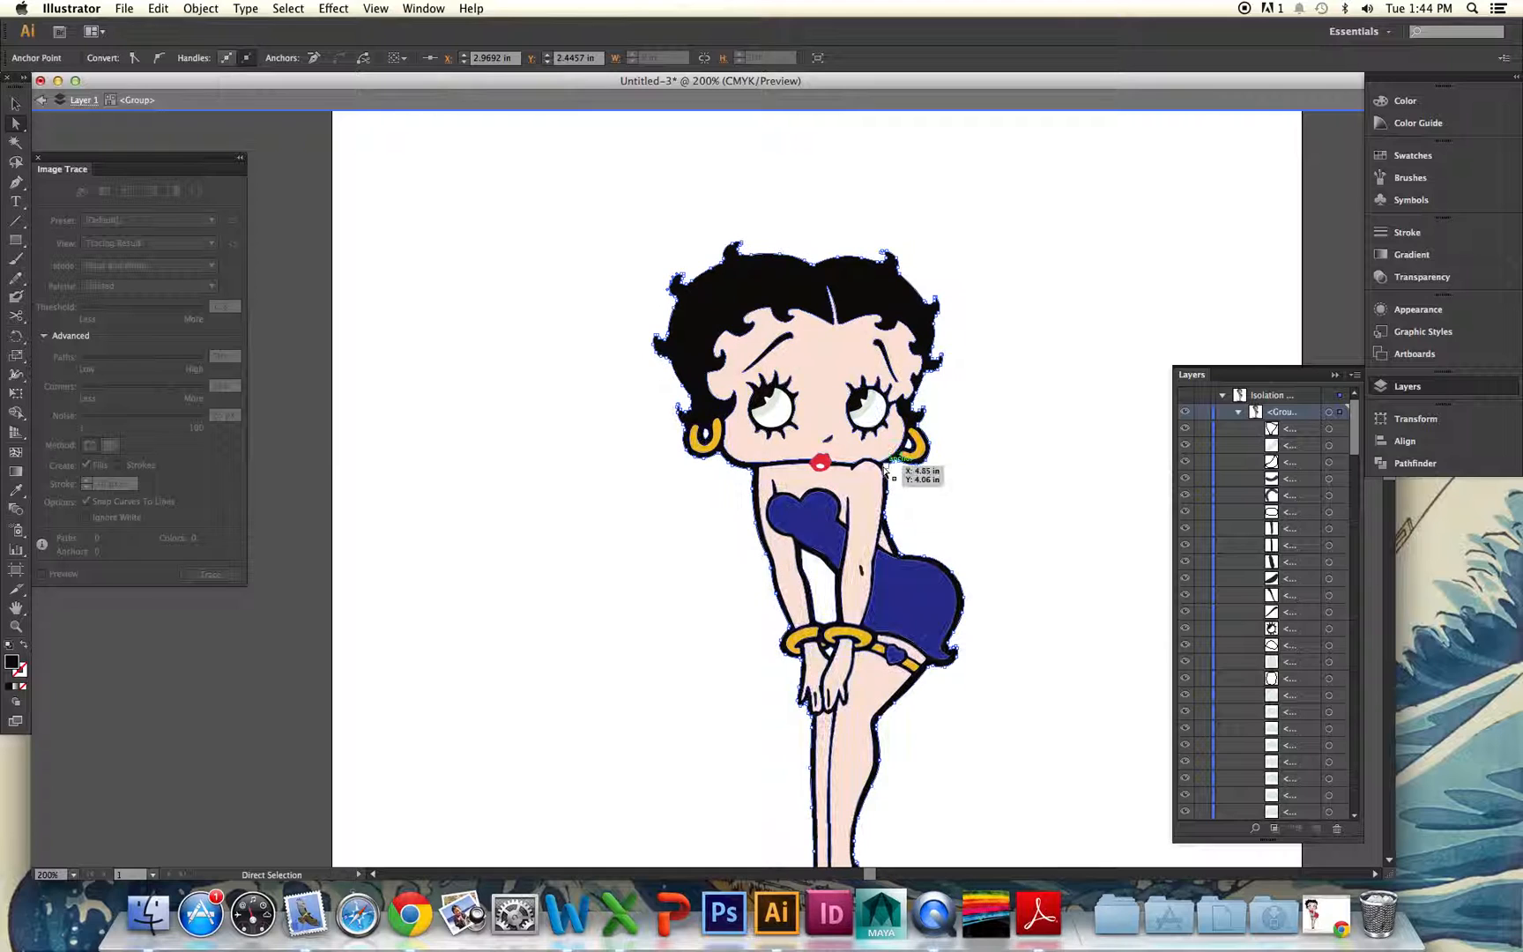
pyautogui.click(1043, 544)
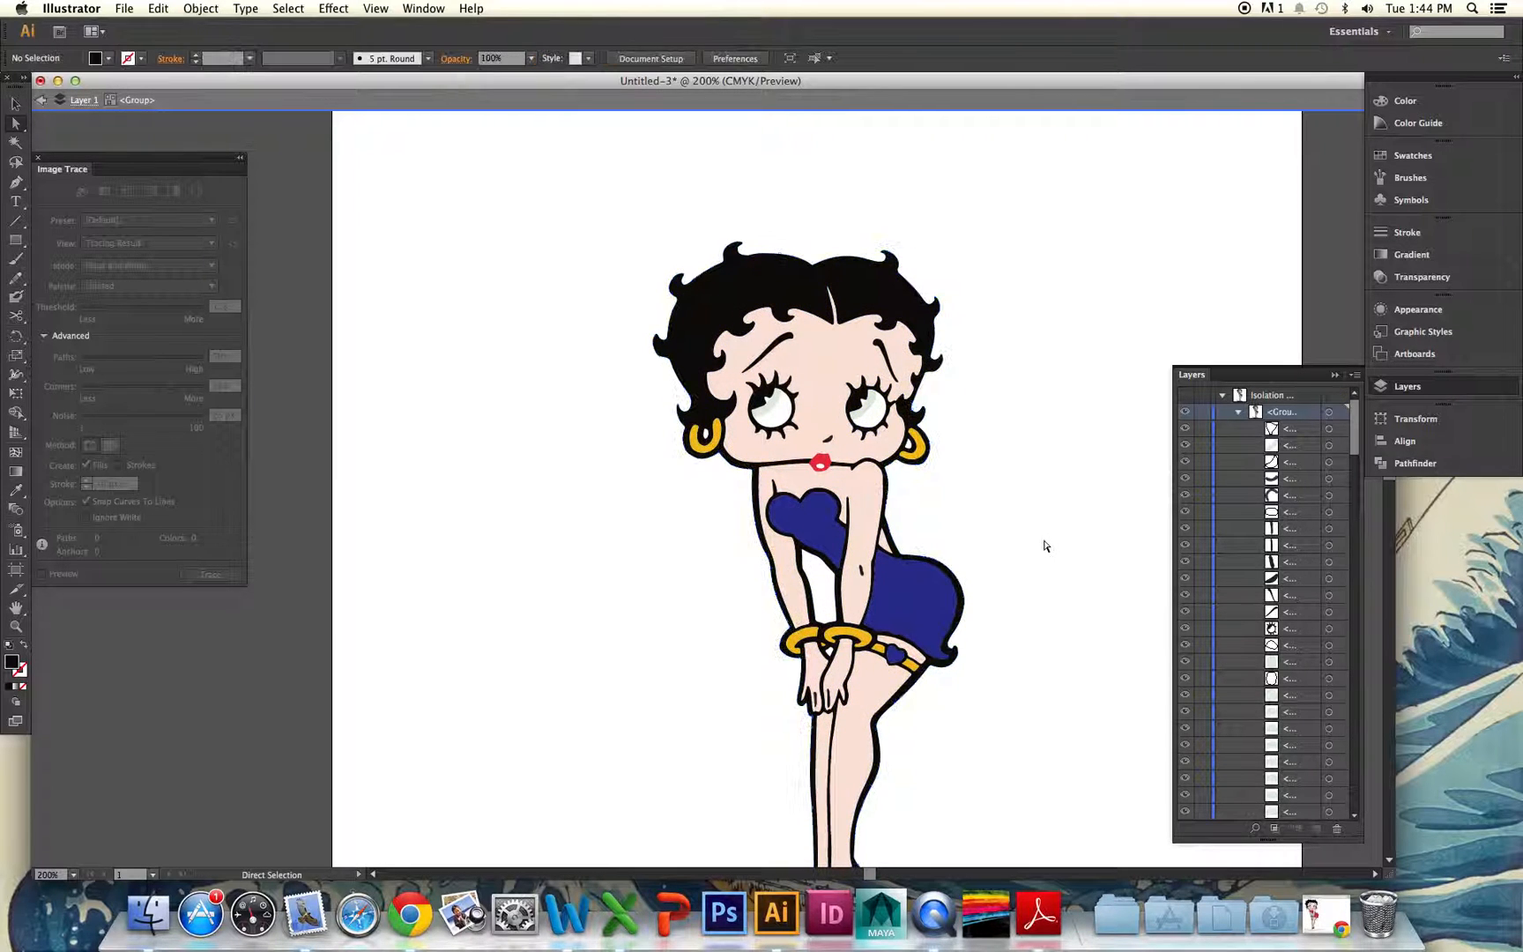
# Try moving the blue bodice shape out beside the figure and pulling a neckline anchor point of the skin shape away
pyautogui.press('super+equal')
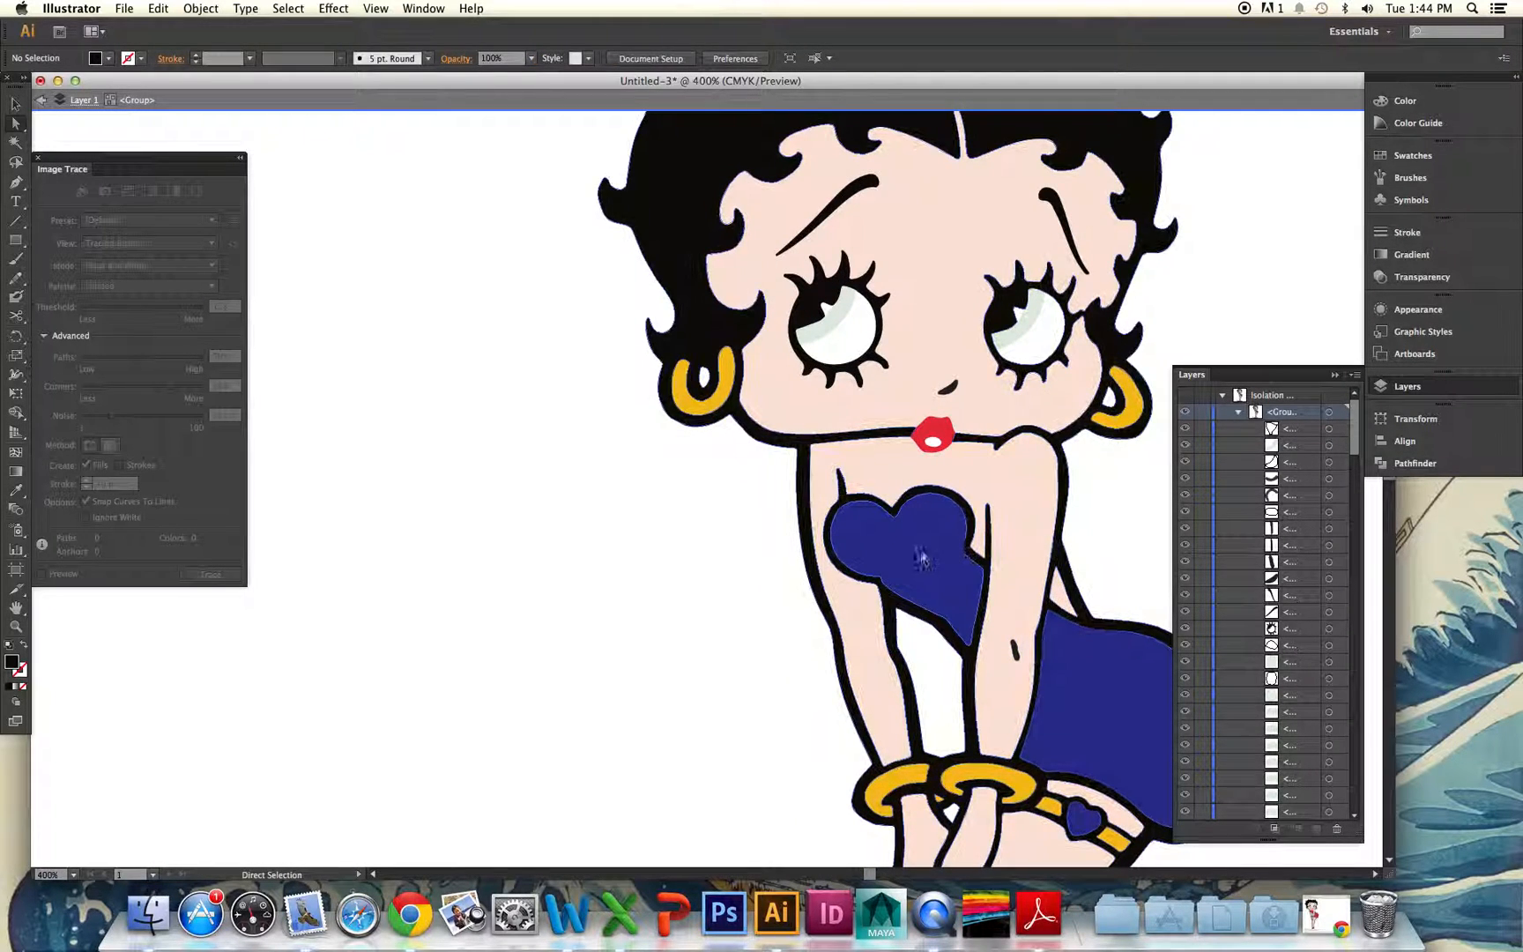
pyautogui.moveTo(916, 542); pyautogui.dragTo(384, 559)
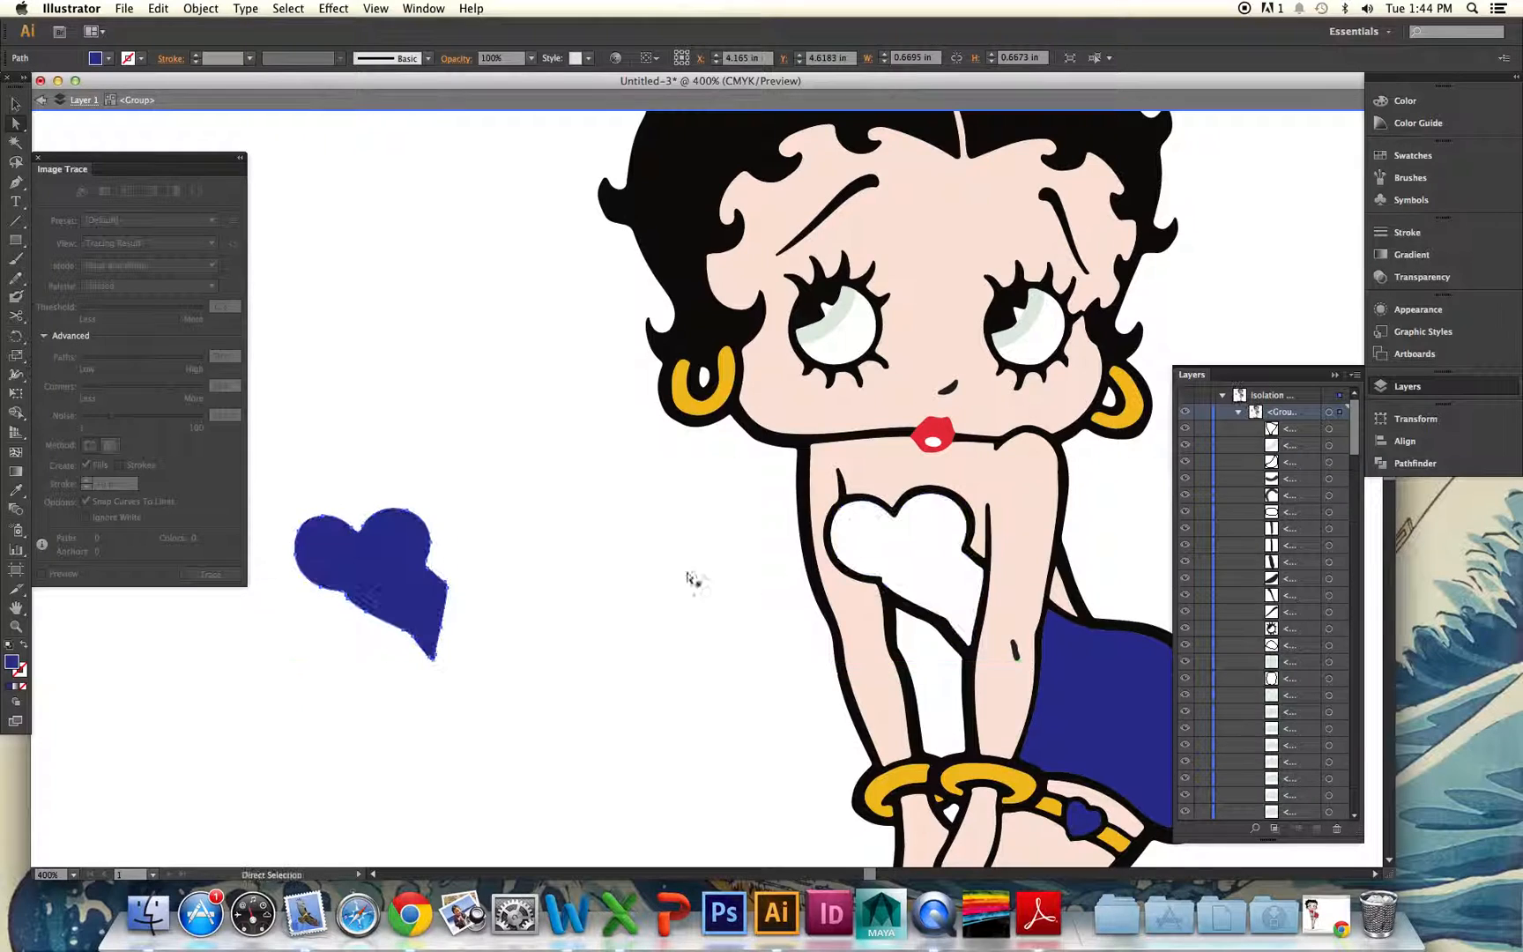
pyautogui.click(891, 507)
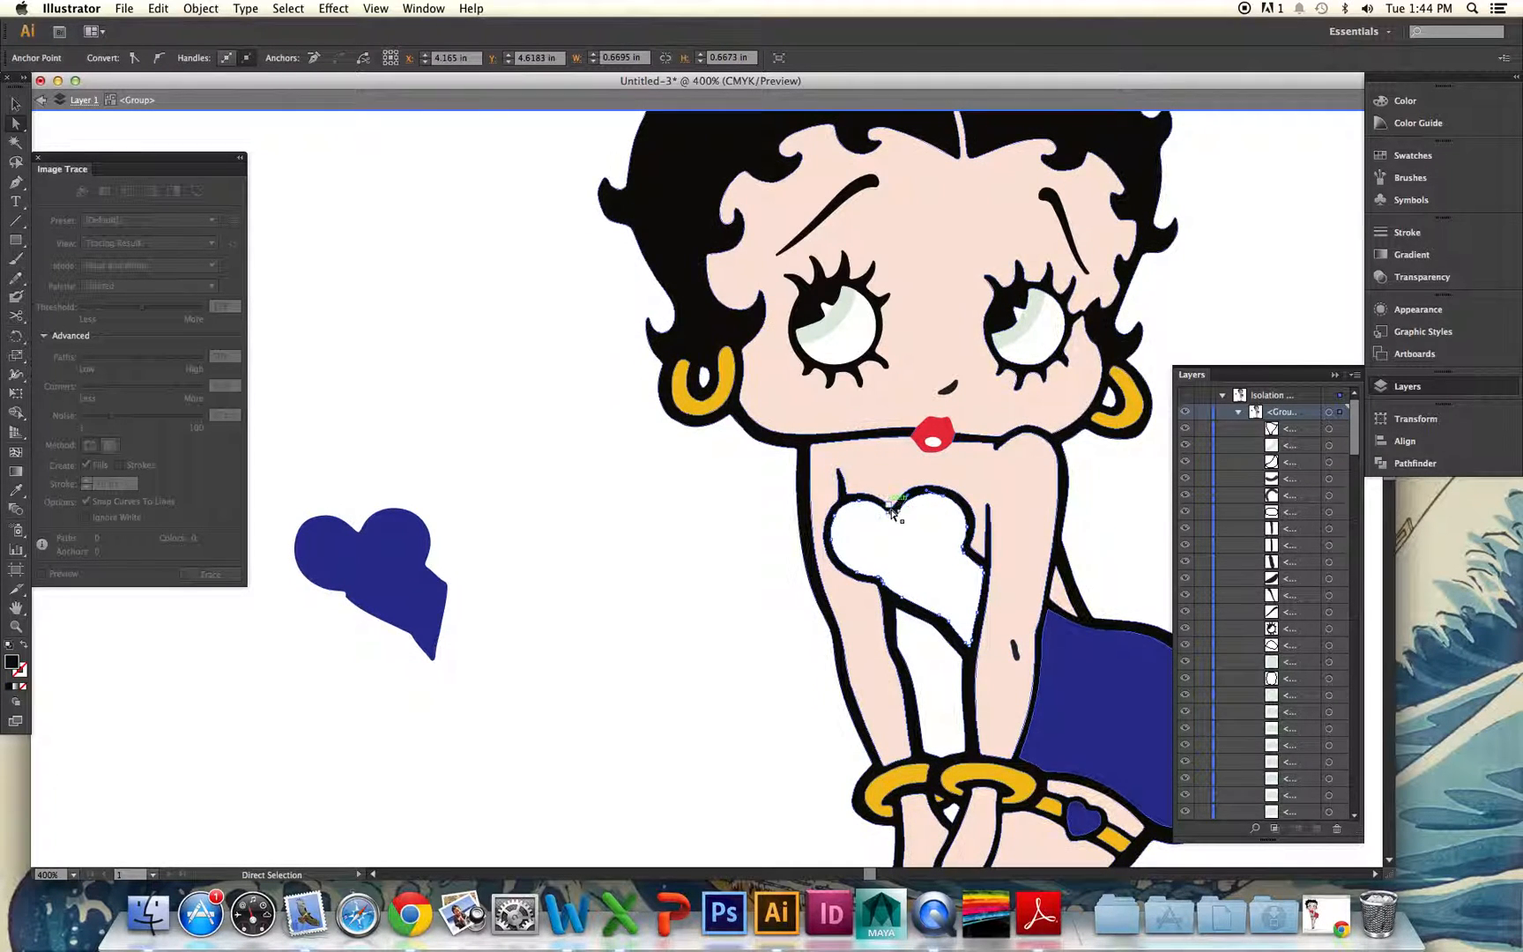
pyautogui.moveTo(892, 508); pyautogui.dragTo(644, 522)
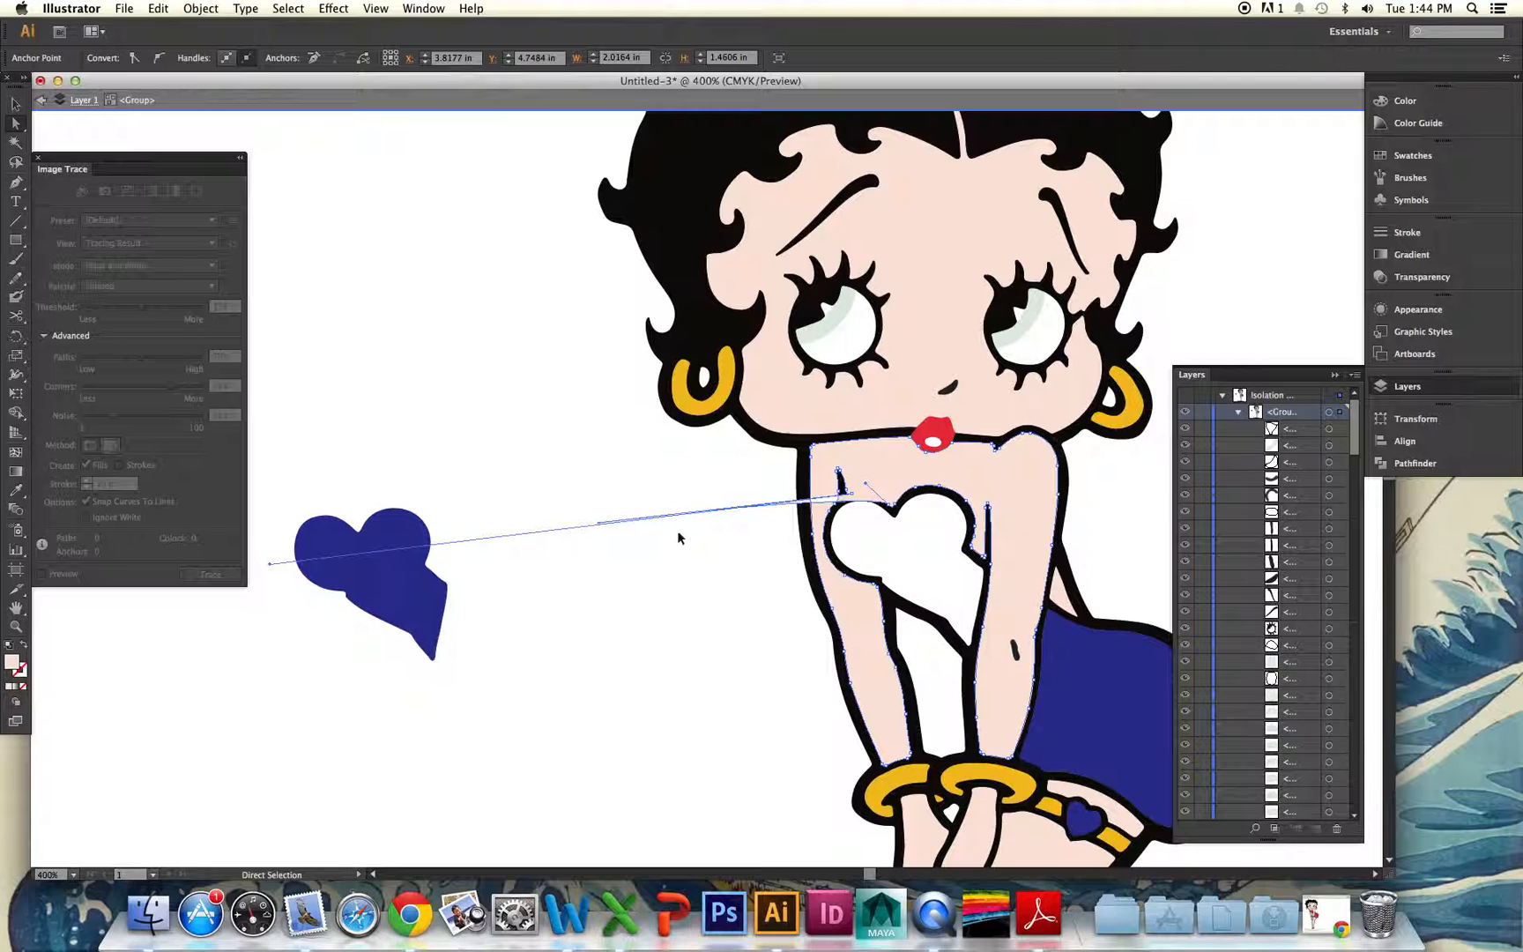
pyautogui.press('super+z')
# Try pulling the arms' skin shape and the black outline away from the figure as separate whole pieces
pyautogui.click(15, 104)
pyautogui.moveTo(839, 471); pyautogui.dragTo(677, 489)
pyautogui.moveTo(877, 493); pyautogui.dragTo(524, 496)
pyautogui.click(931, 492)
pyautogui.moveTo(931, 492); pyautogui.dragTo(705, 498)
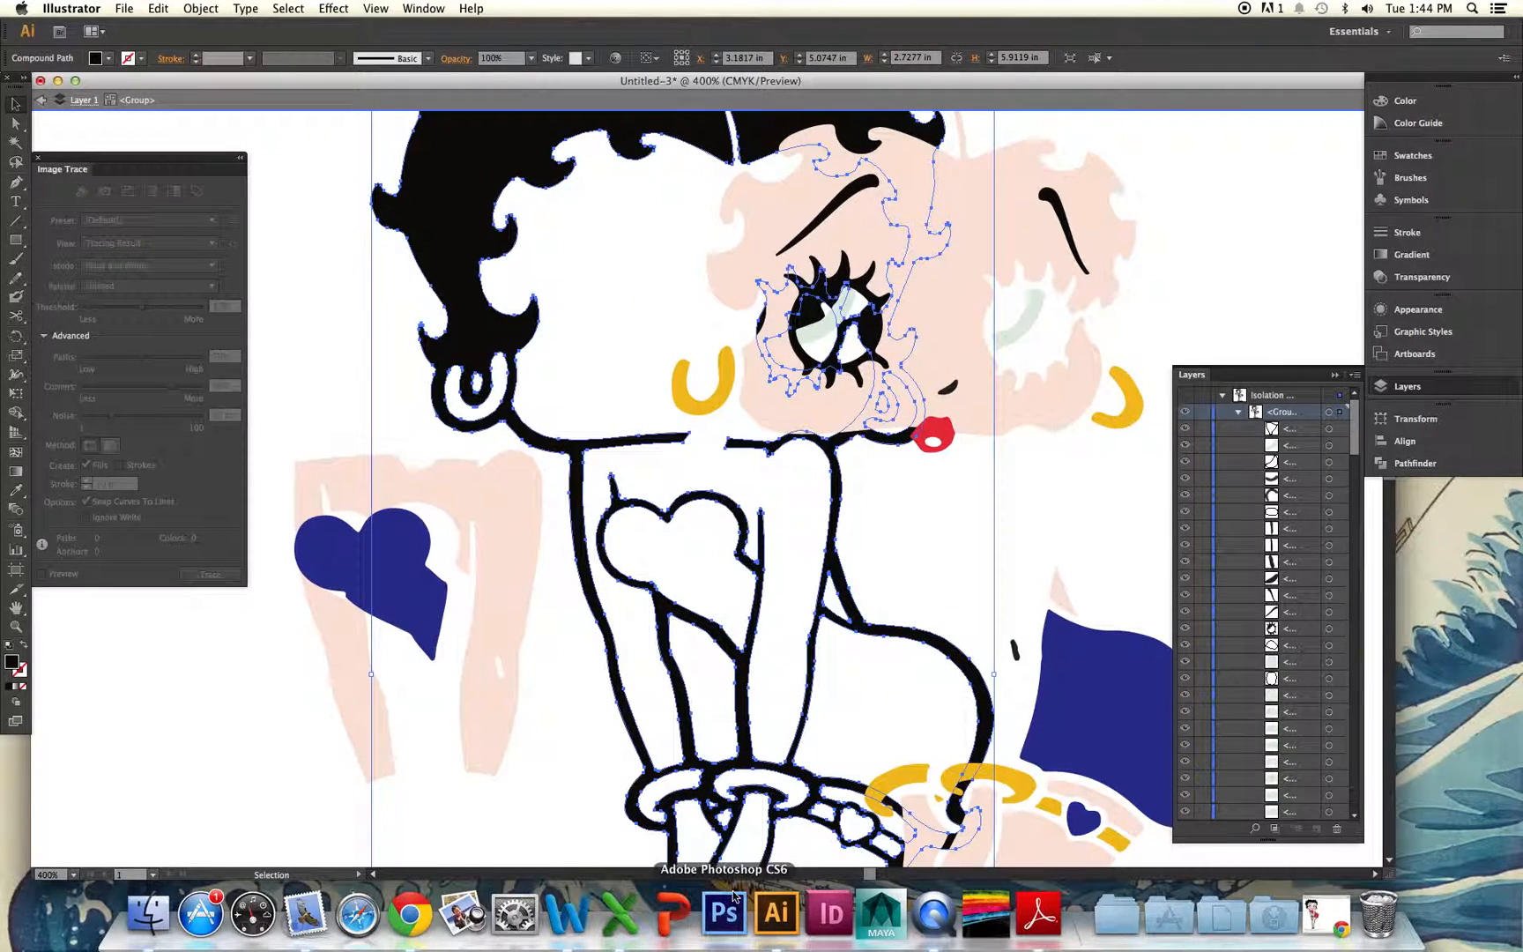
# Undo the moves of the outline, skin and blue bodice shapes, and deselect the artwork
pyautogui.press('super+z')
pyautogui.press('super+z')
pyautogui.press('super+z')
pyautogui.press('super+z')
pyautogui.press('super+z')
pyautogui.press('super+z')
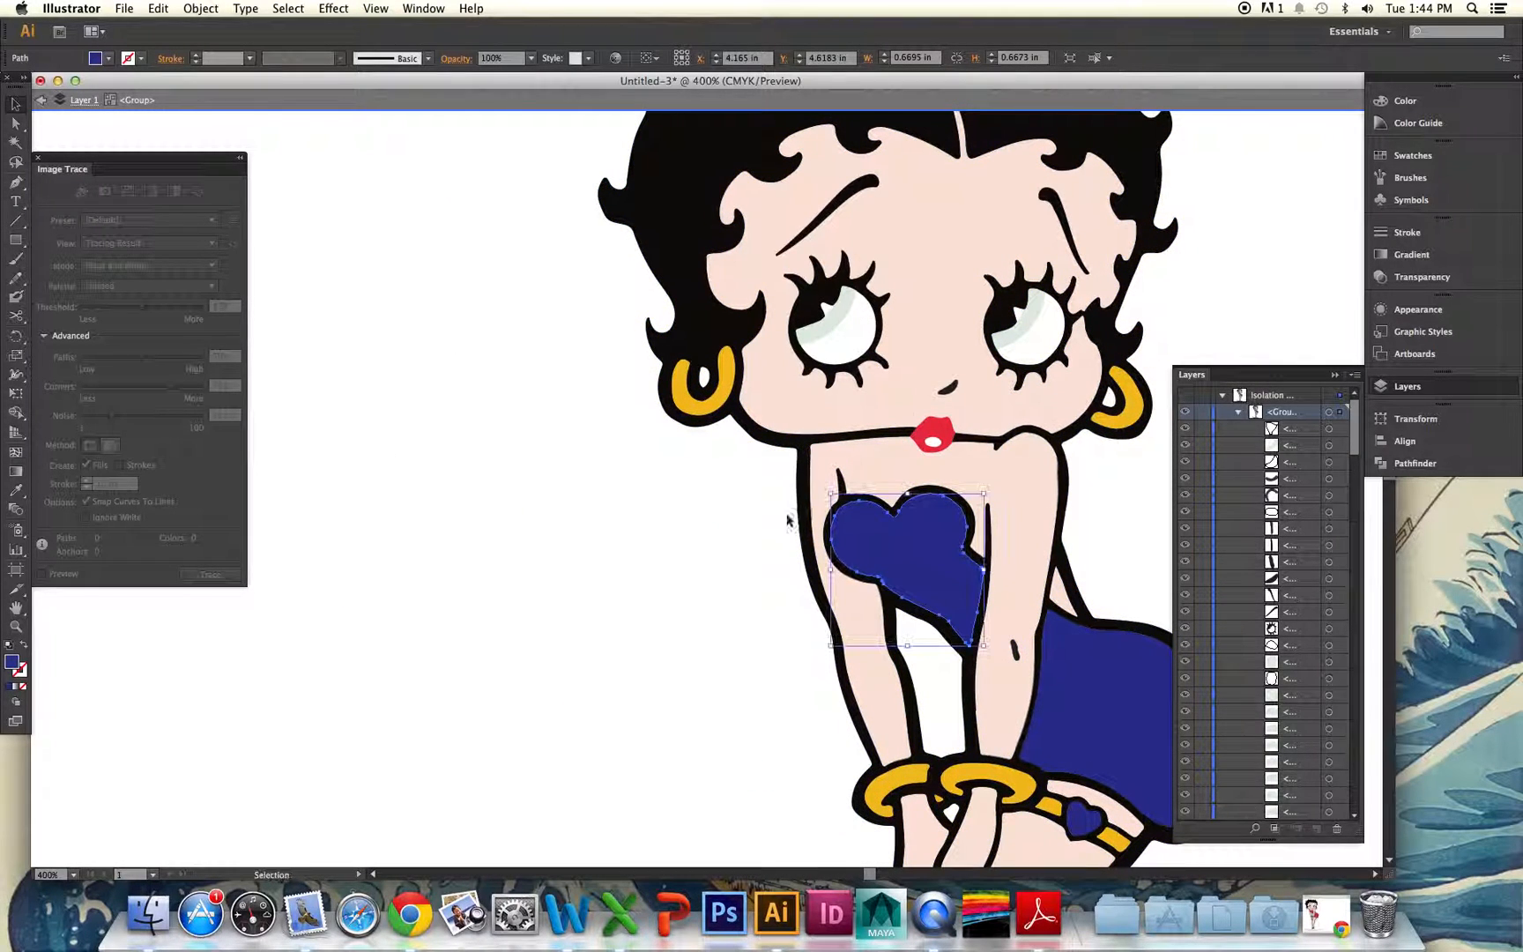
pyautogui.click(697, 631)
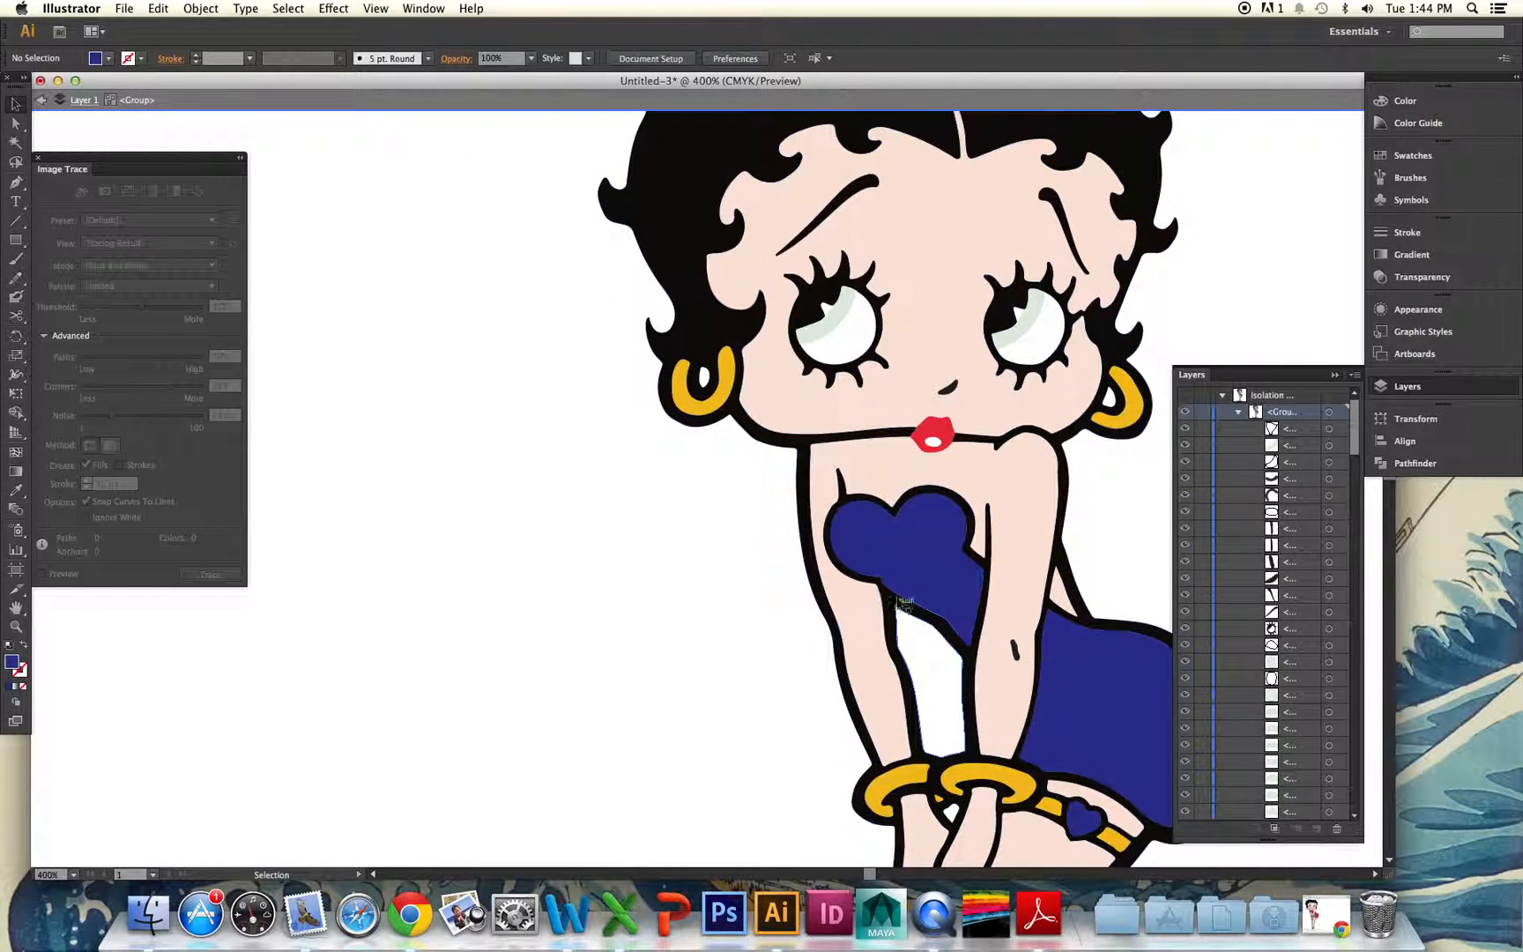
# Leave the group's isolation mode, select the whole traced artwork and make it a Live Paint group
pyautogui.press('super+minus')
pyautogui.press('super+minus')
pyautogui.press('super+minus')
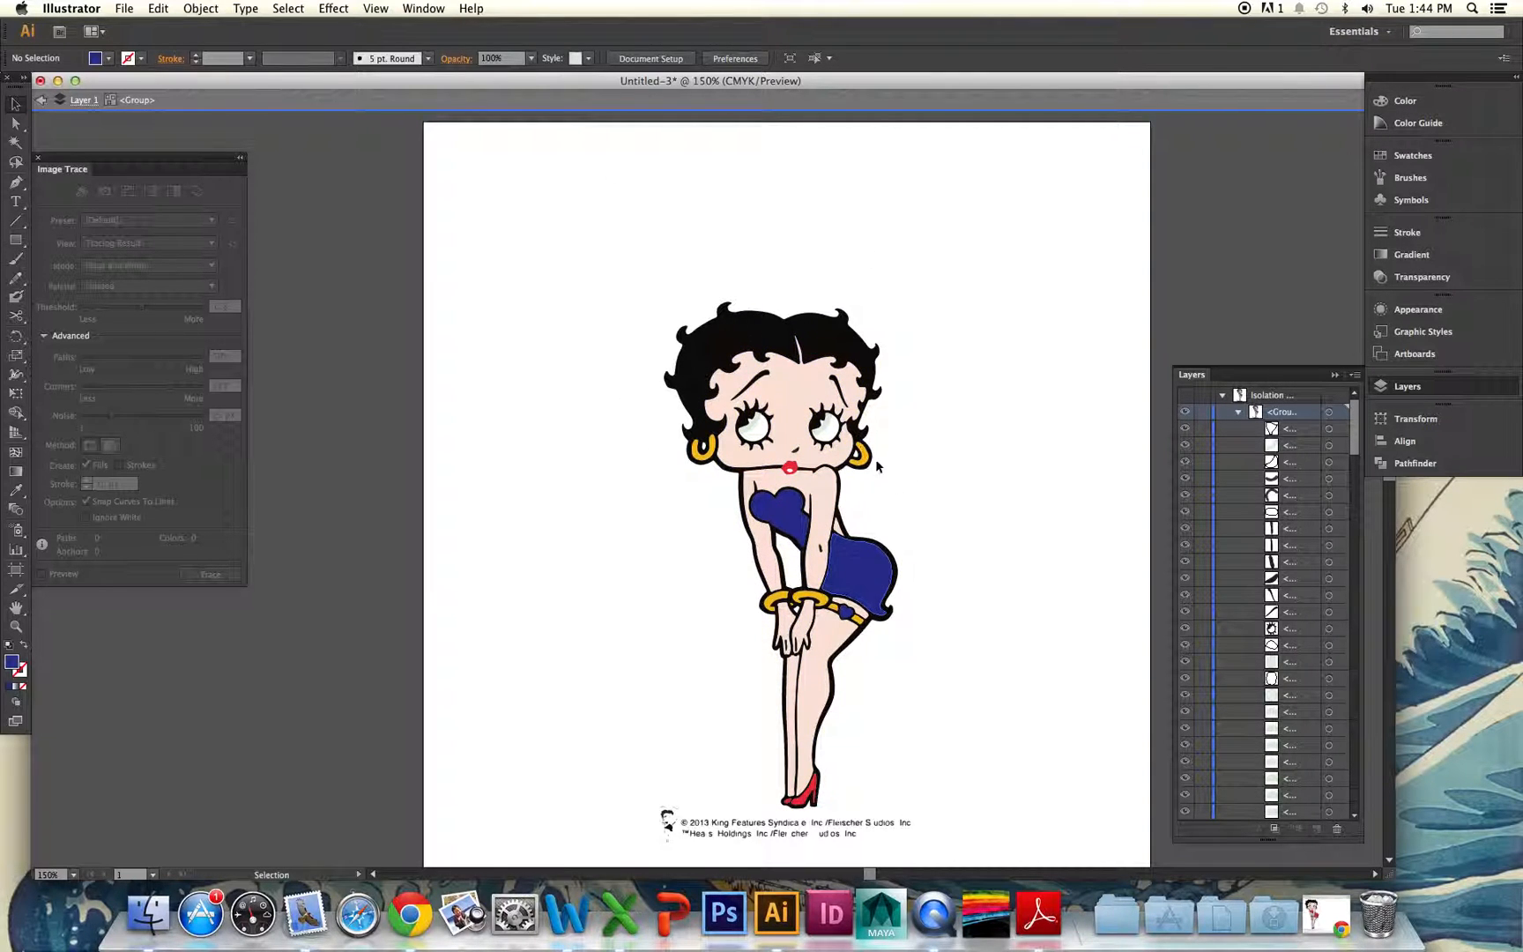
pyautogui.click(42, 100)
pyautogui.click(43, 100)
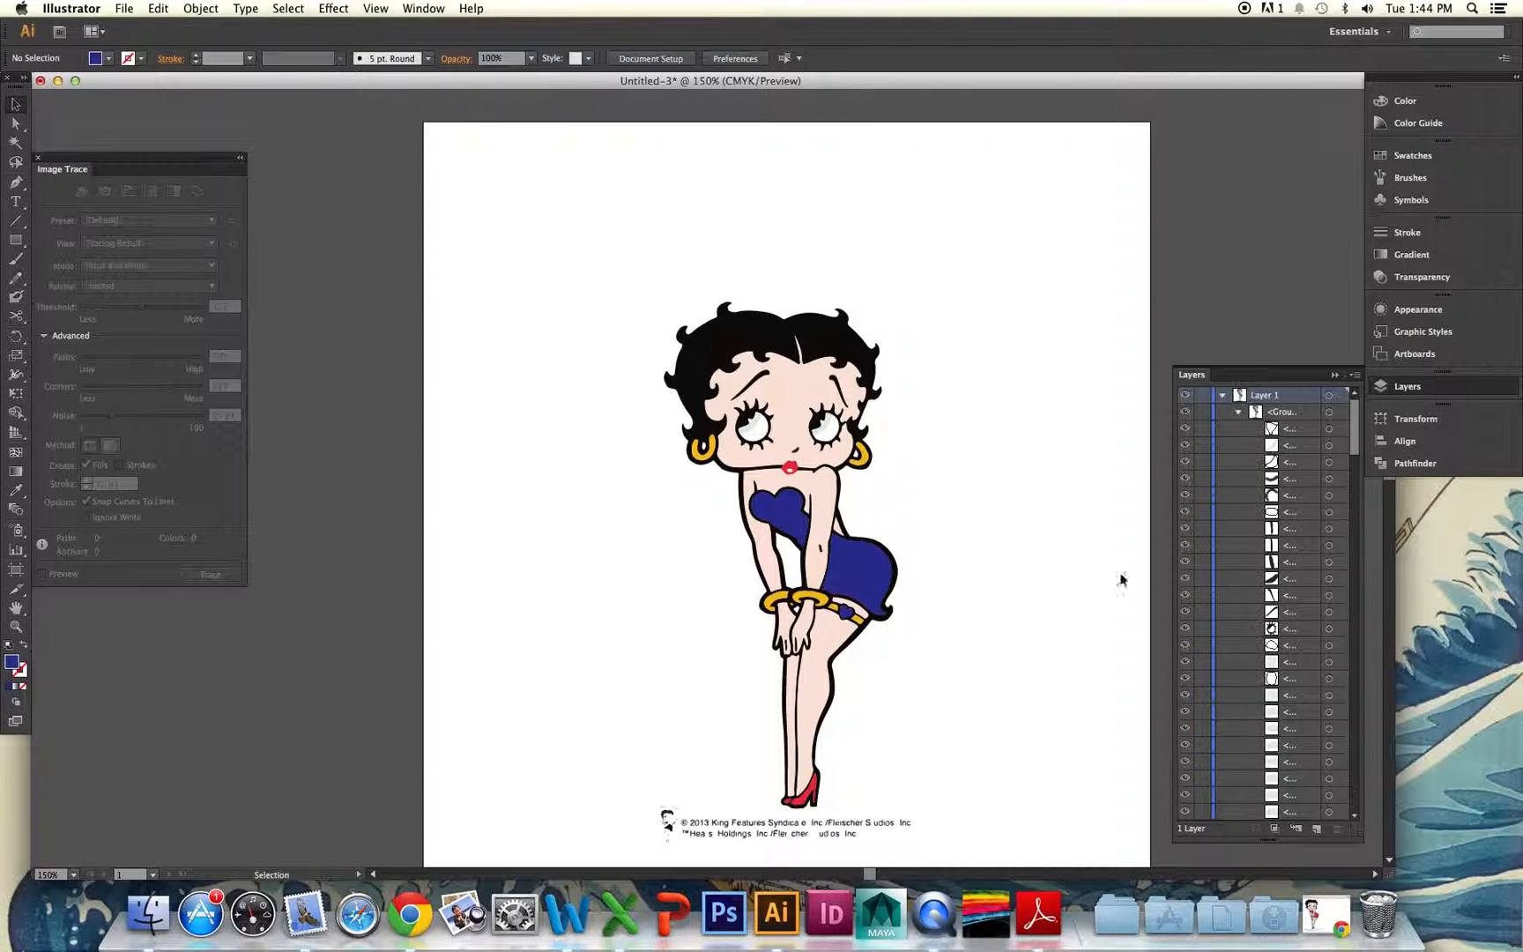
pyautogui.click(844, 484)
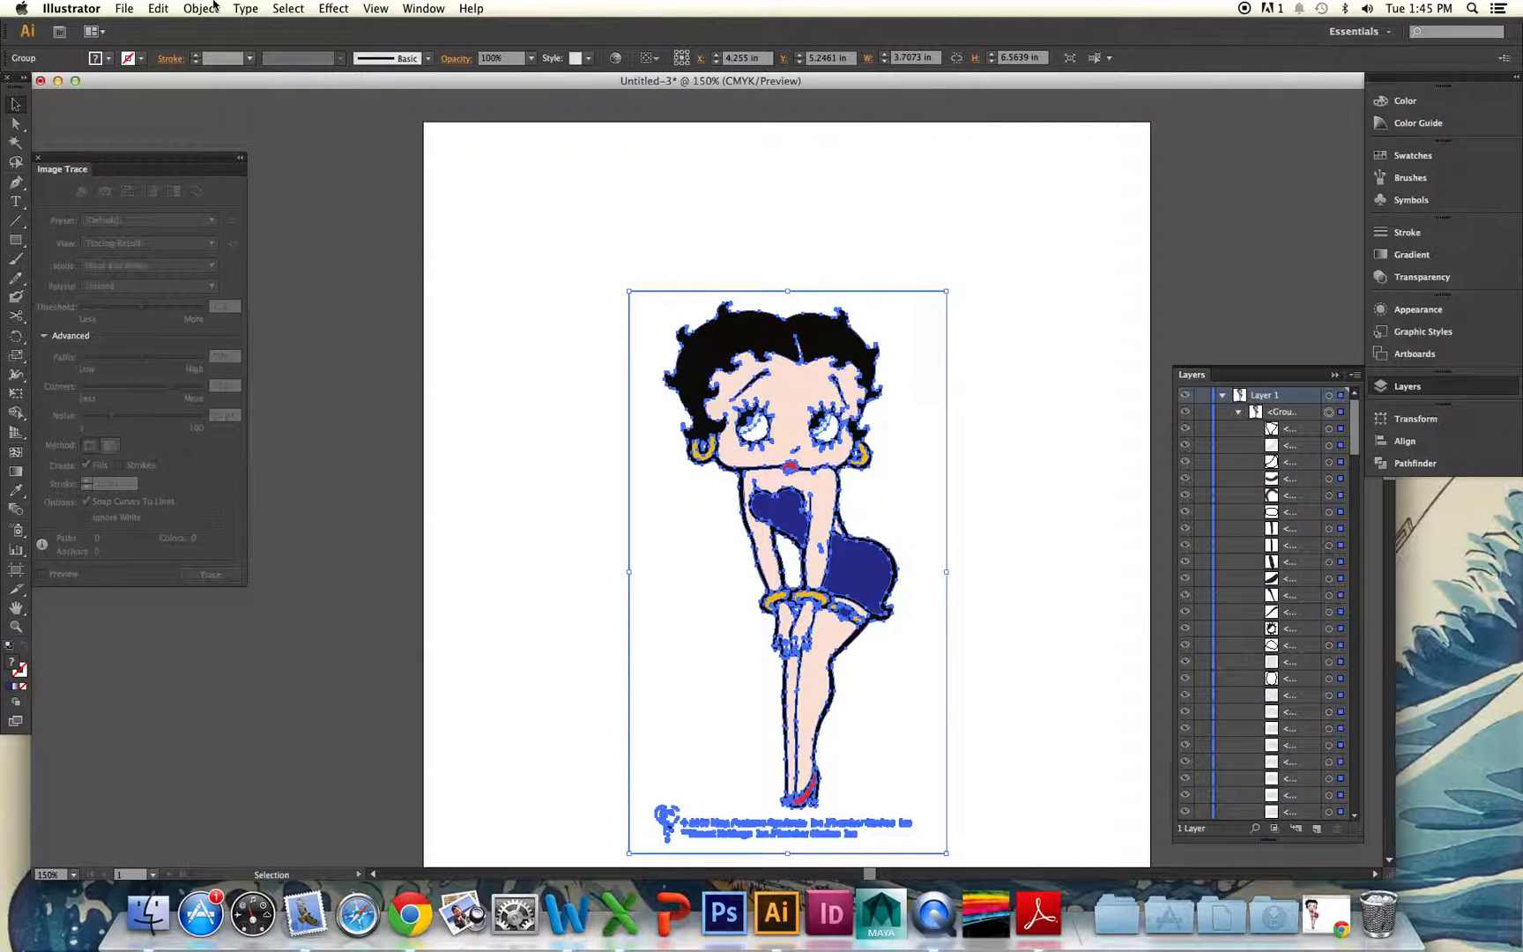
pyautogui.click(214, 7)
pyautogui.moveTo(335, 382)
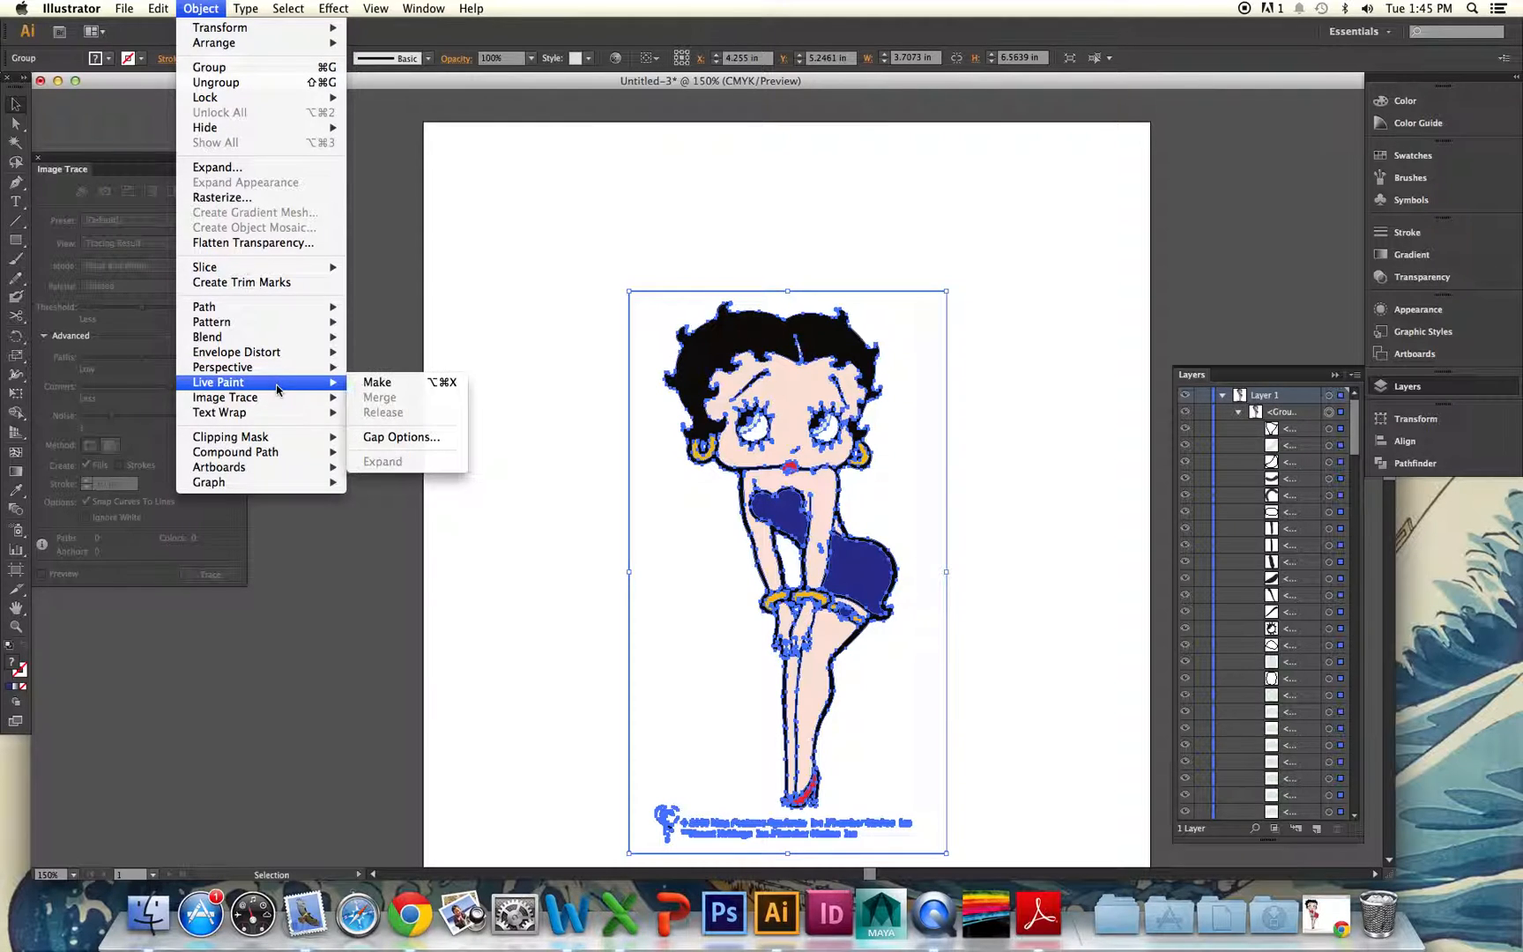
pyautogui.click(377, 384)
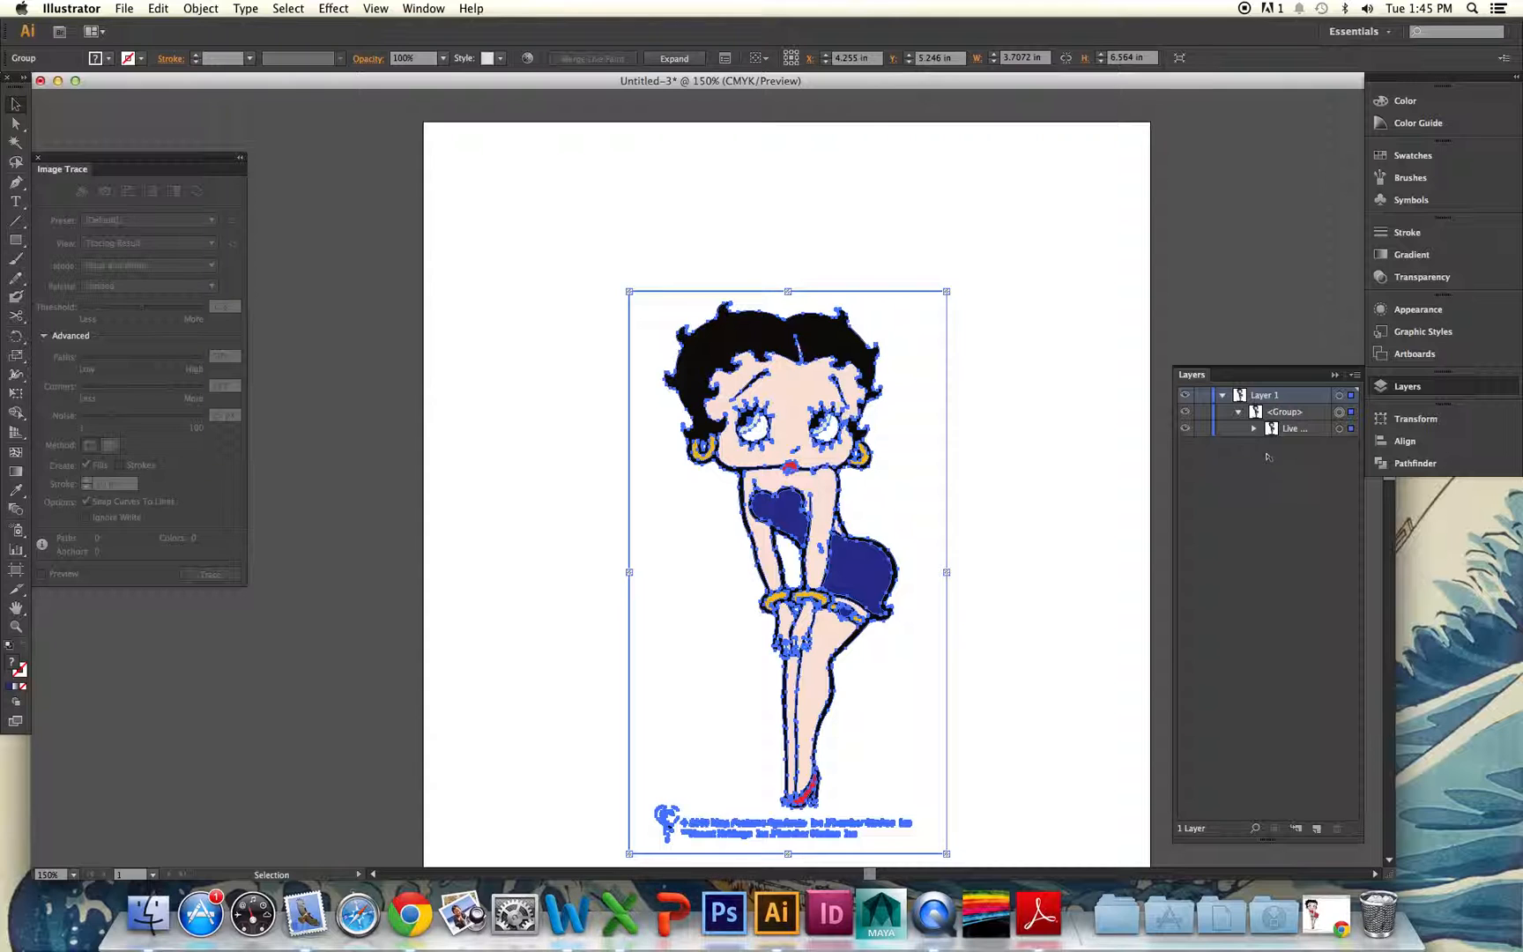
# Examine the paths inside the new Live Paint group in the layer list, and deselect the artwork
pyautogui.click(1253, 429)
pyautogui.click(1253, 430)
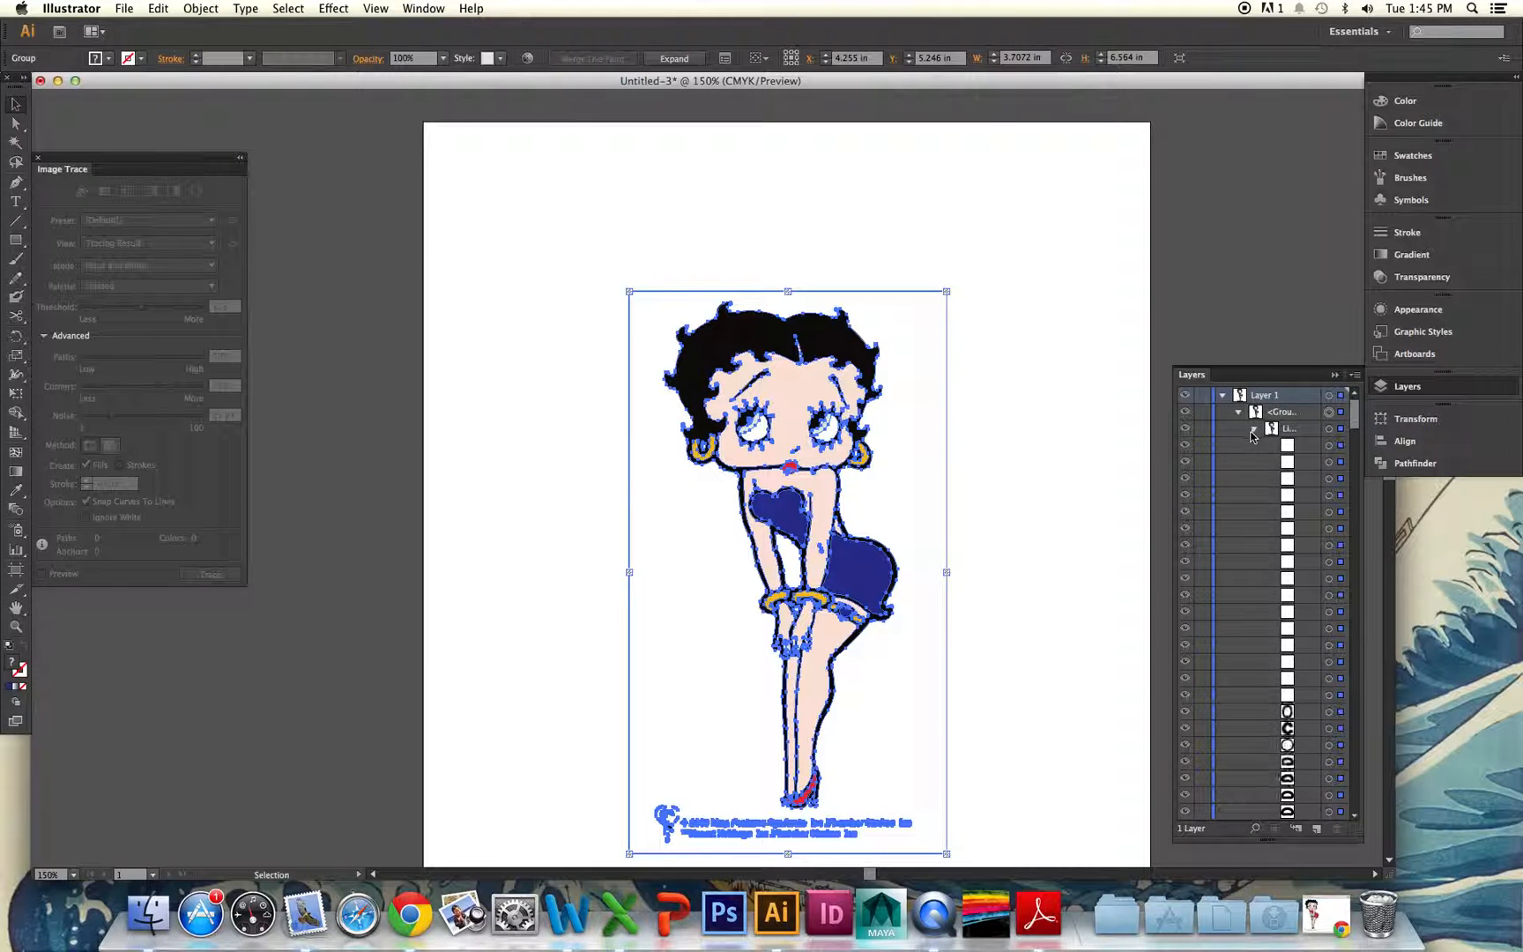
pyautogui.click(337, 538)
# Try filling the face and the black hair outline with dark blue using the Live Paint Bucket, and undo both fills
pyautogui.scroll(-3, 435, 475)
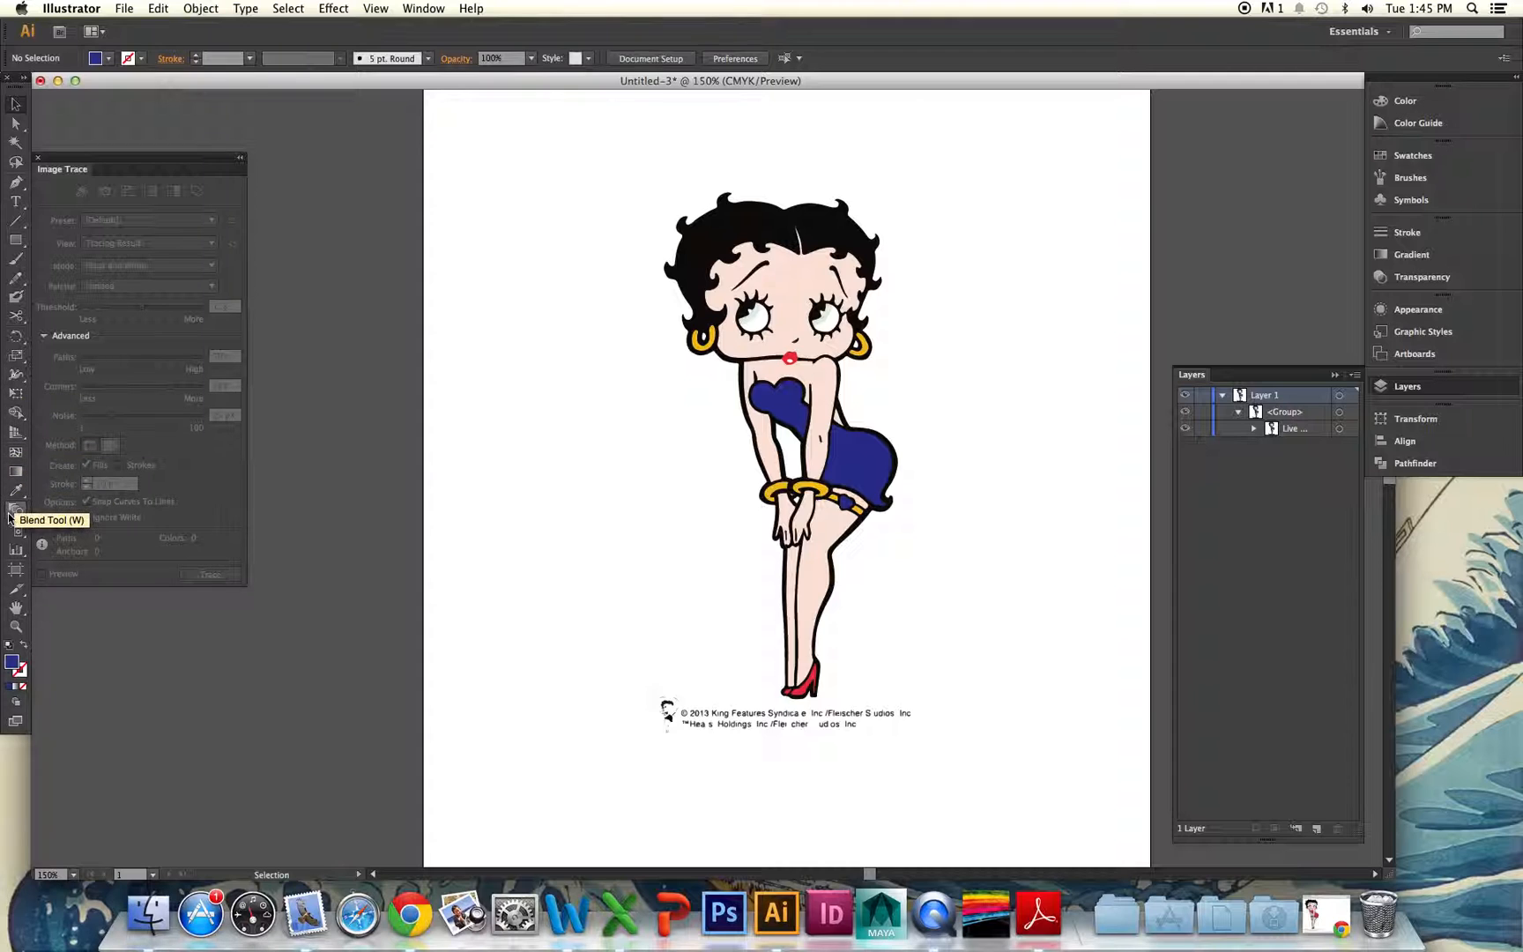
pyautogui.click(19, 474)
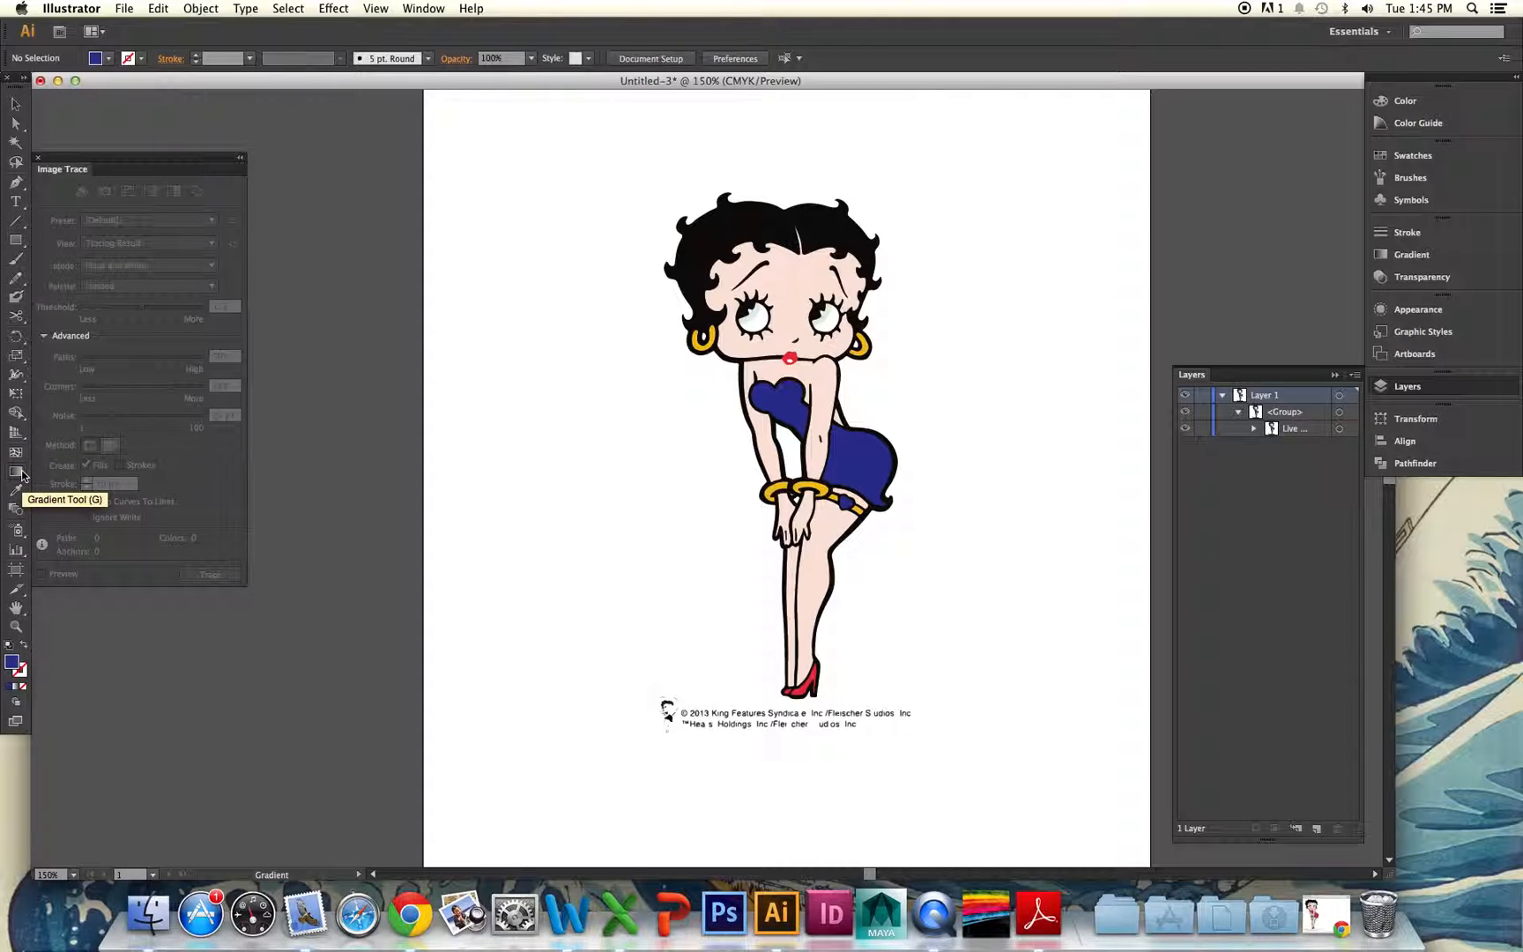
pyautogui.click(17, 413)
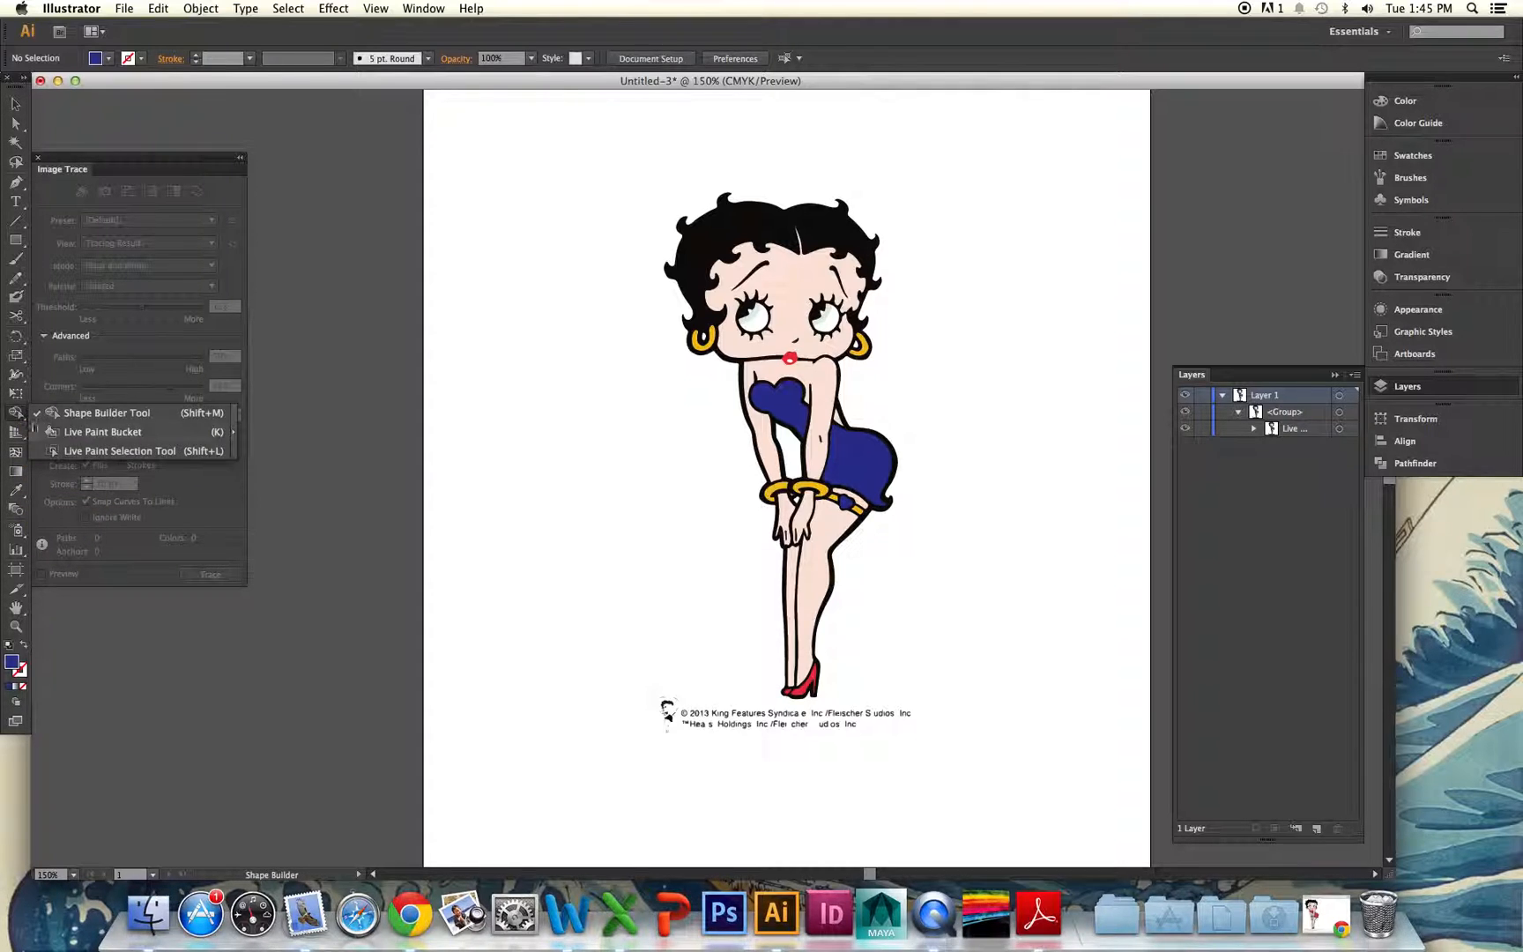
pyautogui.click(77, 439)
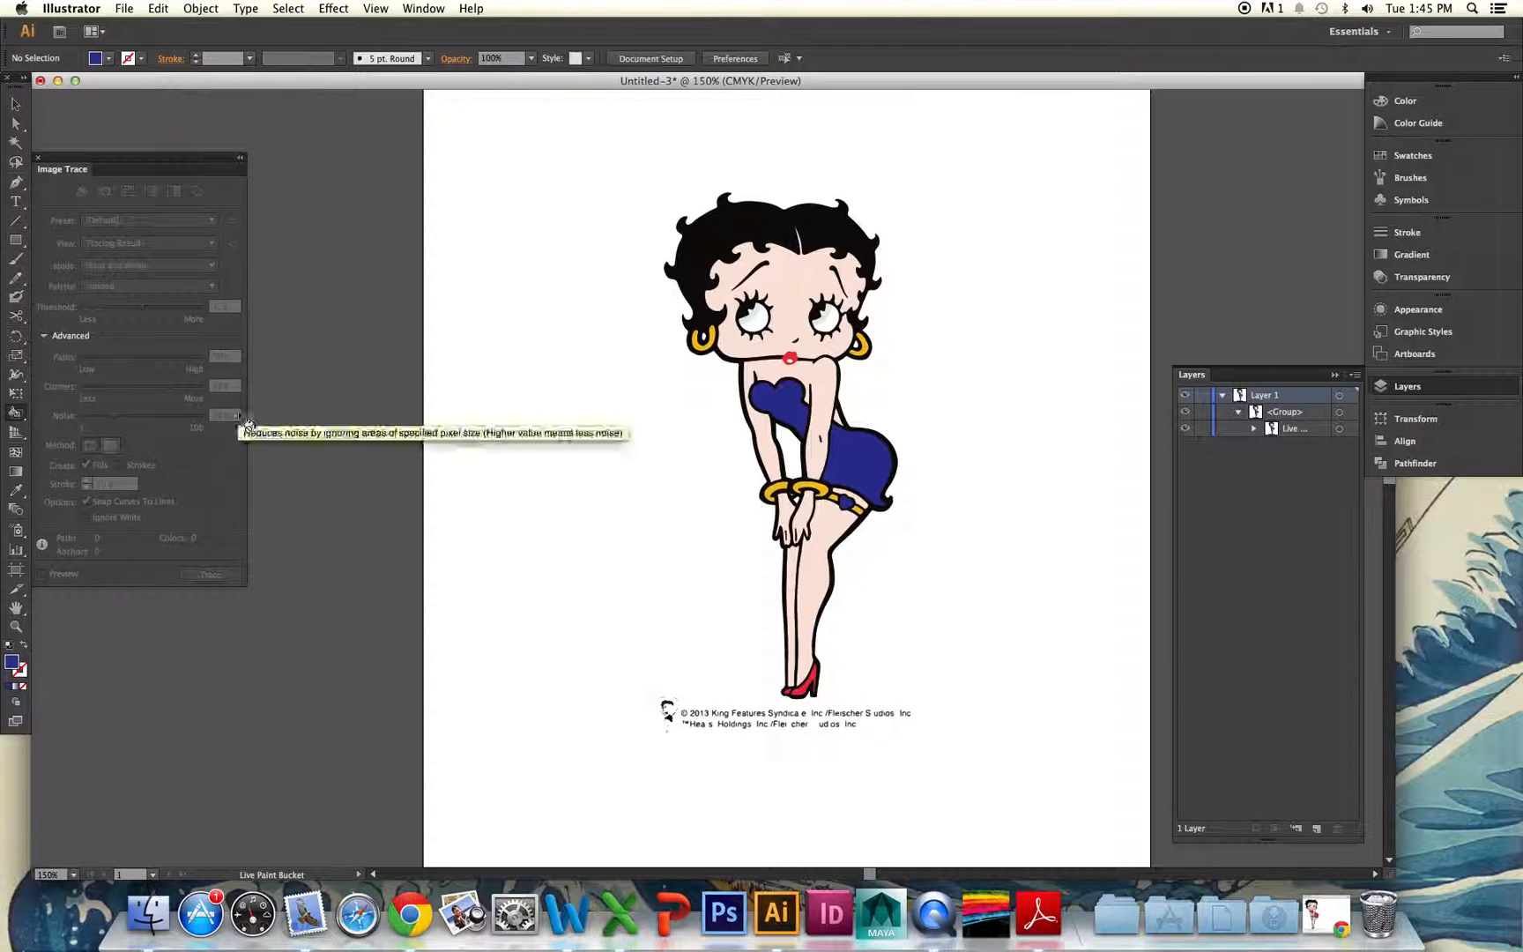
pyautogui.click(790, 298)
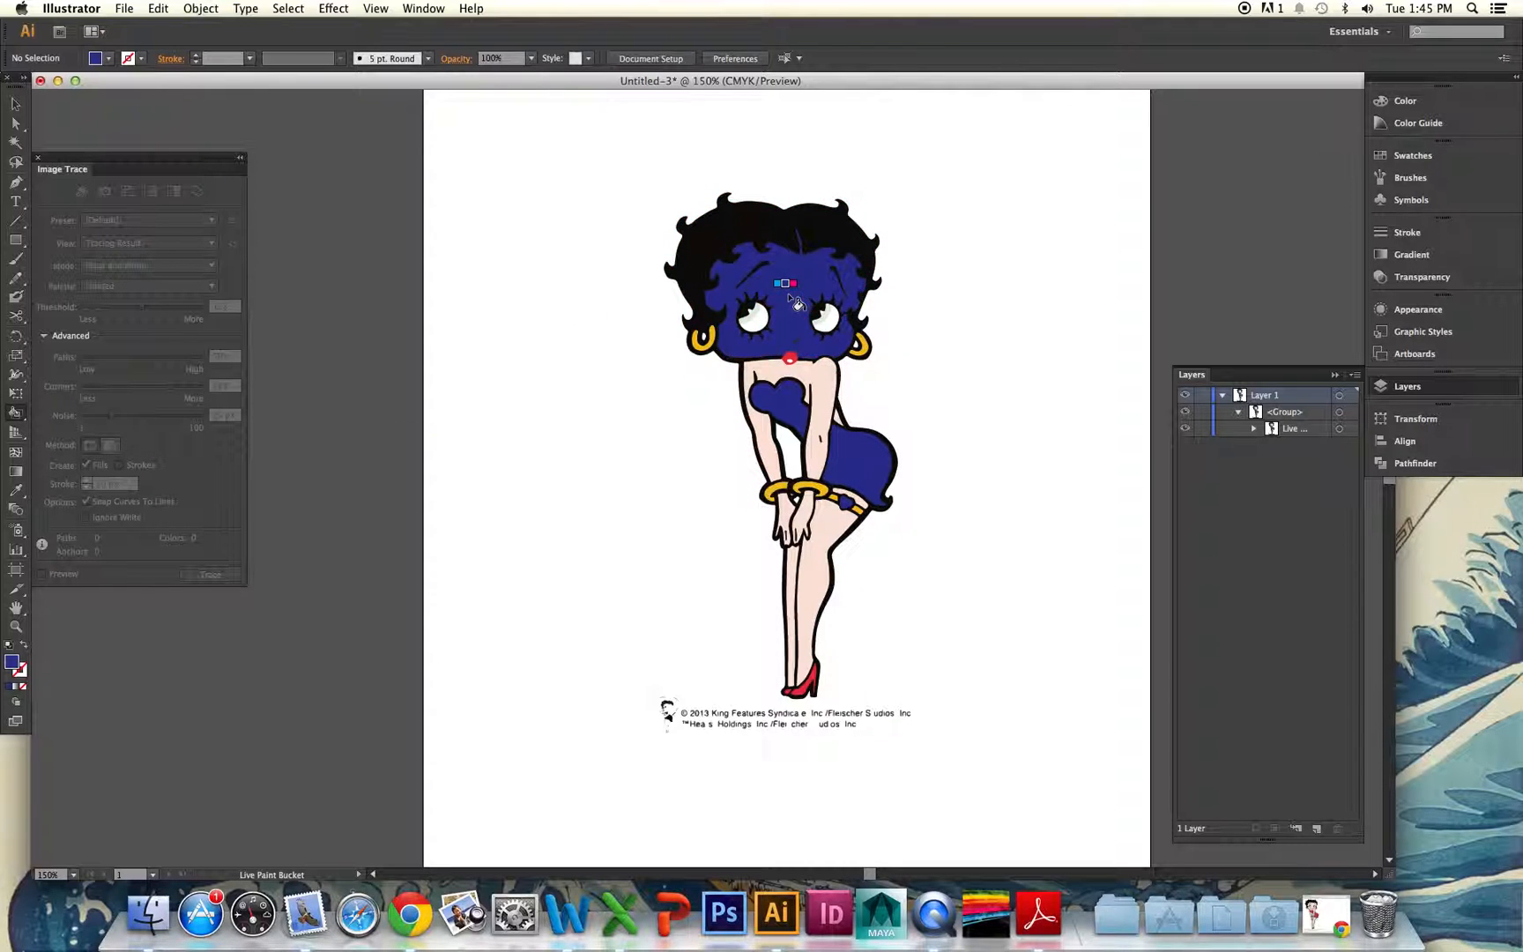
pyautogui.click(737, 222)
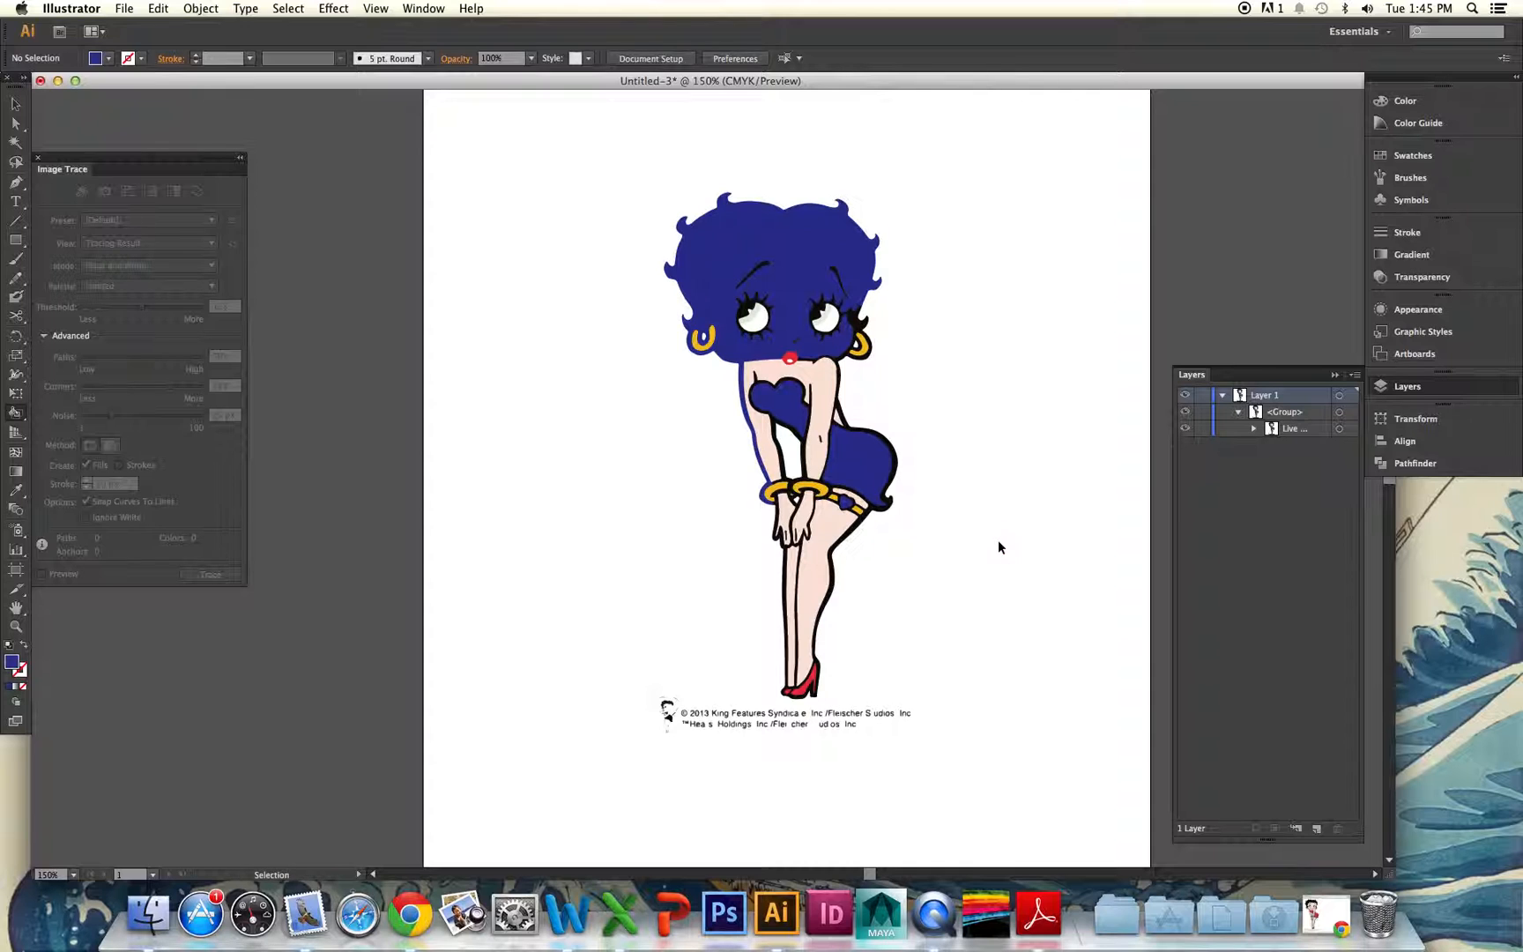
pyautogui.press('super+z')
pyautogui.press('super+z')
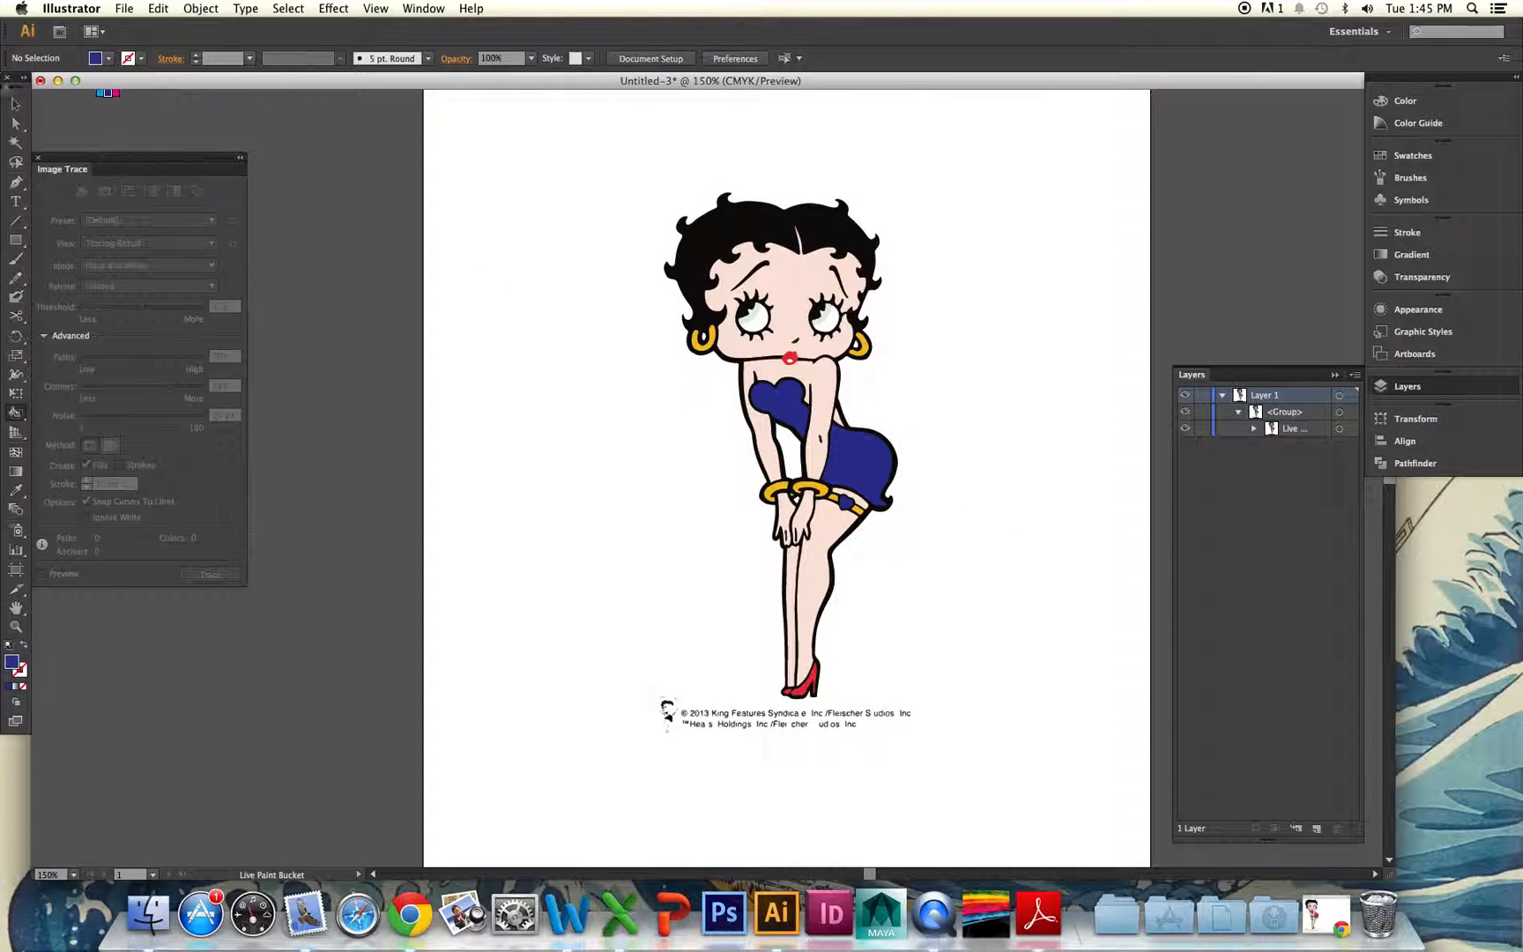
# Isolate the Live Paint group and move the two stacked blue skirt shapes out to the blank area right of the figure
pyautogui.click(17, 105)
pyautogui.doubleClick(767, 398)
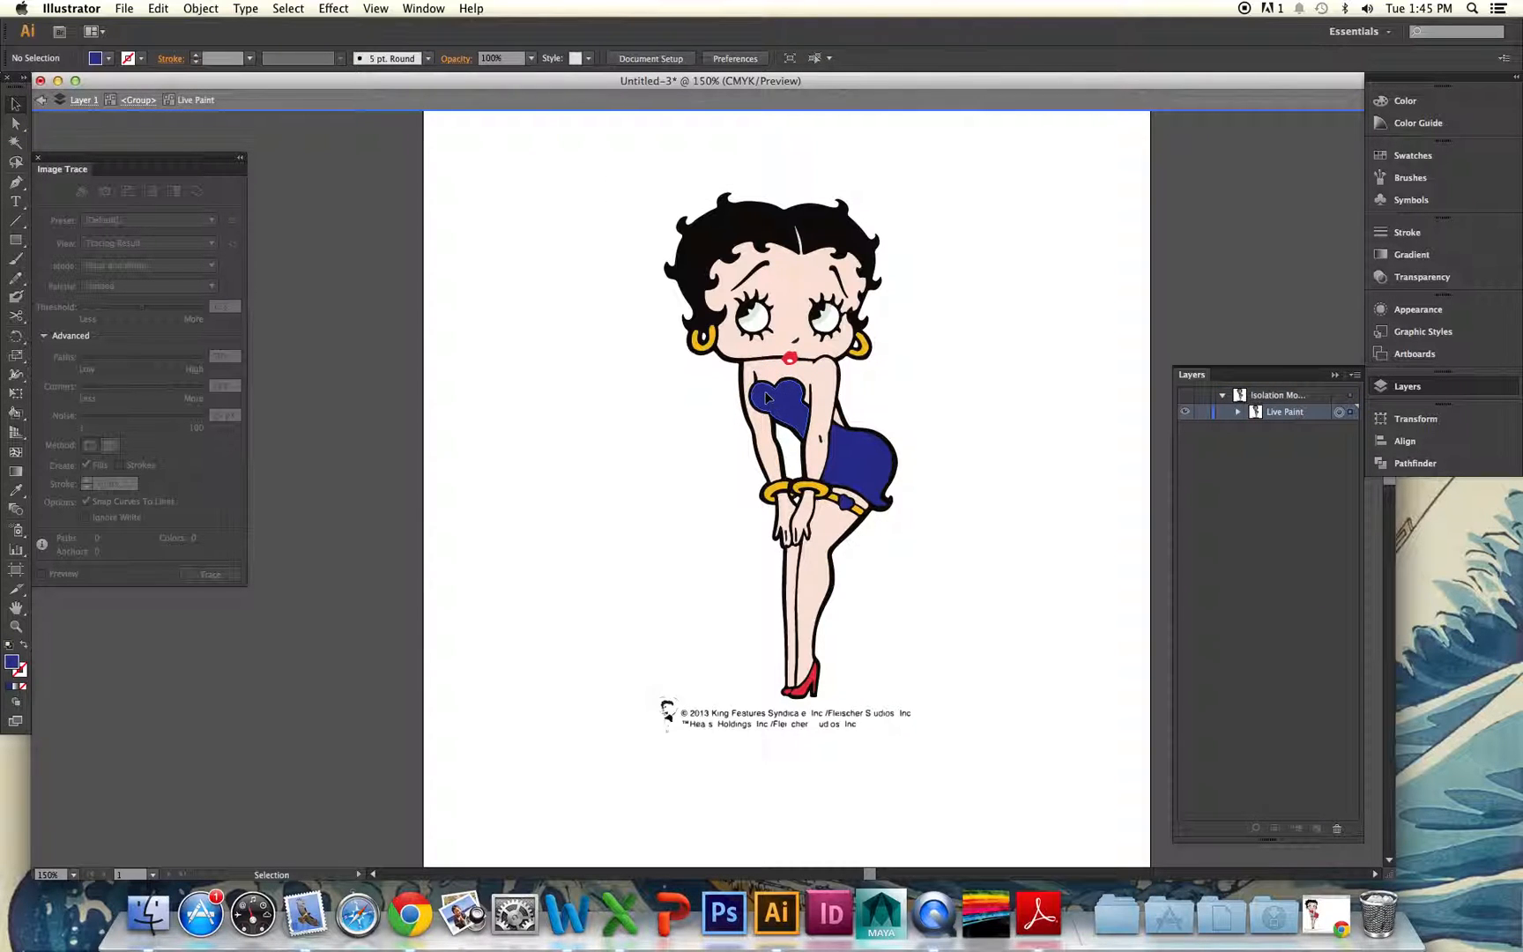
pyautogui.moveTo(853, 472); pyautogui.dragTo(1055, 387)
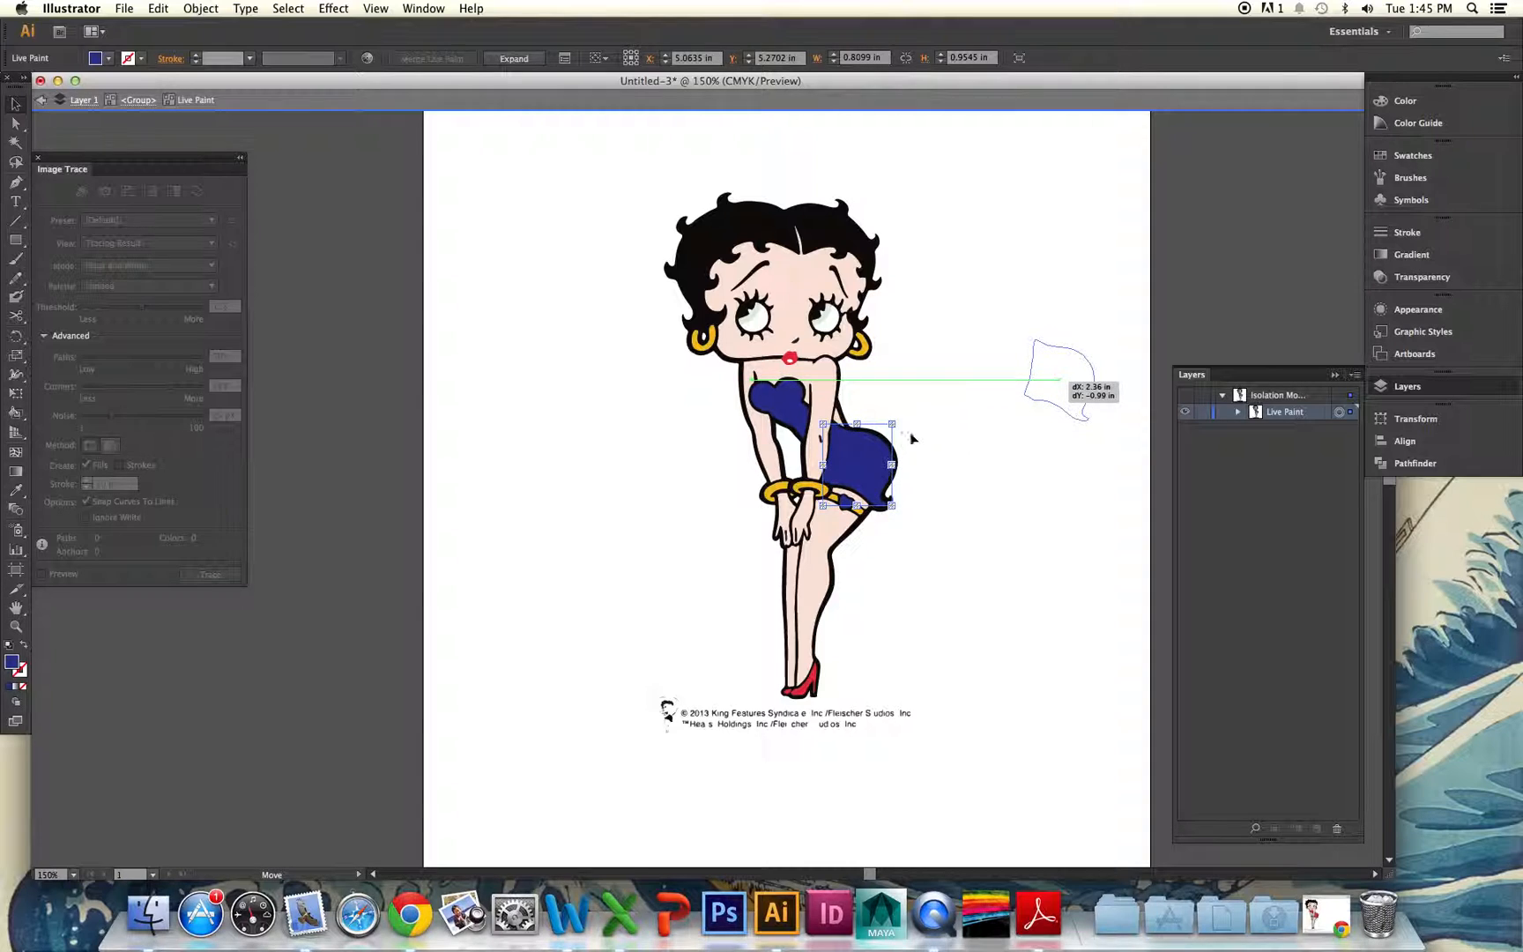
pyautogui.moveTo(868, 468)
pyautogui.mouseDown()
pyautogui.moveTo(1003, 437)
pyautogui.moveTo(965, 481)
pyautogui.mouseUp()
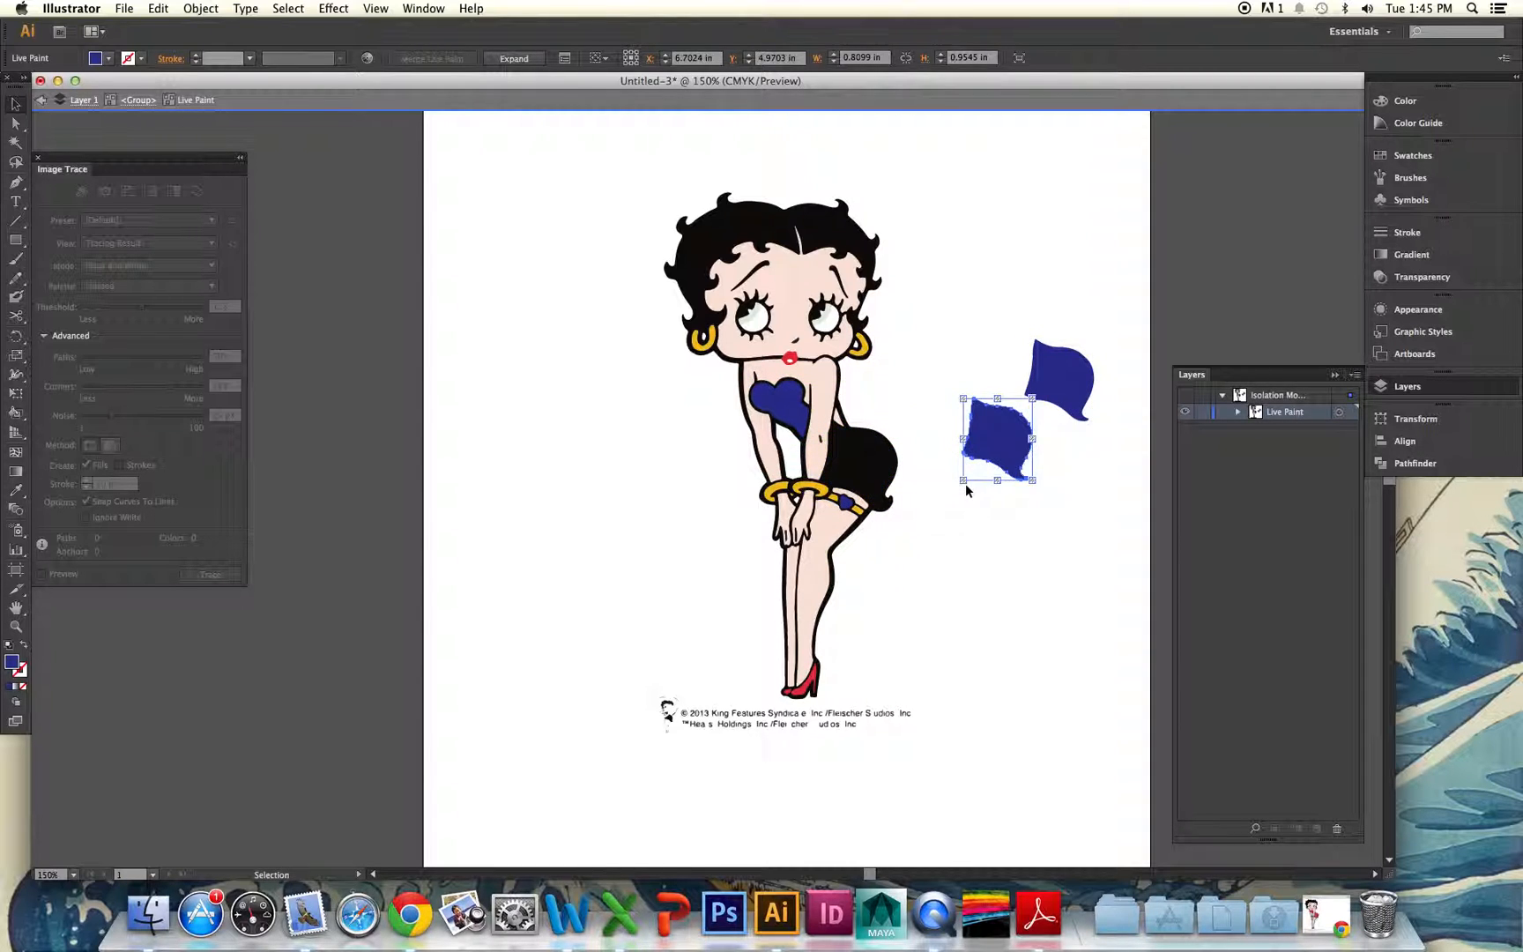
# Move the two stacked blue bodice shapes out to the blank area left of the figure's torso
pyautogui.click(787, 401)
pyautogui.moveTo(786, 401); pyautogui.dragTo(710, 449)
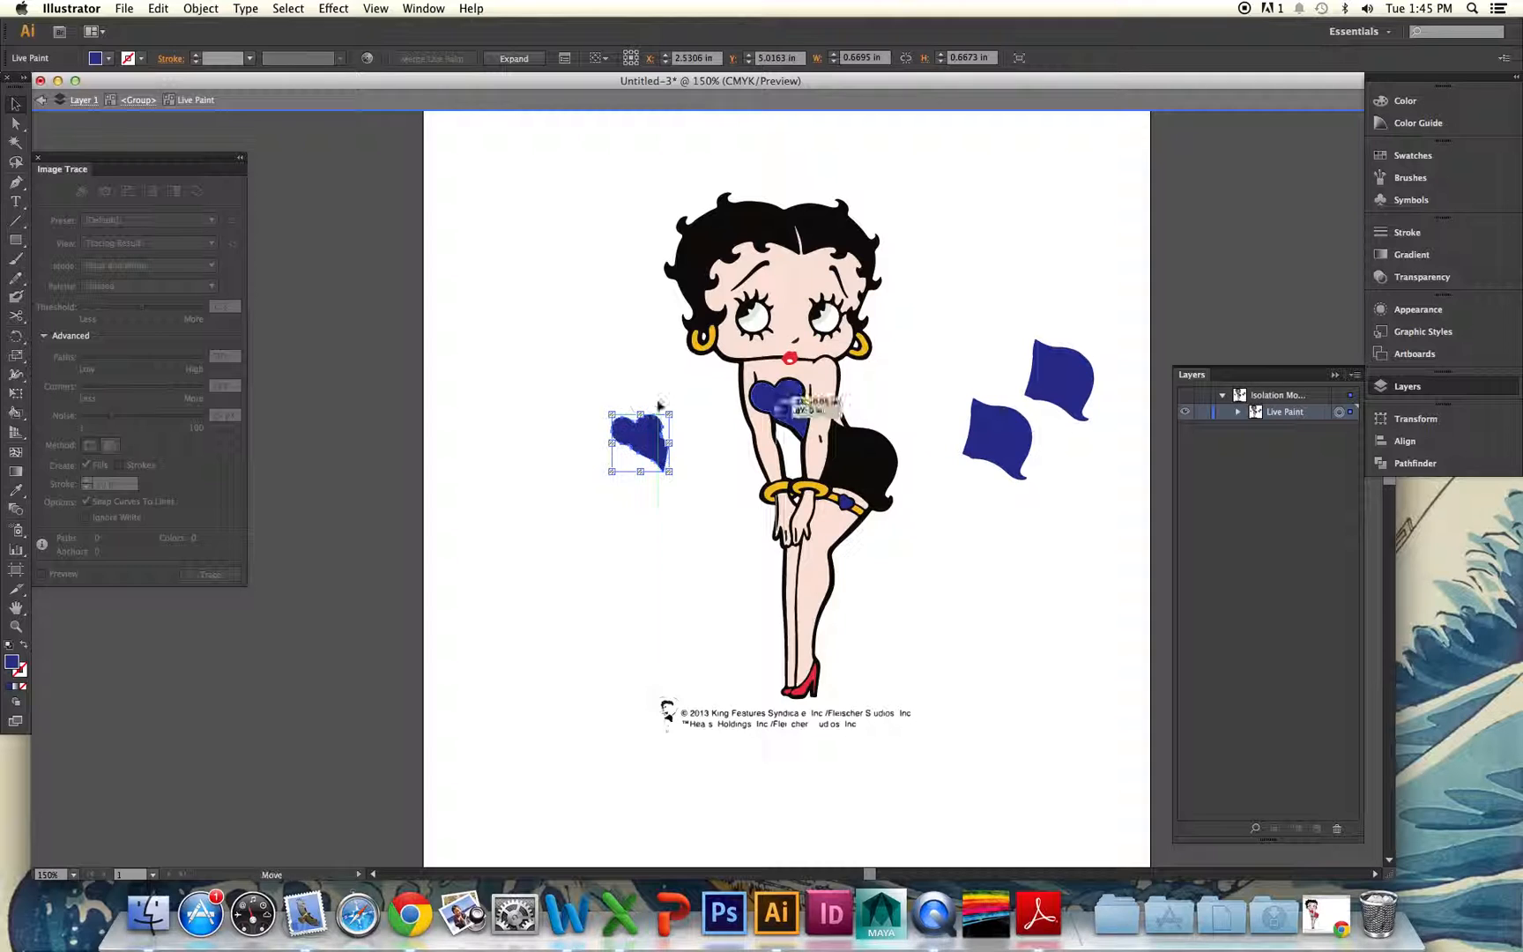
pyautogui.moveTo(781, 399); pyautogui.dragTo(655, 398)
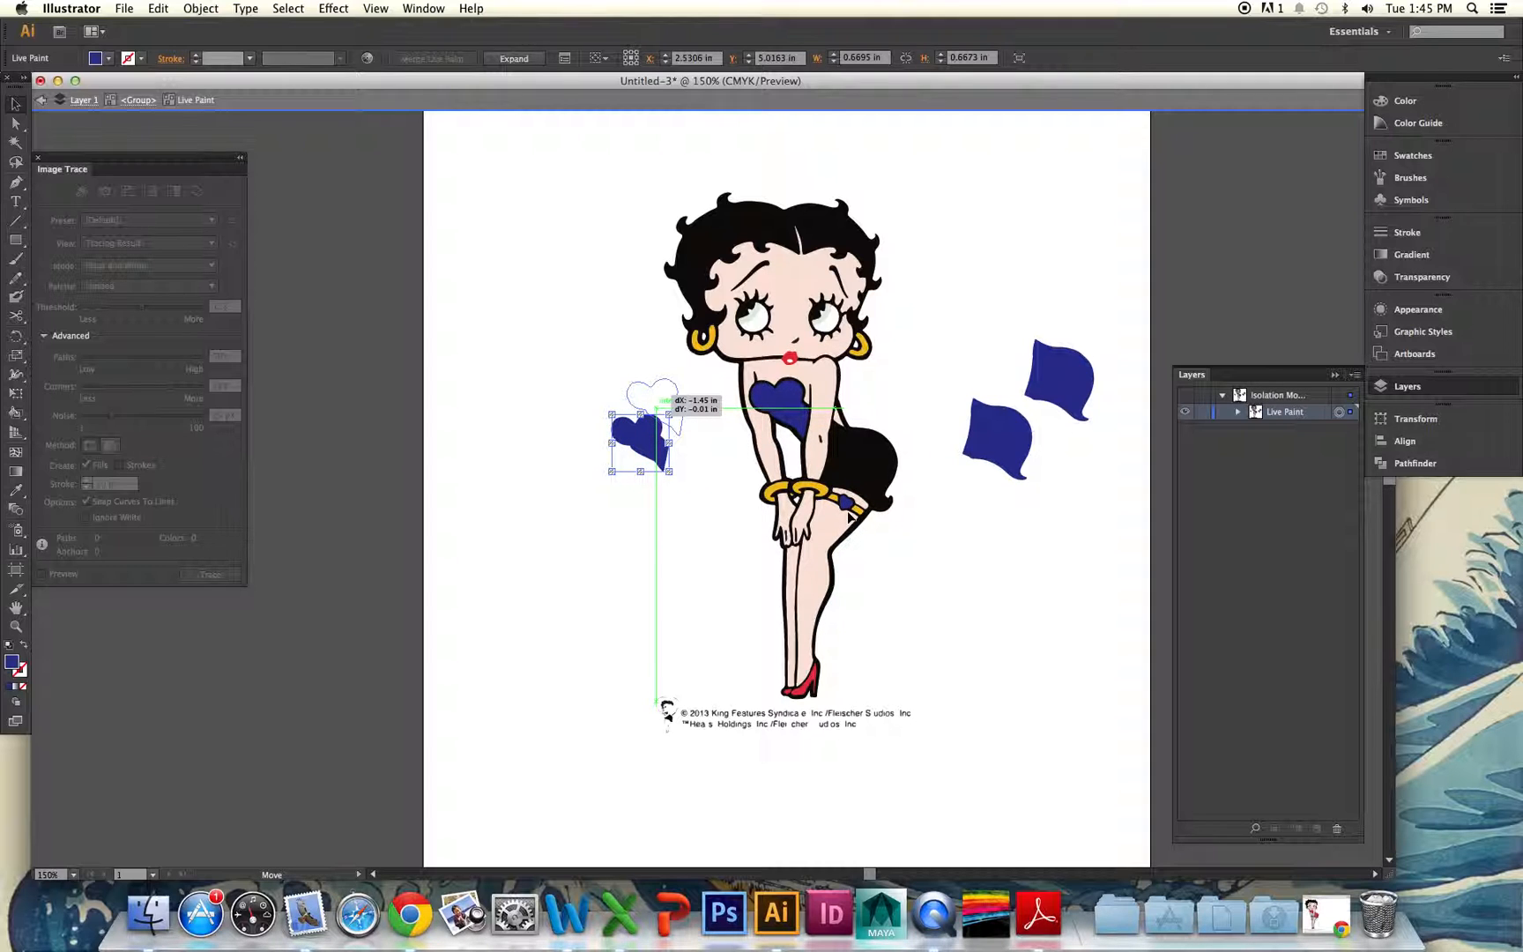
# Move the full black silhouette to the right of the figure and the left eye's pale grey crescent to the left of the head
pyautogui.moveTo(852, 458); pyautogui.dragTo(996, 464)
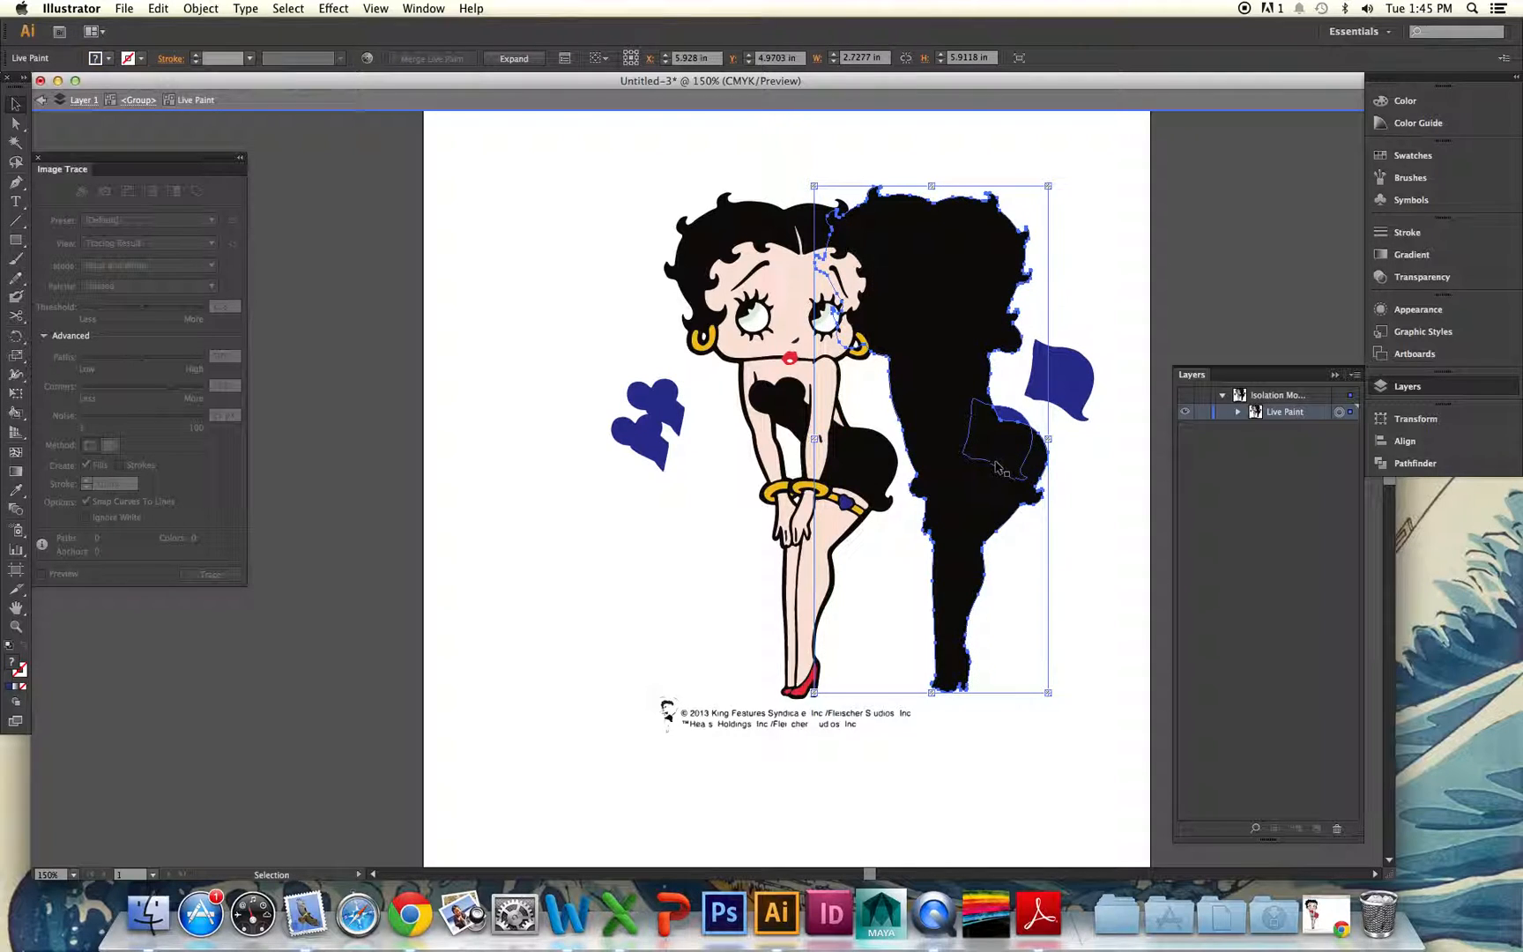
pyautogui.moveTo(913, 274); pyautogui.dragTo(995, 254)
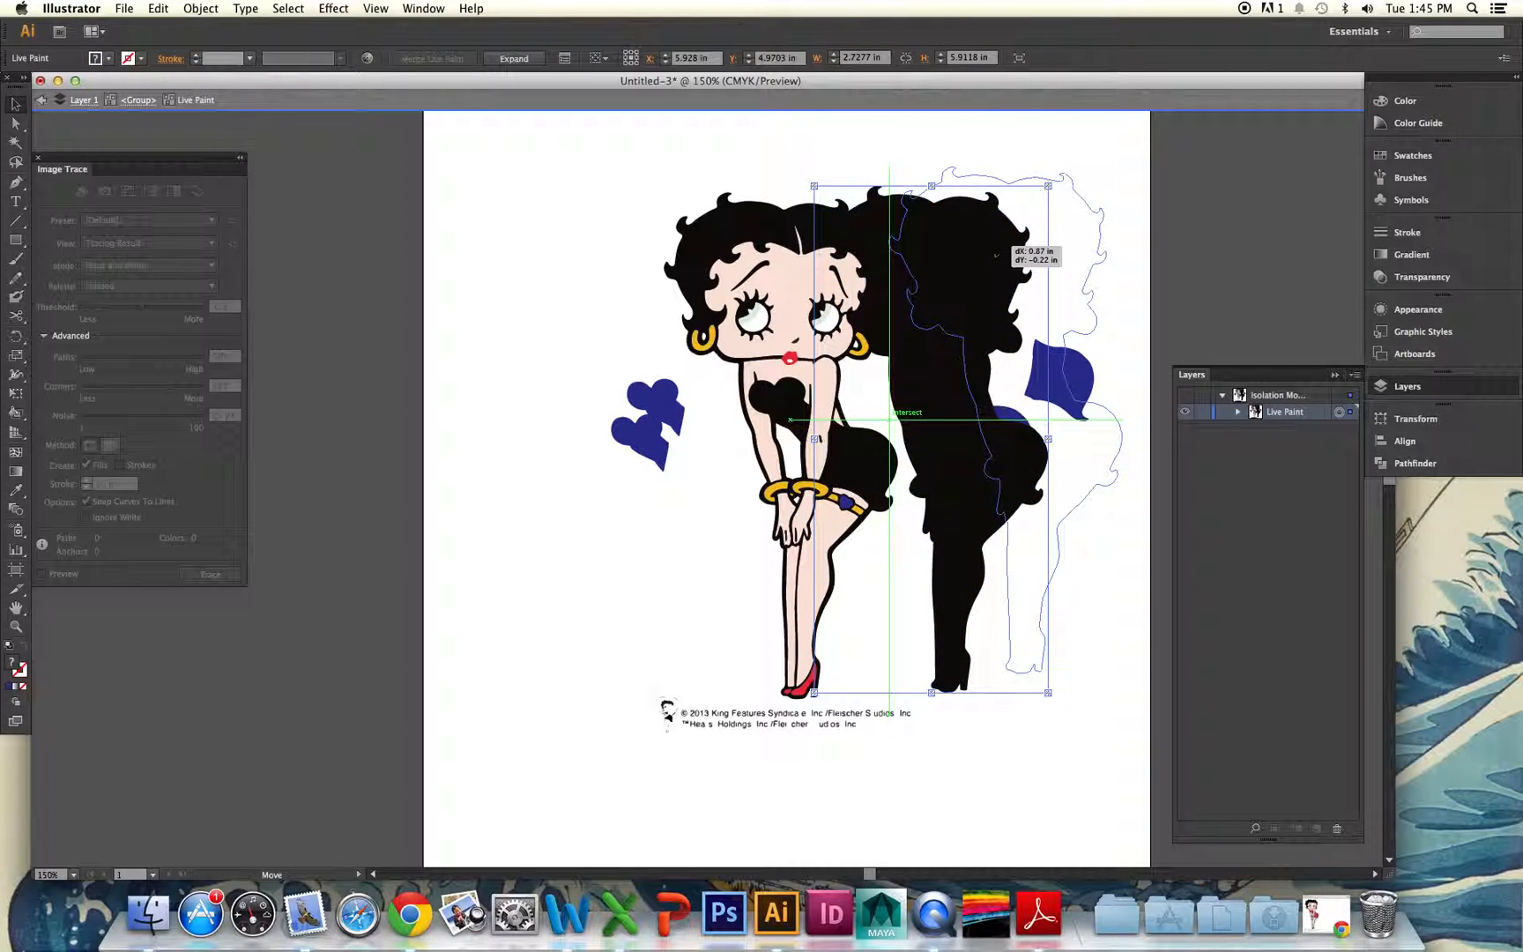
pyautogui.click(760, 327)
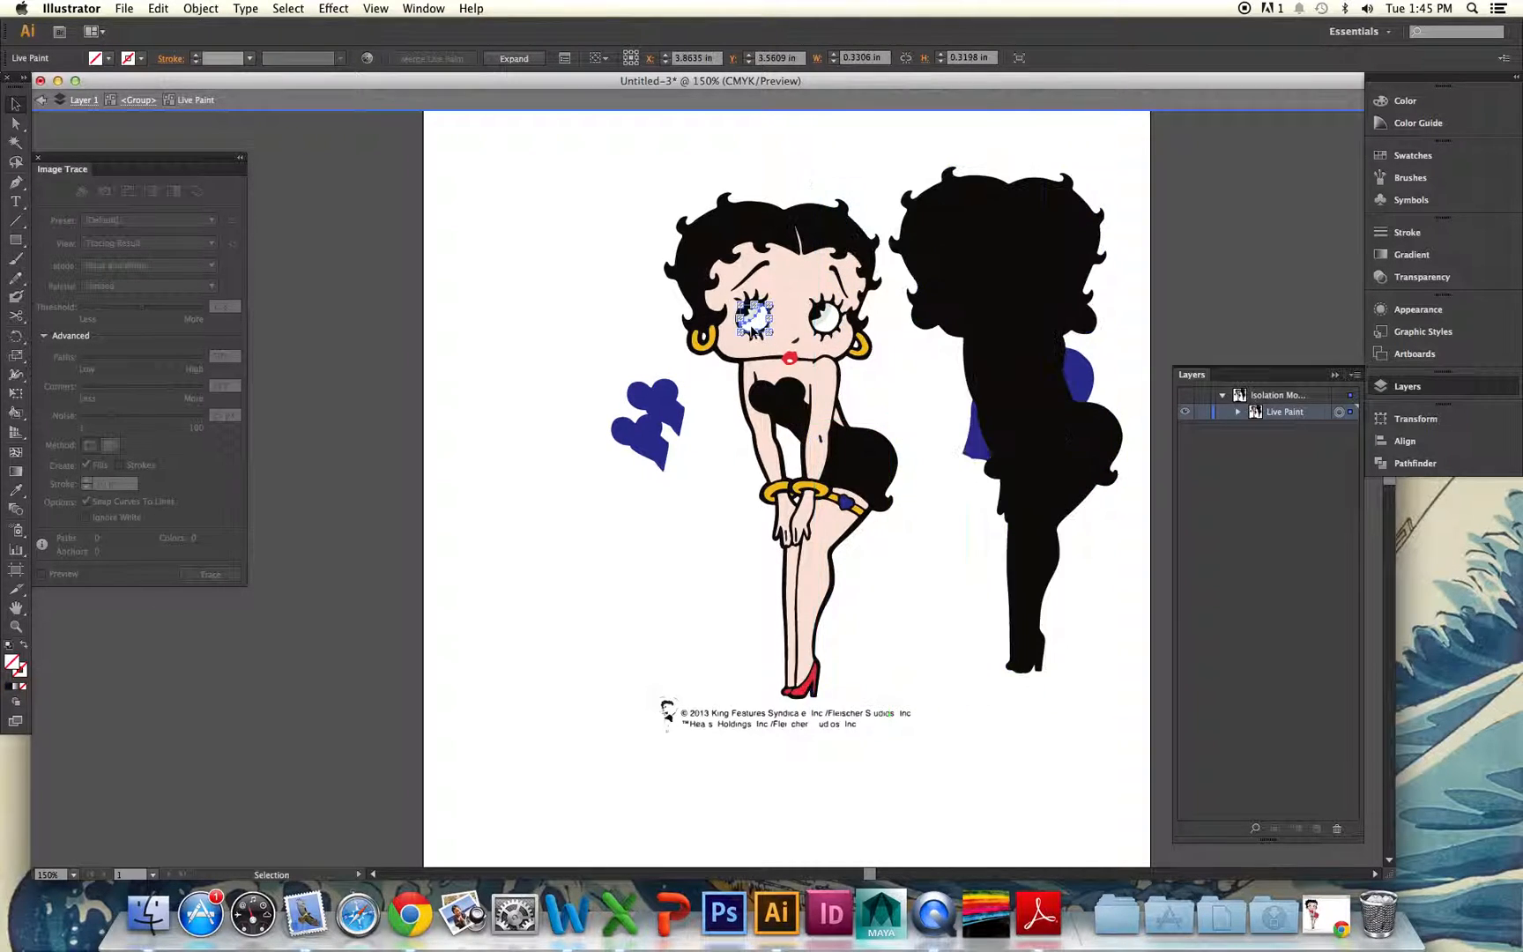
pyautogui.moveTo(755, 324); pyautogui.dragTo(571, 332)
pyautogui.moveTo(746, 327); pyautogui.dragTo(660, 339)
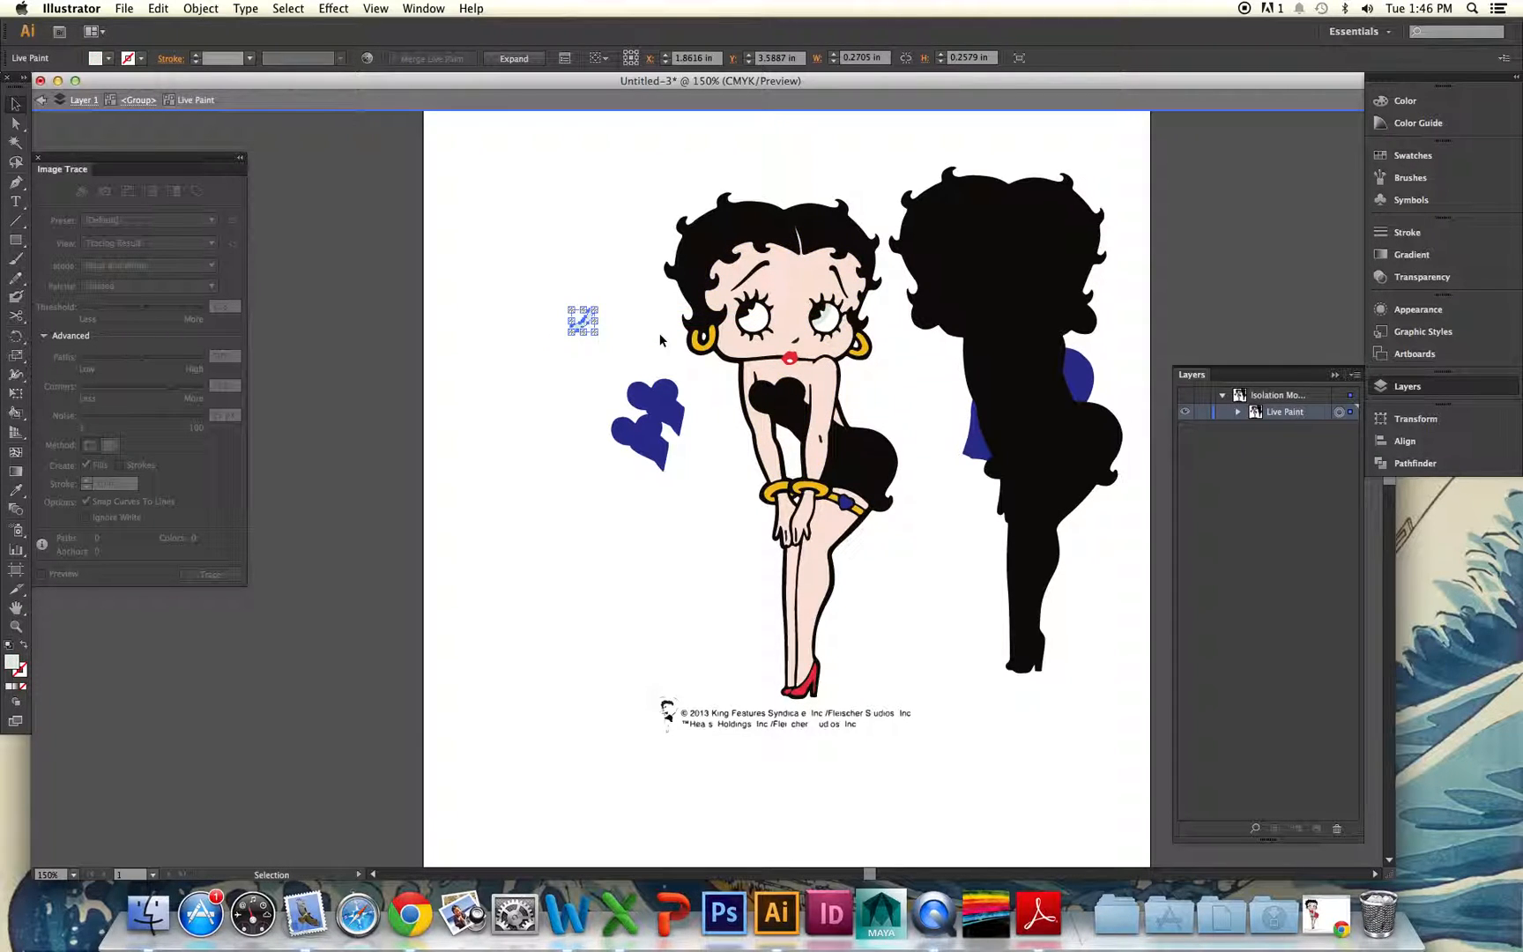
# Try shifting the remaining black outline shape of the figure slightly to the left, and undo the move
pyautogui.click(696, 259)
pyautogui.press('a')
pyautogui.moveTo(686, 234); pyautogui.dragTo(658, 238)
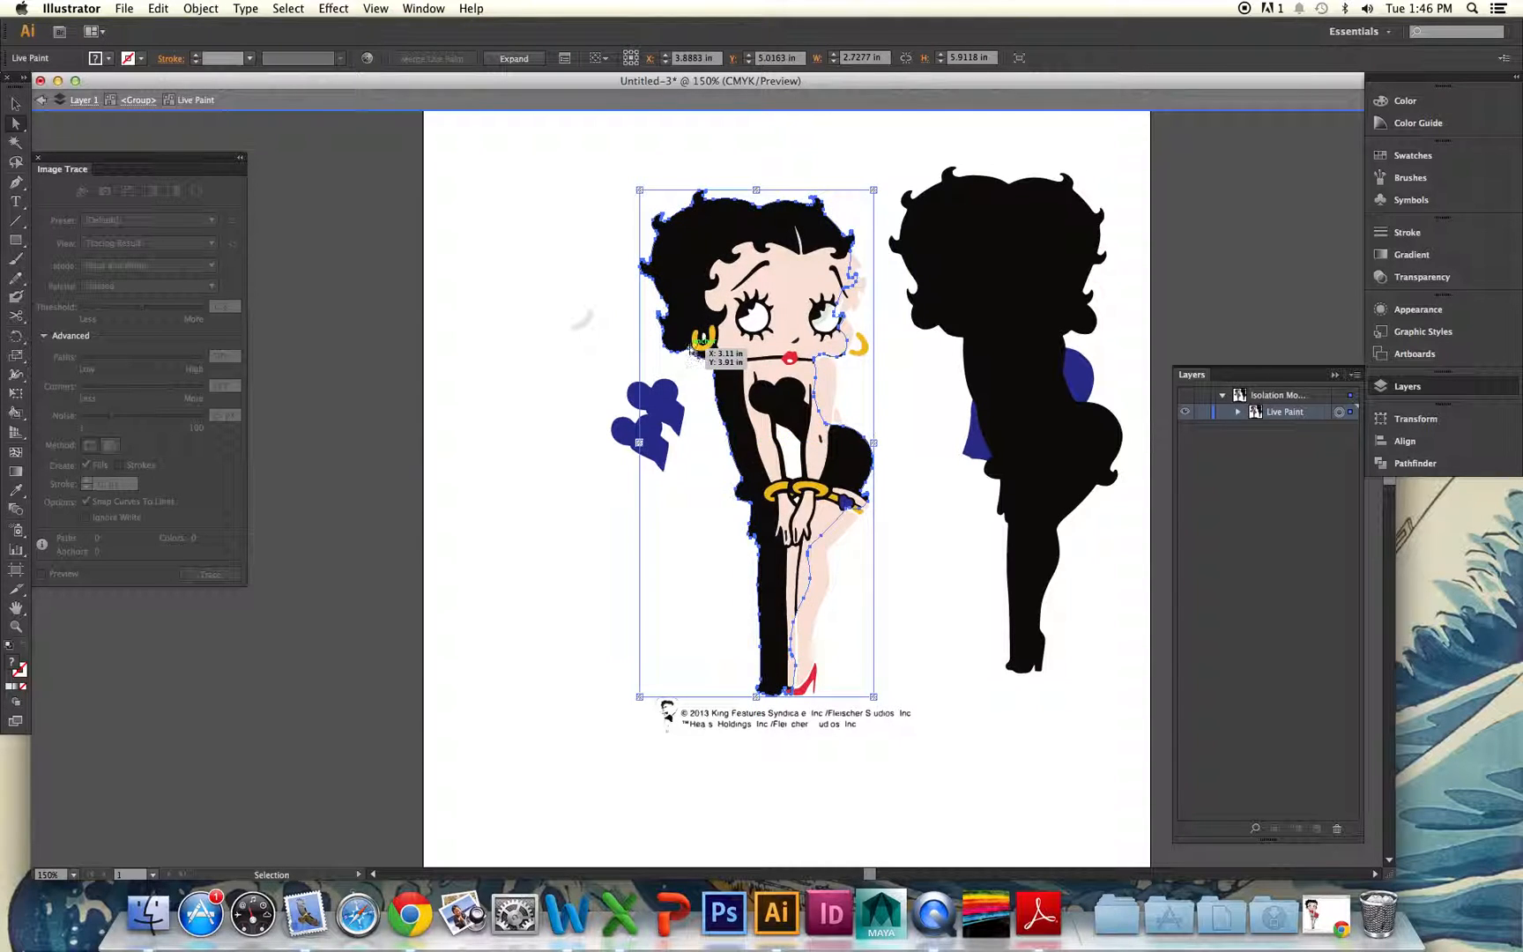
pyautogui.press('super+z')
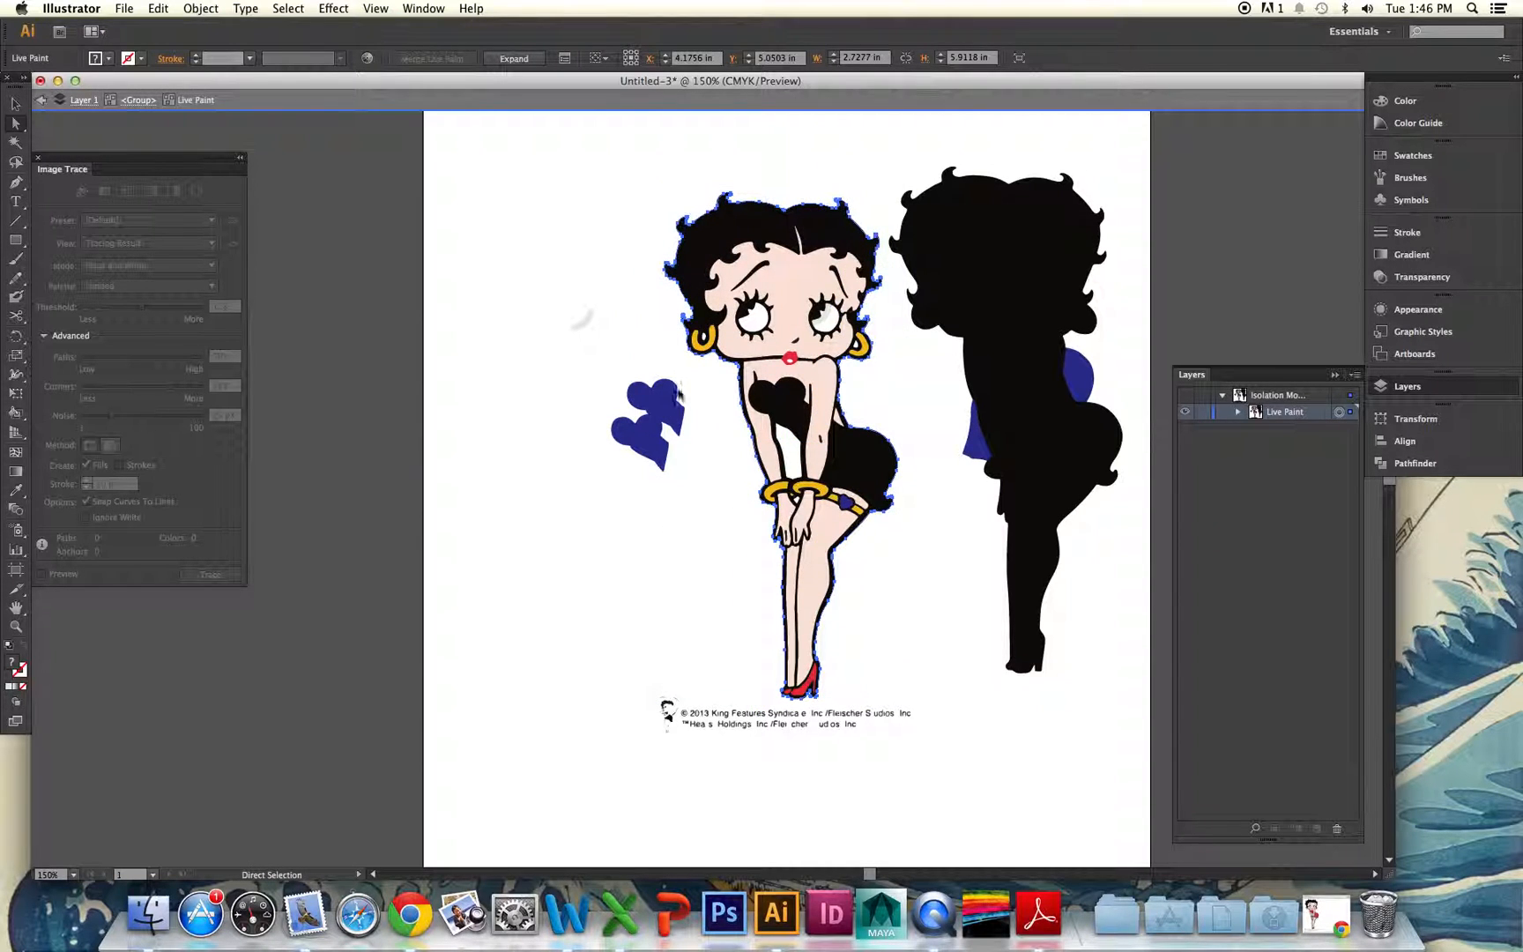
# Leave isolation mode completely to return to the full document
pyautogui.click(40, 100)
pyautogui.click(40, 100)
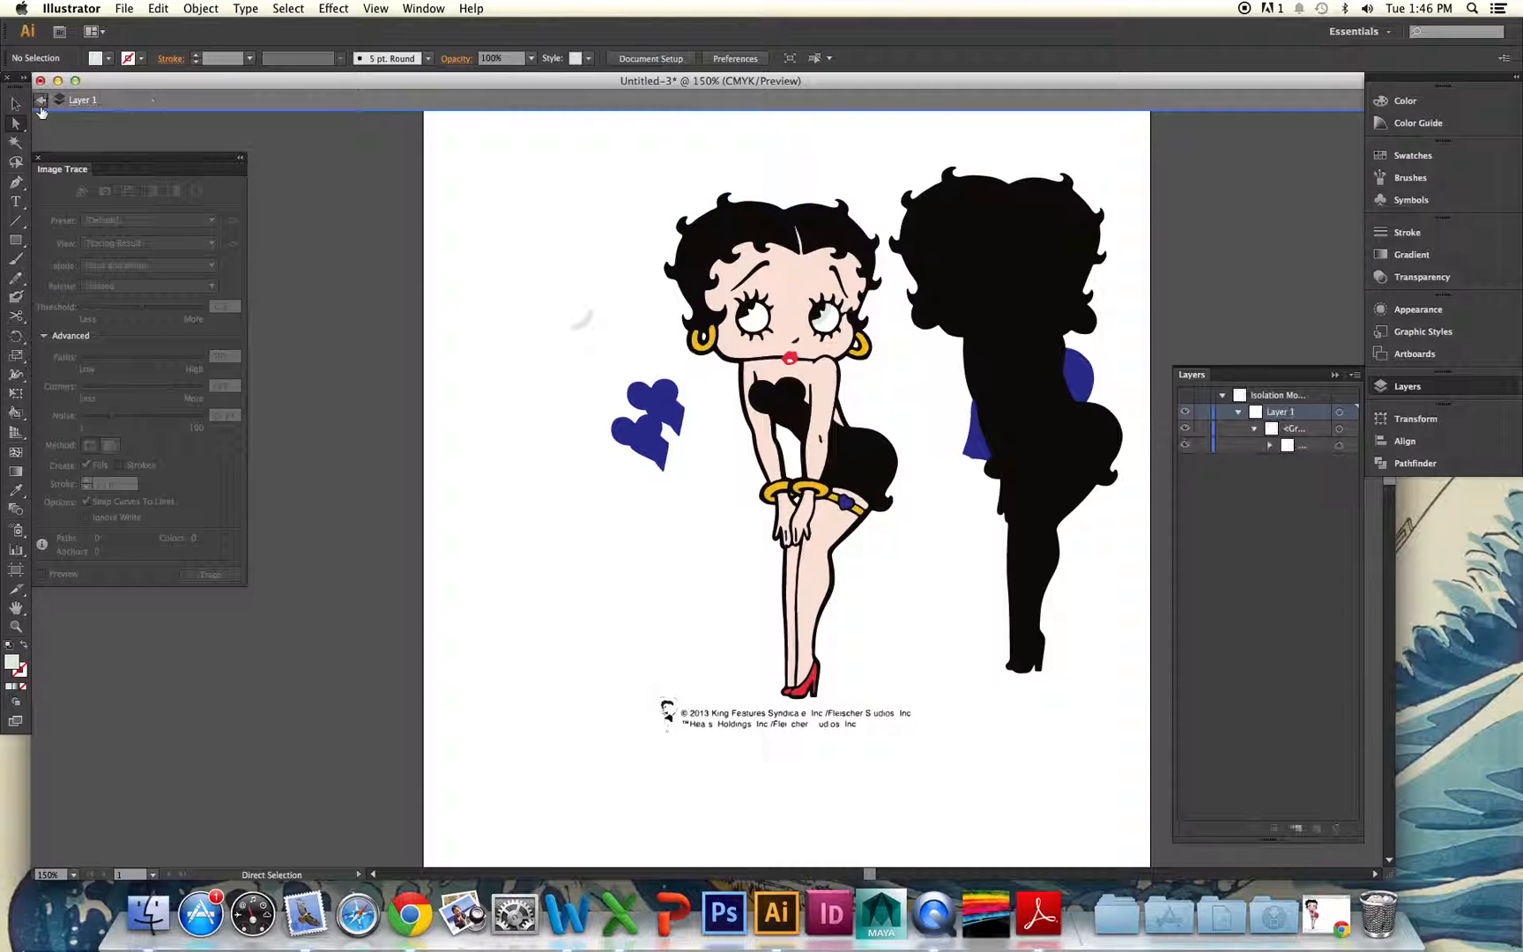
pyautogui.click(40, 102)
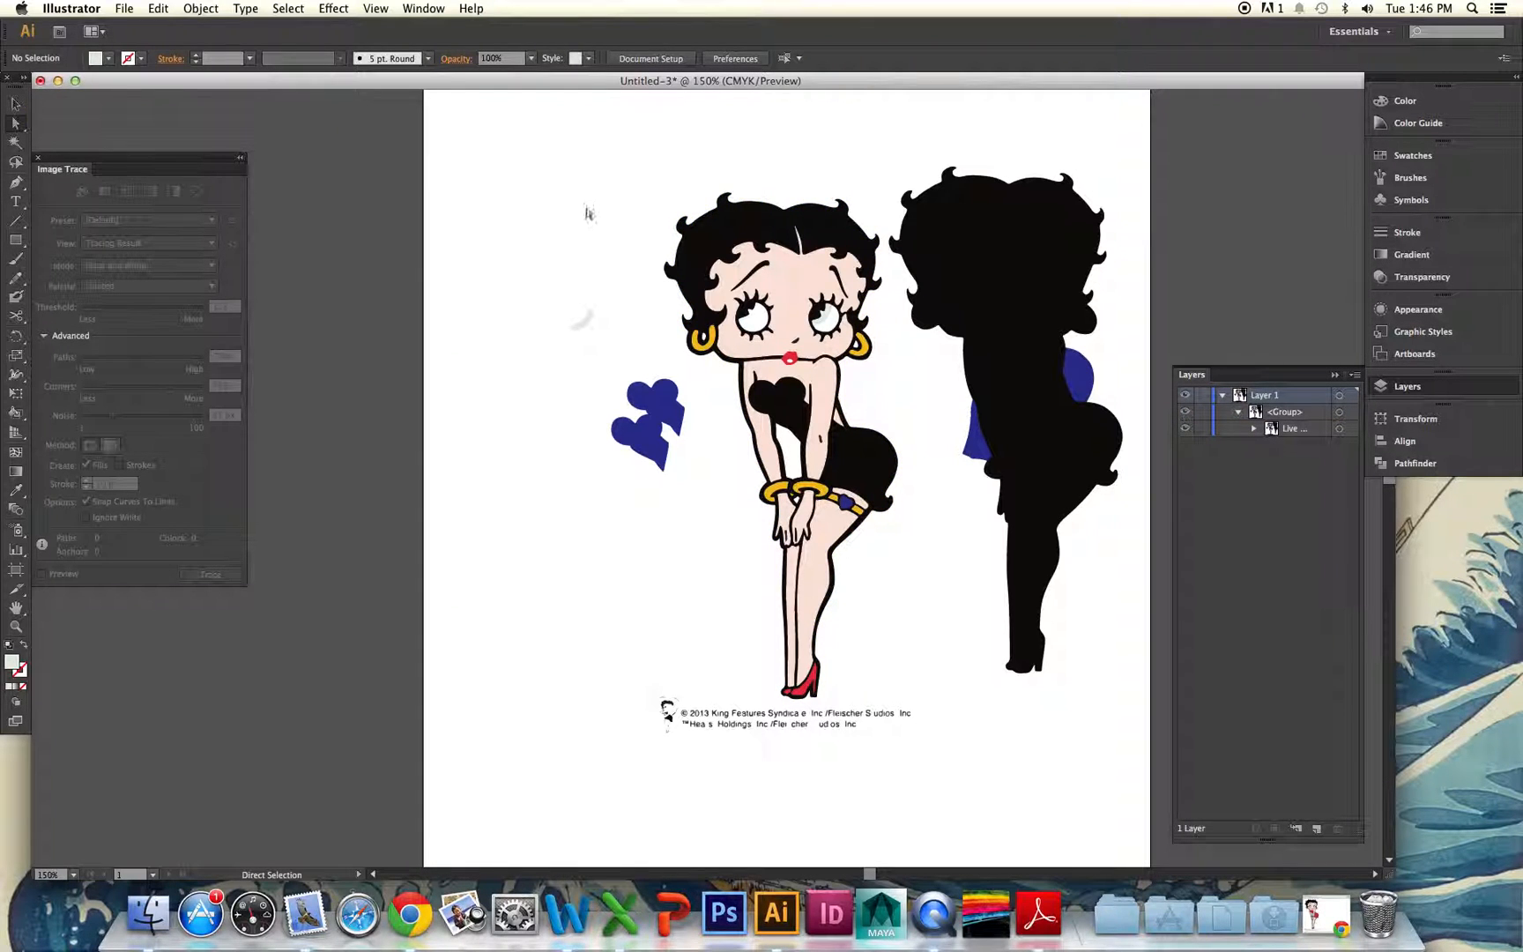